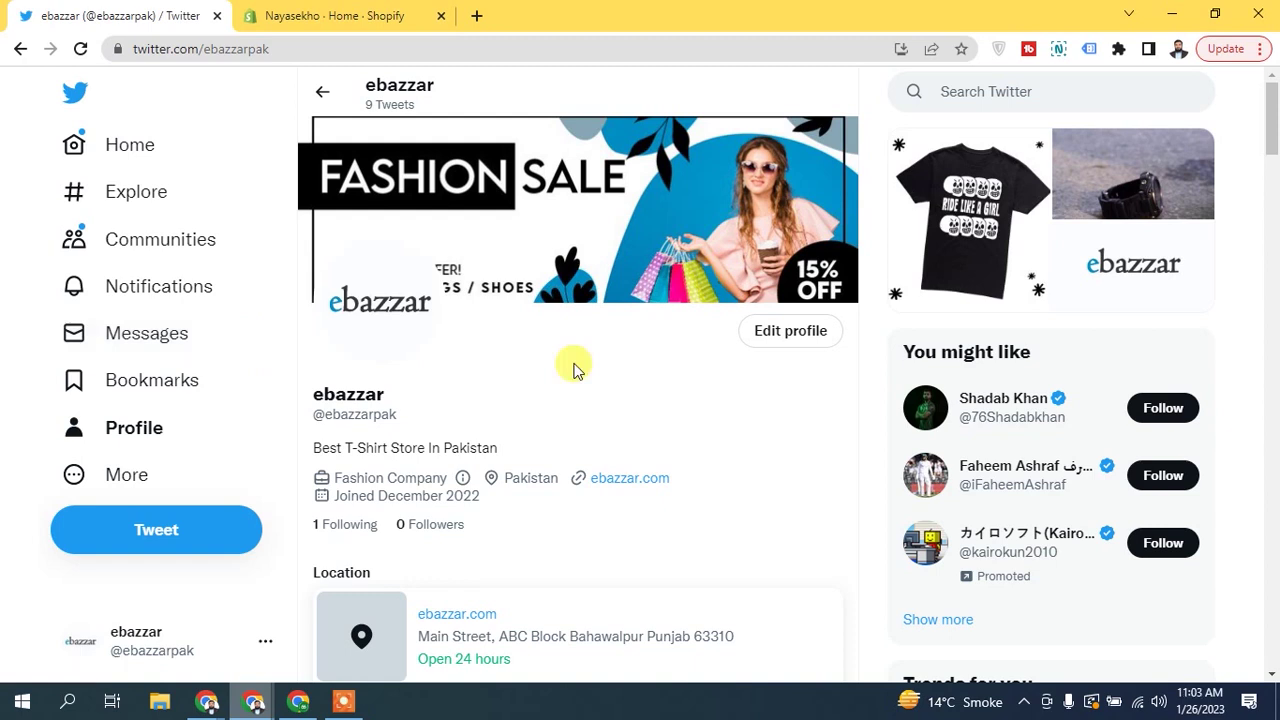
# Open Twitter Ads from the professional tools of the store's Twitter profile.
pyautogui.click(125, 477)
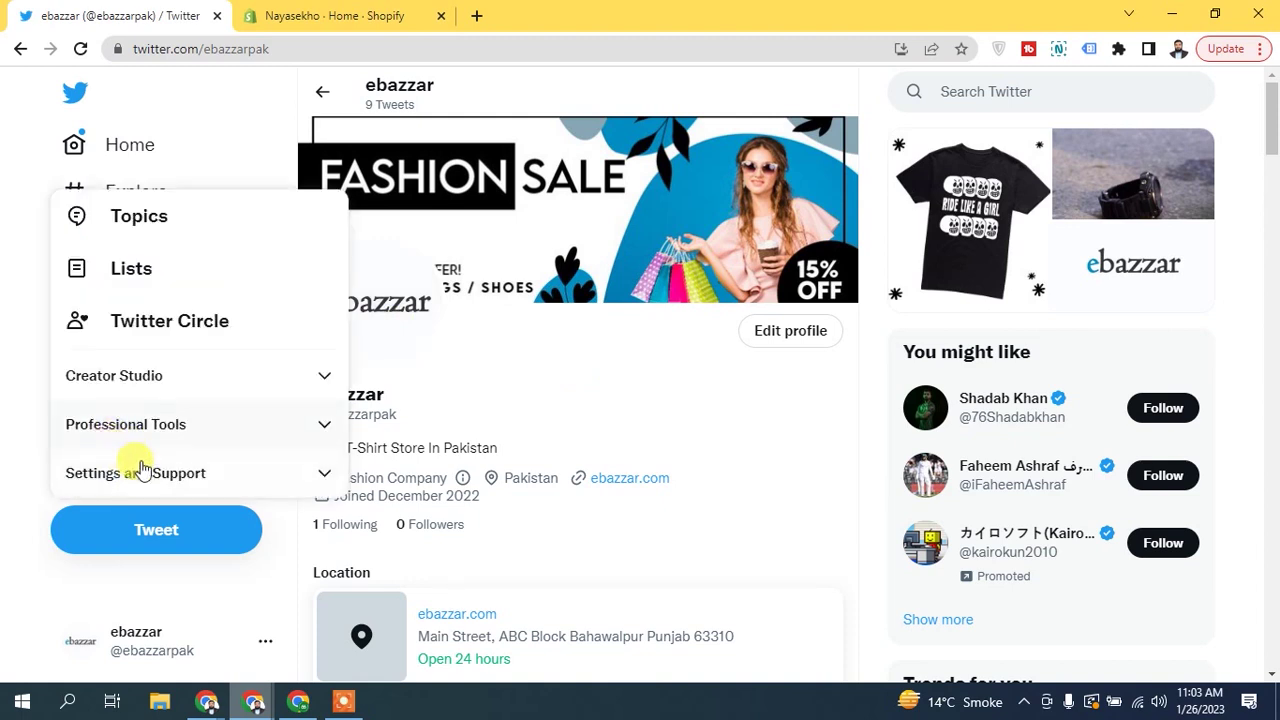
pyautogui.click(205, 428)
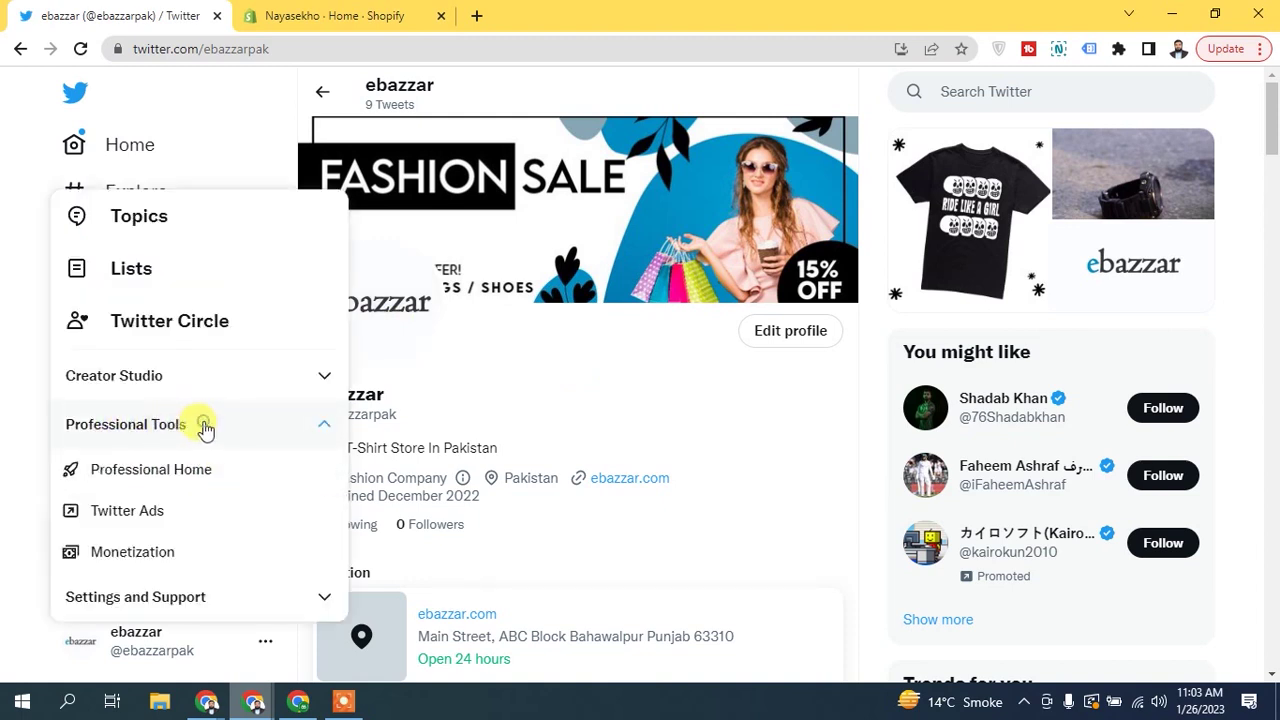
pyautogui.click(113, 513)
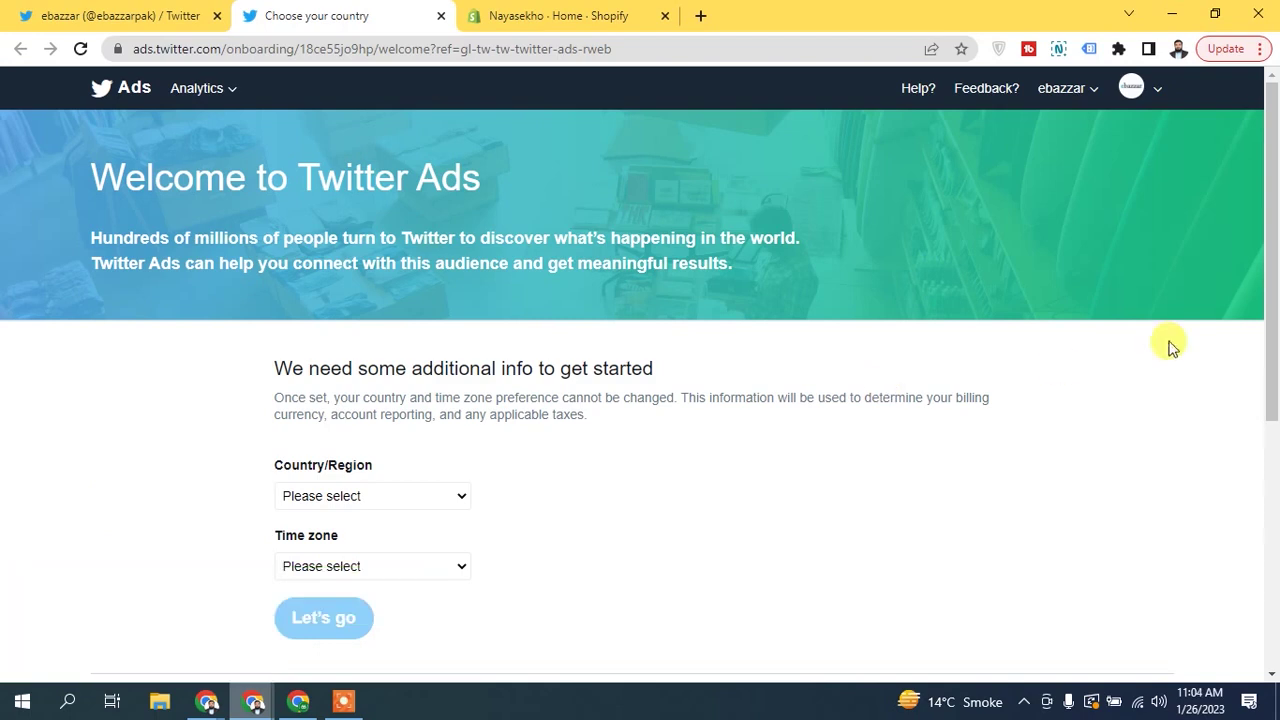
# Set the ads account's country to Pakistan and continue past the welcome page to the campaign setup.
pyautogui.moveTo(1271, 251); pyautogui.dragTo(1266, 337)
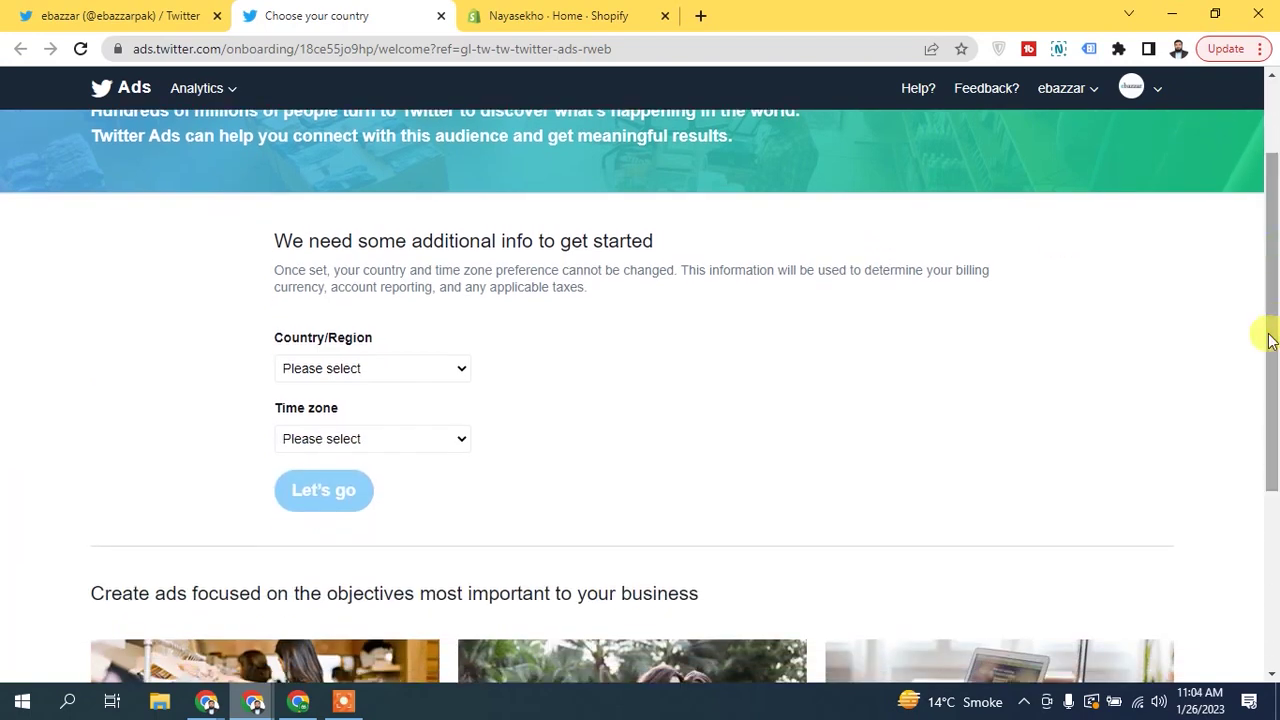
pyautogui.click(345, 375)
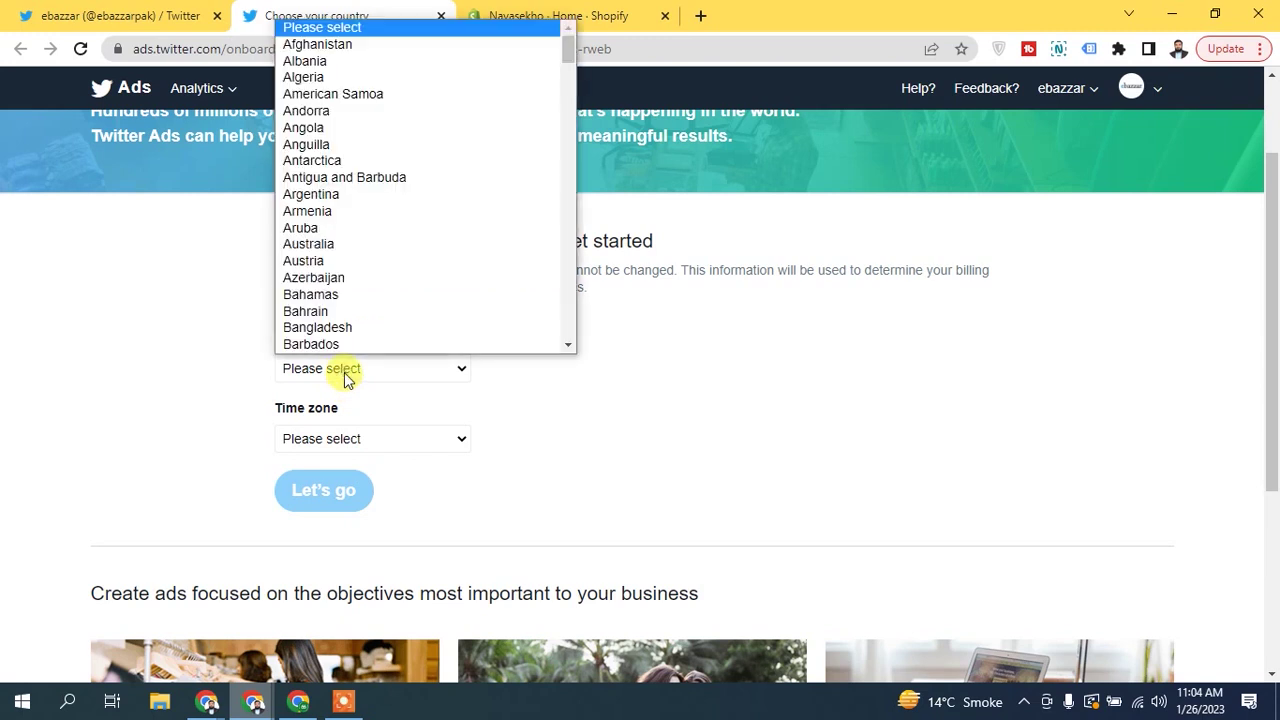
pyautogui.press('p')
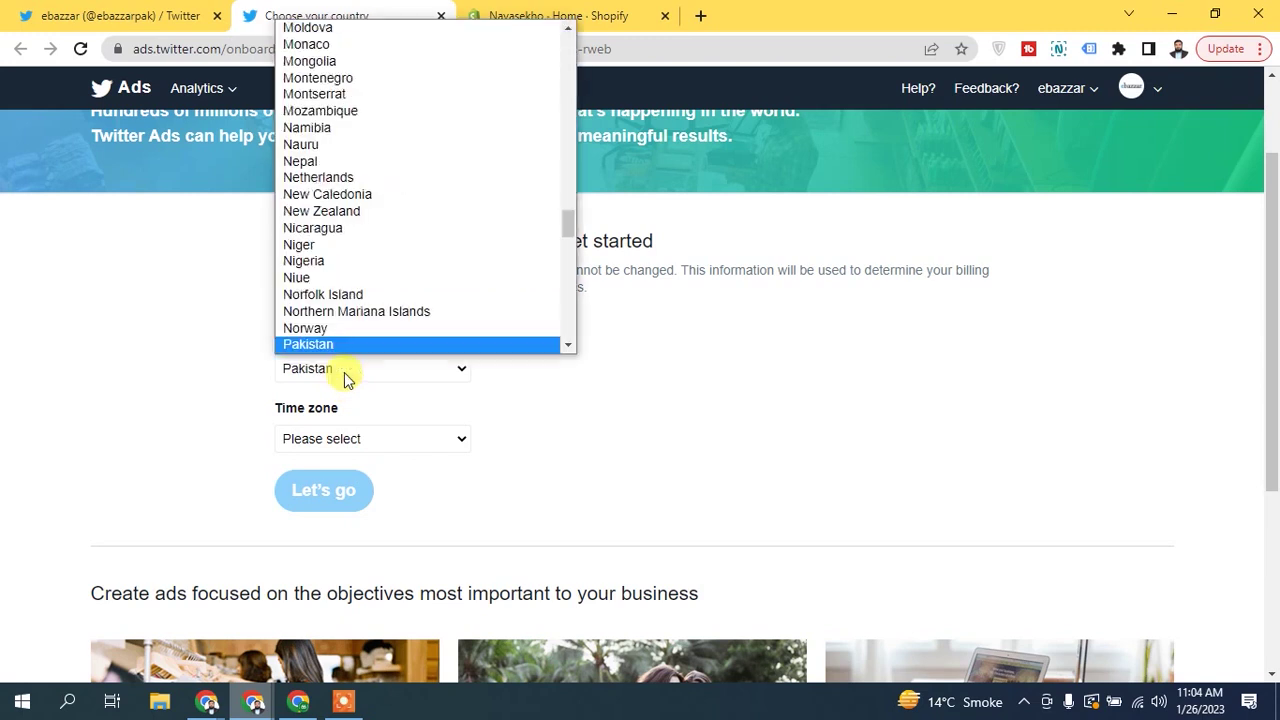
pyautogui.press('Return')
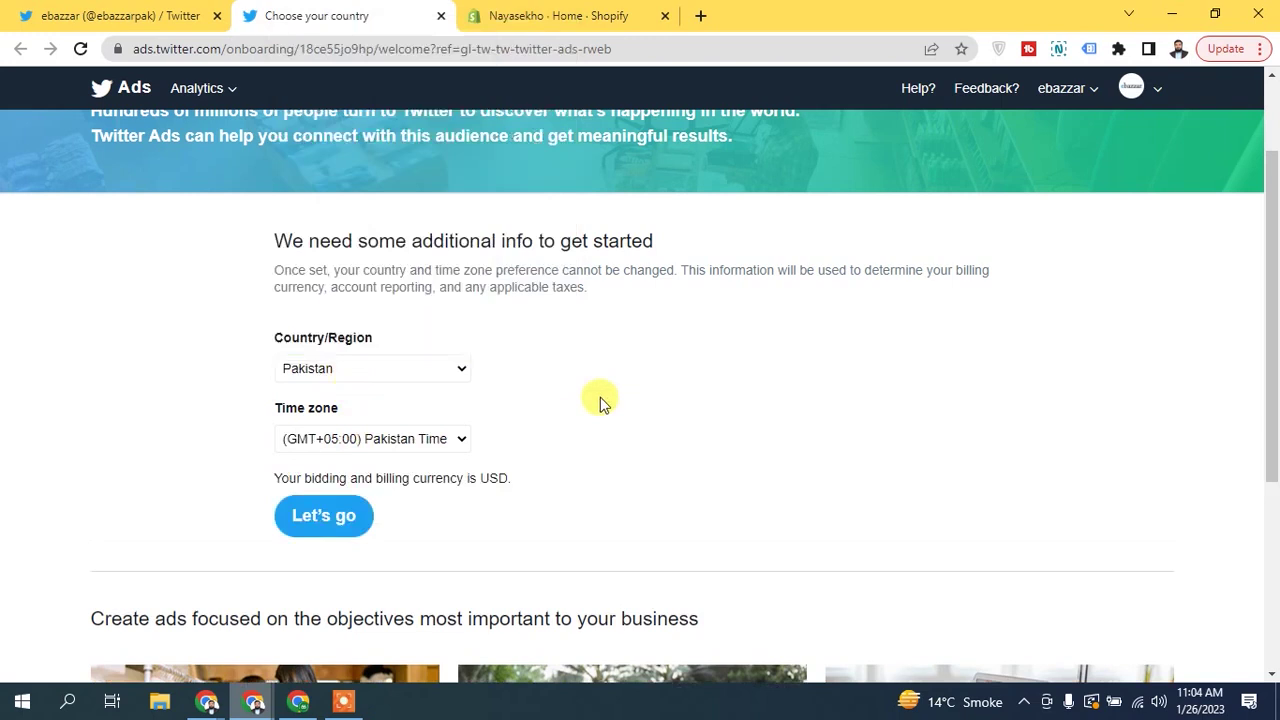
pyautogui.moveTo(481, 478); pyautogui.dragTo(518, 483)
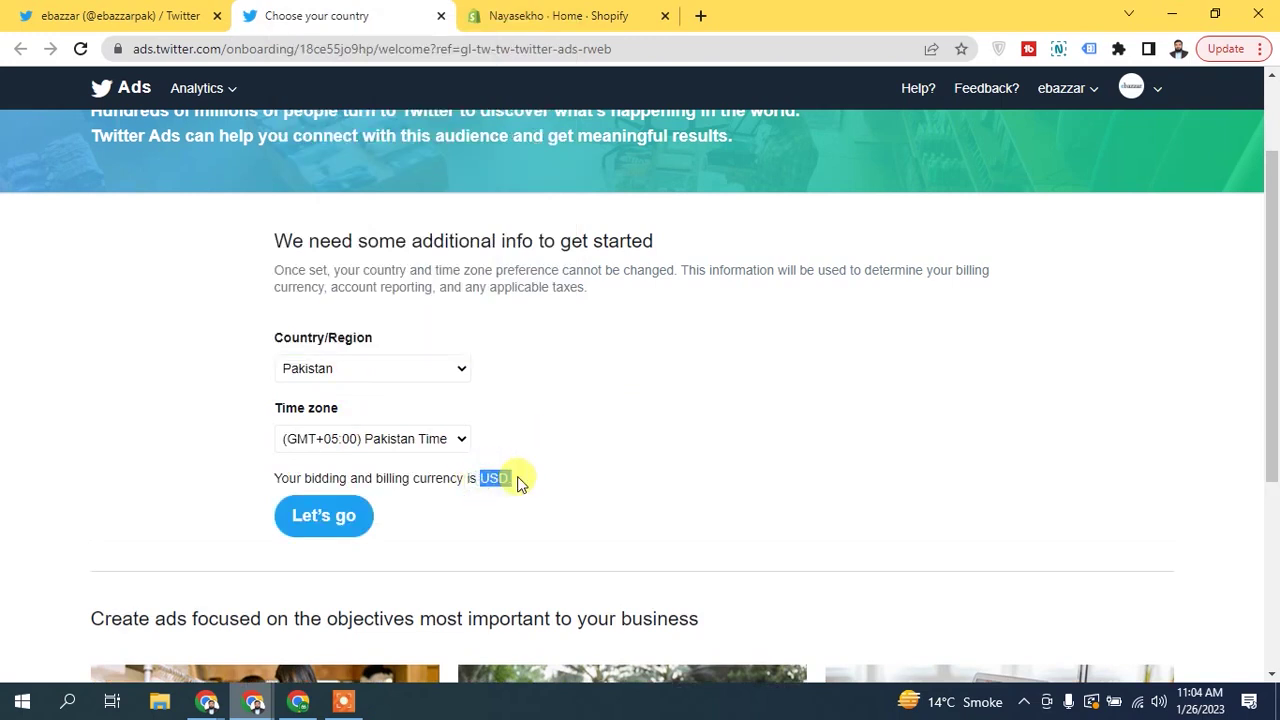
pyautogui.click(518, 482)
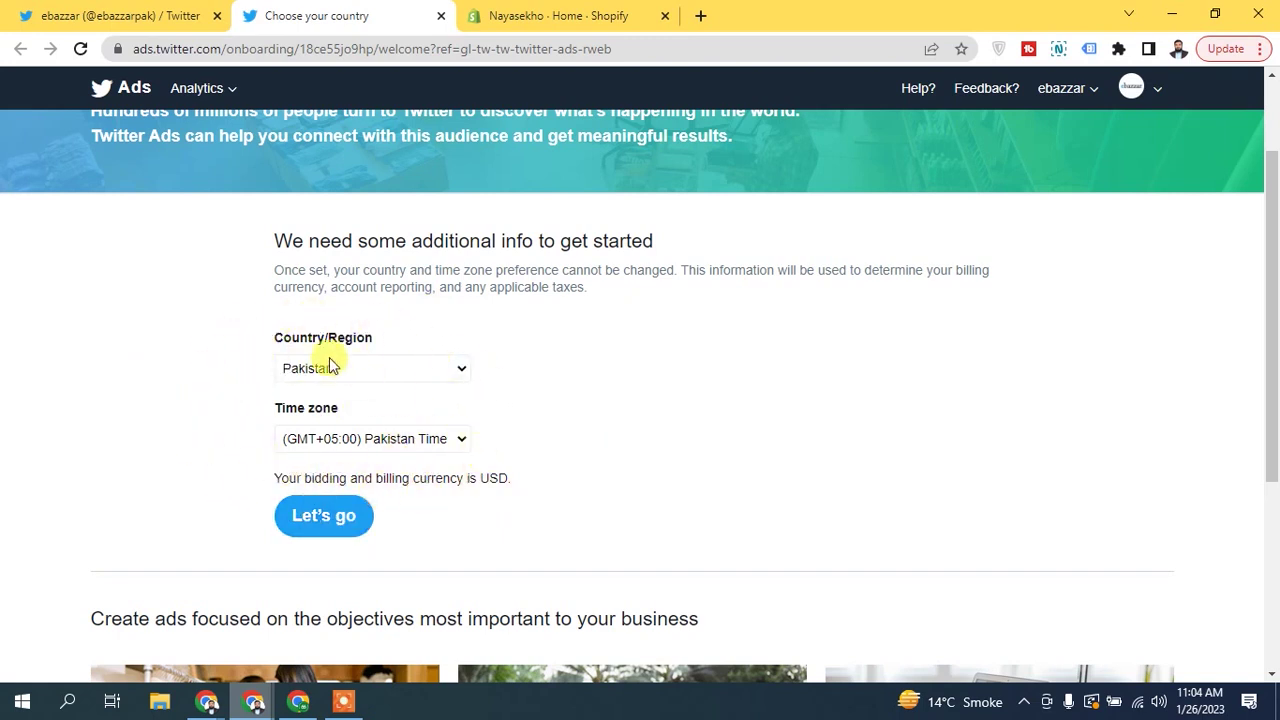
pyautogui.click(338, 528)
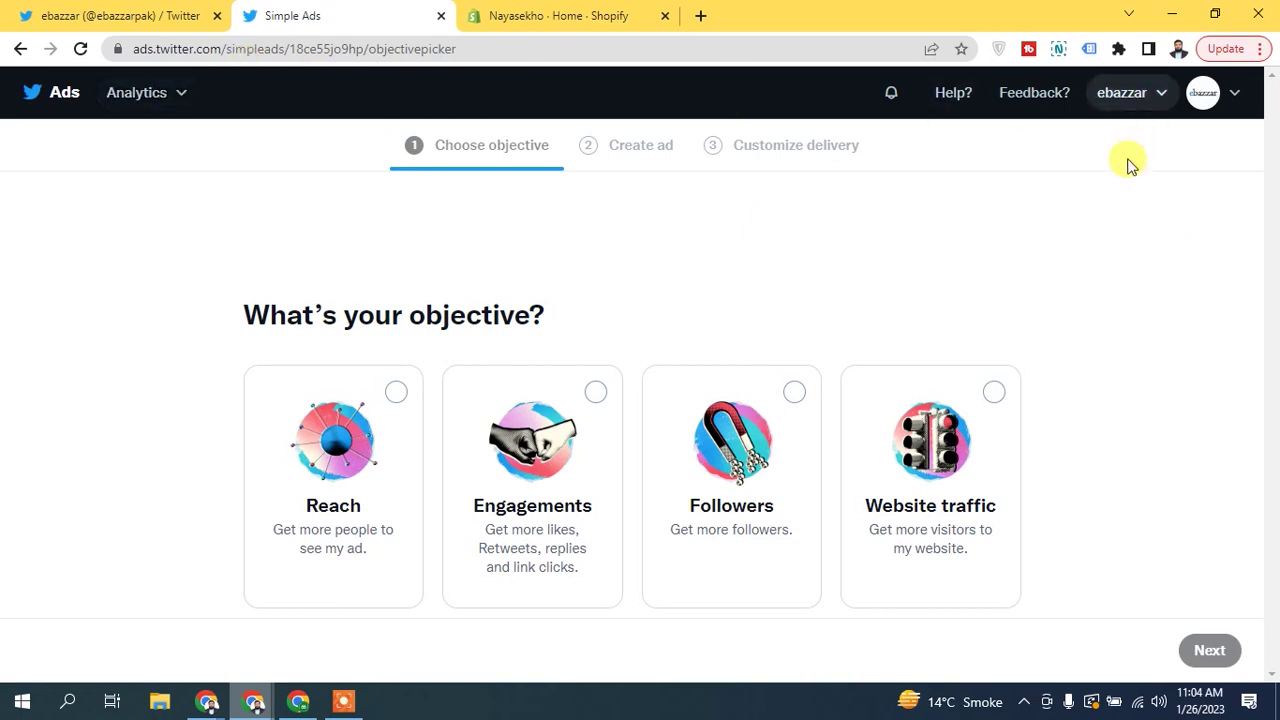
# Open the new payment method form, review its card, billing address and email fields, and leave it without saving.
pyautogui.click(1124, 100)
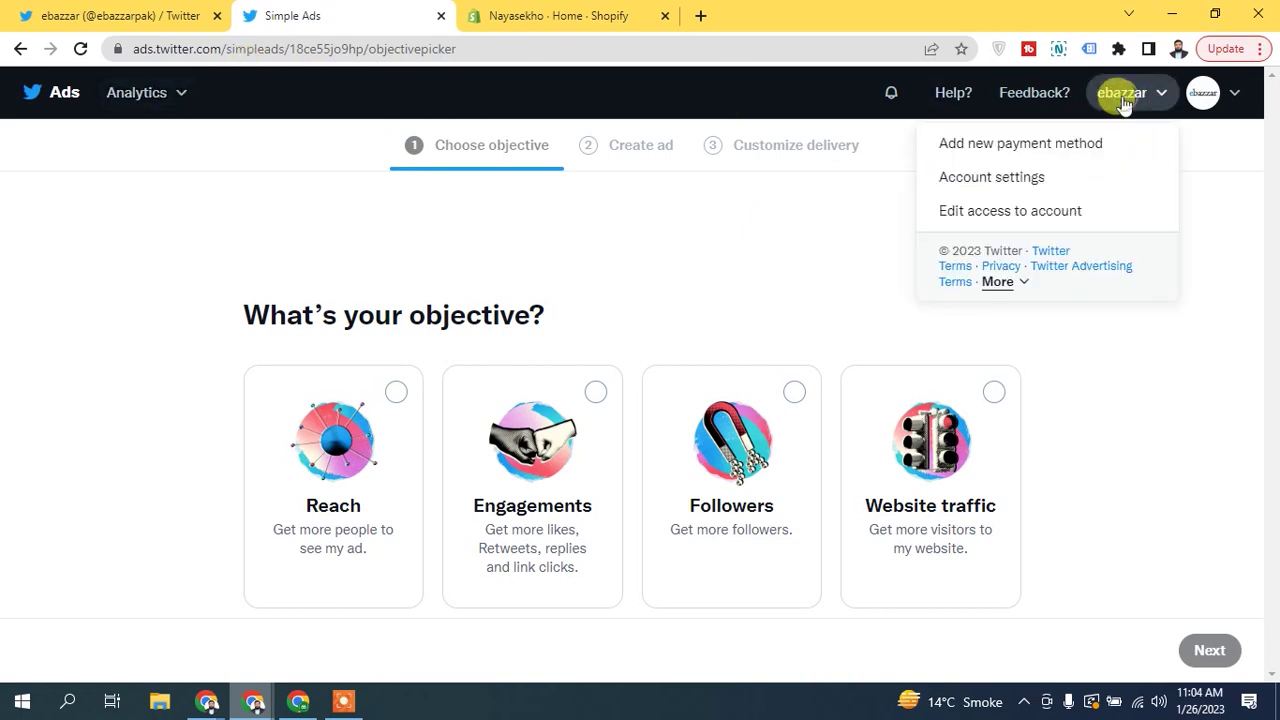
pyautogui.click(1018, 146)
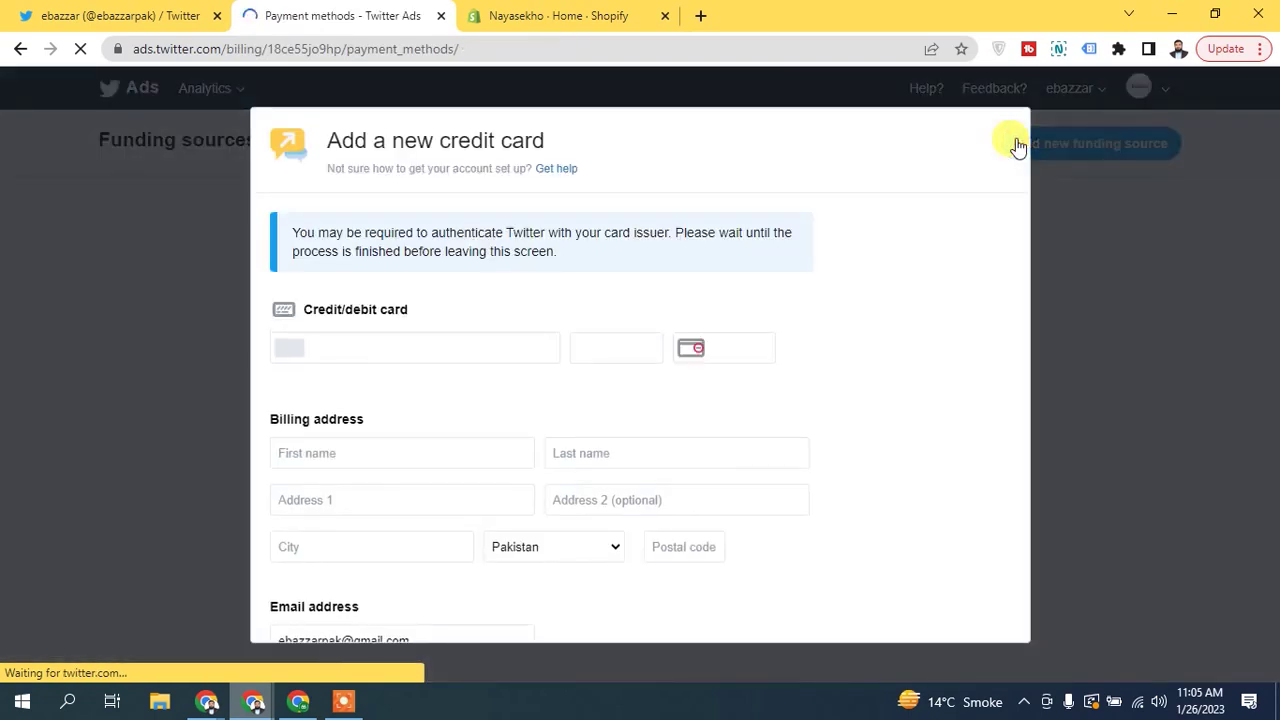
pyautogui.scroll(-2, 1018, 146)
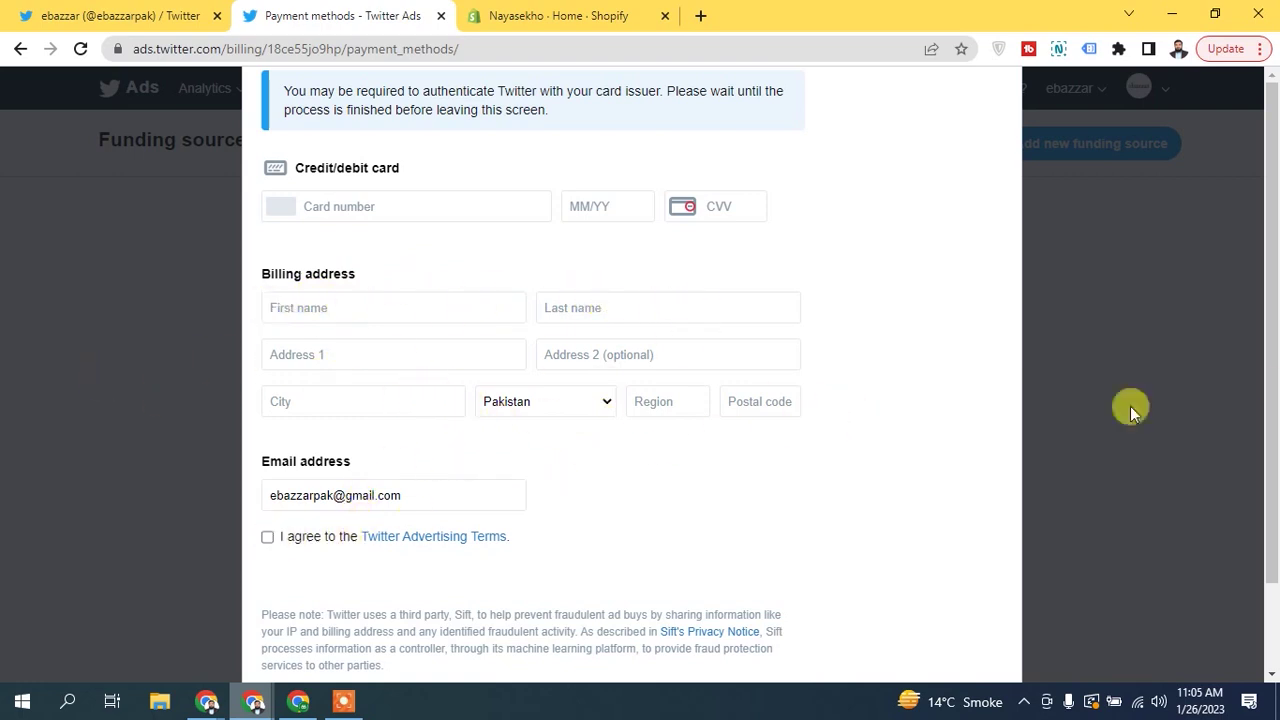
pyautogui.moveTo(1266, 323); pyautogui.dragTo(1275, 450)
pyautogui.click(1250, 470)
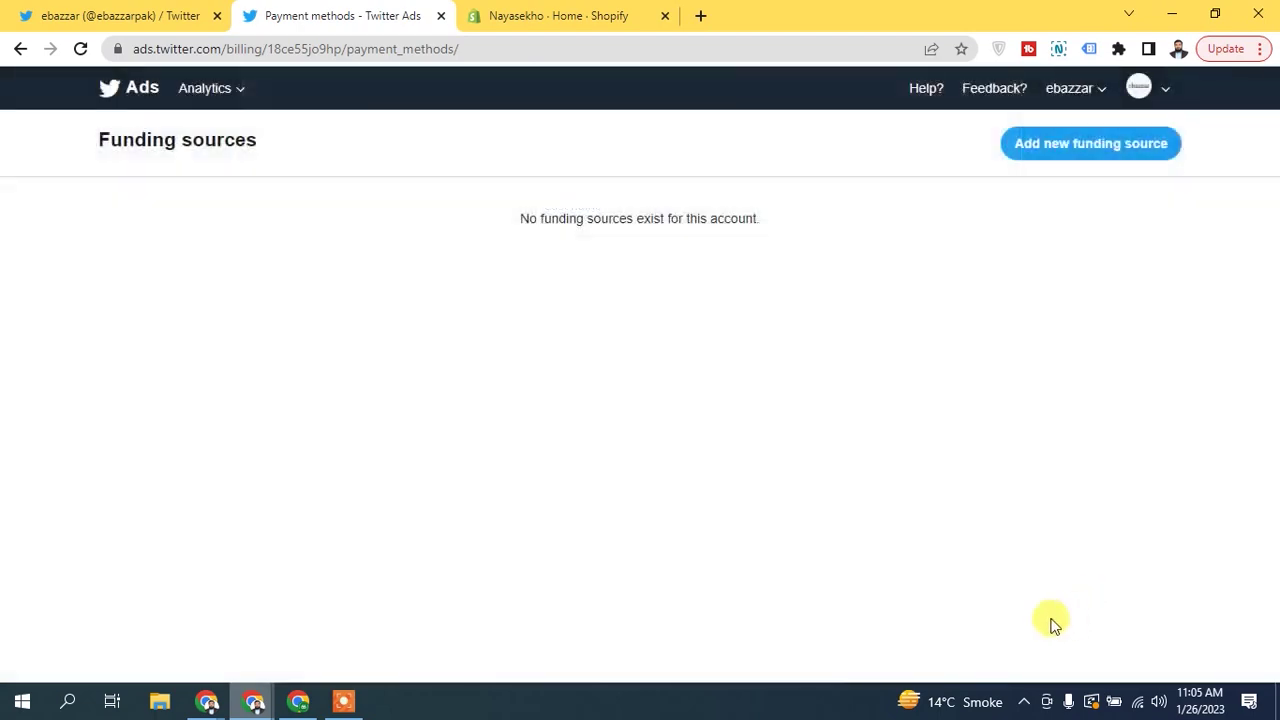
# Start adding a new funding source and go through the credit card form down to the advertising terms.
pyautogui.click(1071, 163)
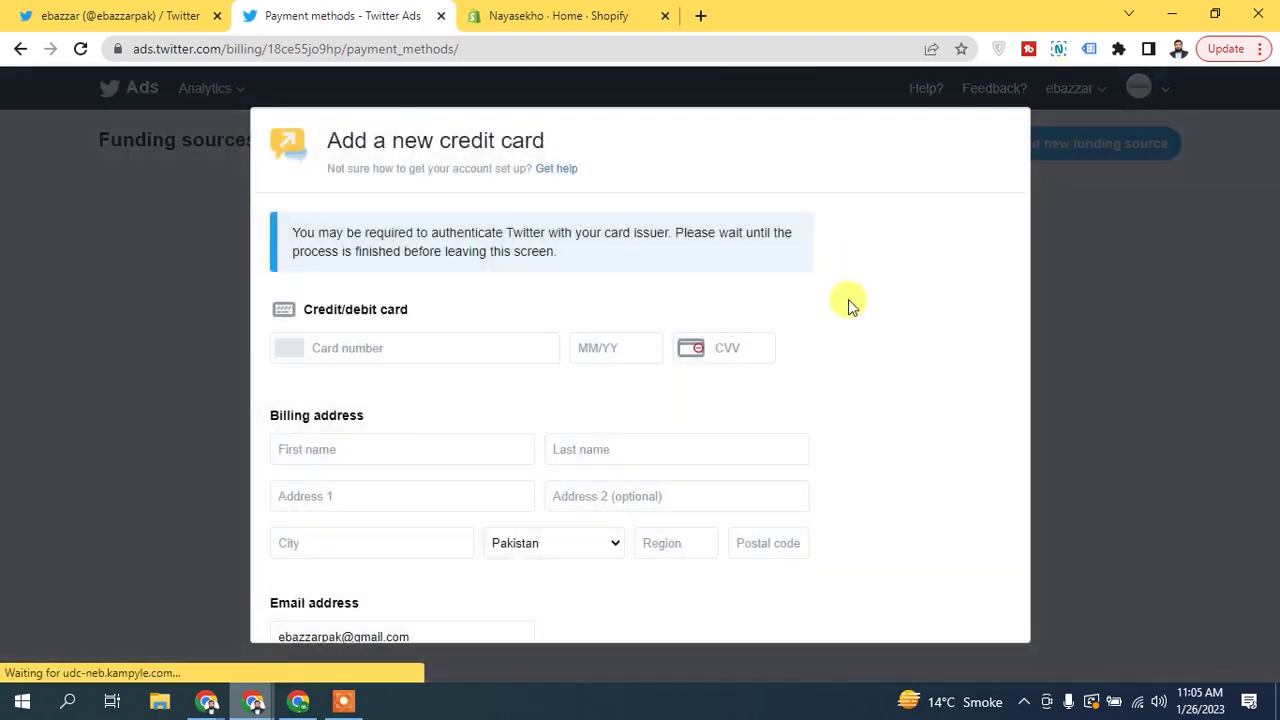
pyautogui.scroll(-2, 848, 299)
pyautogui.scroll(-1, 848, 307)
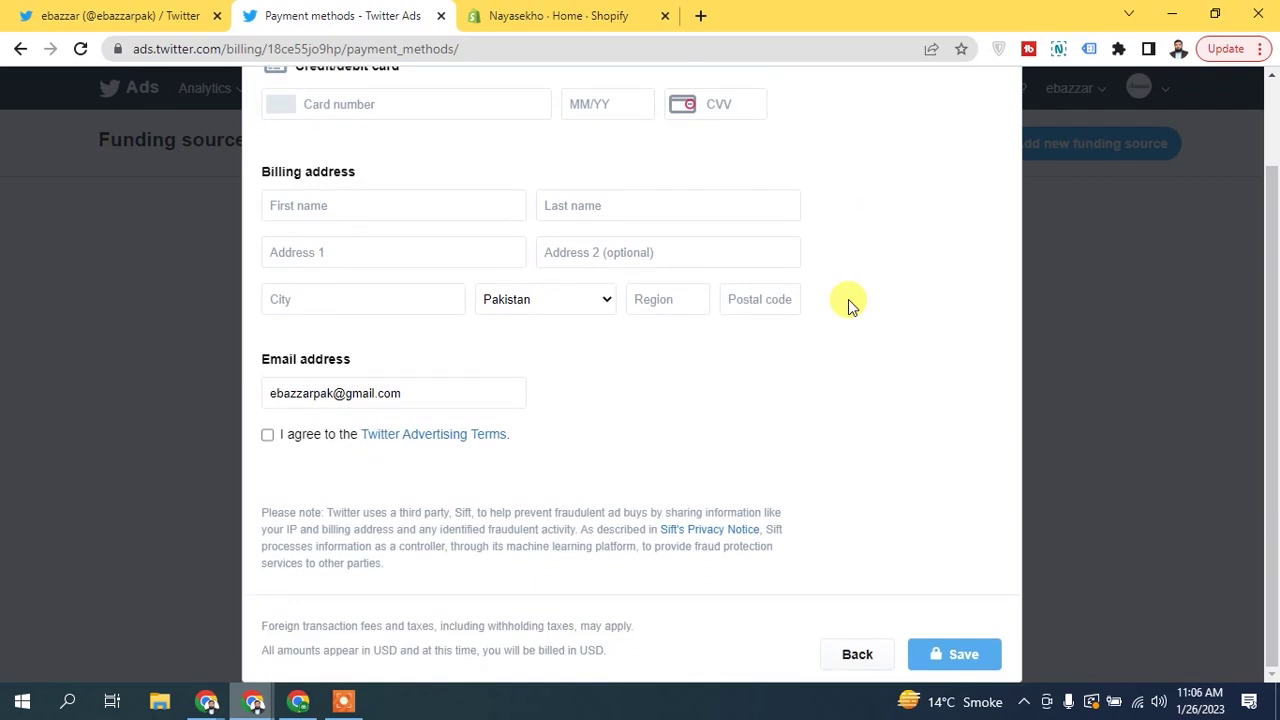
pyautogui.scroll(1, 848, 299)
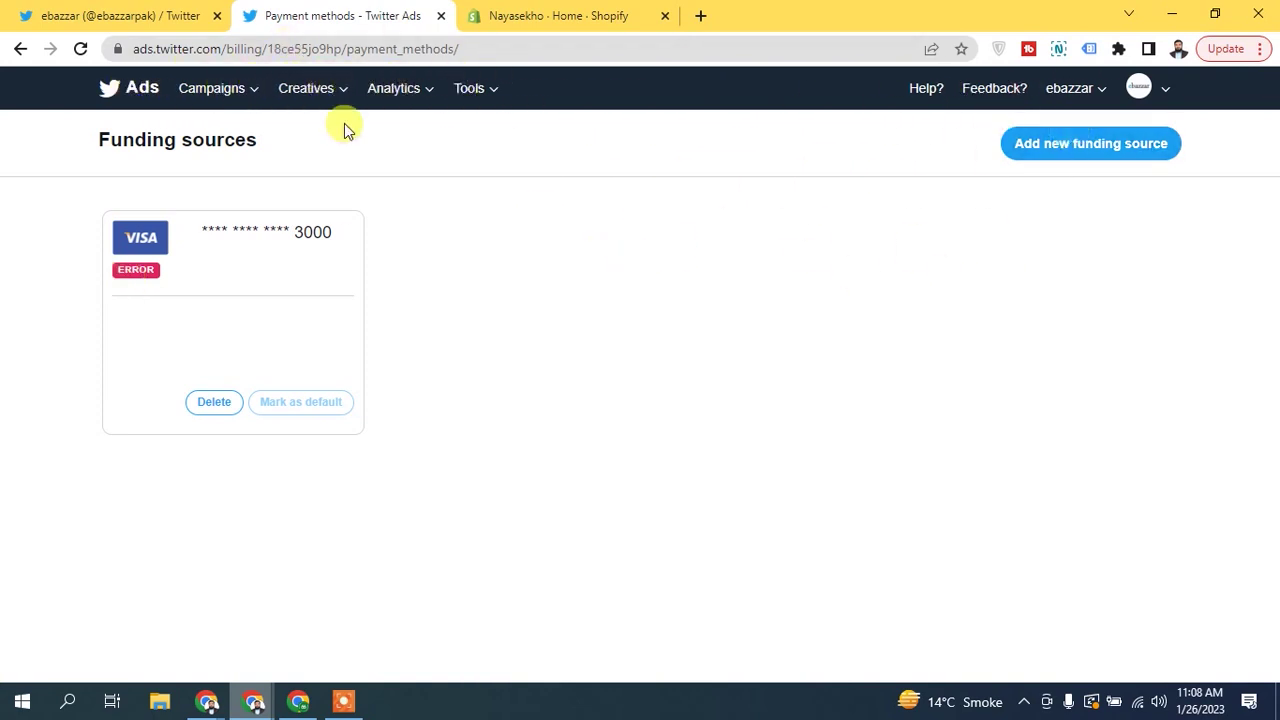
pyautogui.click(460, 88)
pyautogui.click(545, 97)
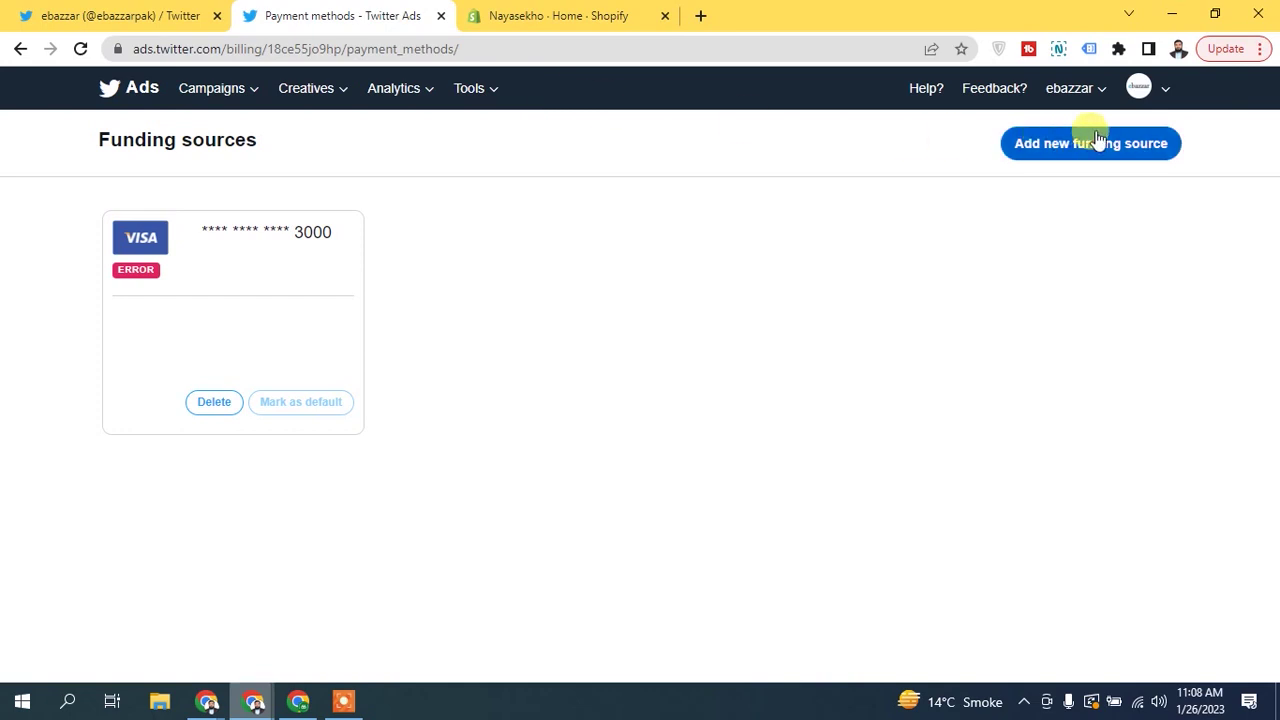
pyautogui.click(1152, 89)
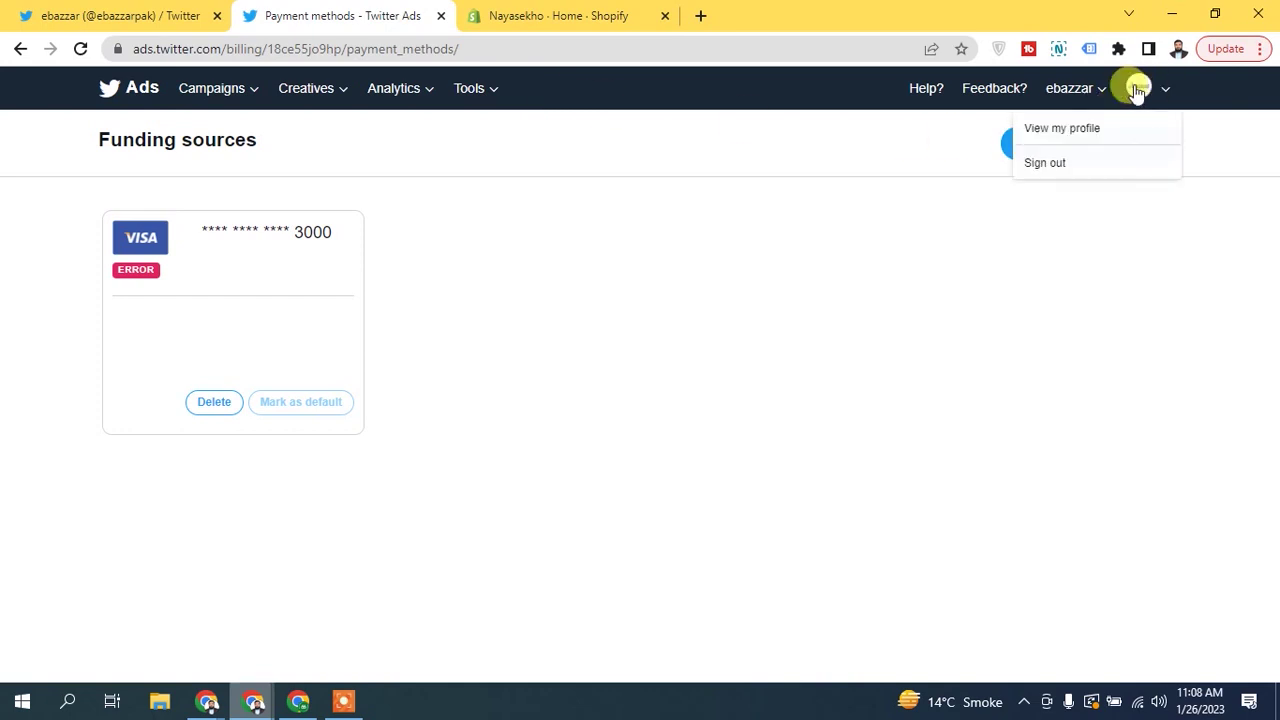
# Open the ad account's settings and expand the contact and advertising experience sections, dismissing any unrelated system warning.
pyautogui.click(1055, 92)
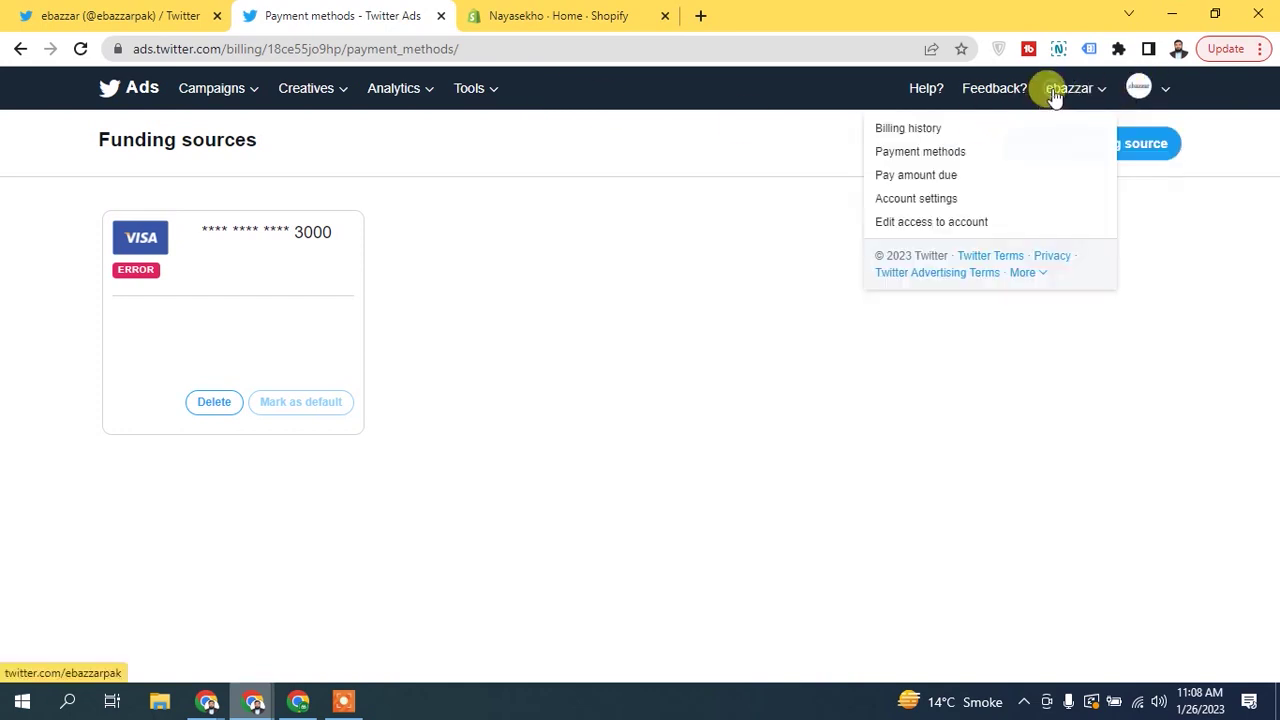
pyautogui.click(905, 198)
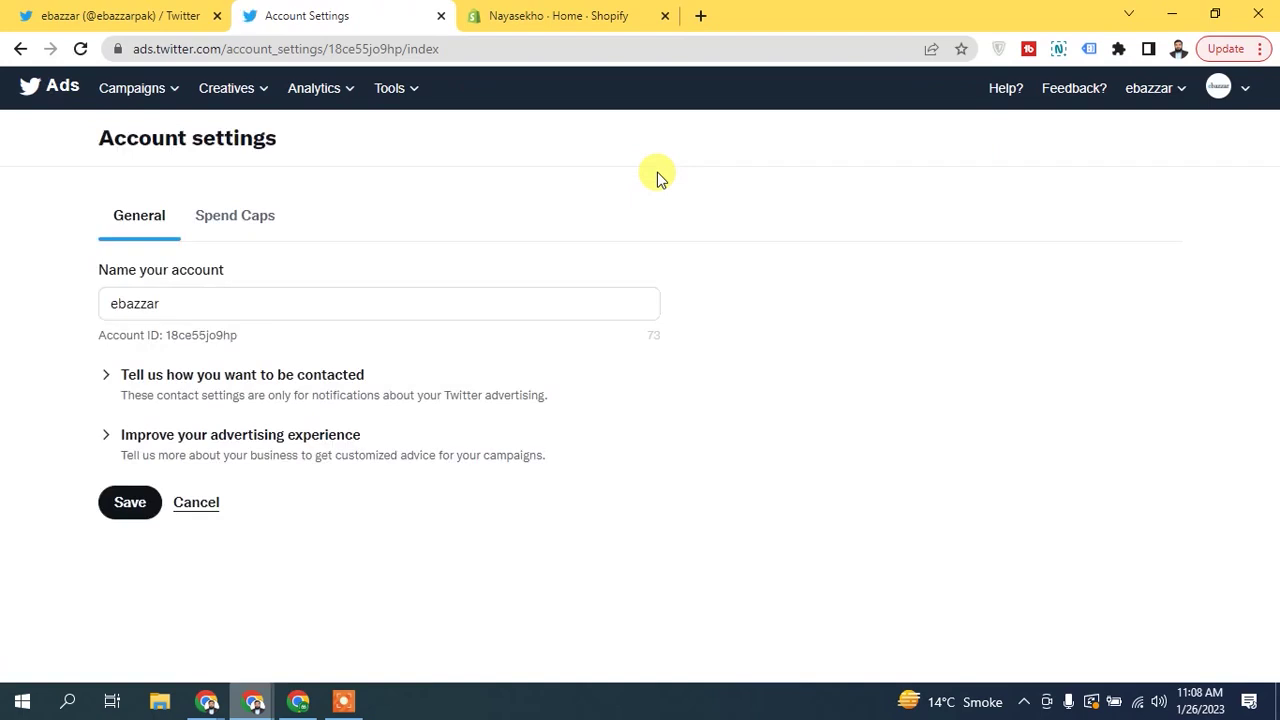
pyautogui.click(108, 375)
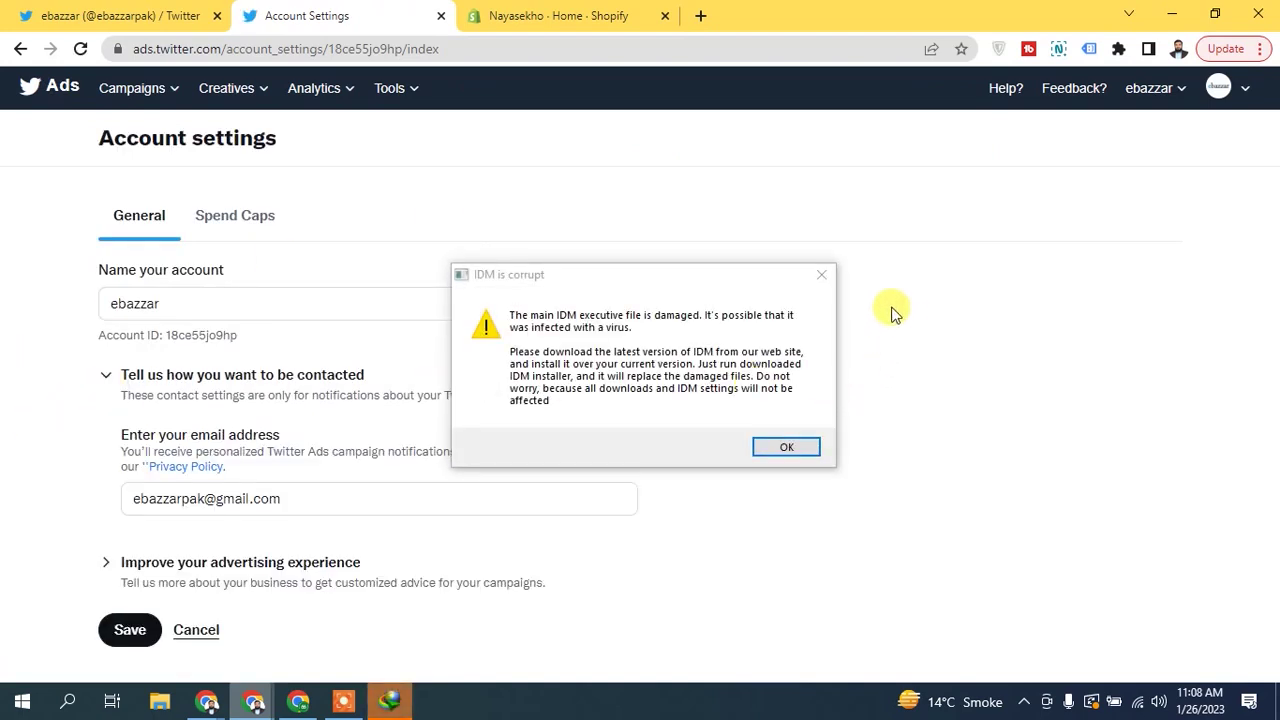
pyautogui.click(821, 274)
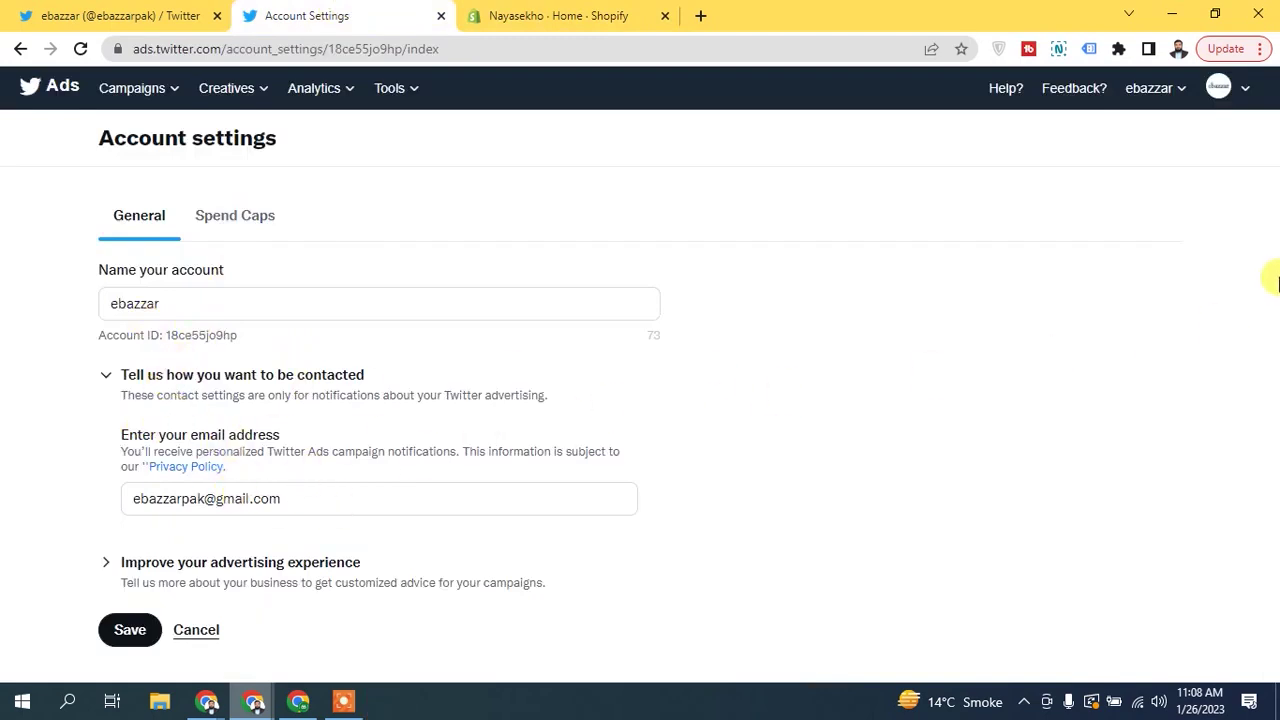
pyautogui.click(104, 563)
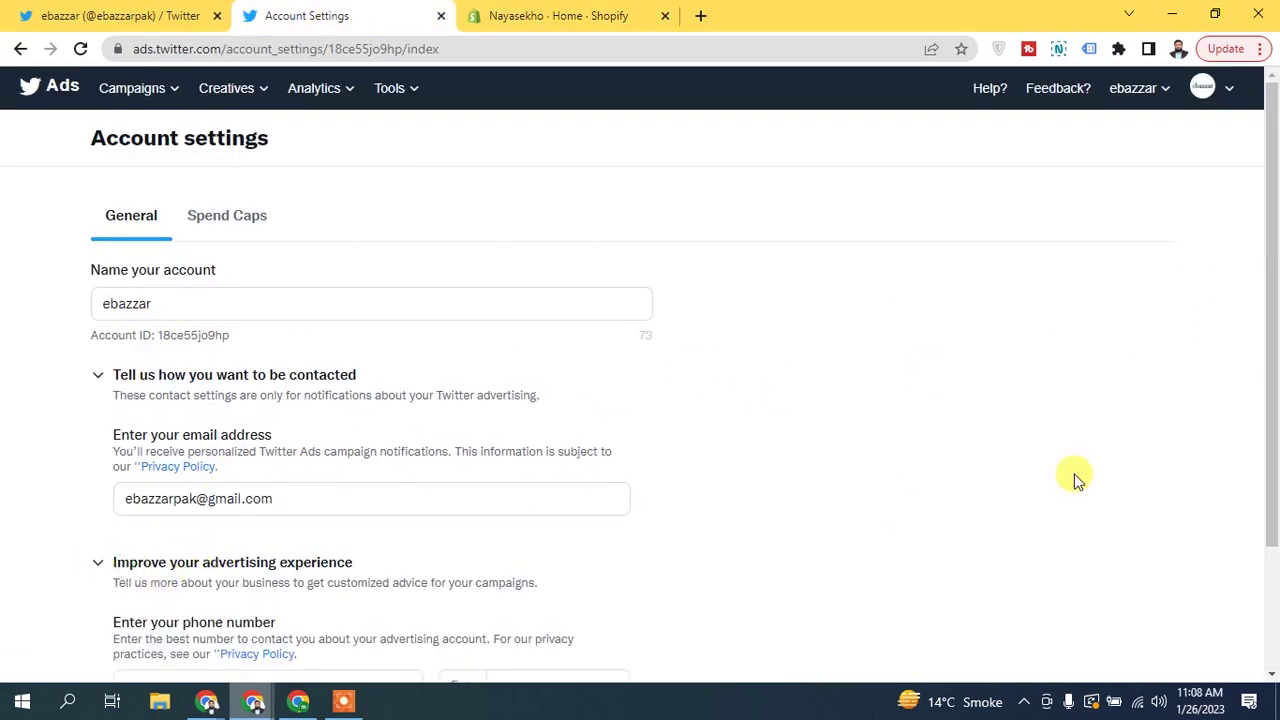
# Set the business industry to Retail and save the account settings.
pyautogui.scroll(-2, 1271, 514)
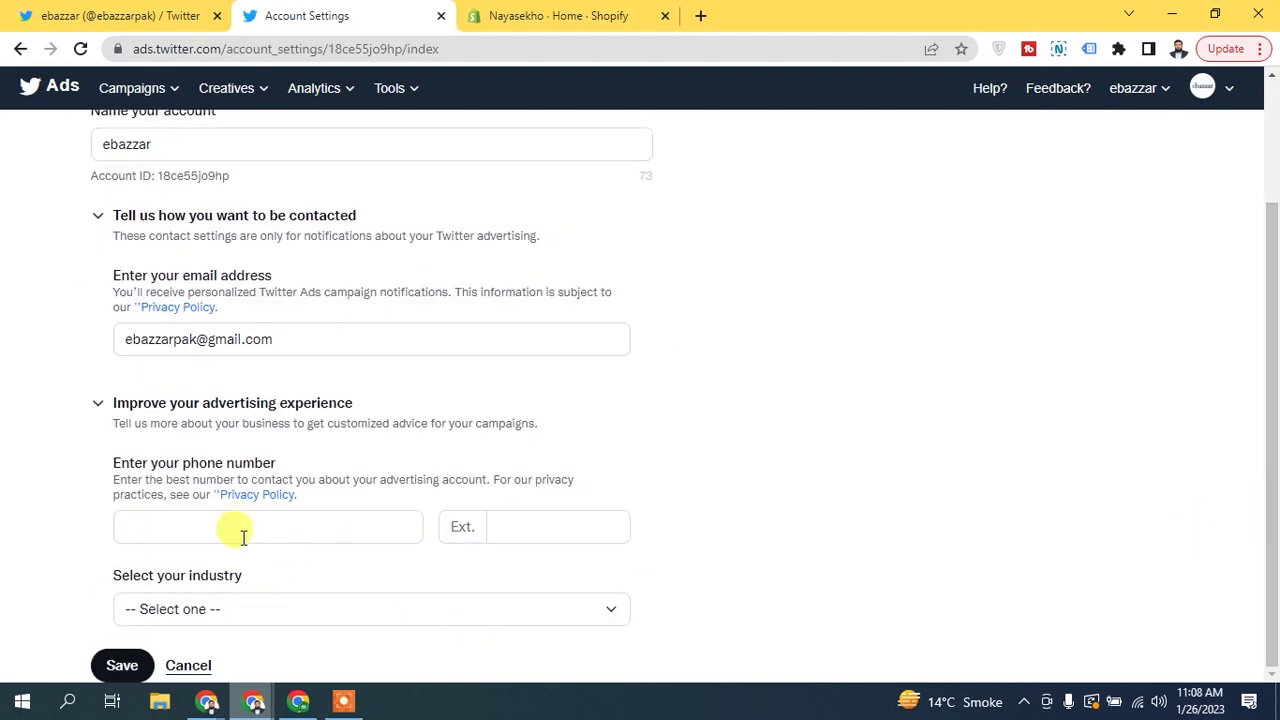
pyautogui.click(238, 612)
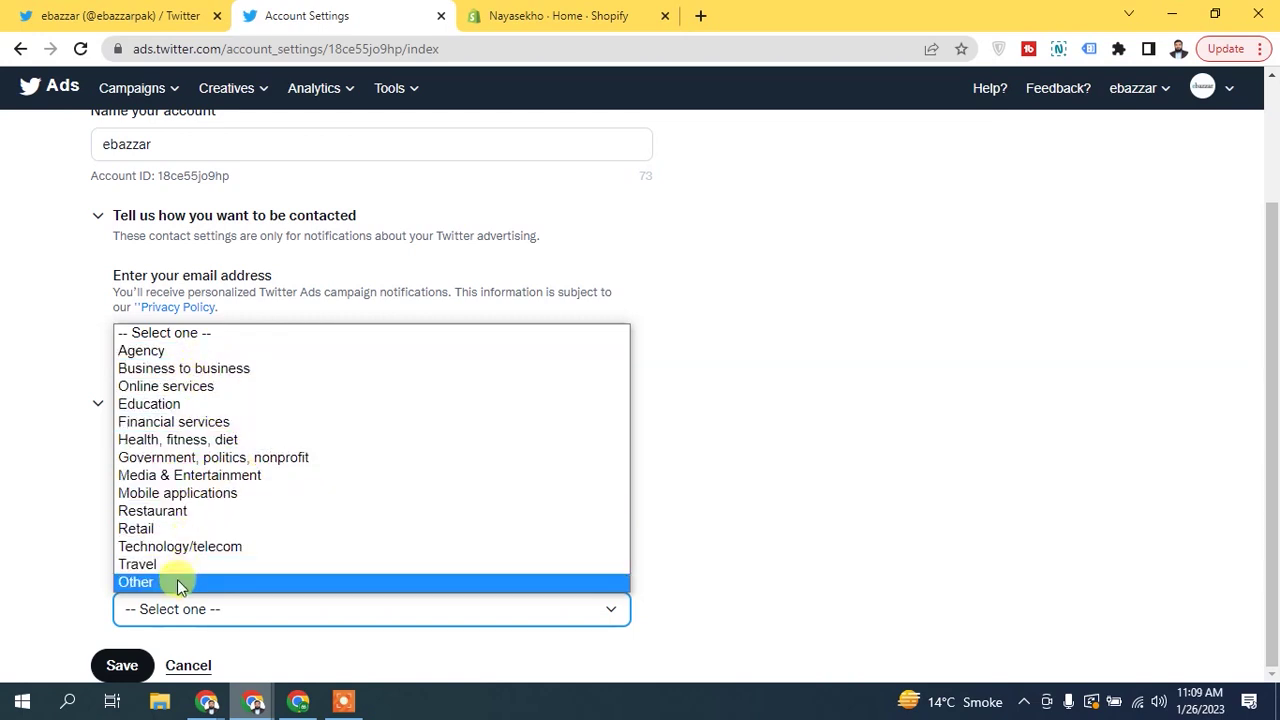
pyautogui.click(170, 528)
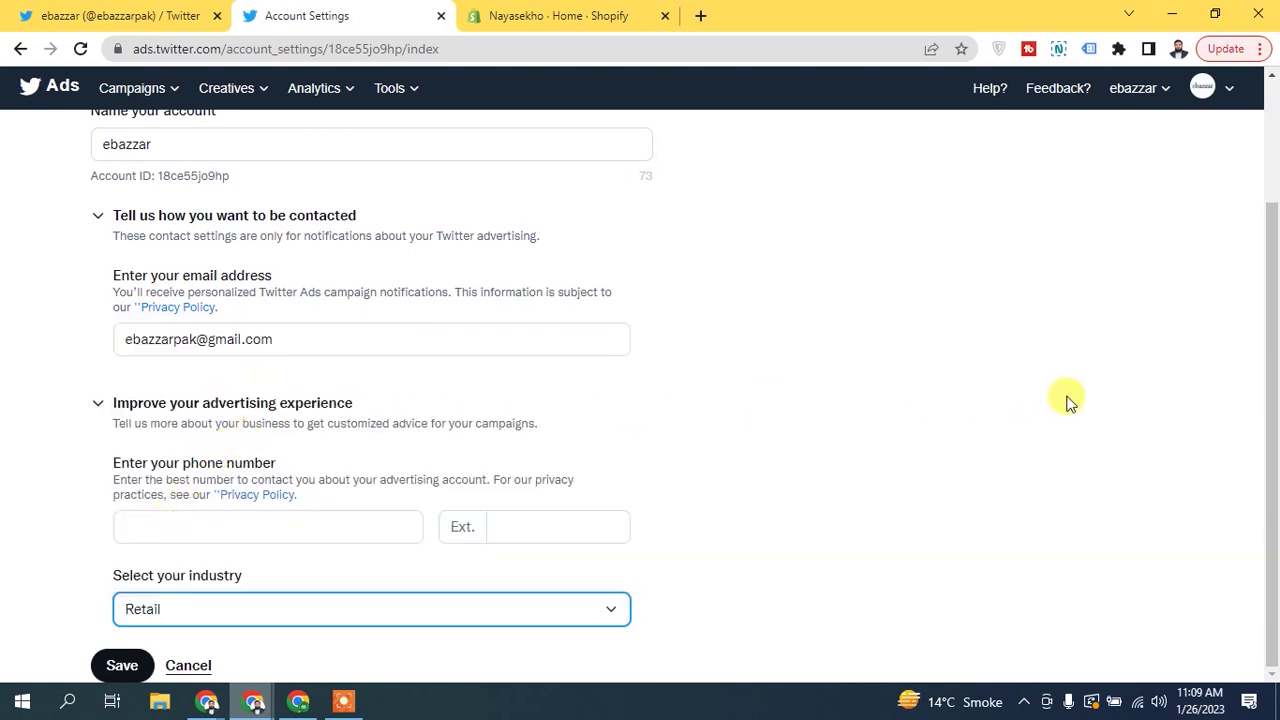
pyautogui.click(112, 660)
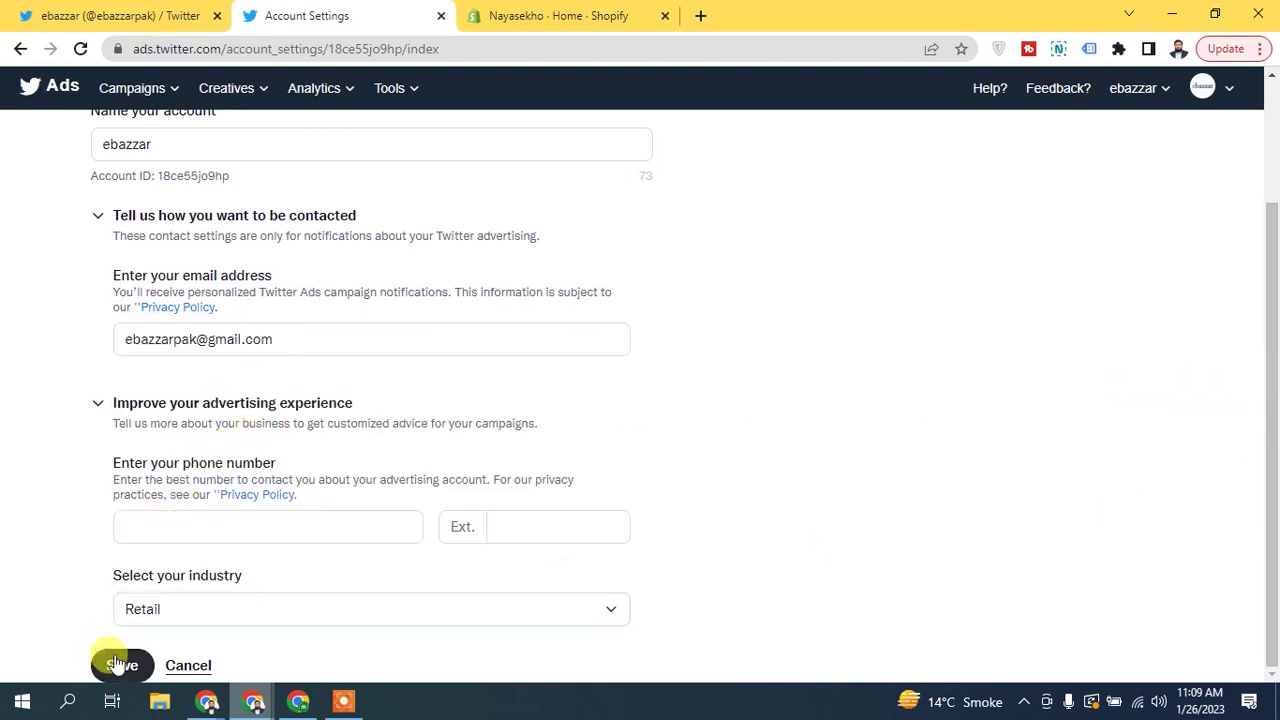
# Examine the account ID shown beneath the ad account's name.
pyautogui.moveTo(1274, 340); pyautogui.dragTo(1276, 260)
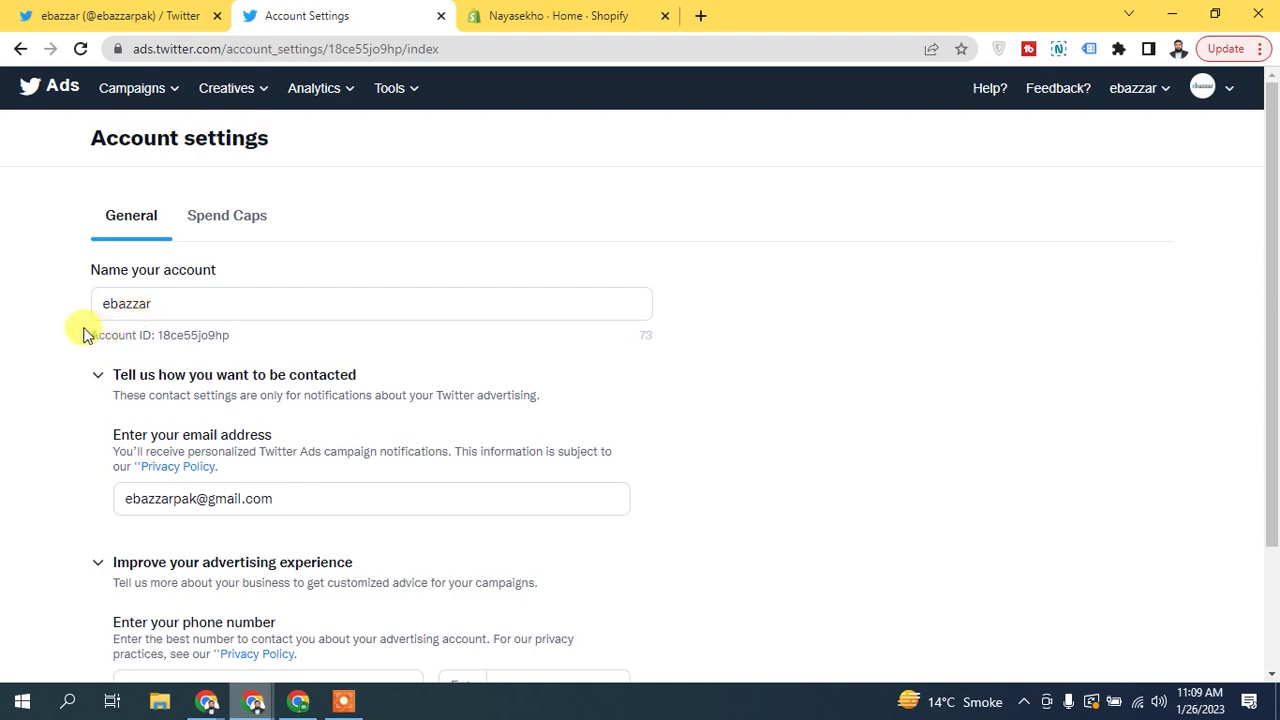
pyautogui.moveTo(86, 329); pyautogui.dragTo(350, 330)
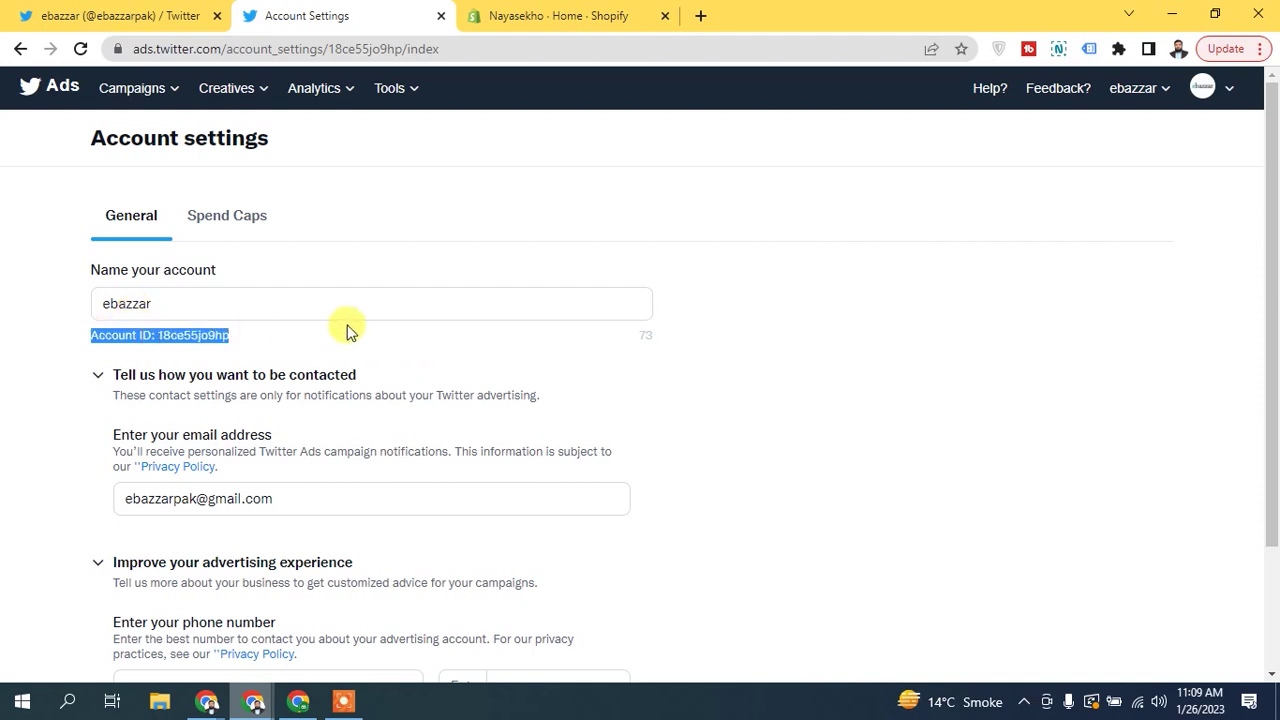
pyautogui.click(185, 334)
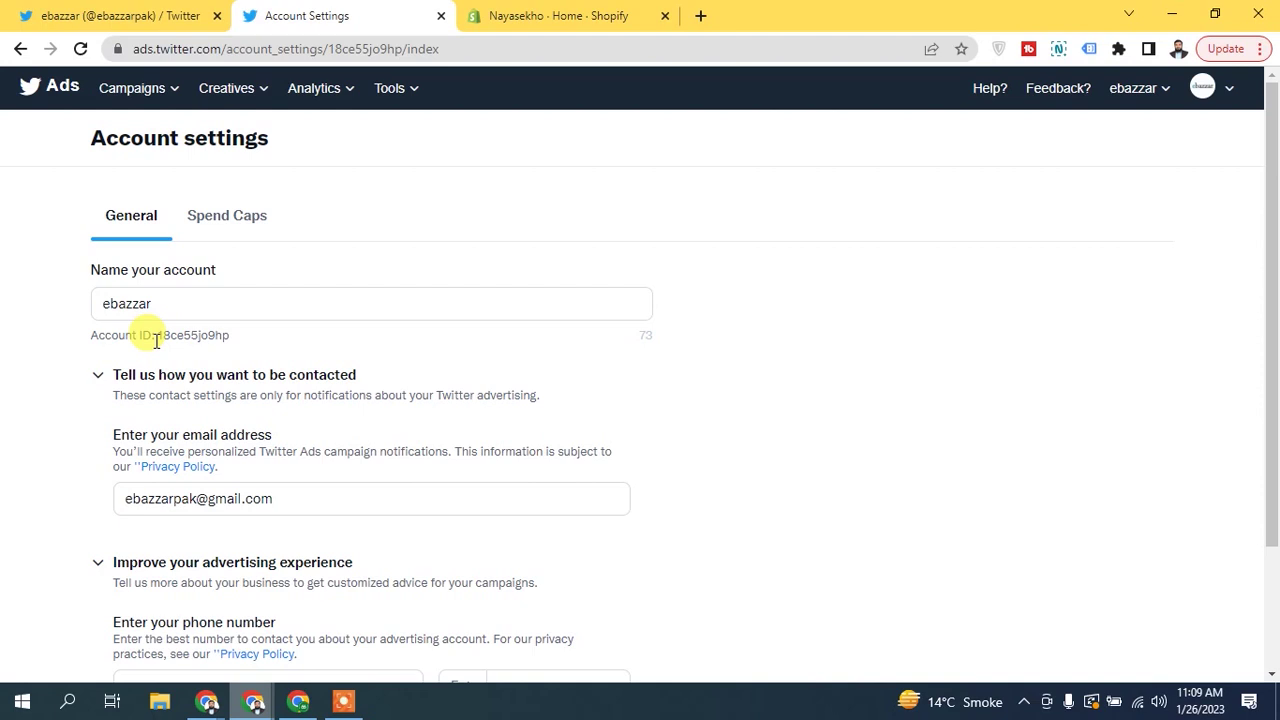
# Open the account access management page and start adding a new contributor.
pyautogui.click(1166, 92)
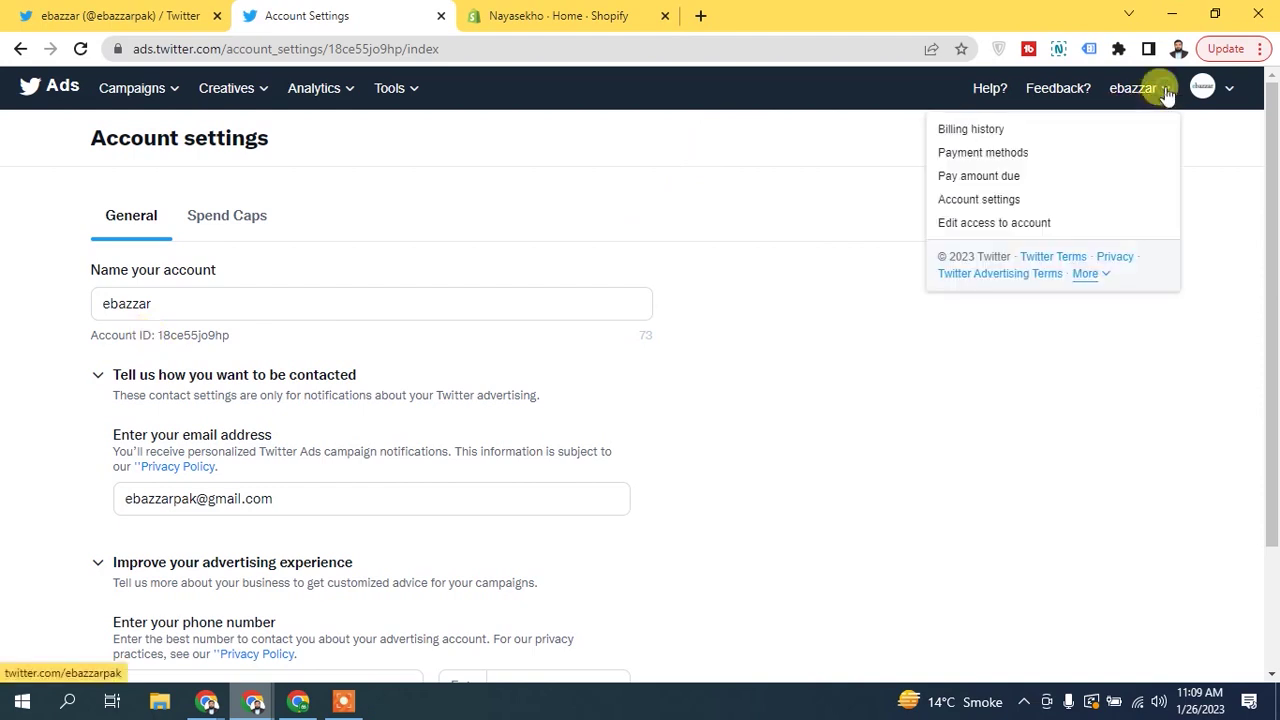
pyautogui.click(971, 223)
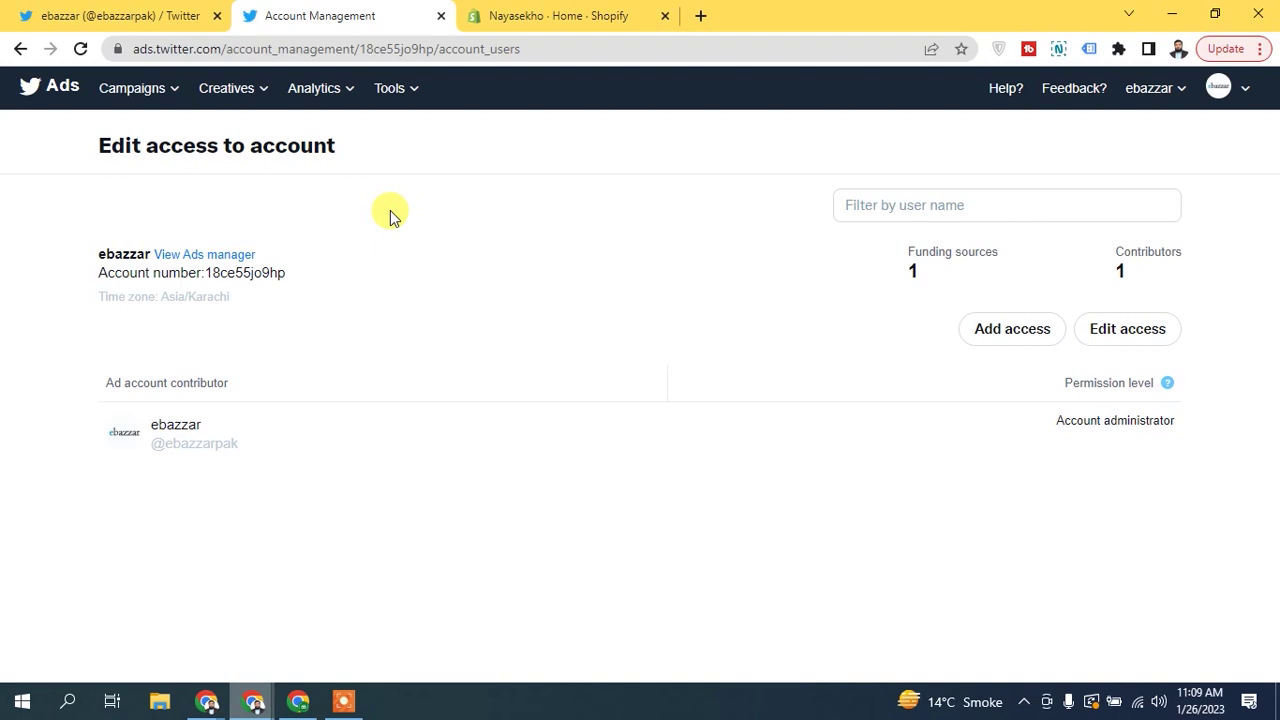
pyautogui.click(985, 340)
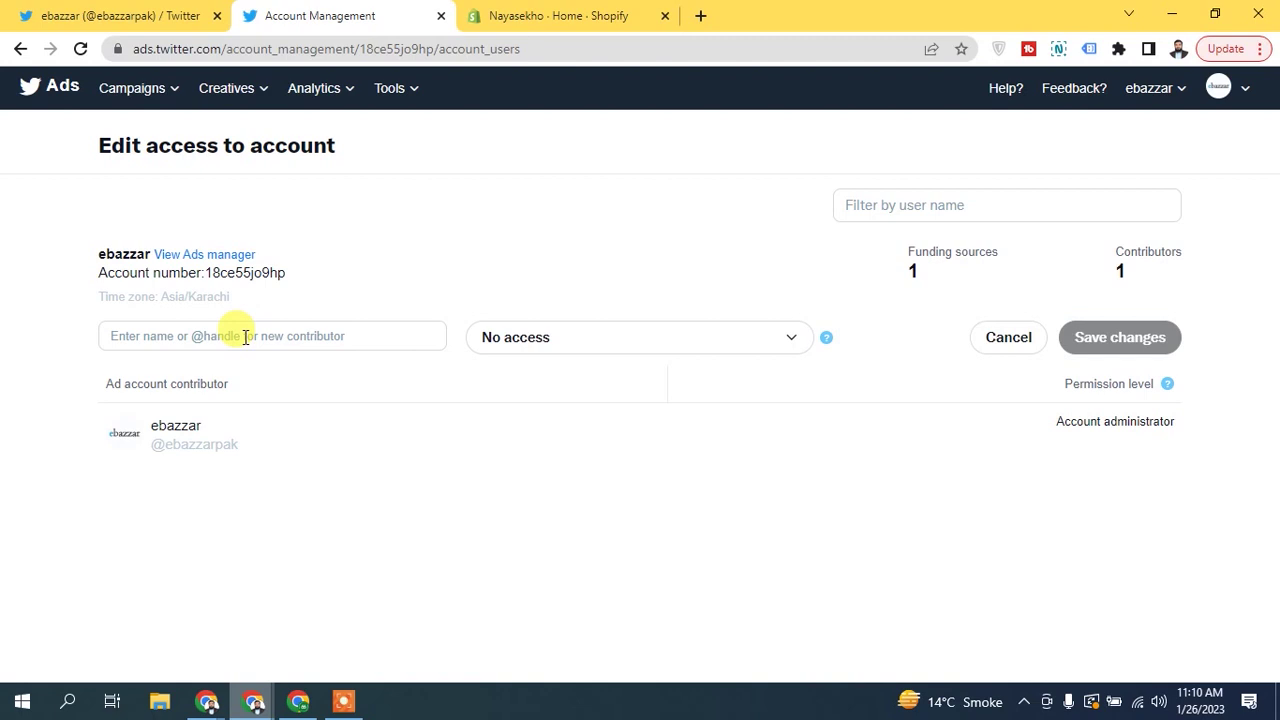
# Return to the store's Twitter profile page and select the handle's text below the profile name.
pyautogui.click(172, 15)
pyautogui.click(220, 47)
pyautogui.moveTo(205, 47); pyautogui.dragTo(272, 50)
pyautogui.moveTo(322, 414); pyautogui.dragTo(397, 425)
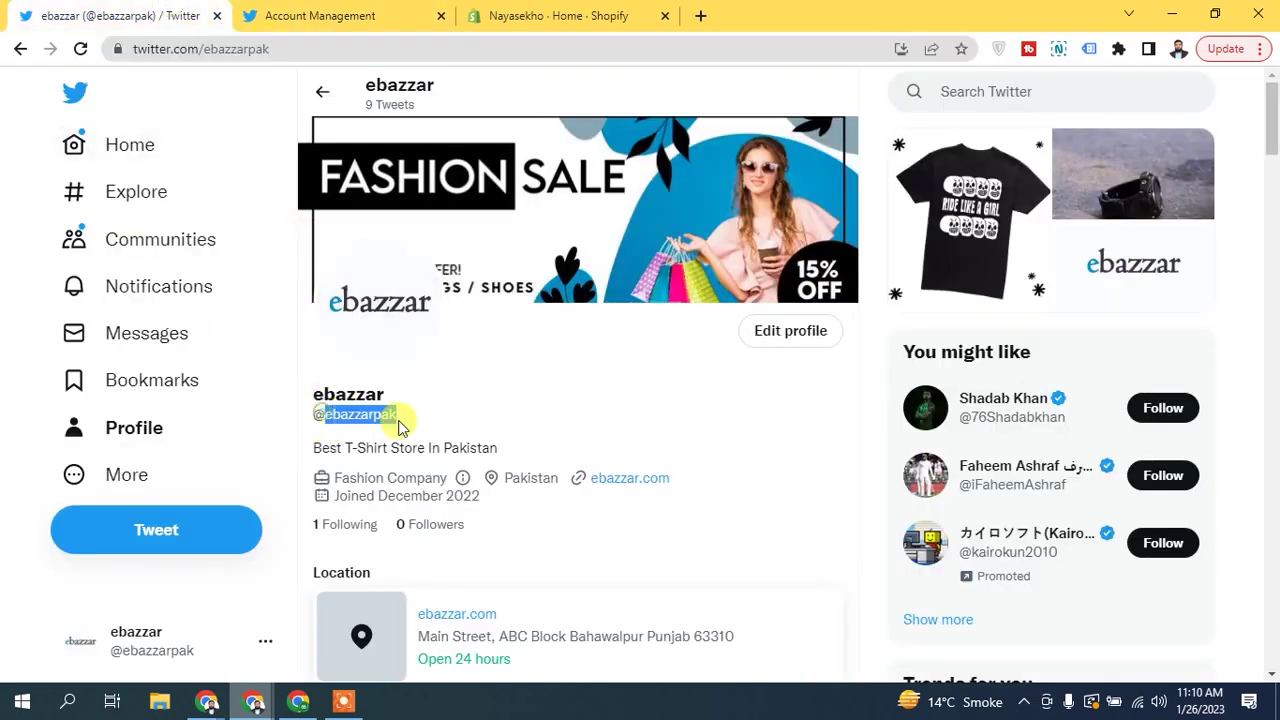
# Return to the account access page and review the permission levels offered for a new contributor and the account menu's options.
pyautogui.click(336, 12)
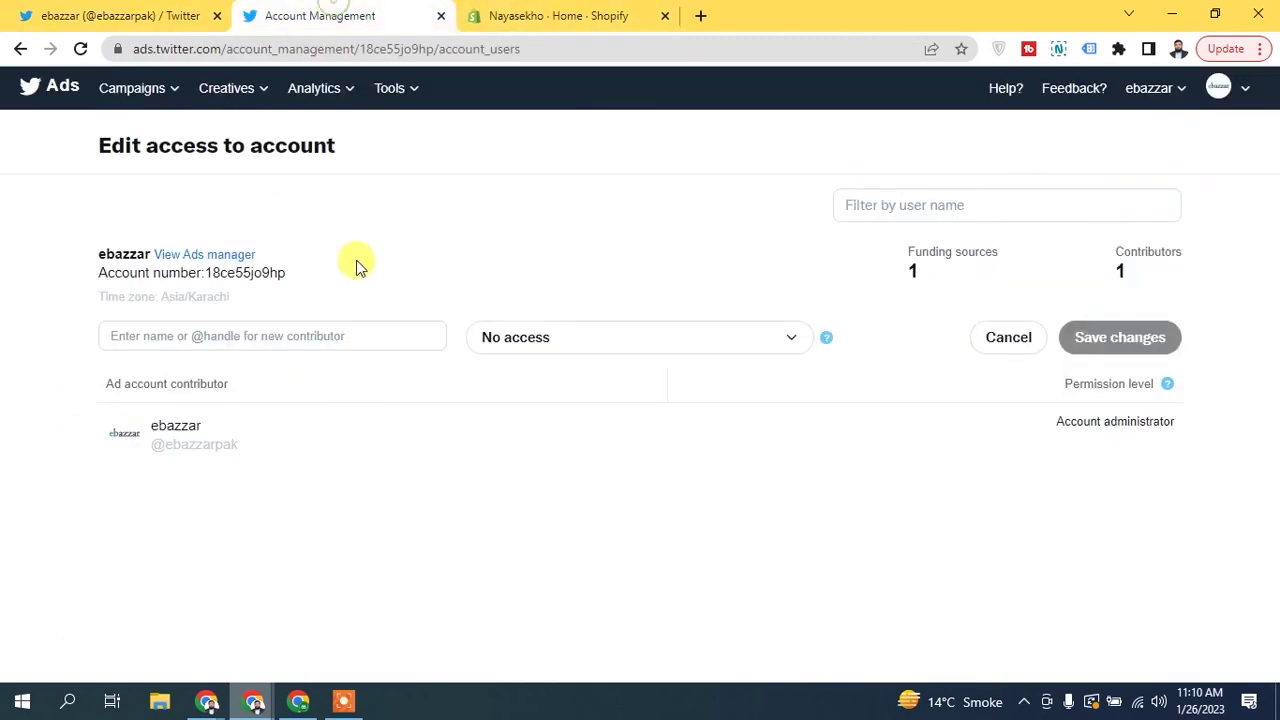
pyautogui.click(676, 340)
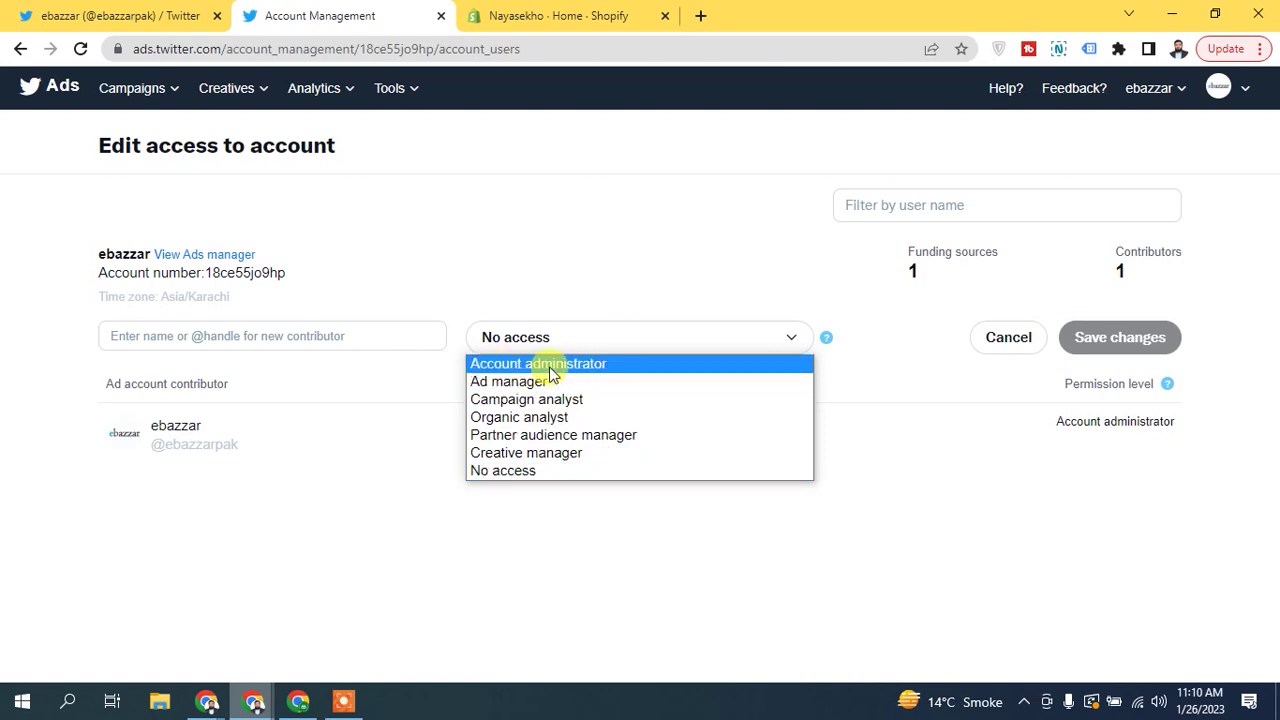
pyautogui.click(479, 221)
pyautogui.moveTo(1057, 421); pyautogui.dragTo(1275, 410)
pyautogui.click(1103, 420)
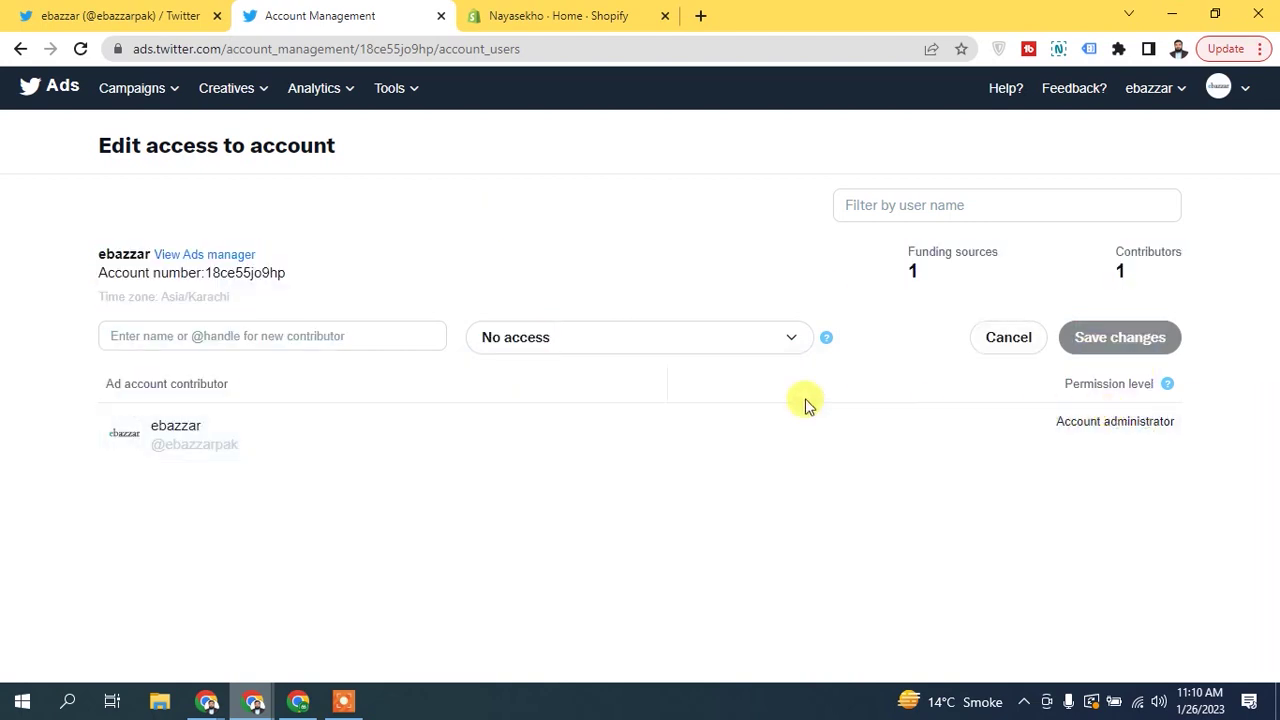
pyautogui.click(1145, 88)
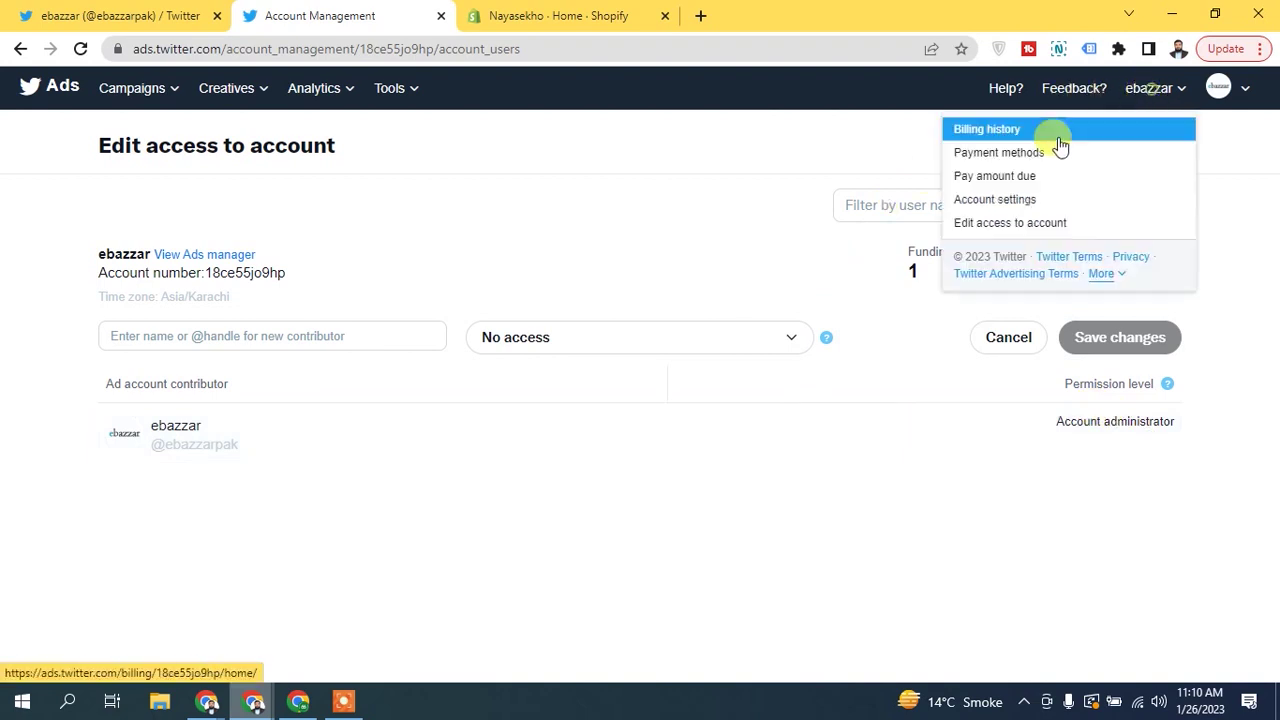
pyautogui.click(536, 172)
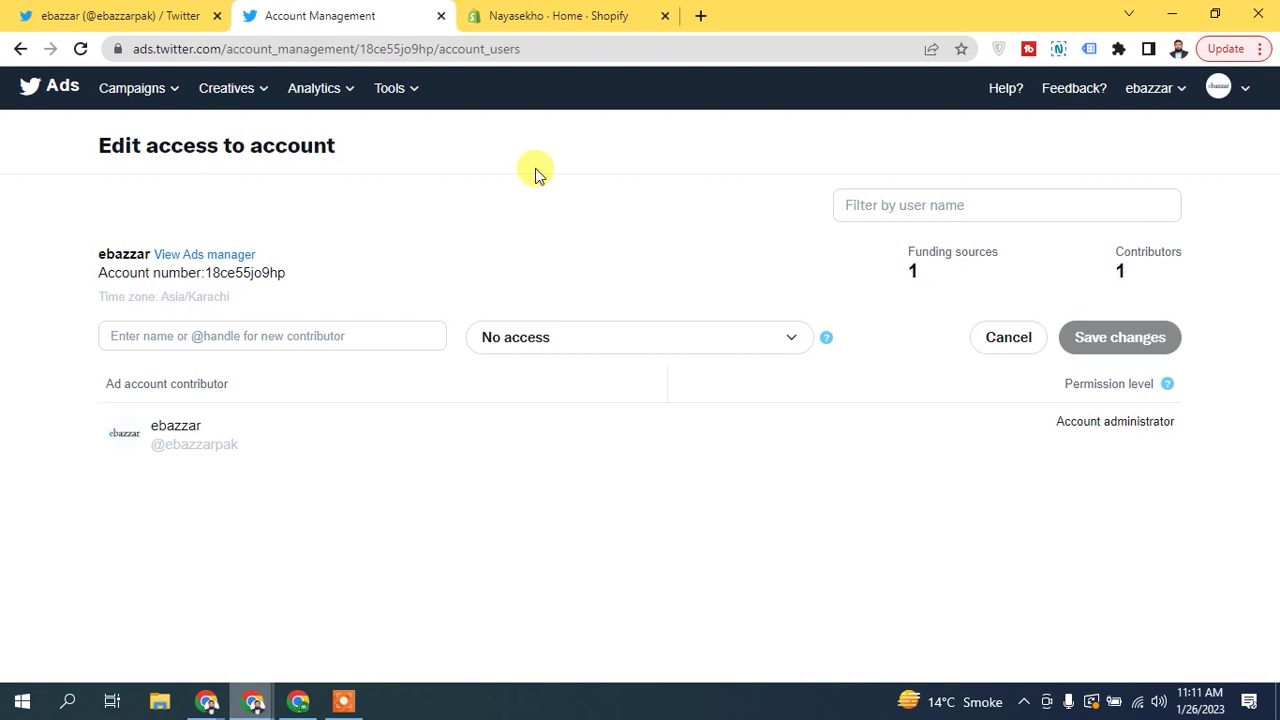
# Add a Twitter pixel as an event source in Events manager, agreeing to the terms of use, and save it with the Pixel code method.
pyautogui.click(412, 92)
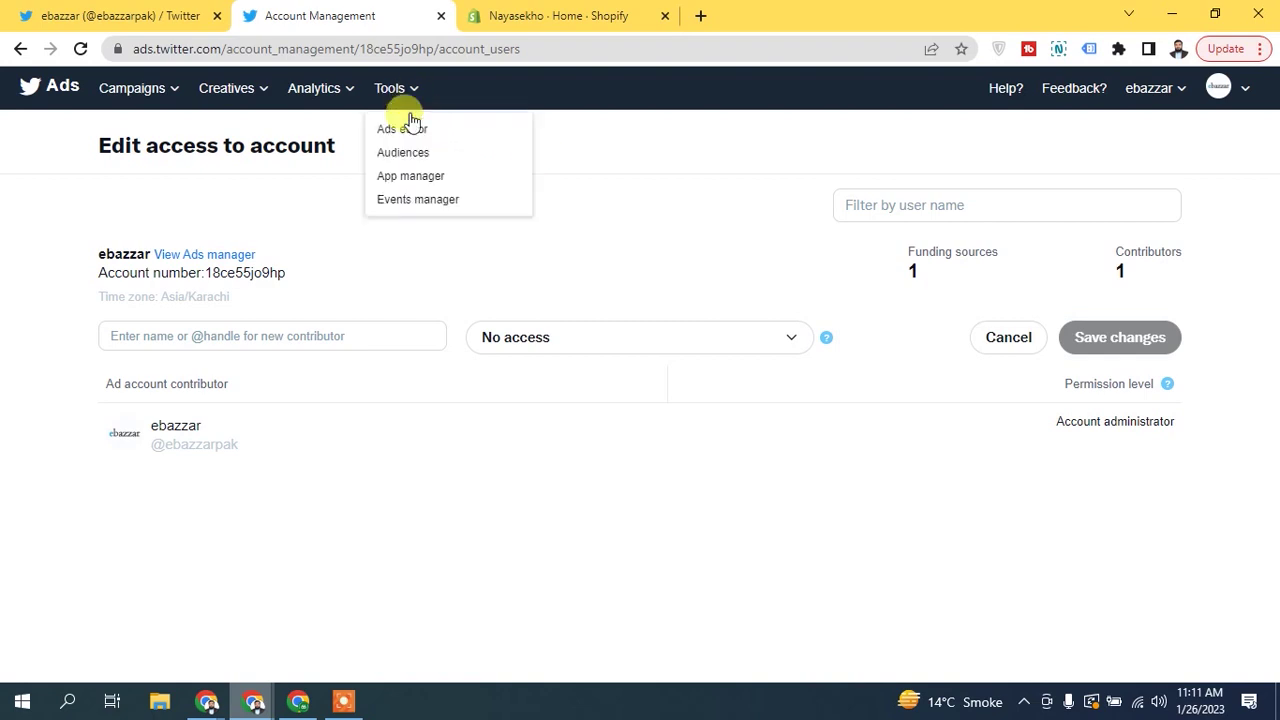
pyautogui.click(412, 201)
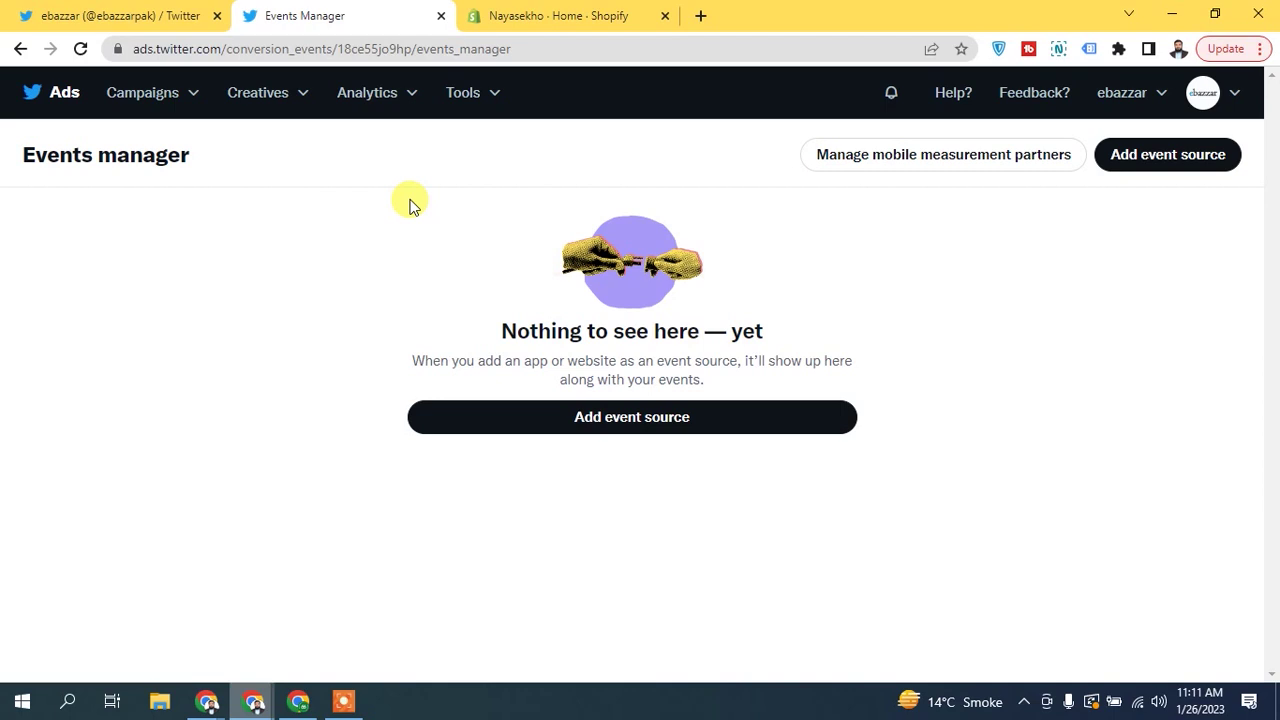
pyautogui.click(1208, 154)
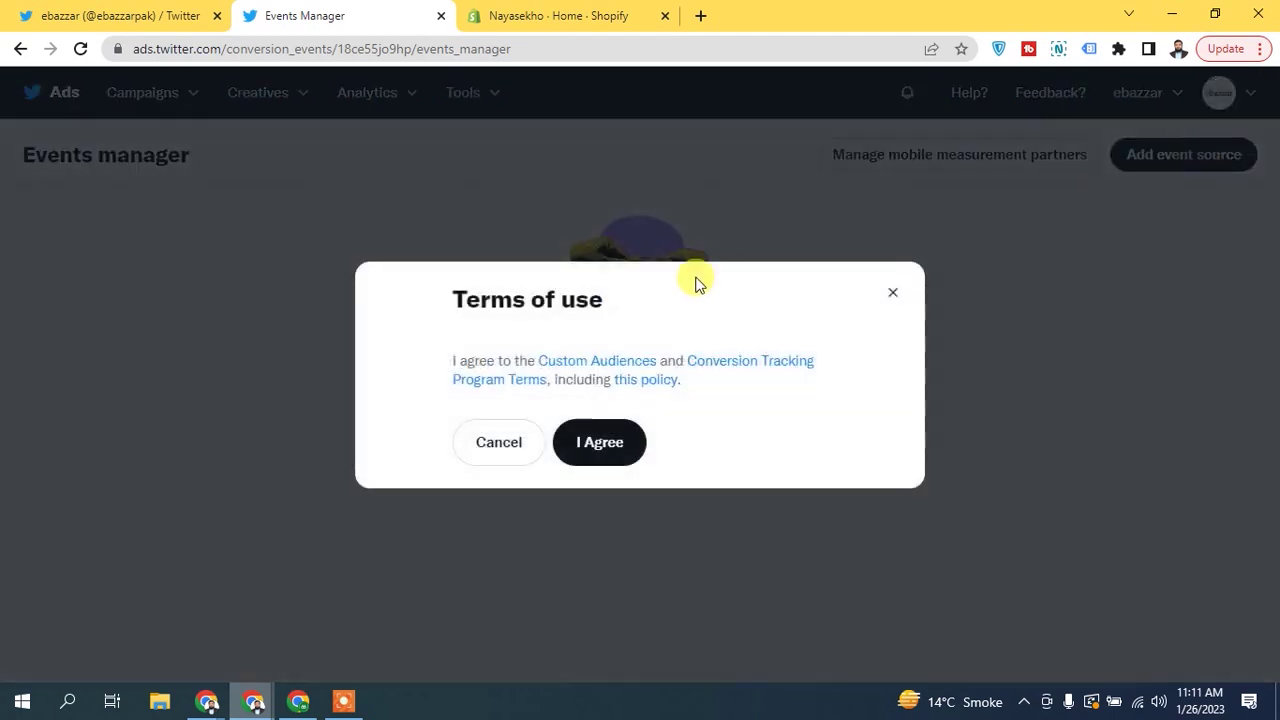
pyautogui.click(600, 445)
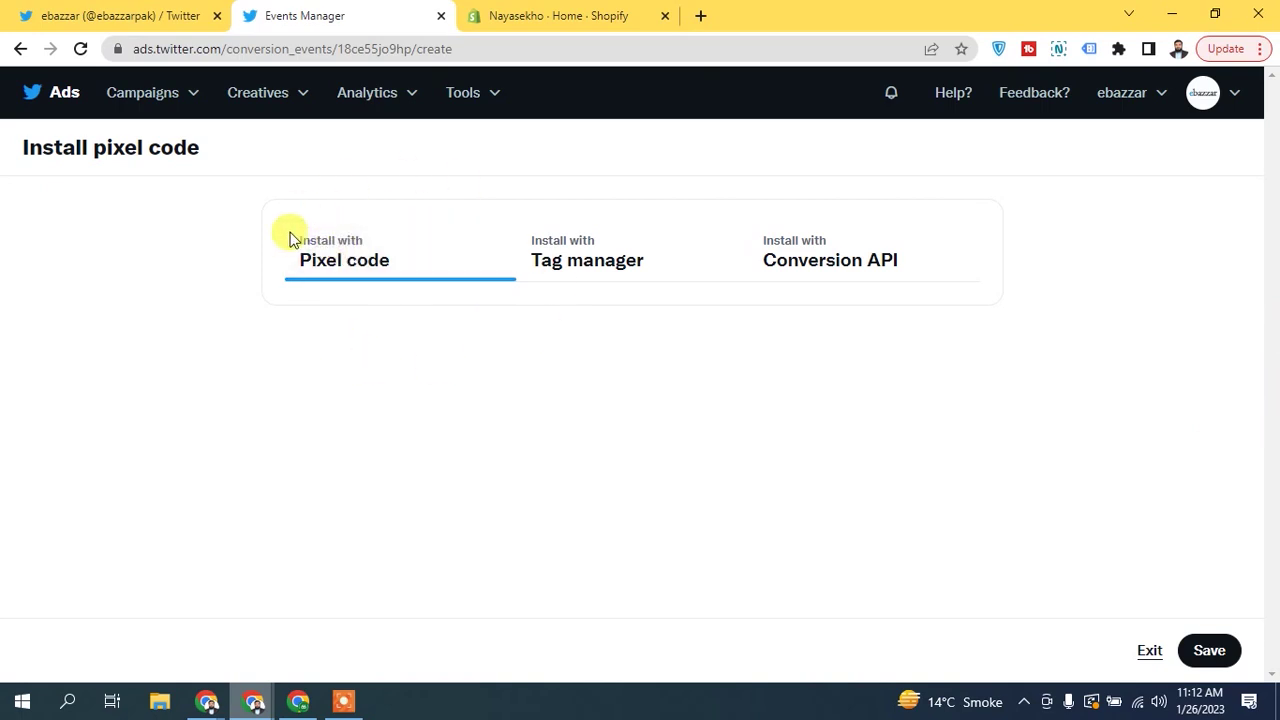
pyautogui.click(1203, 650)
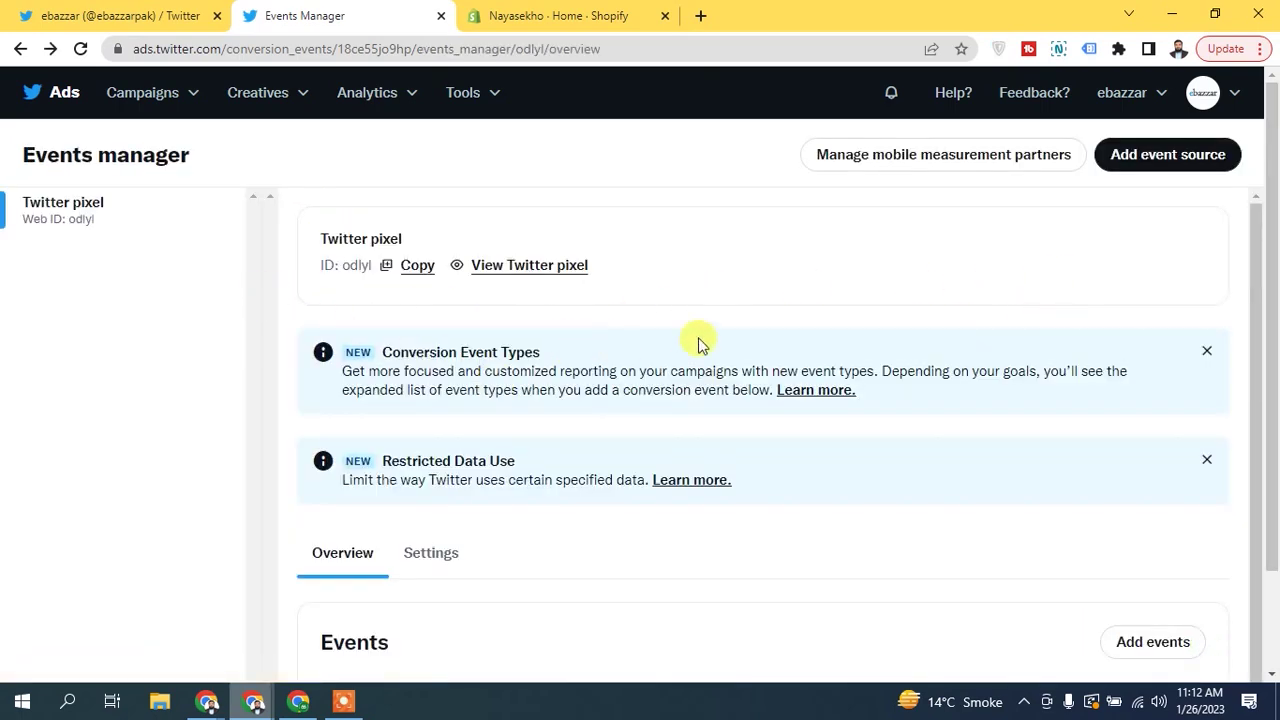
# Examine the ID of the new Twitter pixel in Events manager.
pyautogui.scroll(-1, 624, 438)
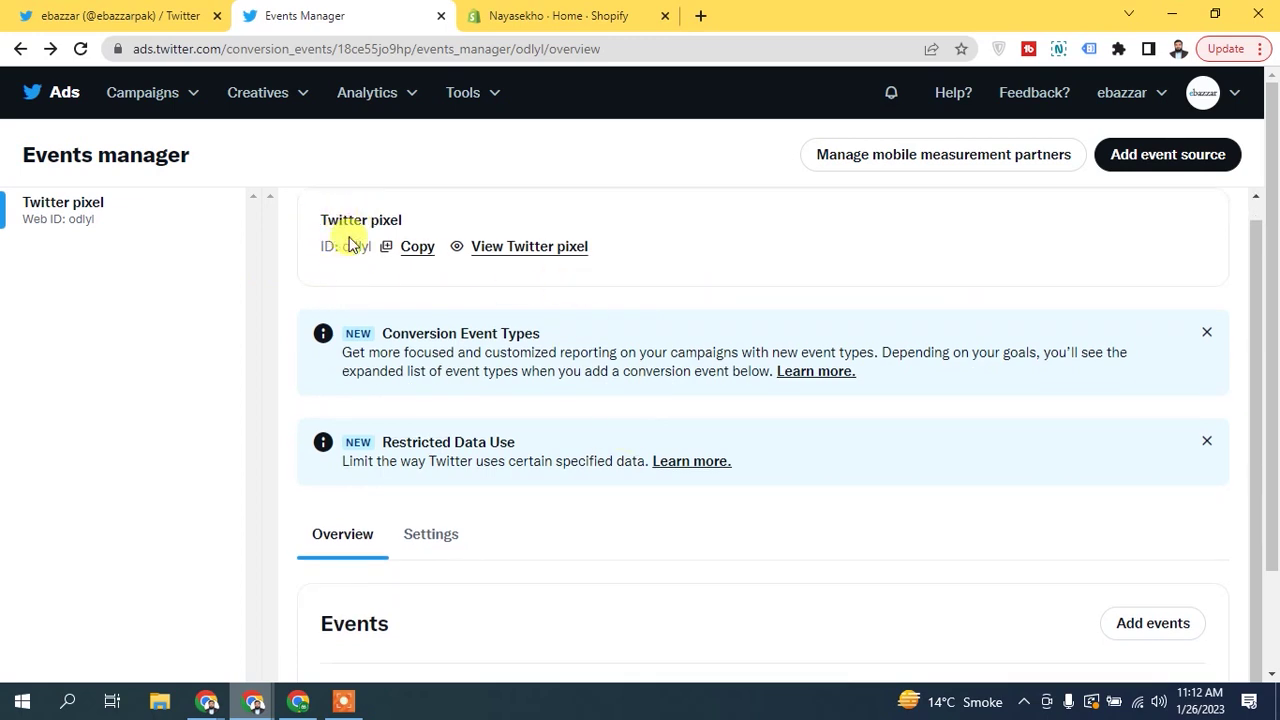
pyautogui.moveTo(342, 250); pyautogui.dragTo(364, 250)
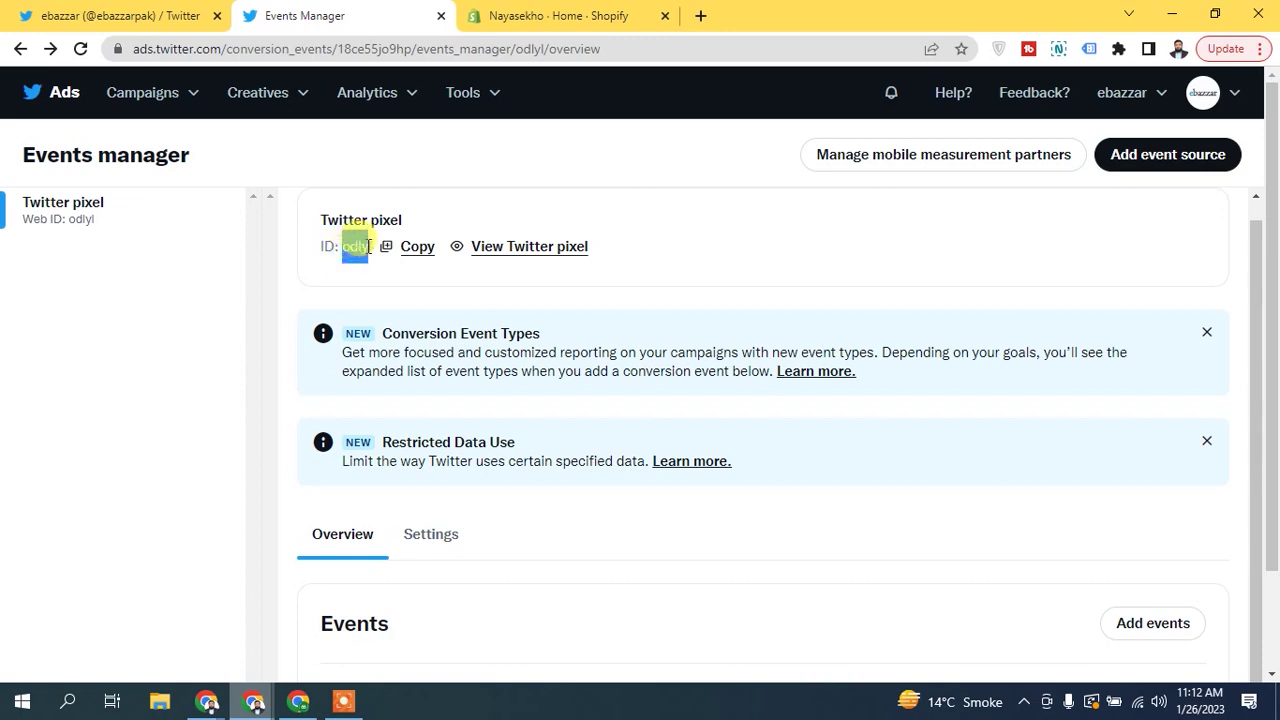
pyautogui.moveTo(358, 248); pyautogui.dragTo(343, 251)
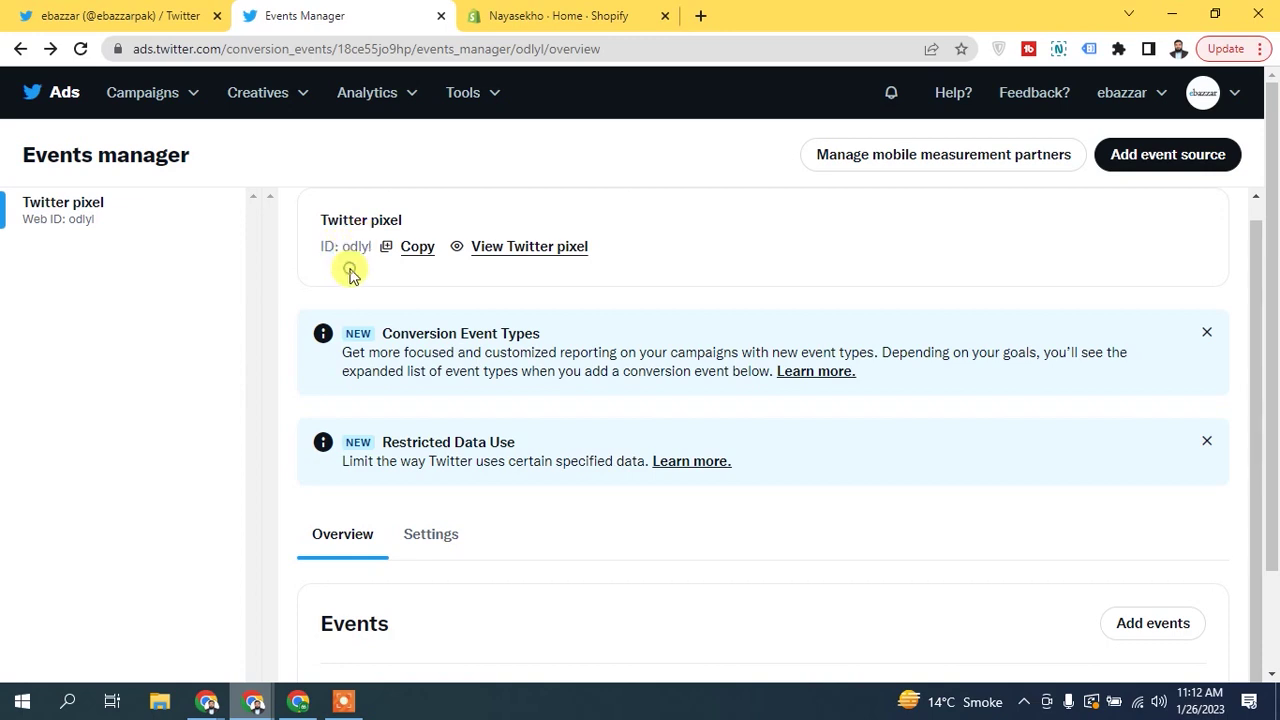
# View the Twitter pixel's installation details and copy its entire conversion tracking base code.
pyautogui.click(555, 247)
pyautogui.moveTo(1276, 318); pyautogui.dragTo(1271, 443)
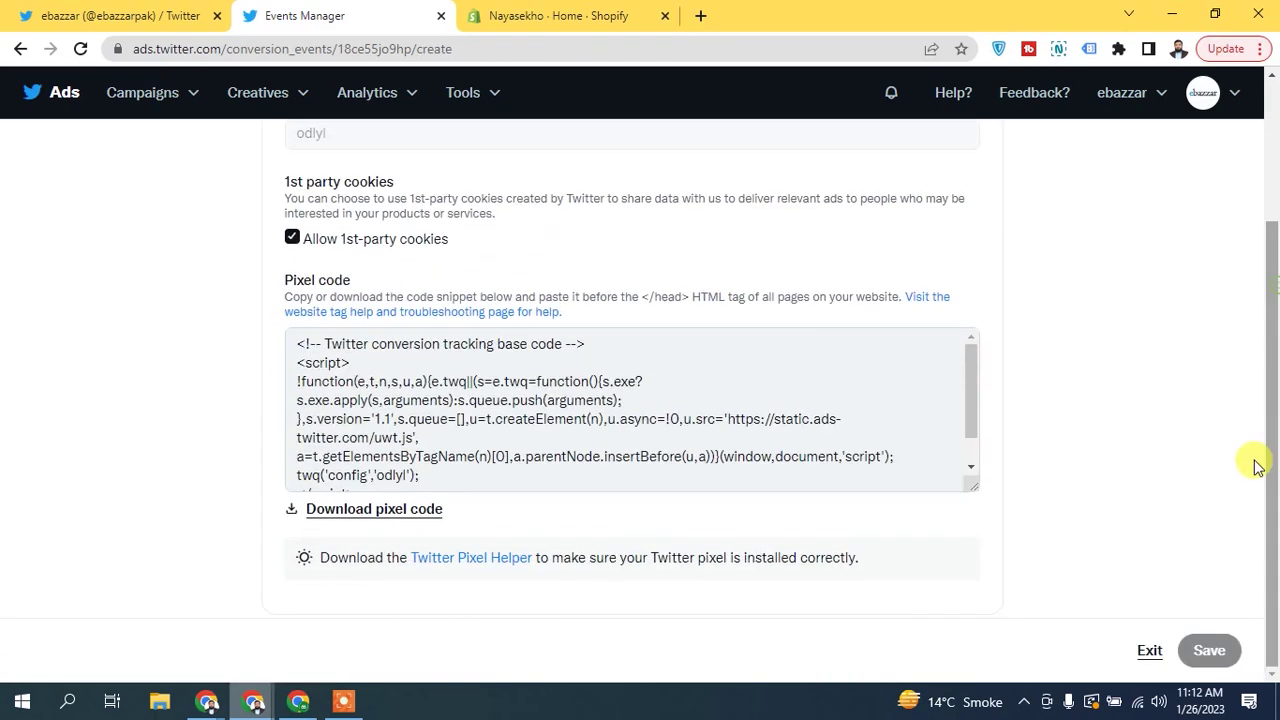
pyautogui.moveTo(1276, 366); pyautogui.dragTo(1274, 296)
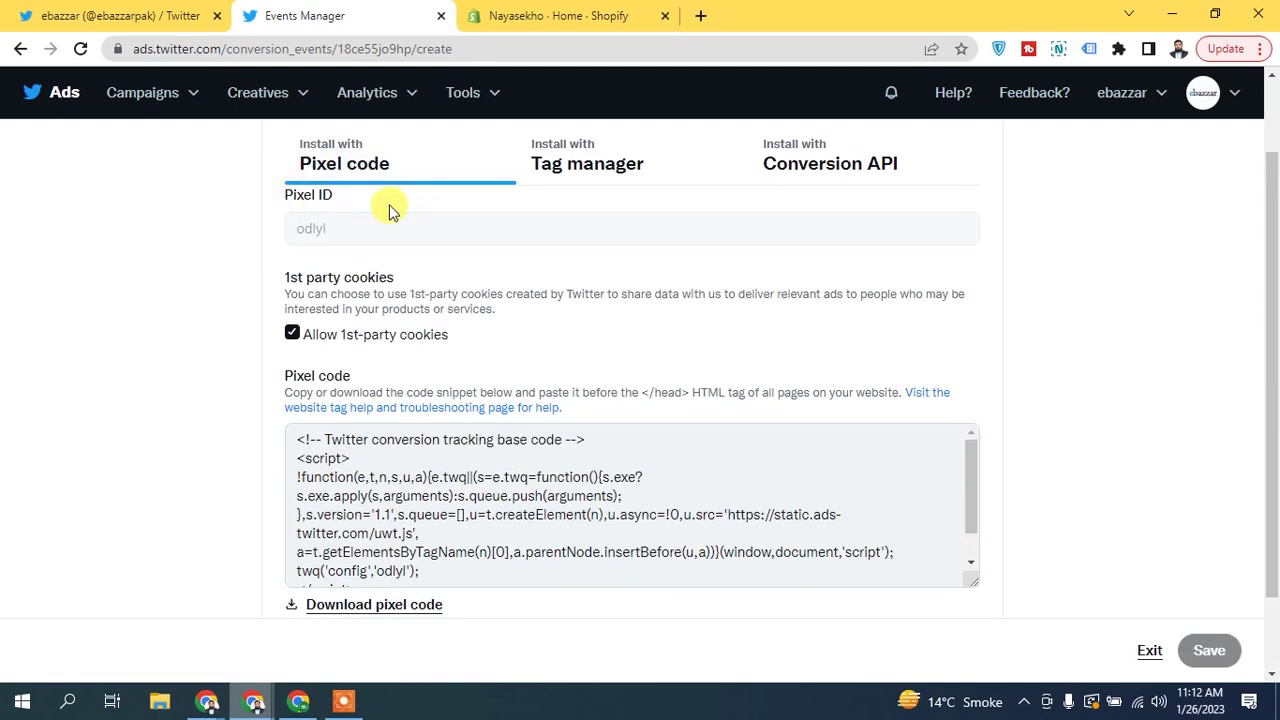
pyautogui.moveTo(1272, 330); pyautogui.dragTo(1272, 400)
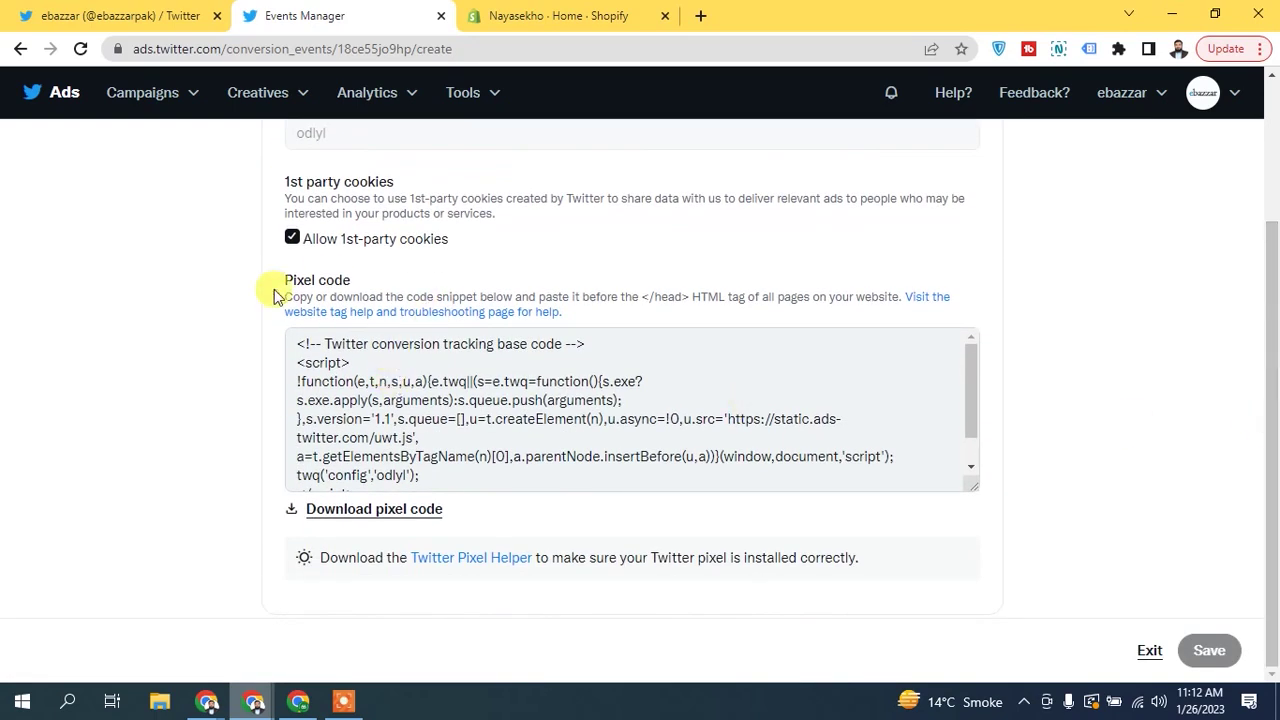
pyautogui.tripleClick(365, 400)
pyautogui.moveTo(300, 343); pyautogui.dragTo(751, 531)
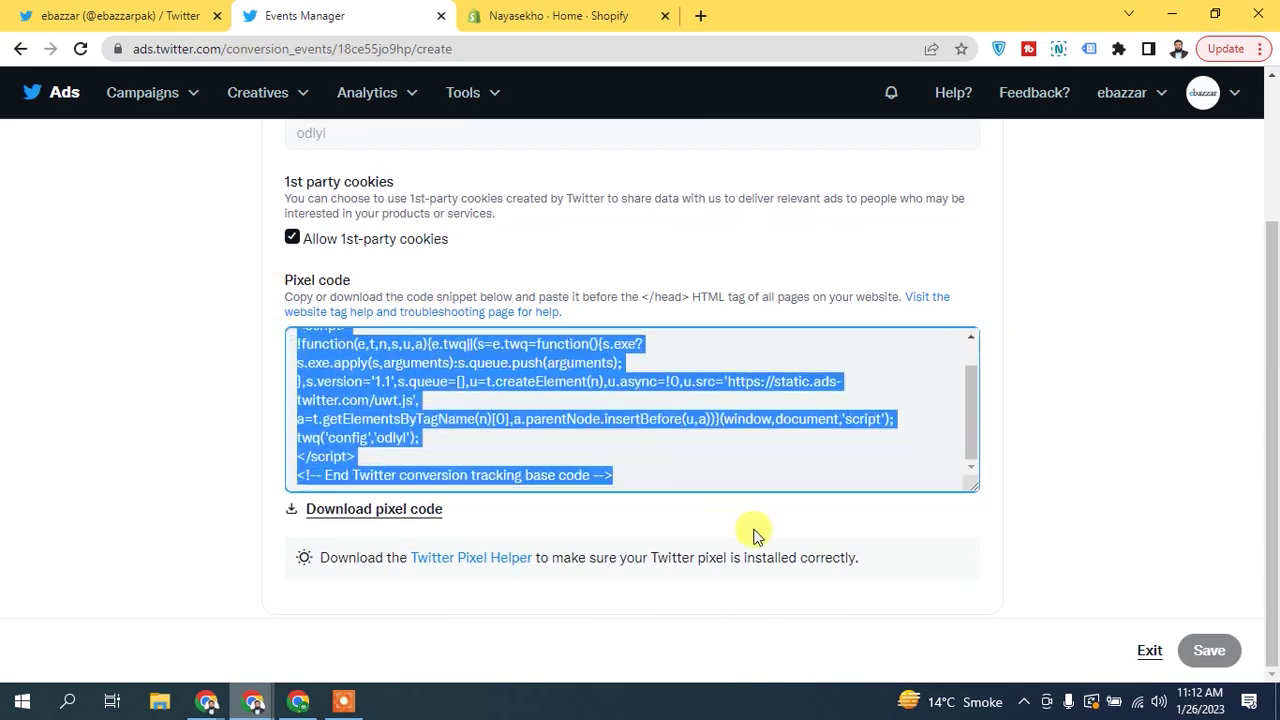
pyautogui.rightClick(483, 418)
pyautogui.click(540, 440)
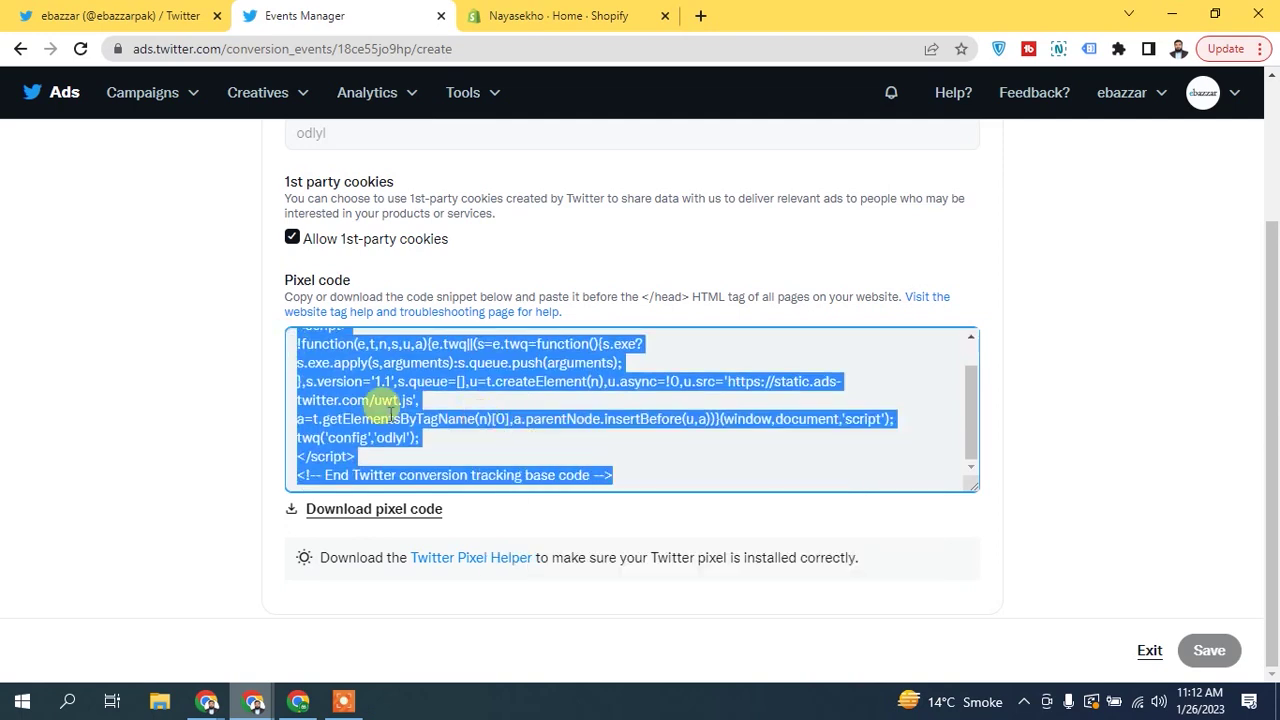
# Read where the pixel code must be placed and review the Tag manager and Conversion API installation methods, returning to Pixel code.
pyautogui.click(651, 295)
pyautogui.moveTo(655, 296); pyautogui.dragTo(684, 294)
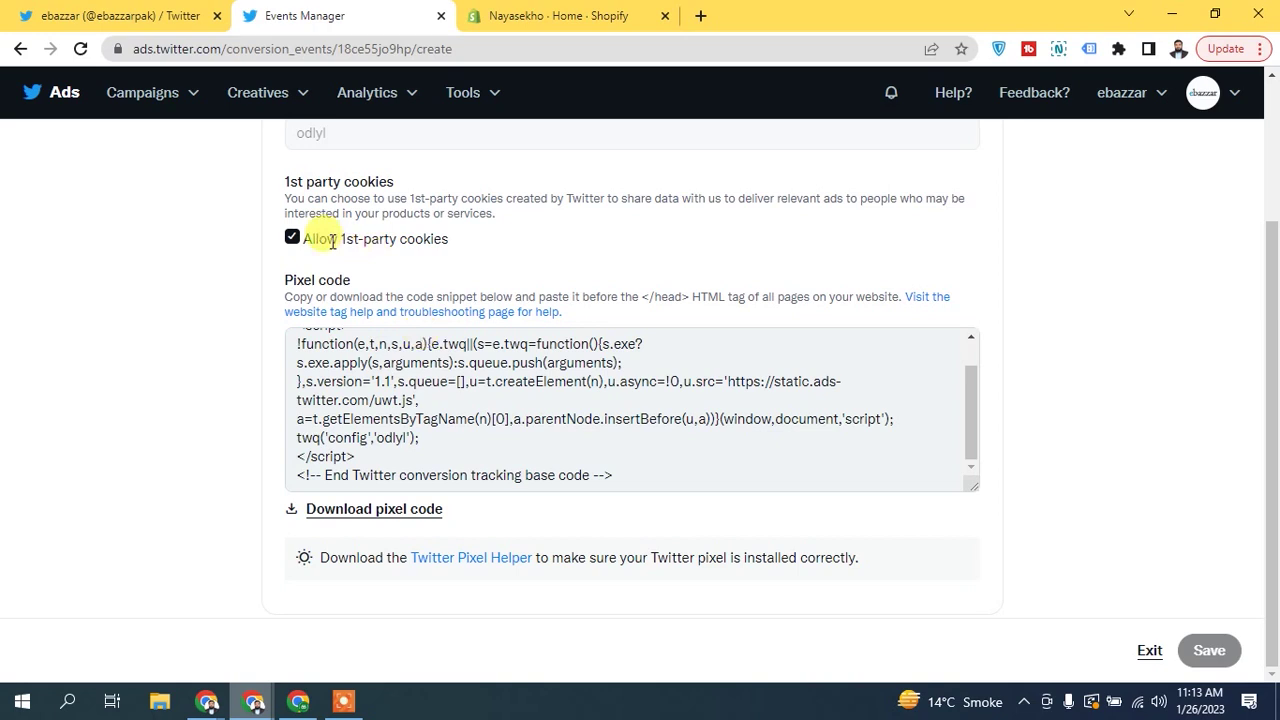
pyautogui.scroll(2, 1270, 290)
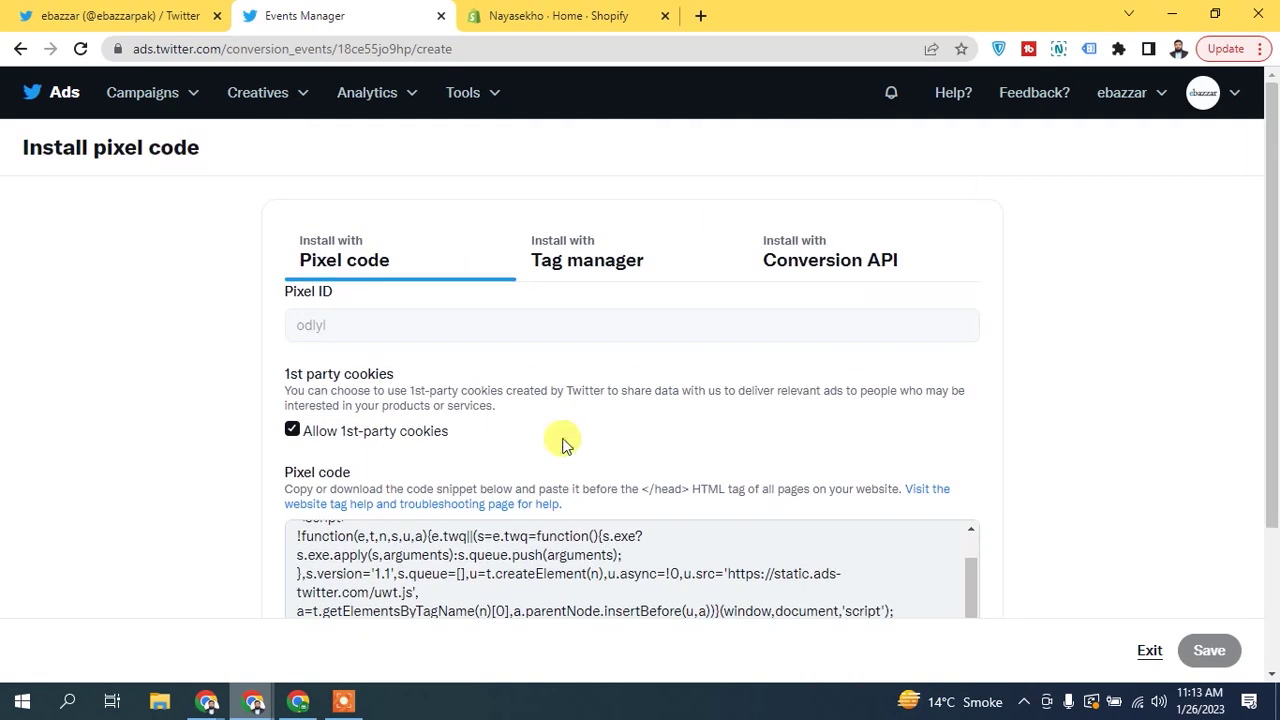
pyautogui.click(615, 256)
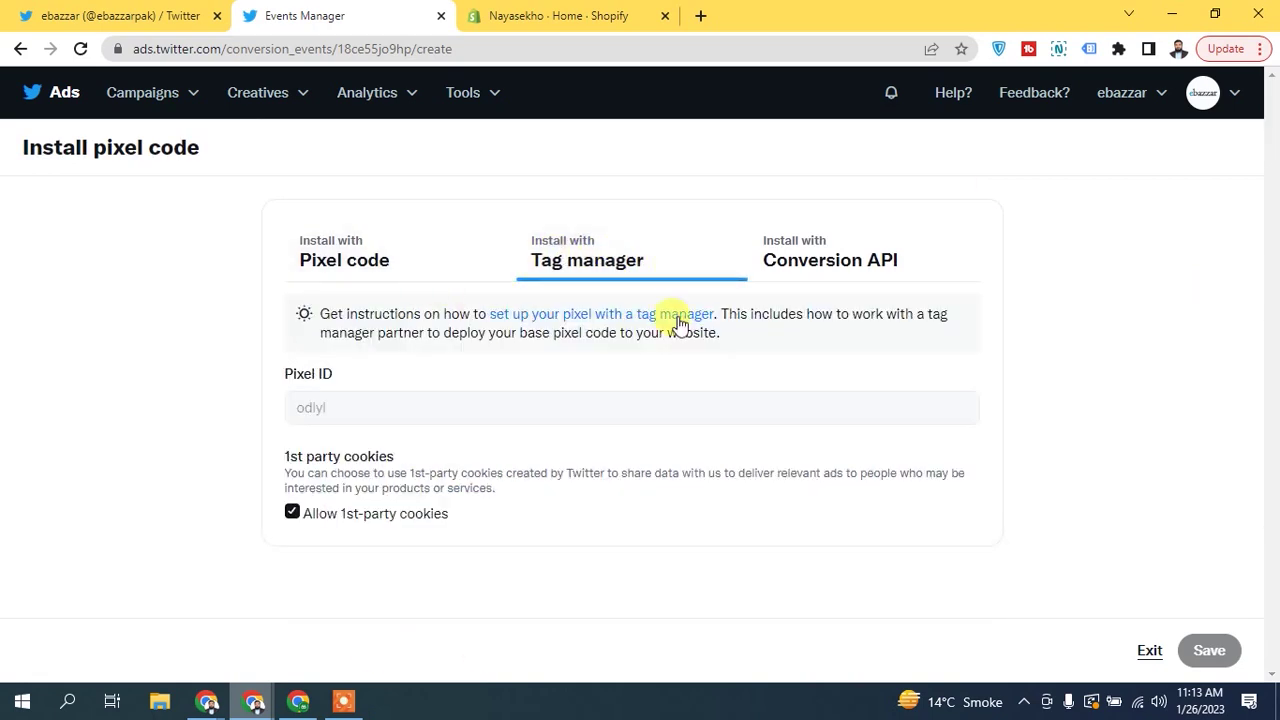
pyautogui.click(307, 262)
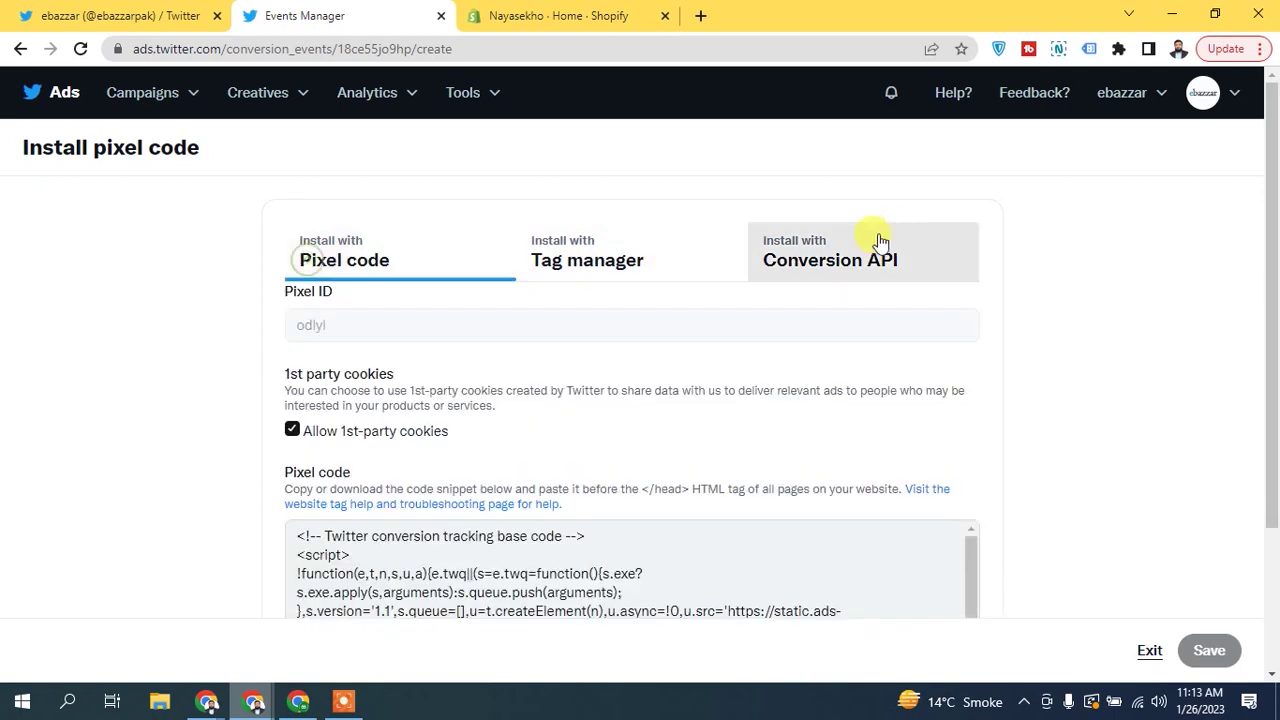
pyautogui.click(880, 242)
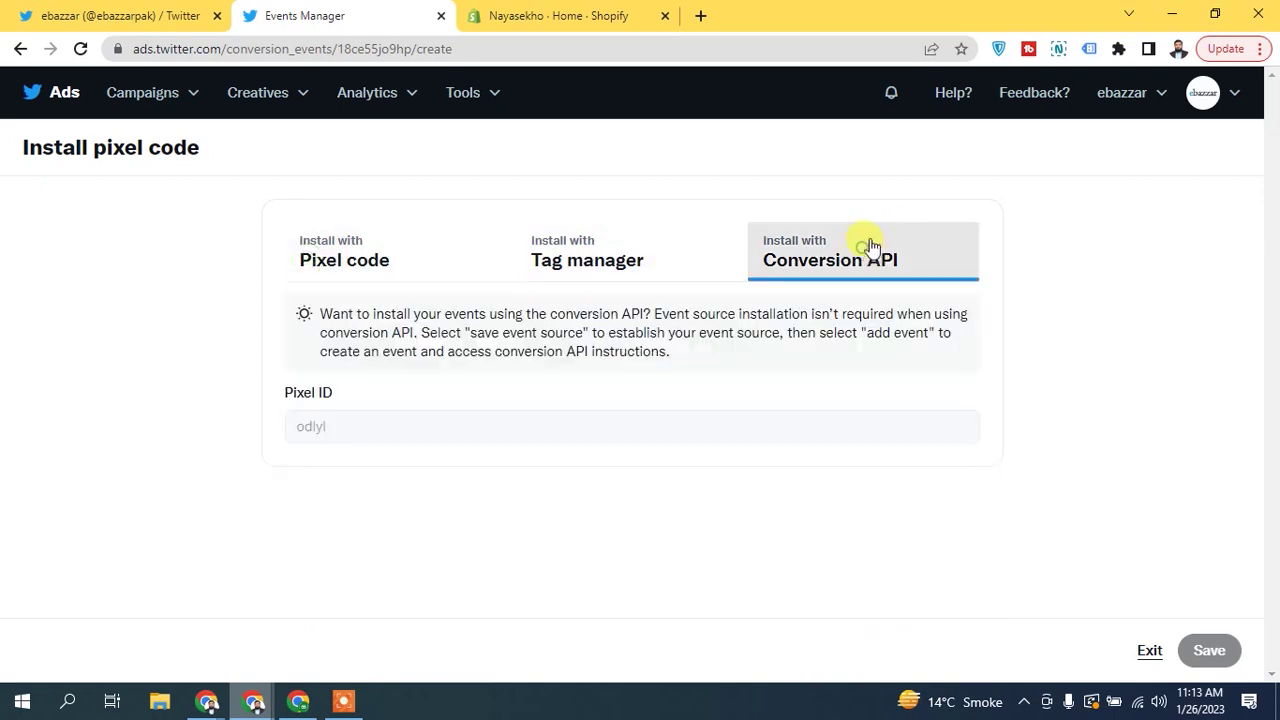
pyautogui.click(347, 257)
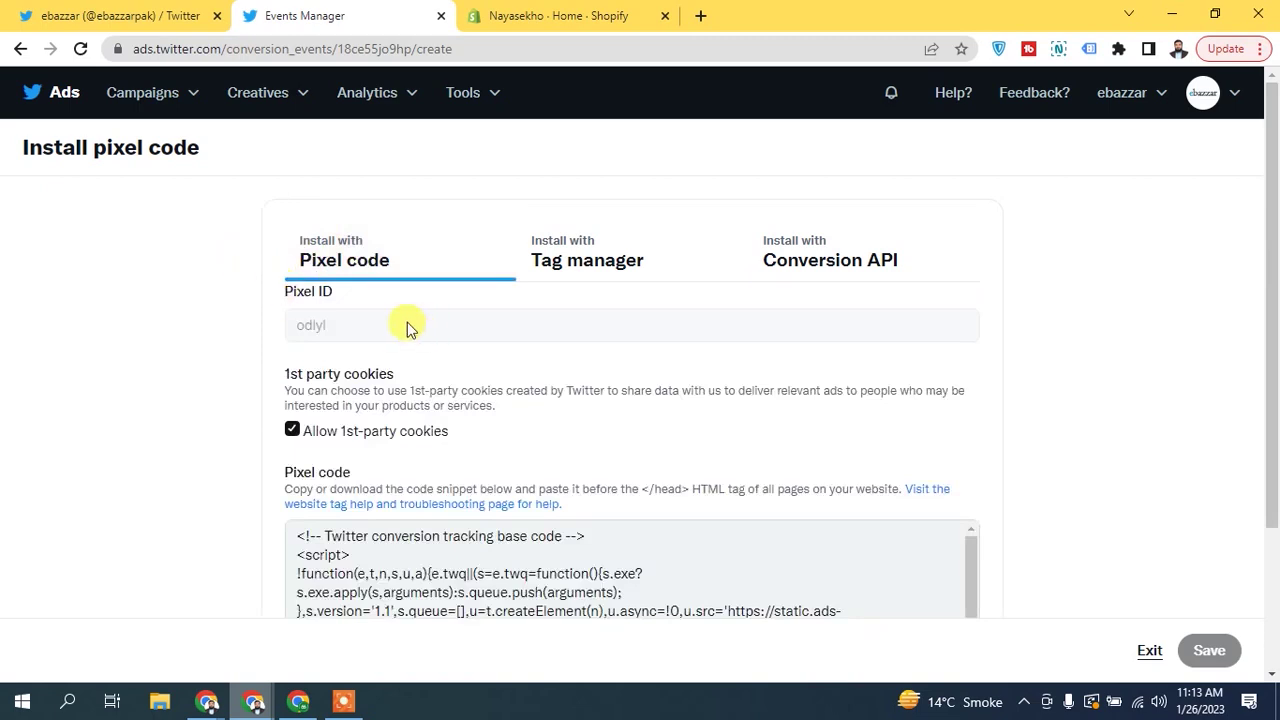
# Switch to the Shopify admin and open the theme.liquid layout file of the current Dawn theme for code editing.
pyautogui.click(507, 7)
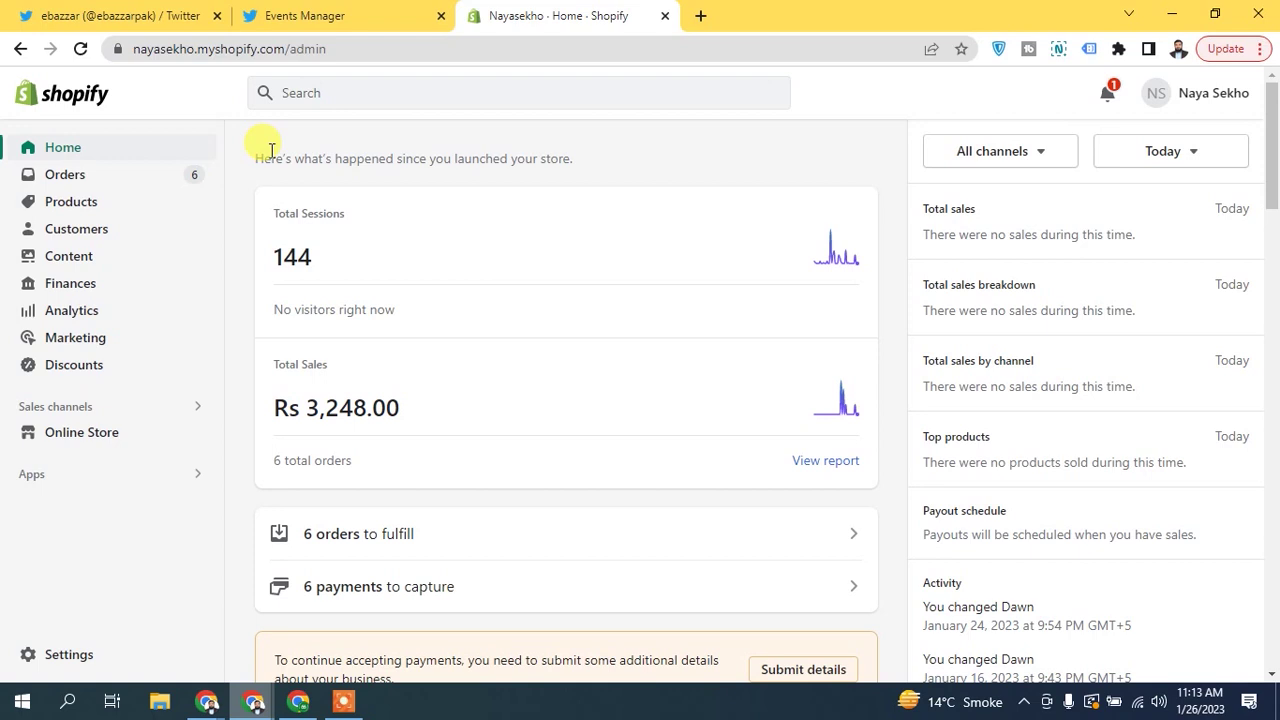
pyautogui.click(93, 432)
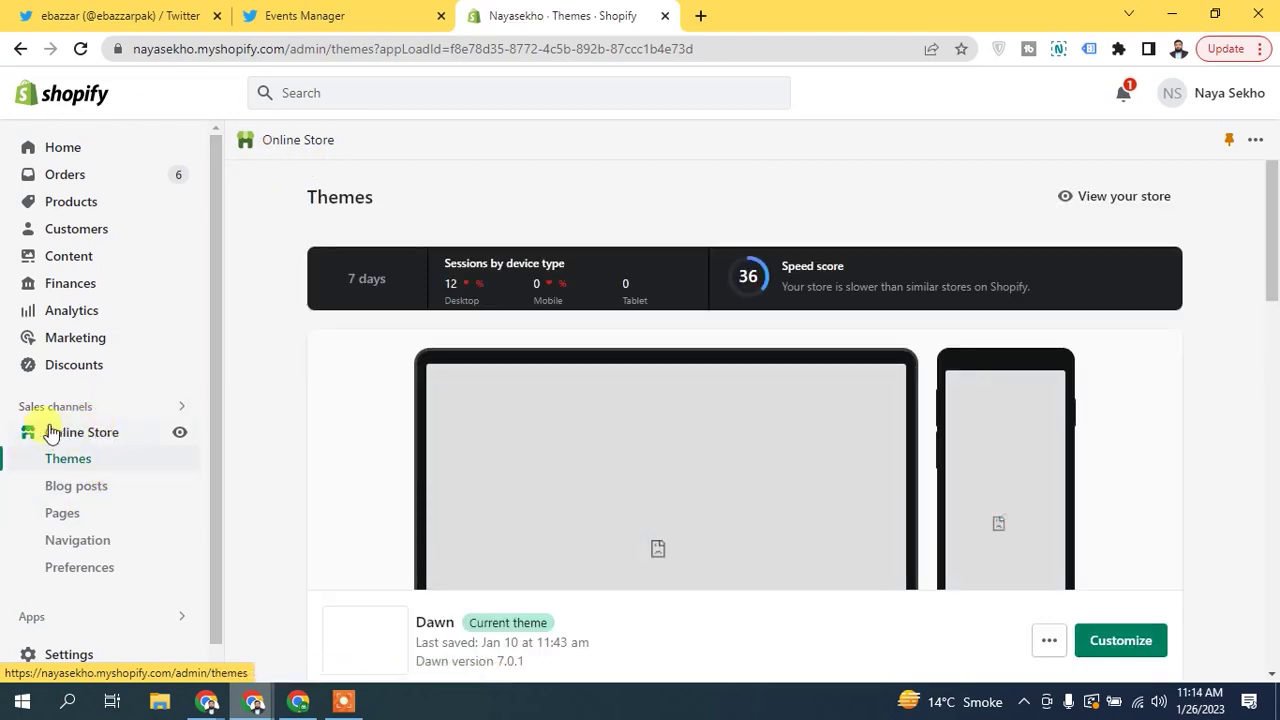
pyautogui.scroll(-2, 1035, 468)
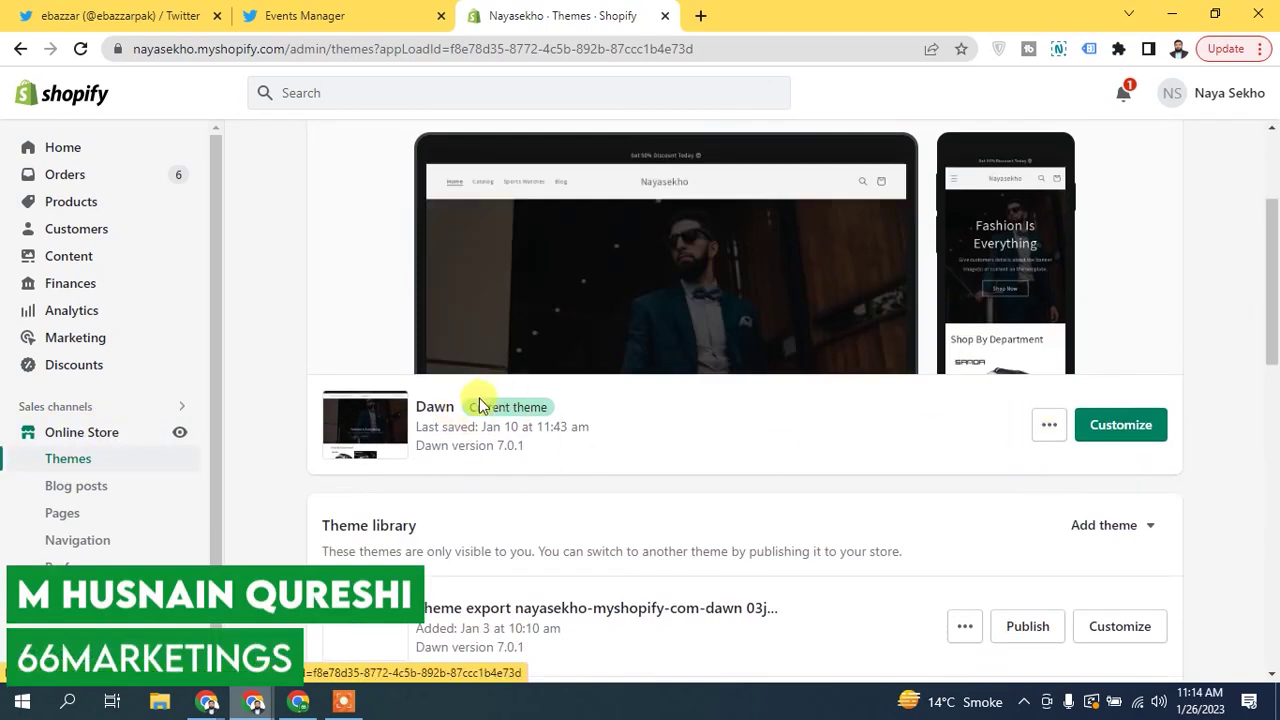
pyautogui.click(1050, 425)
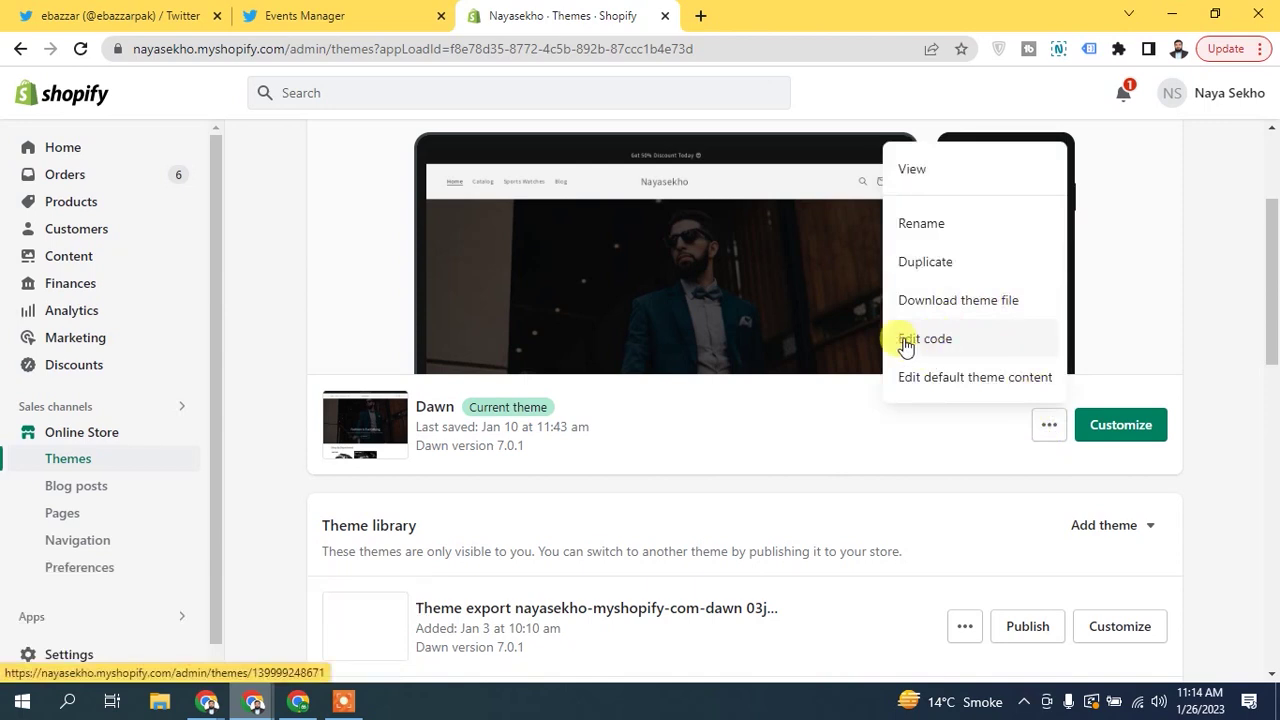
pyautogui.click(957, 340)
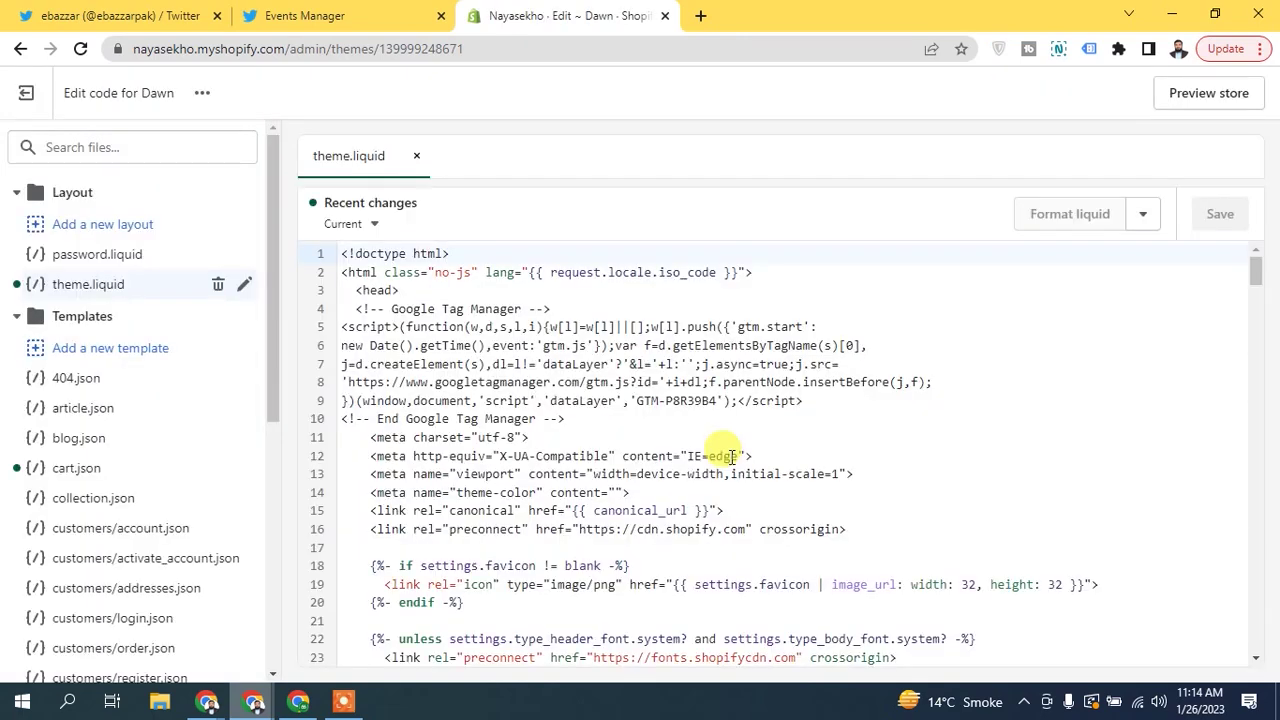
pyautogui.click(88, 287)
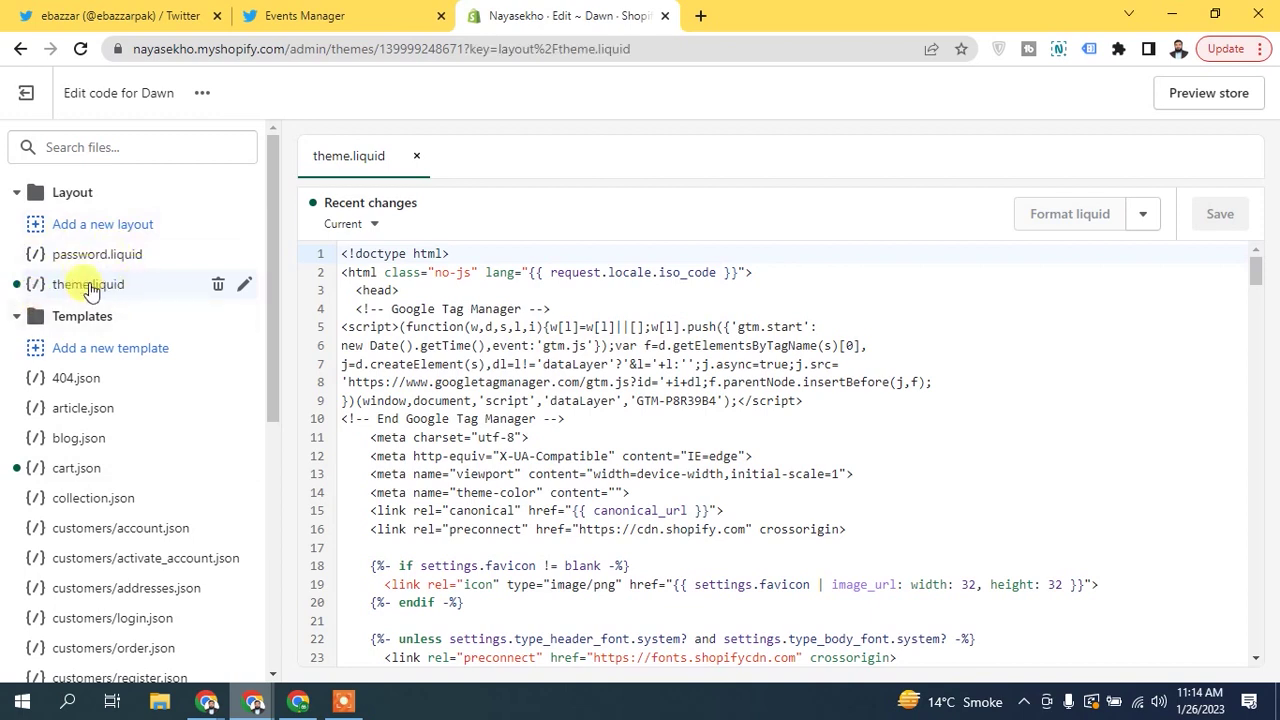
# Paste the Twitter conversion tracking base code on a new line directly before the closing </head> tag in theme.liquid.
pyautogui.click(400, 290)
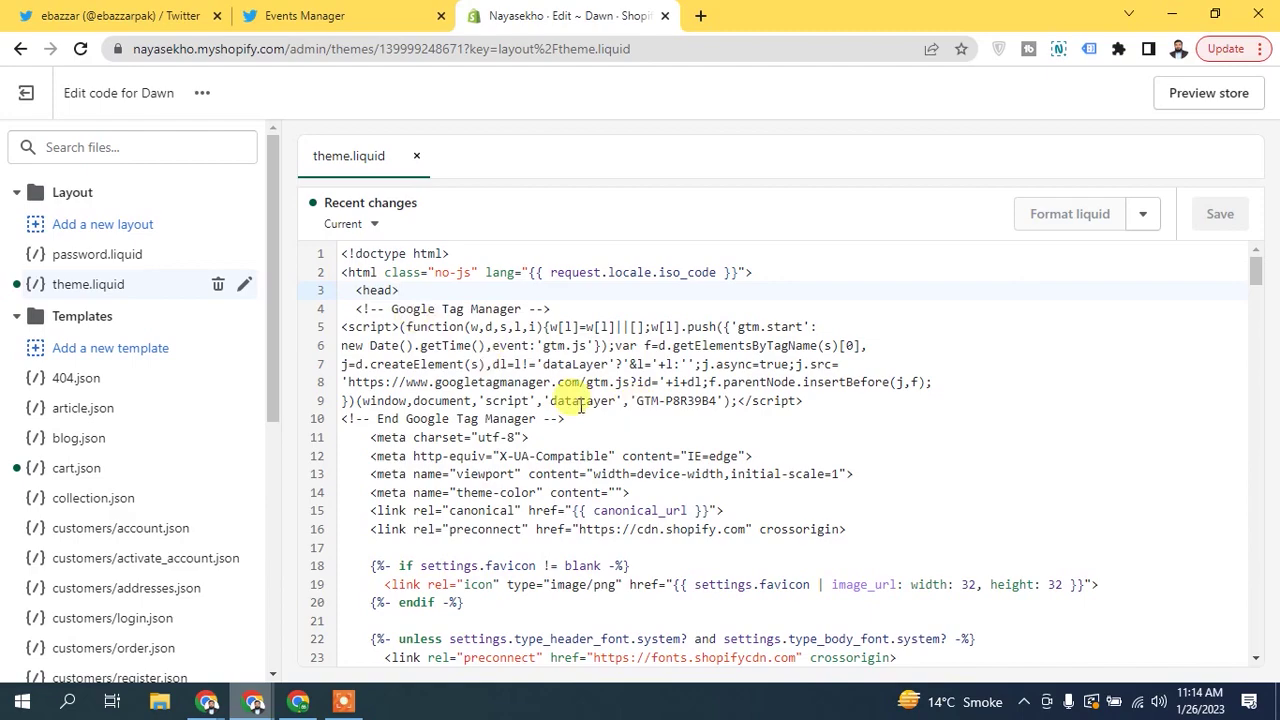
pyautogui.moveTo(1258, 270); pyautogui.dragTo(1236, 548)
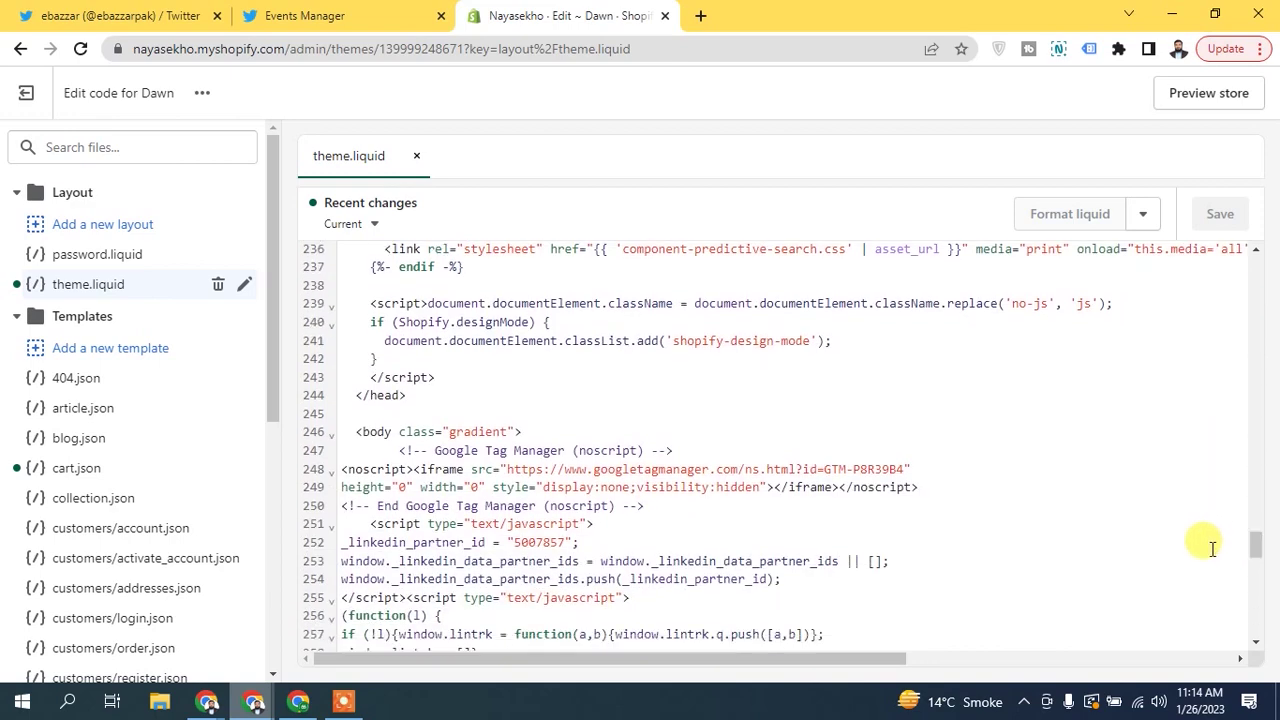
pyautogui.click(380, 15)
pyautogui.doubleClick(665, 490)
pyautogui.click(523, 17)
pyautogui.click(450, 377)
pyautogui.press('Return')
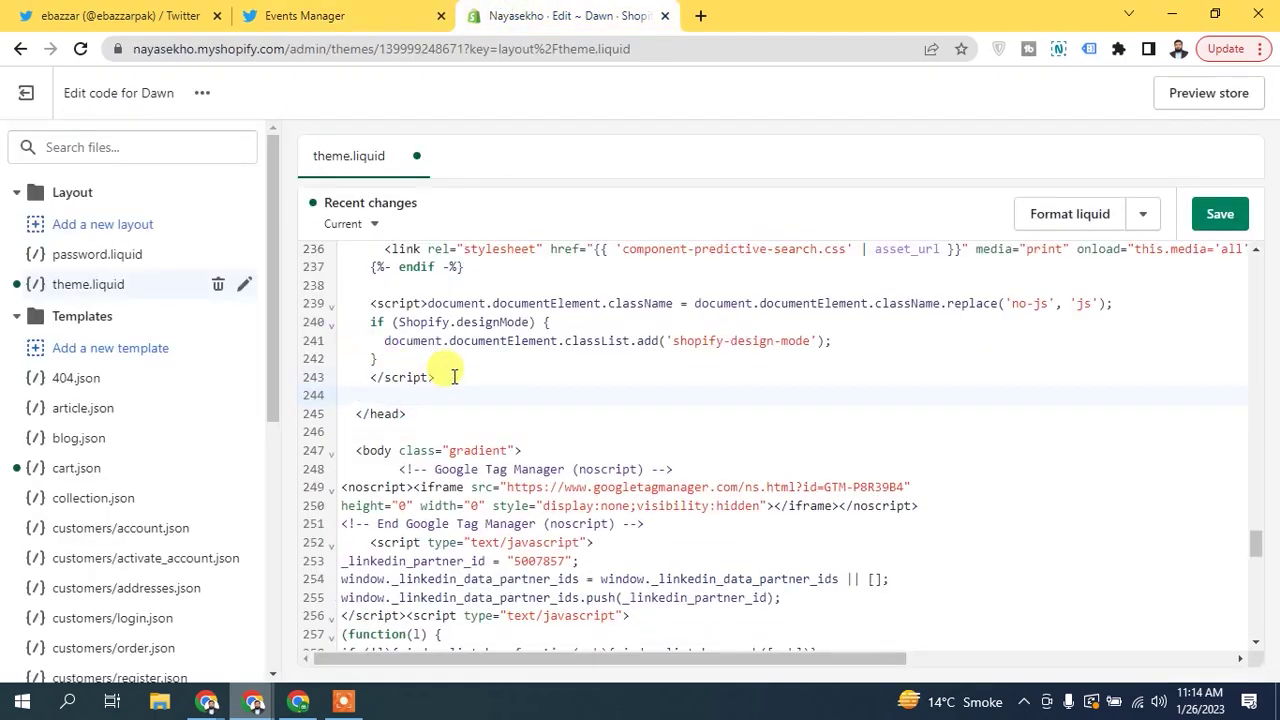
pyautogui.rightClick(372, 398)
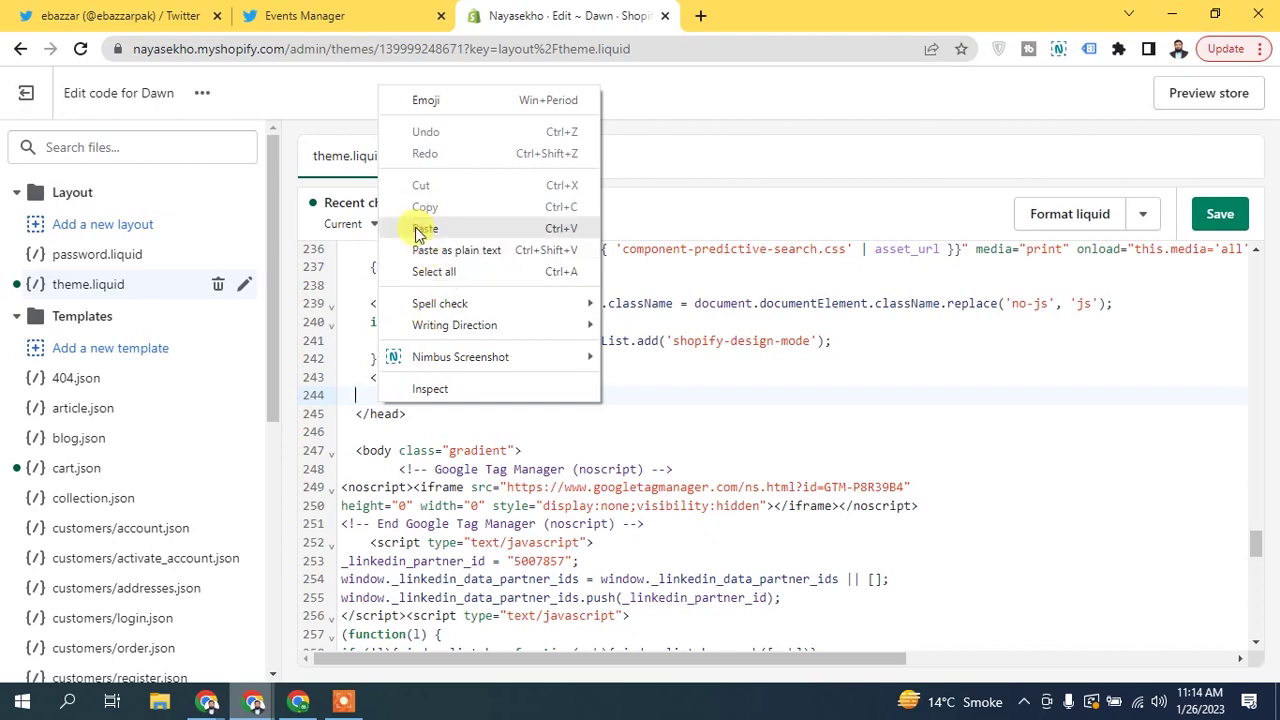
pyautogui.click(425, 228)
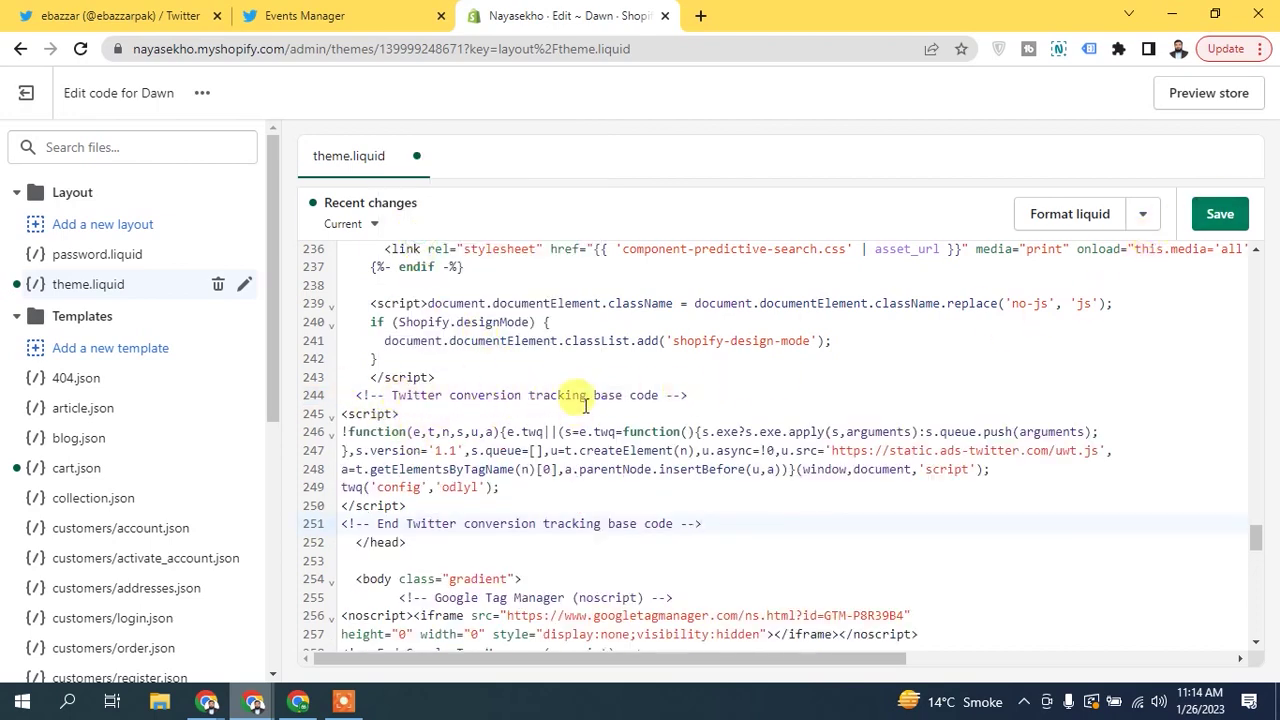
# Save theme.liquid, switch to Twitter Ads and exit the pixel installation page to the Events manager overview.
pyautogui.click(1220, 214)
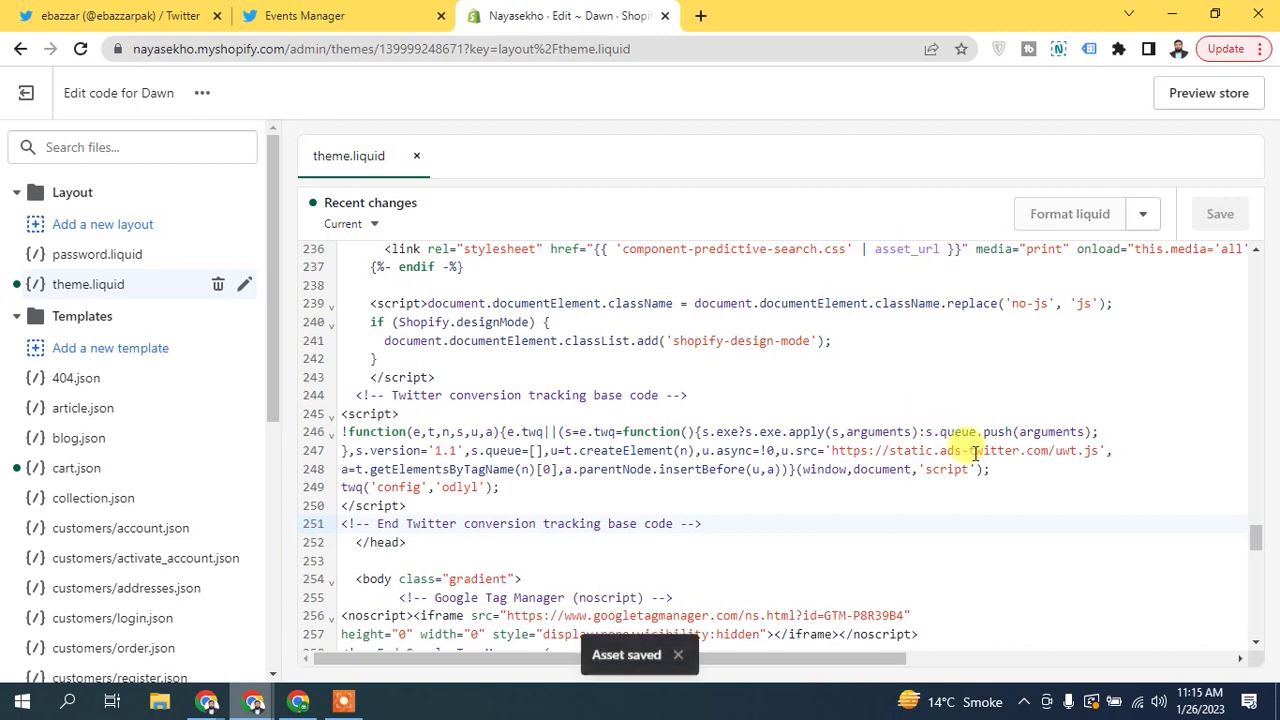
pyautogui.click(318, 14)
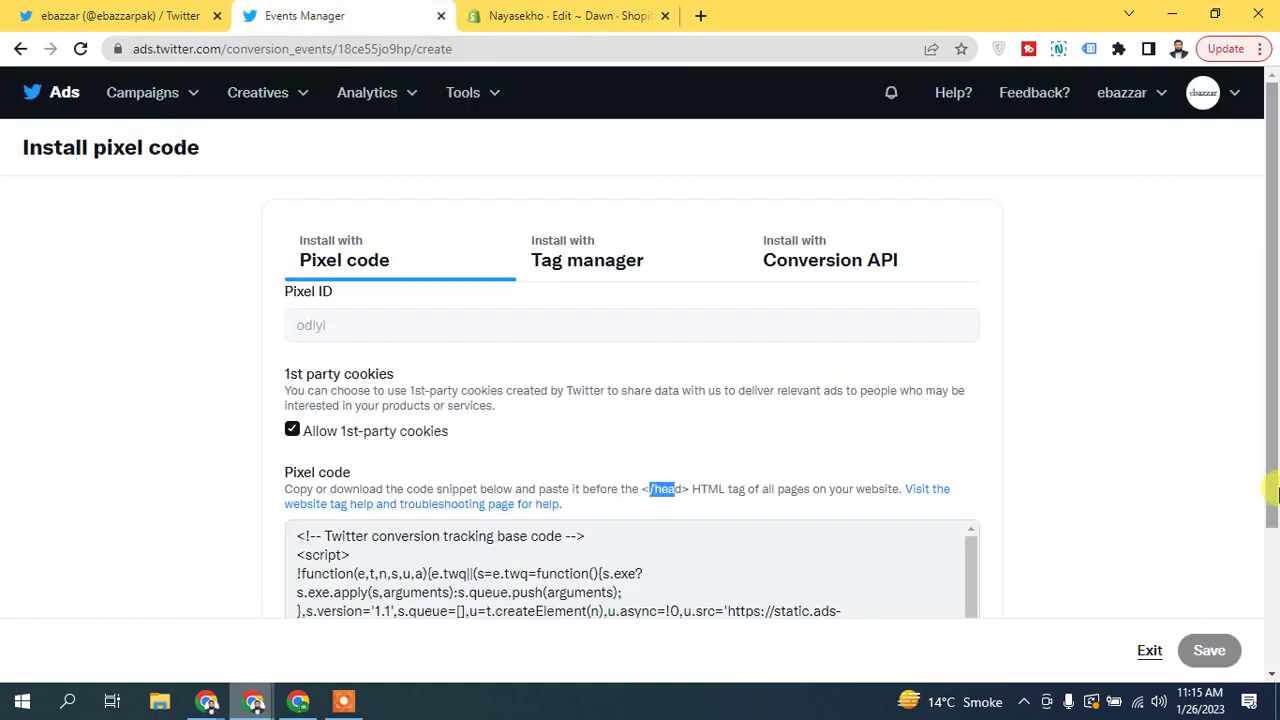
pyautogui.scroll(-2, 1268, 646)
pyautogui.click(1150, 655)
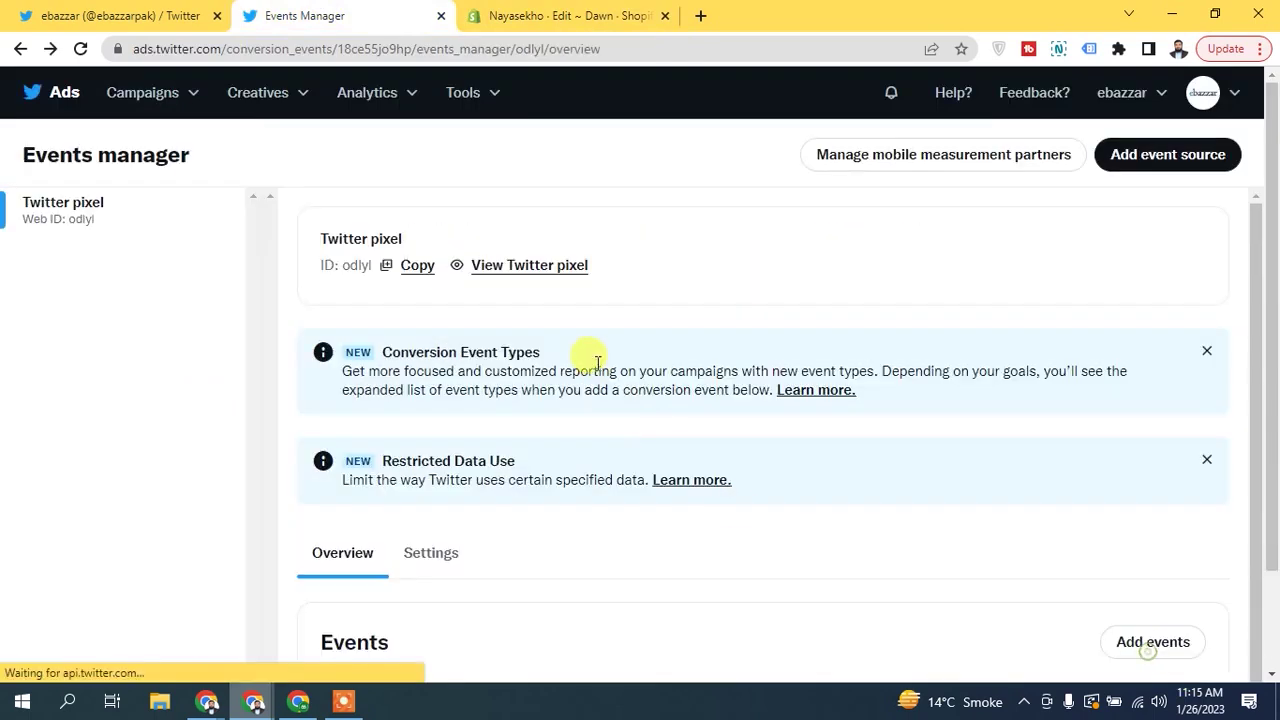
pyautogui.moveTo(1270, 350); pyautogui.dragTo(1272, 420)
pyautogui.moveTo(1257, 346); pyautogui.dragTo(1262, 455)
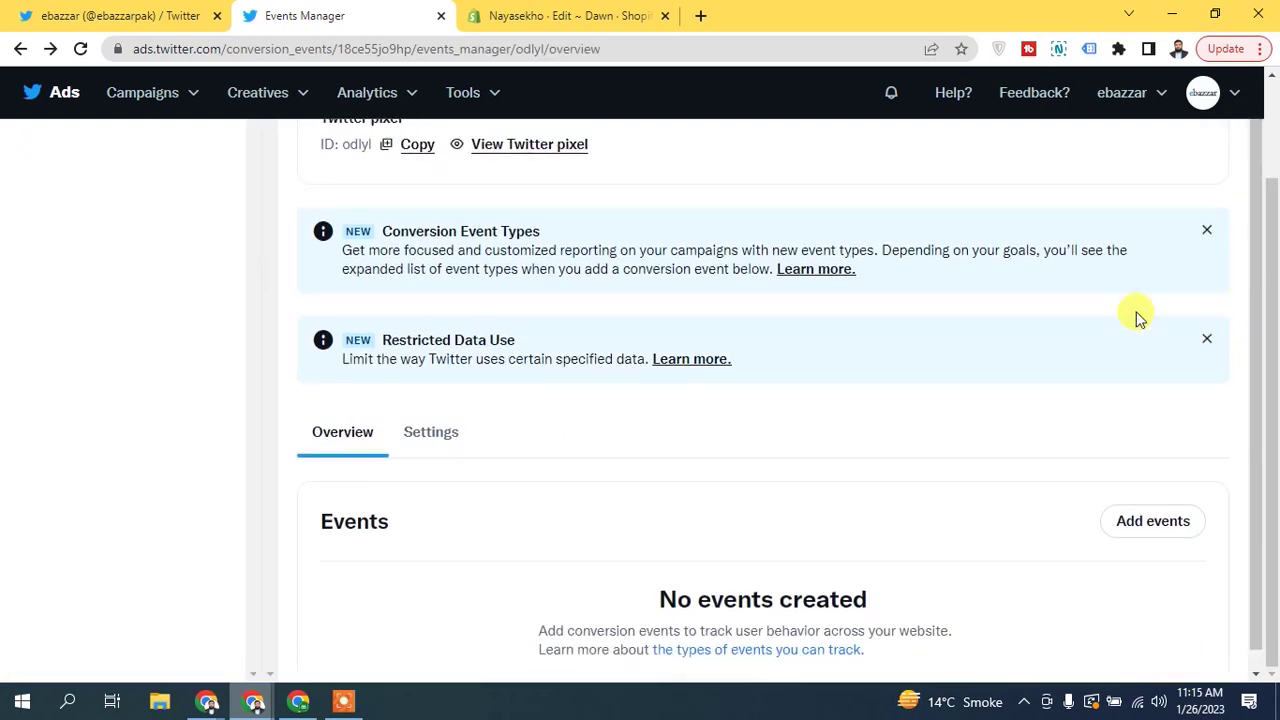
pyautogui.moveTo(1274, 349); pyautogui.dragTo(1275, 185)
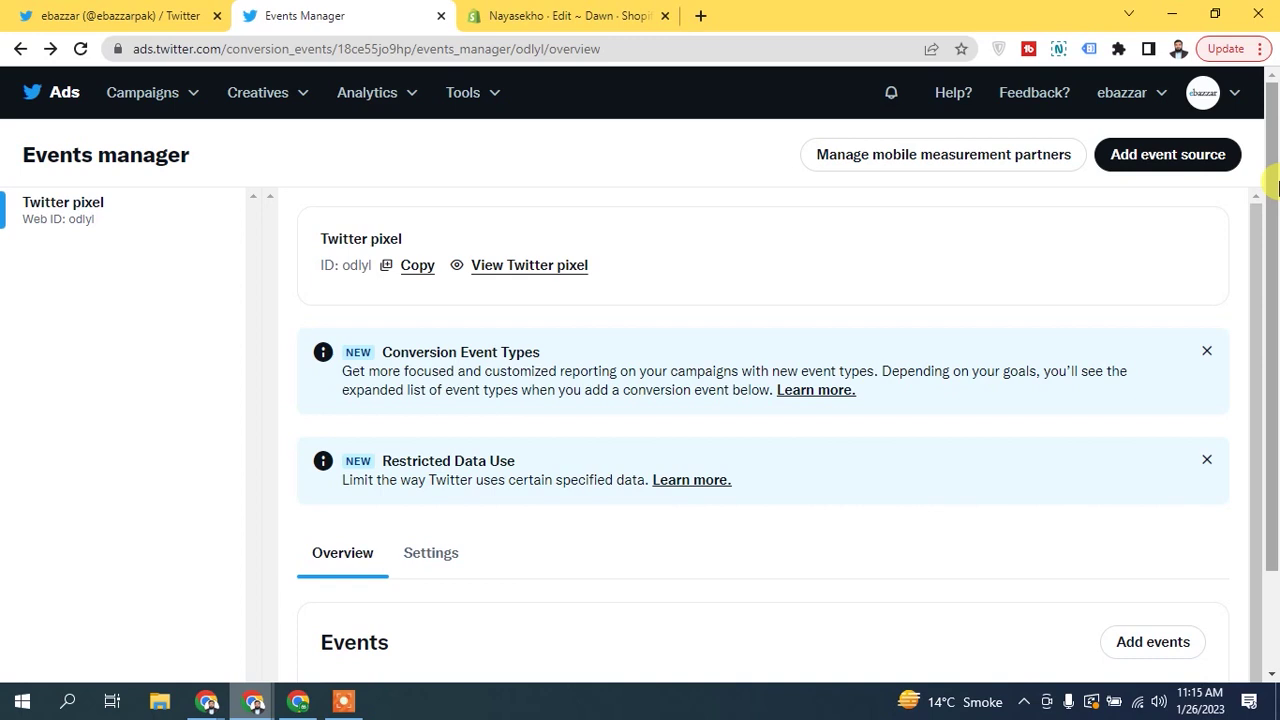
# Switch to Shopify, leave the code editor and open the live storefront, visiting its Catalog and home pages.
pyautogui.click(560, 16)
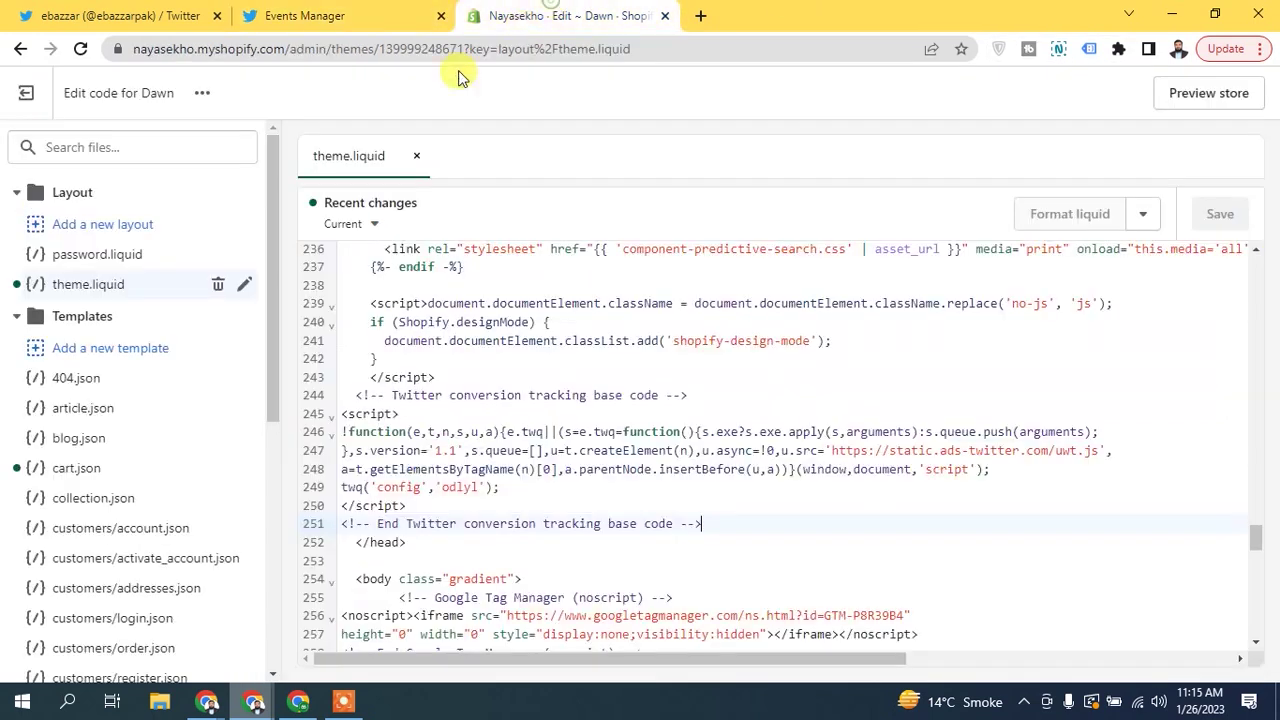
pyautogui.click(8, 97)
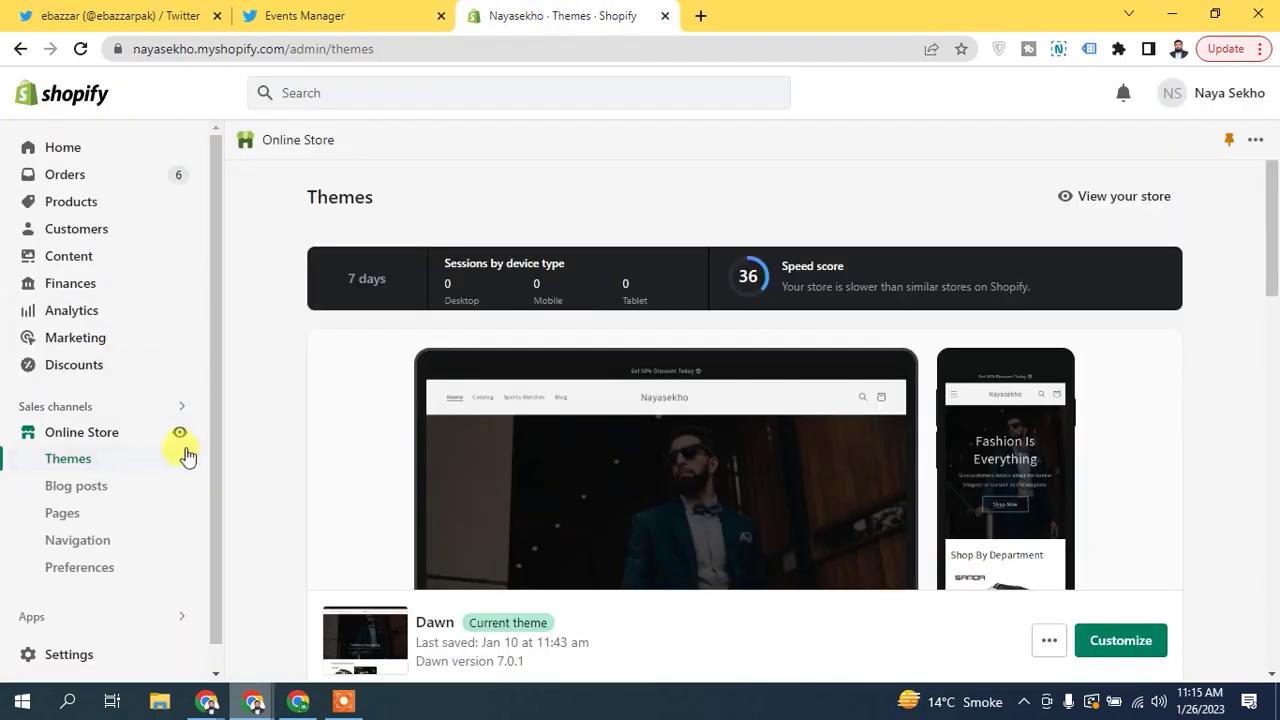
pyautogui.click(180, 432)
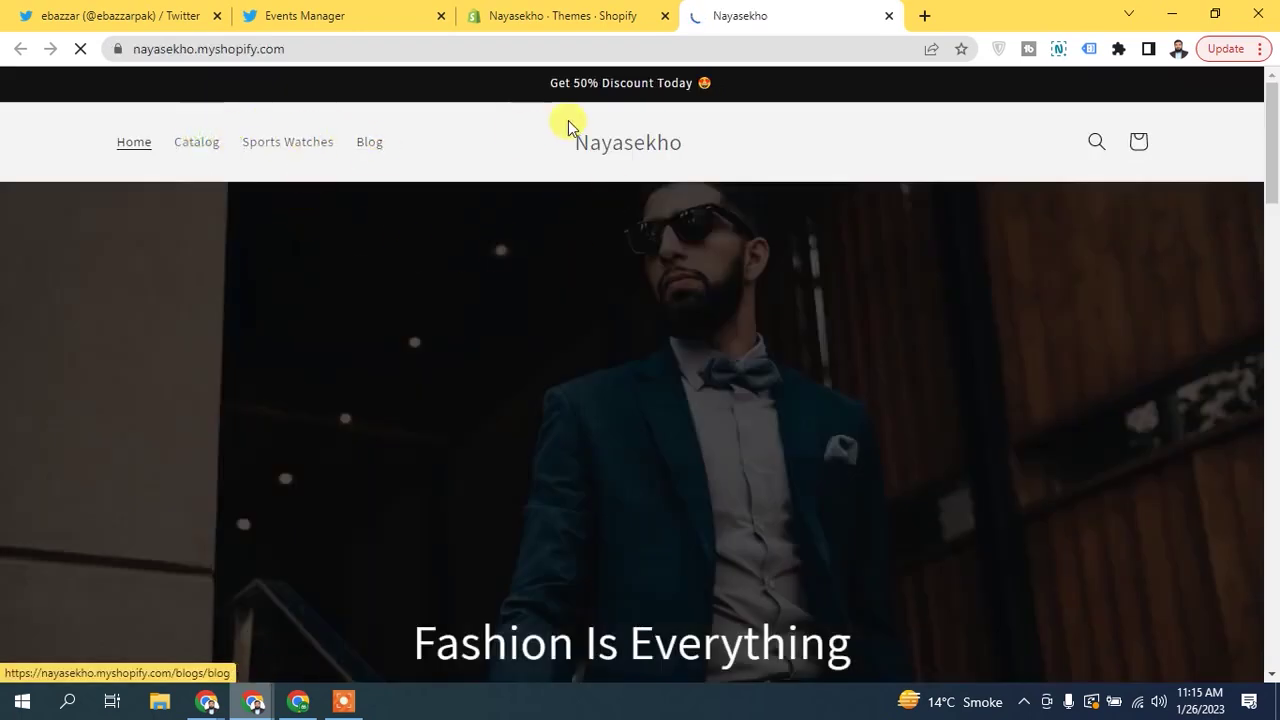
pyautogui.click(190, 141)
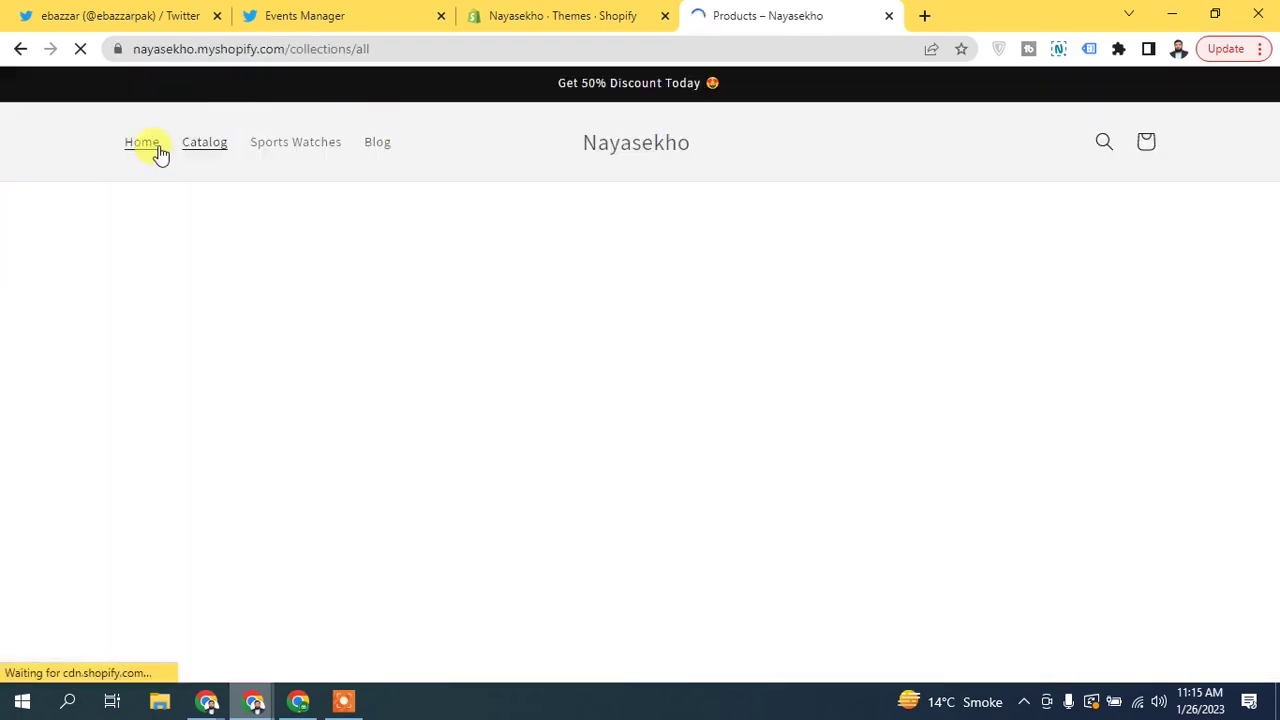
pyautogui.click(645, 142)
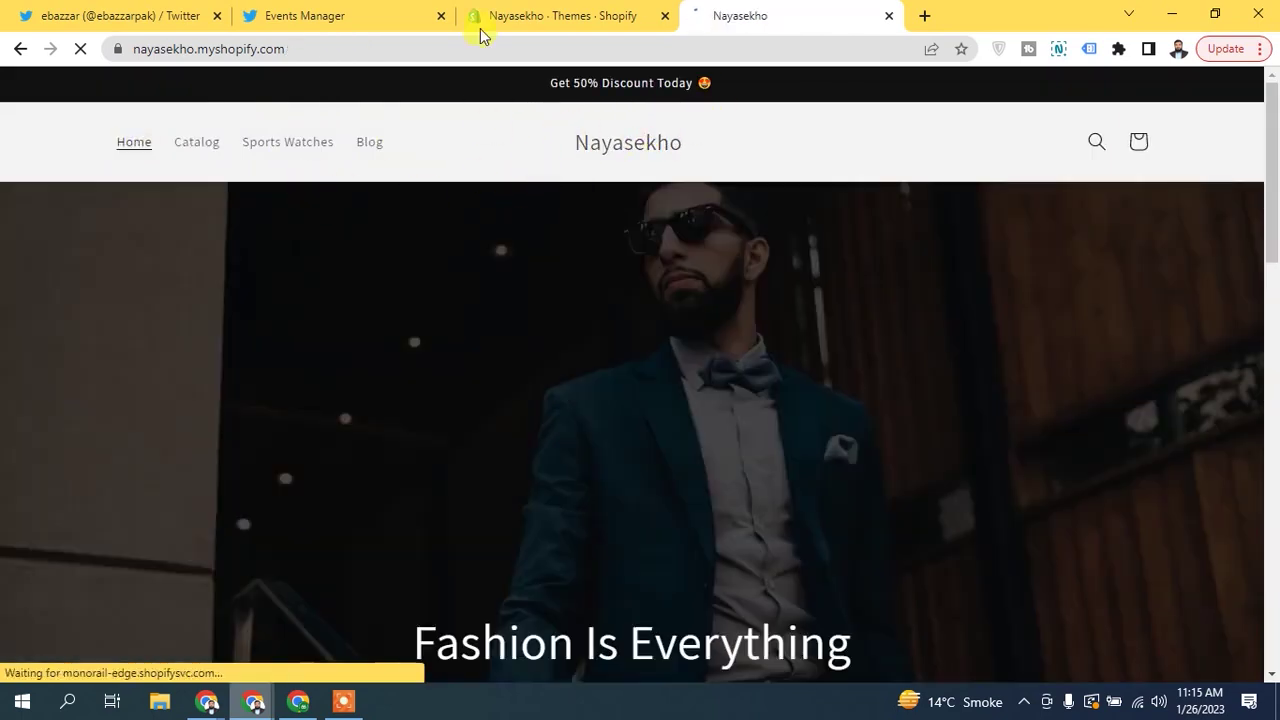
# Return to the Twitter Events manager and check the pixel's events list for the status of its auto-created events.
pyautogui.click(290, 15)
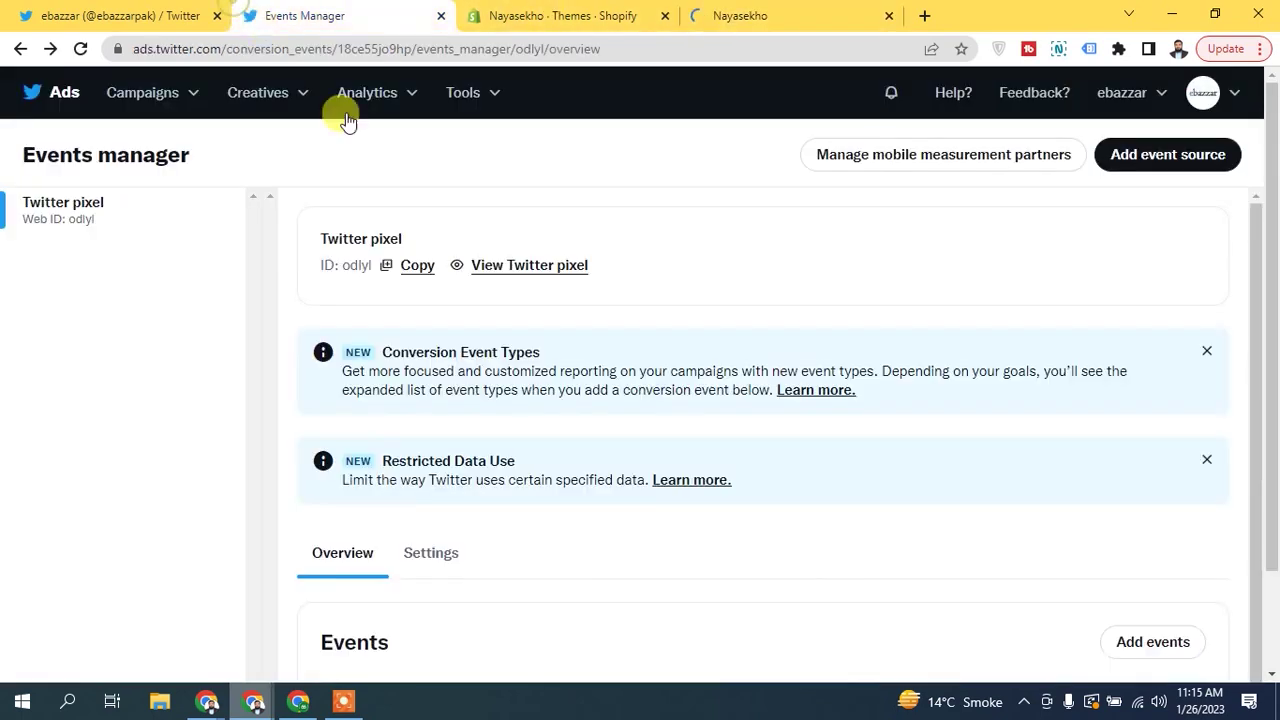
pyautogui.moveTo(1267, 258); pyautogui.dragTo(1275, 395)
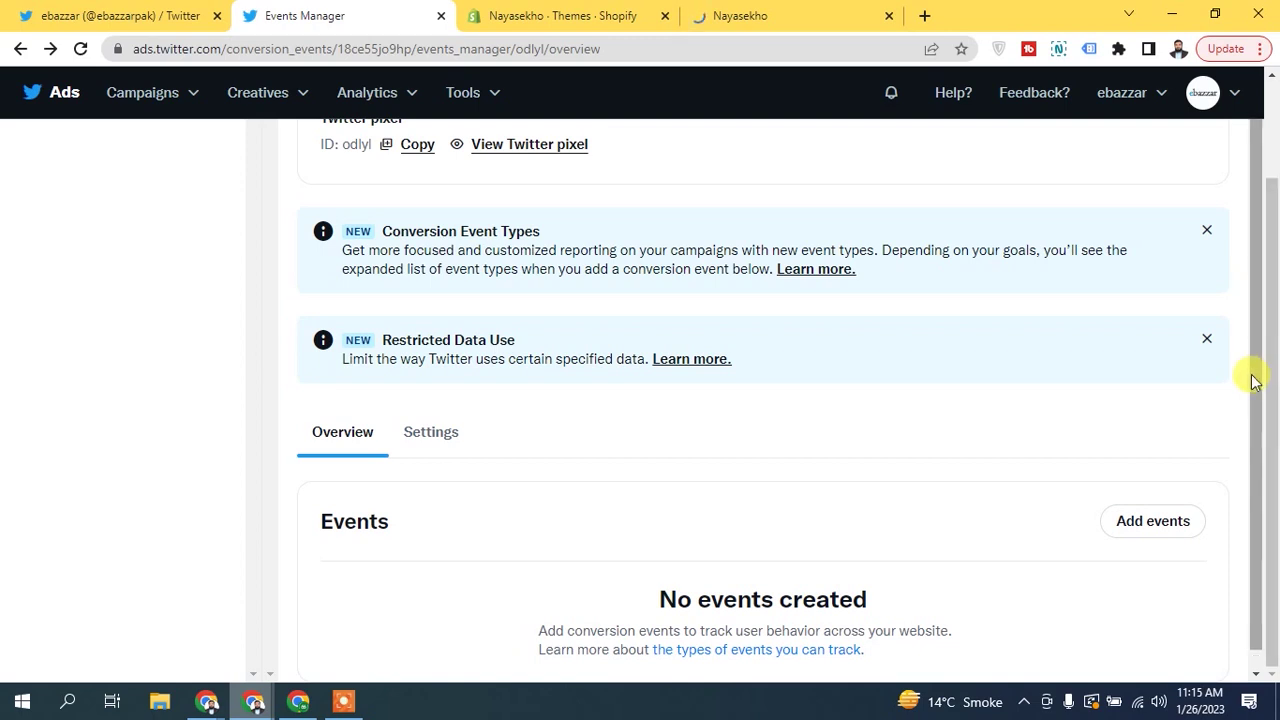
pyautogui.moveTo(1260, 286); pyautogui.dragTo(1276, 200)
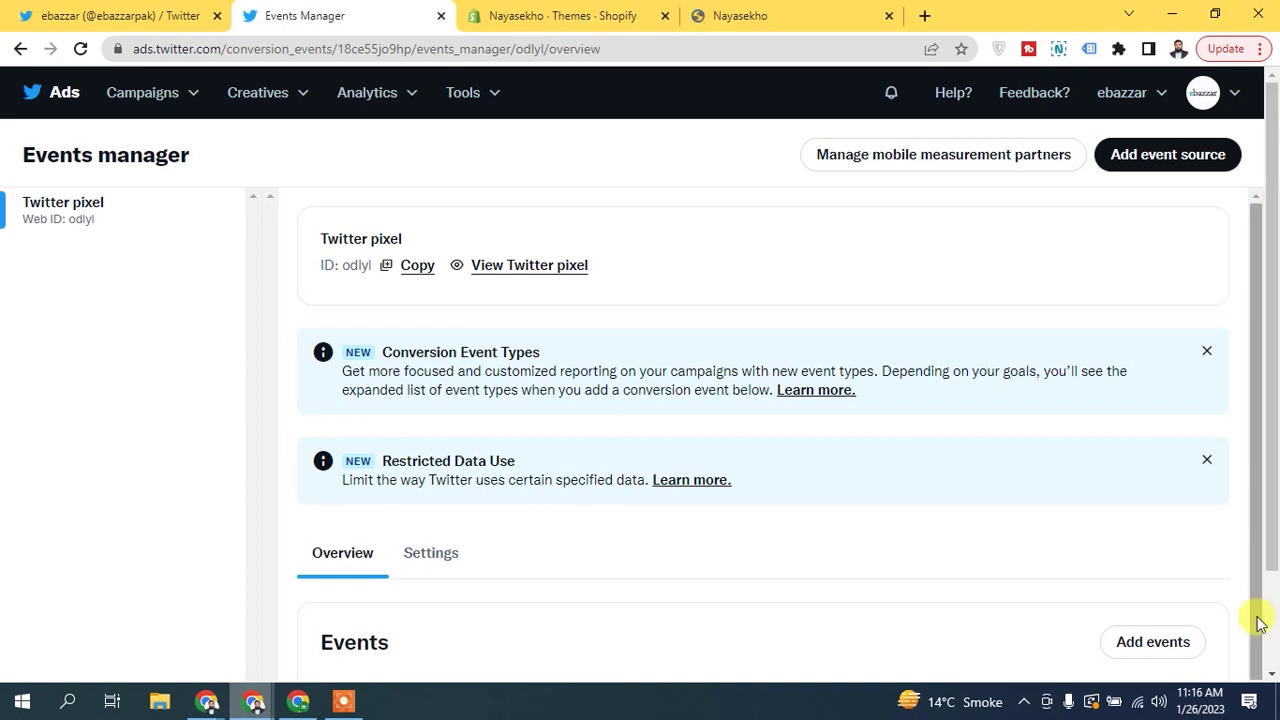
pyautogui.moveTo(1271, 368); pyautogui.dragTo(1271, 451)
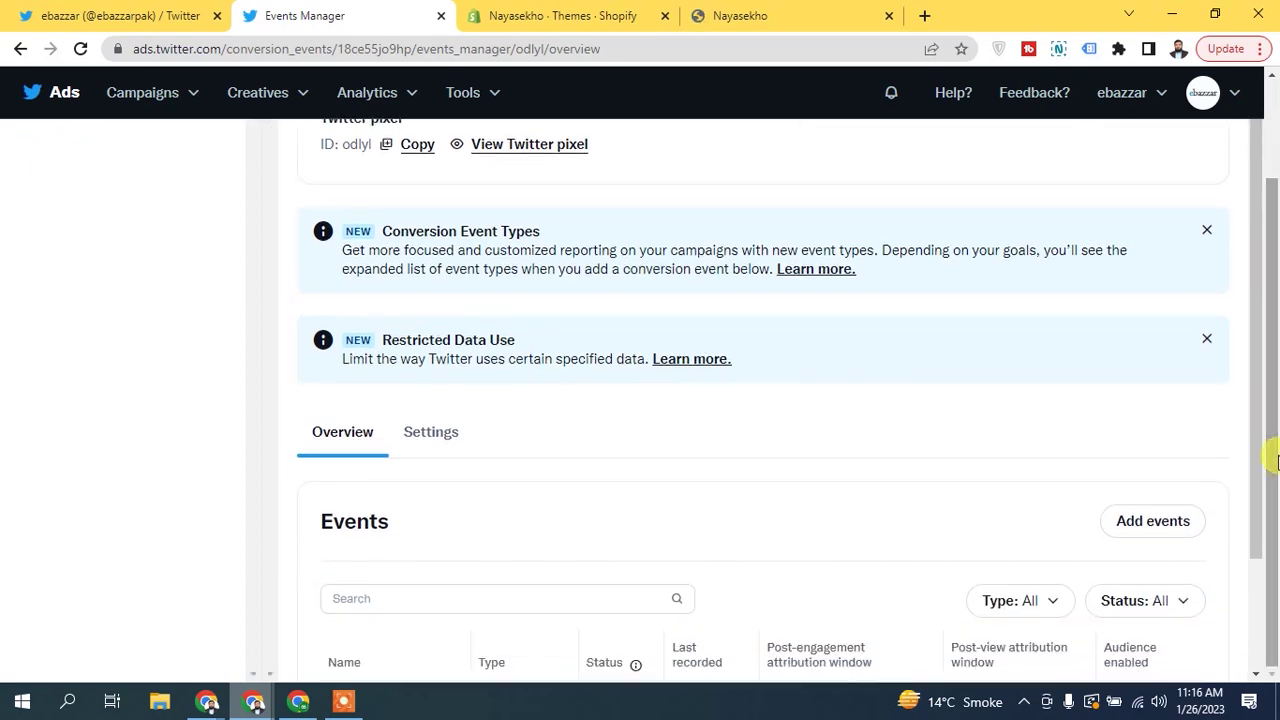
pyautogui.moveTo(1260, 363); pyautogui.dragTo(1257, 534)
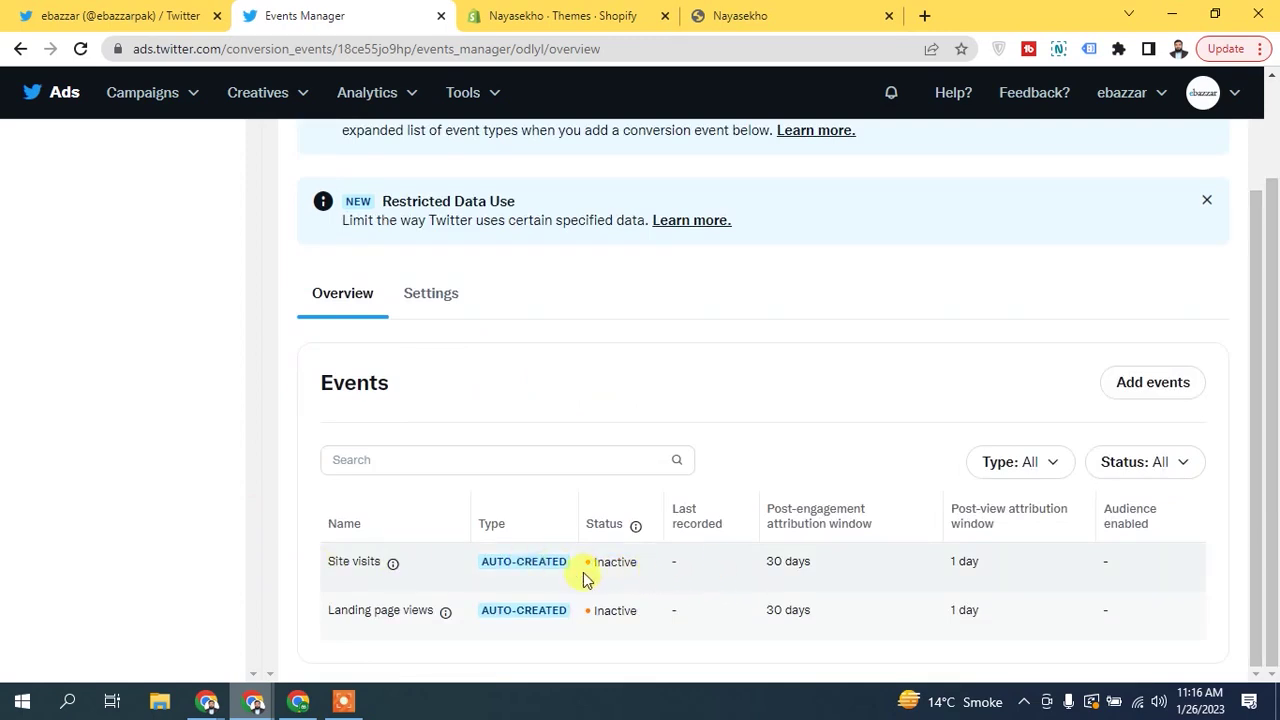
# Revisit the storefront home page and reload the Events manager to check whether site visits have been recorded.
pyautogui.click(760, 16)
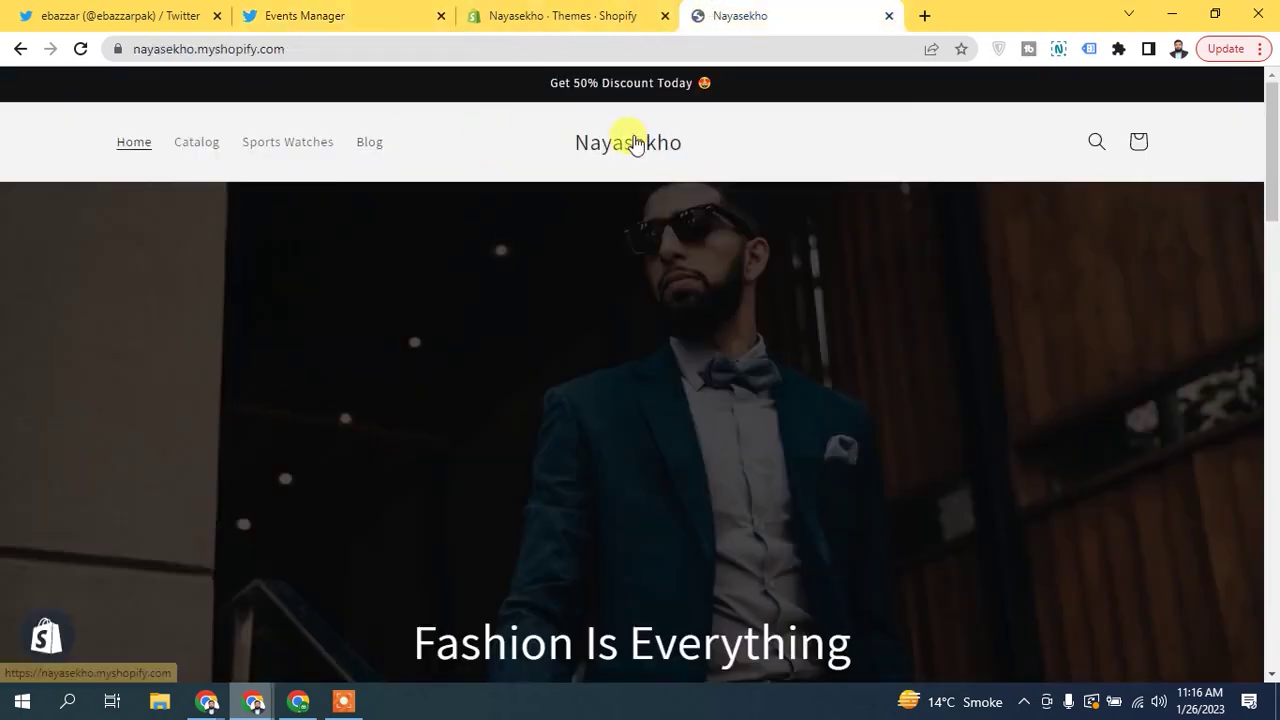
pyautogui.click(114, 14)
pyautogui.click(266, 14)
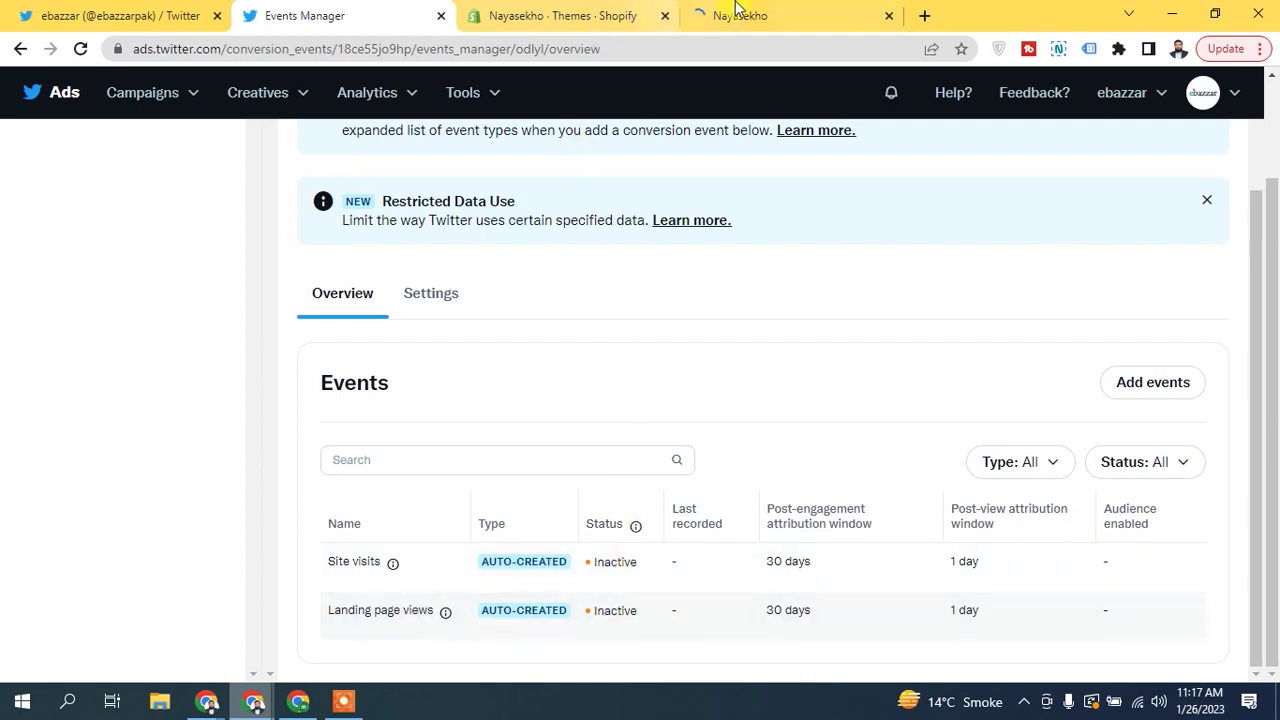
pyautogui.click(80, 48)
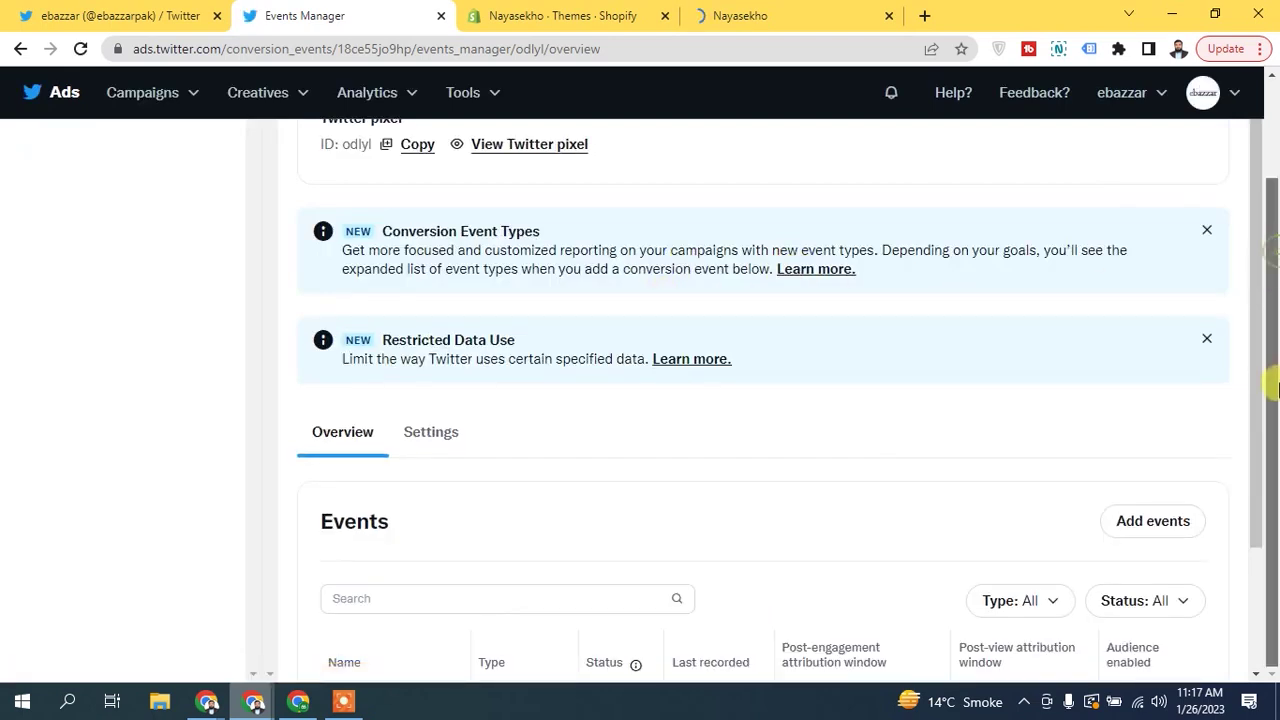
pyautogui.moveTo(1257, 271); pyautogui.dragTo(1266, 437)
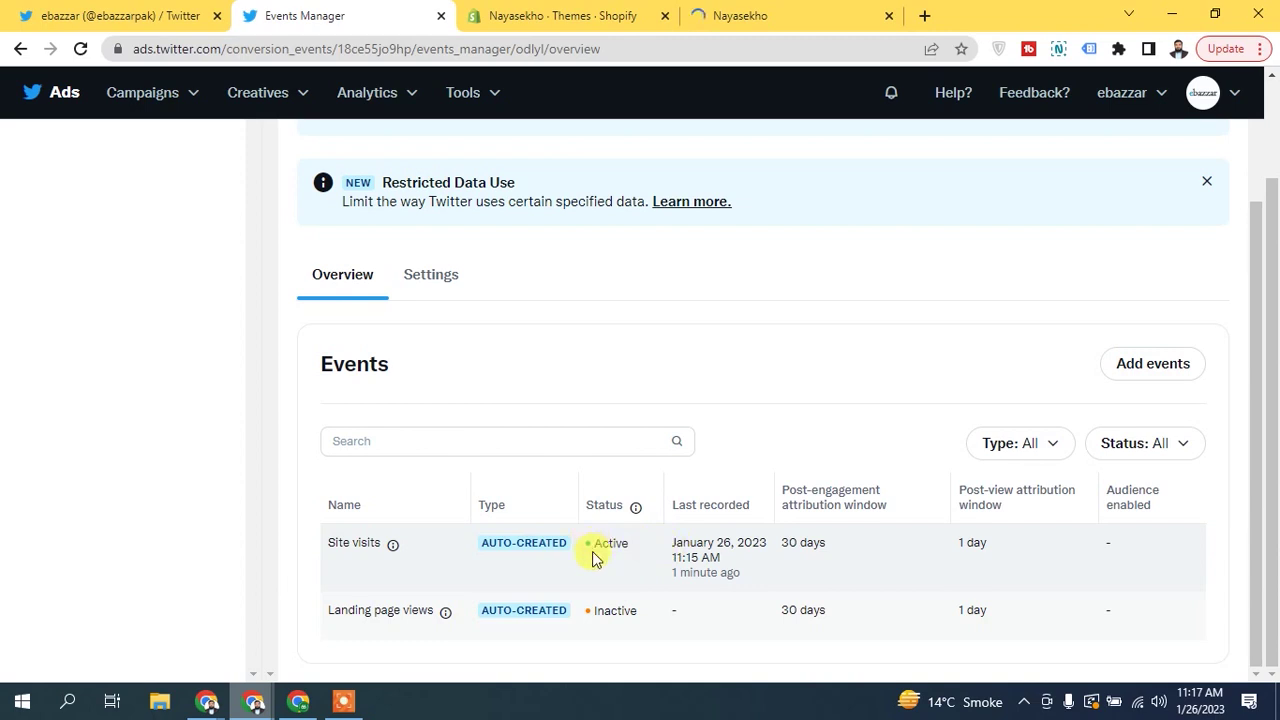
pyautogui.click(686, 563)
pyautogui.moveTo(1273, 500)
pyautogui.mouseDown()
pyautogui.moveTo(1271, 286)
pyautogui.moveTo(1257, 331)
pyautogui.moveTo(1257, 243)
pyautogui.moveTo(1262, 486)
pyautogui.moveTo(1275, 495)
pyautogui.mouseUp()
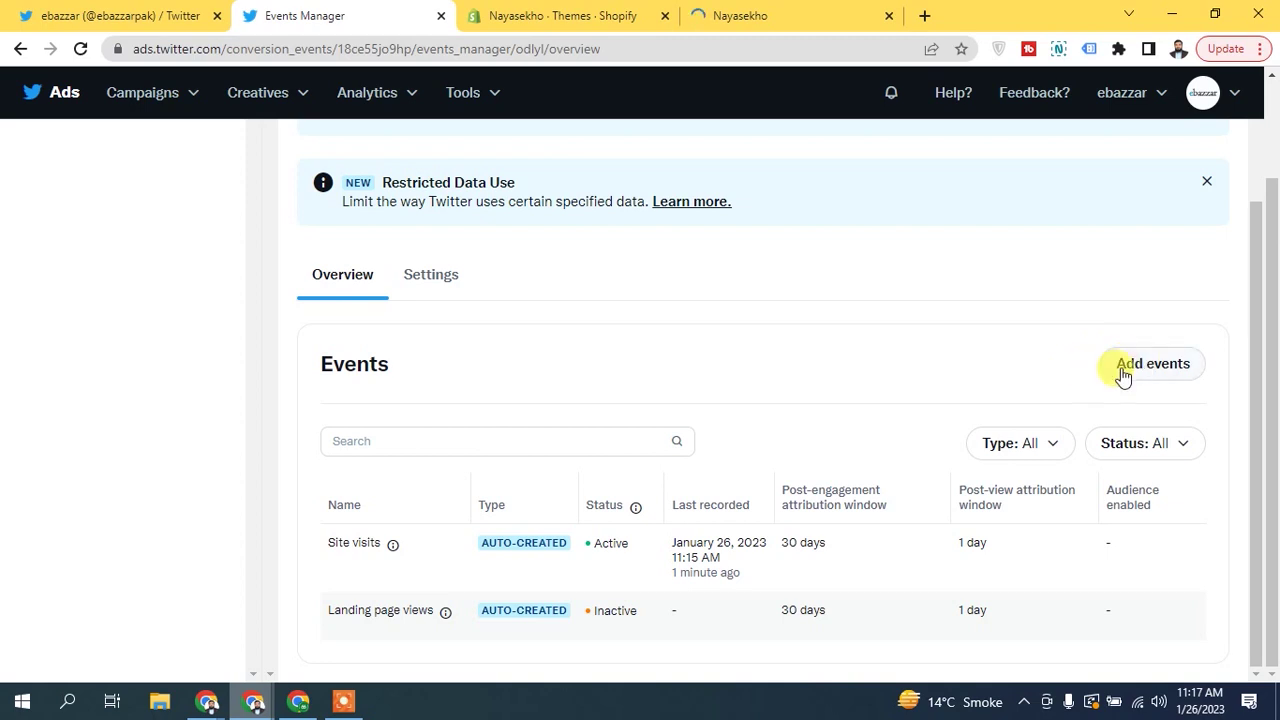
pyautogui.moveTo(1275, 344)
pyautogui.mouseDown()
pyautogui.moveTo(1275, 245)
pyautogui.moveTo(1275, 343)
pyautogui.mouseUp()
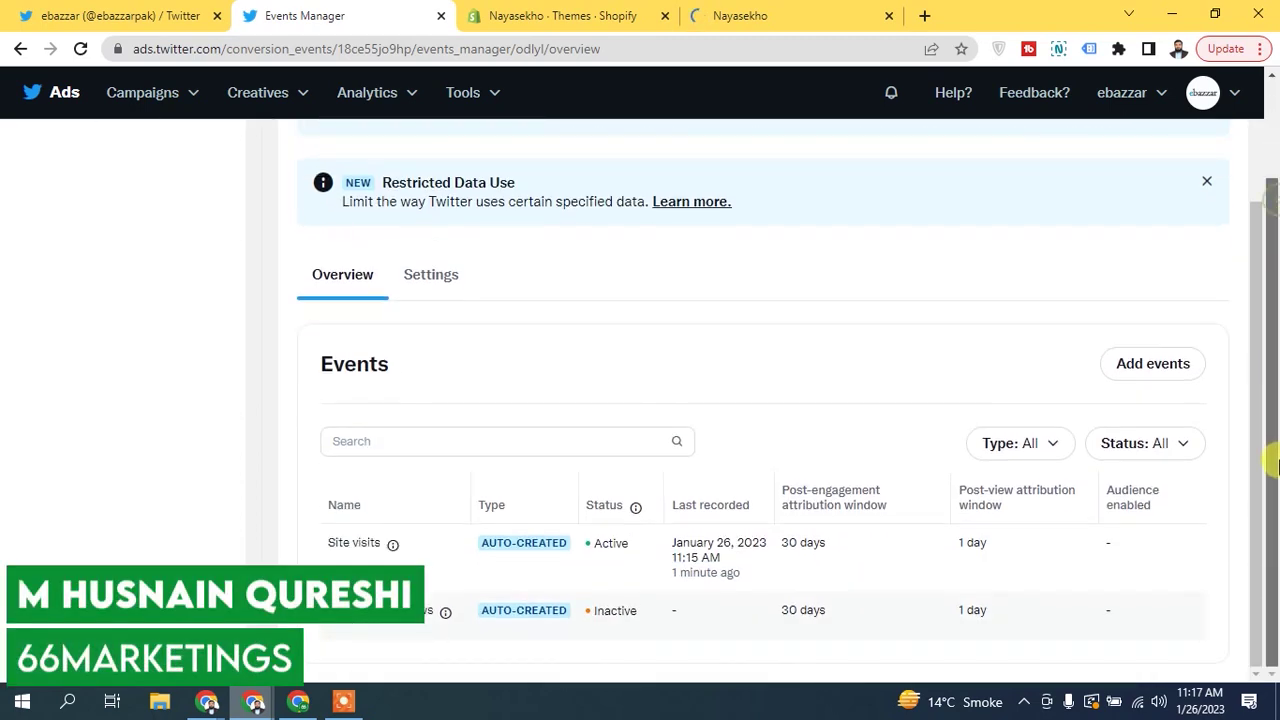
# Start adding a new conversion event to the Twitter pixel and name it Purchase.
pyautogui.click(1150, 362)
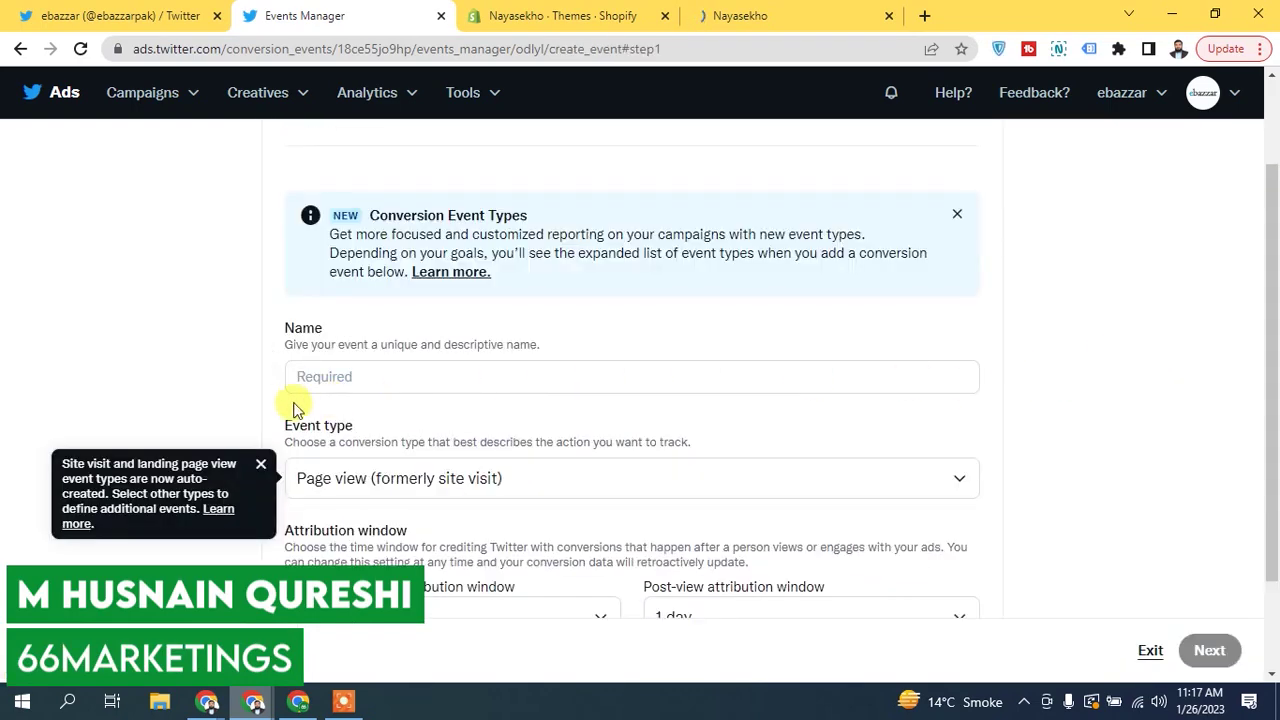
pyautogui.moveTo(1272, 305); pyautogui.dragTo(1277, 375)
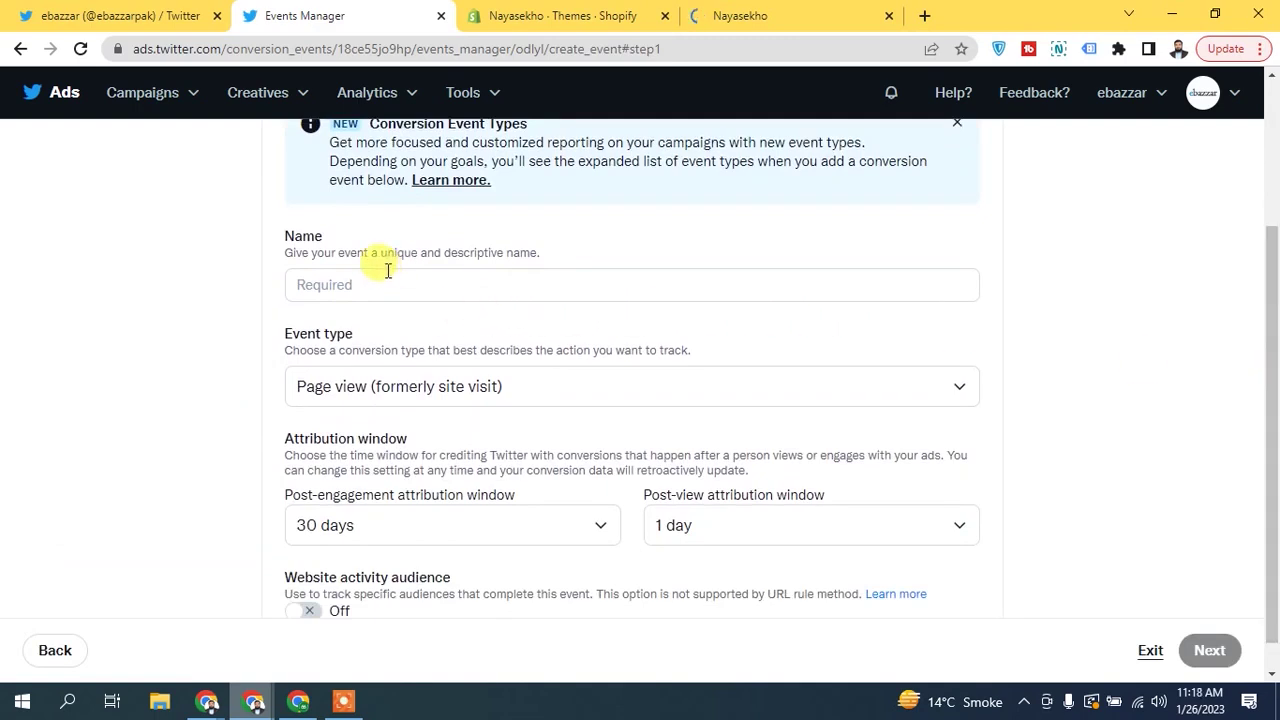
pyautogui.click(387, 270)
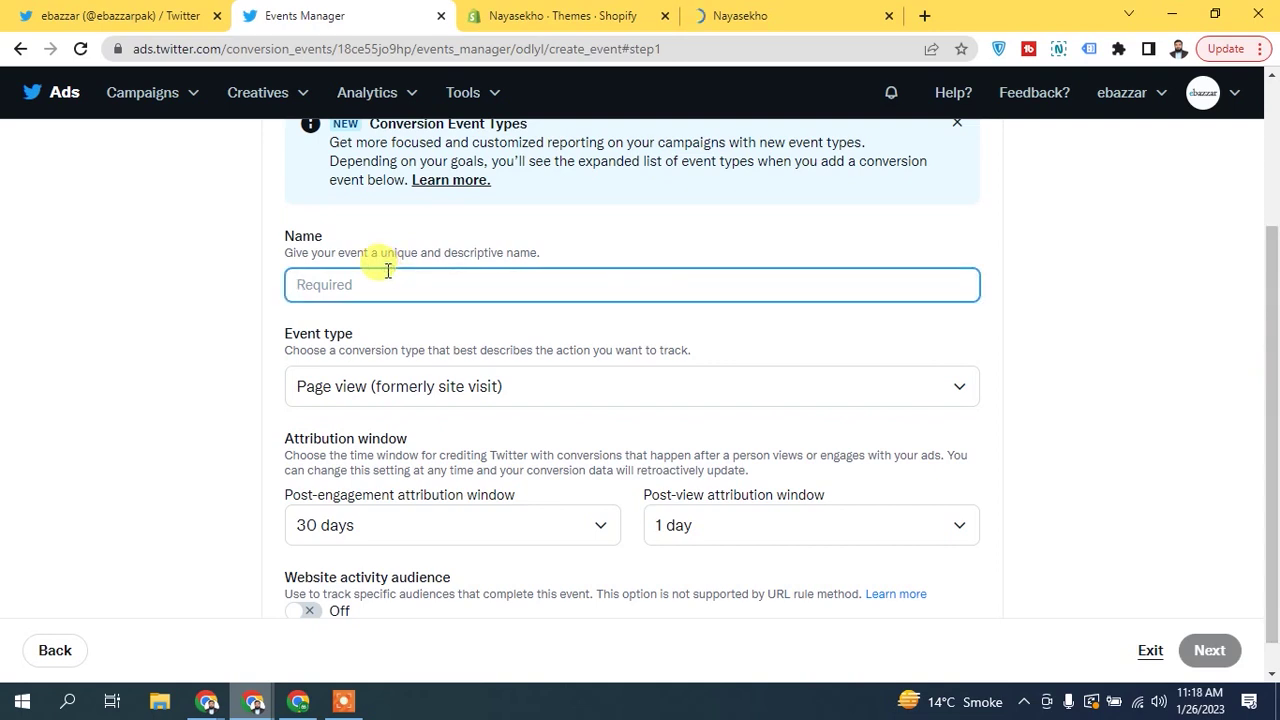
pyautogui.write('Purchase')
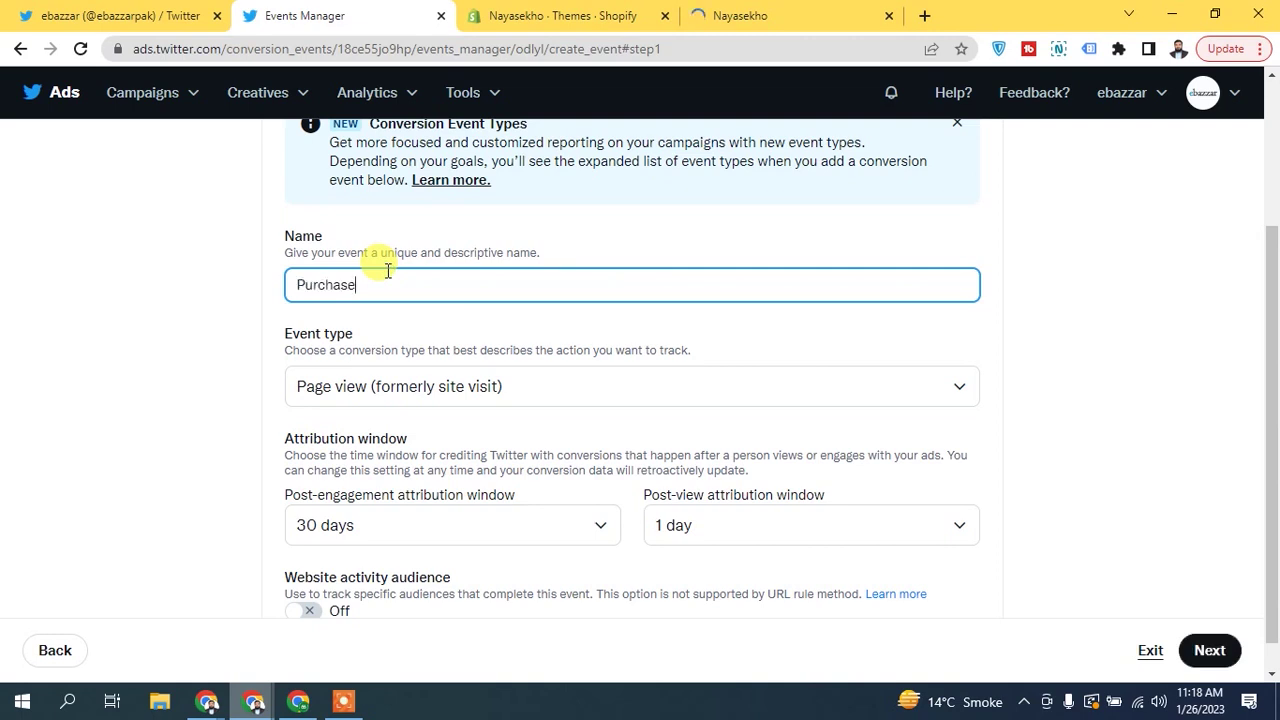
# Set the event type to Purchase, switch the website activity audience on and continue to the setup method.
pyautogui.scroll(-1, 1008, 414)
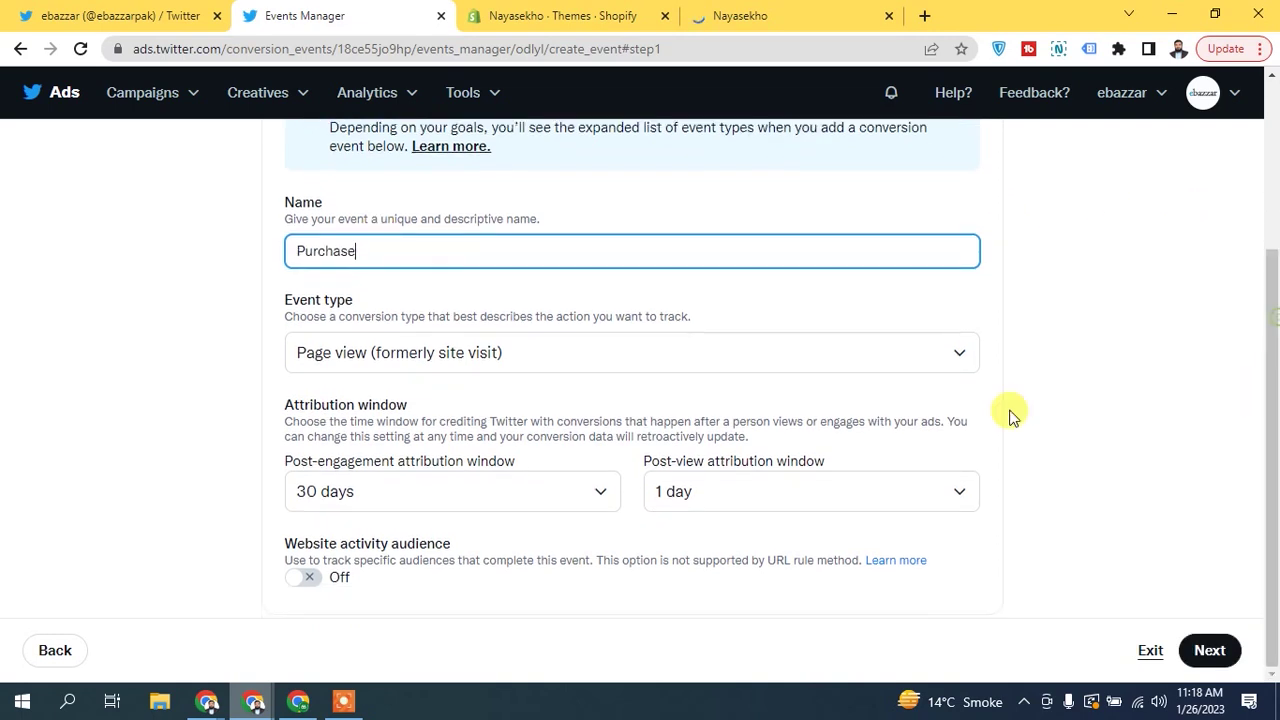
pyautogui.click(372, 352)
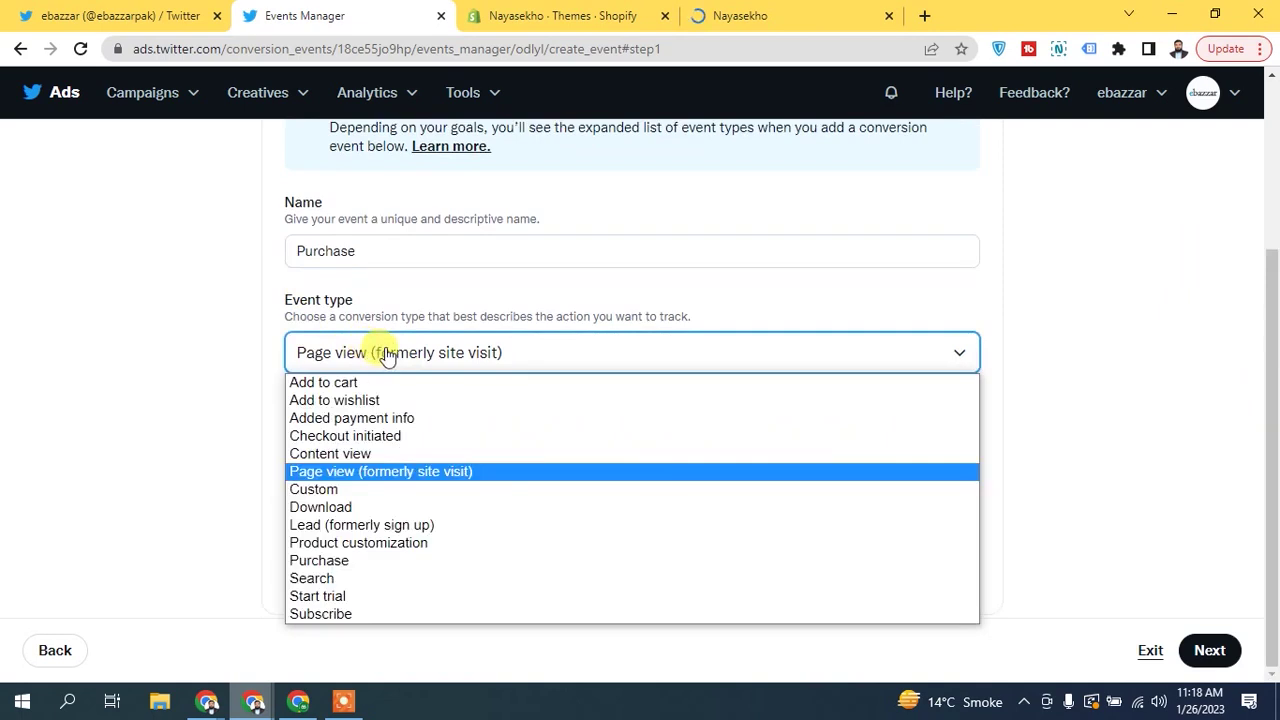
pyautogui.click(302, 560)
pyautogui.click(323, 360)
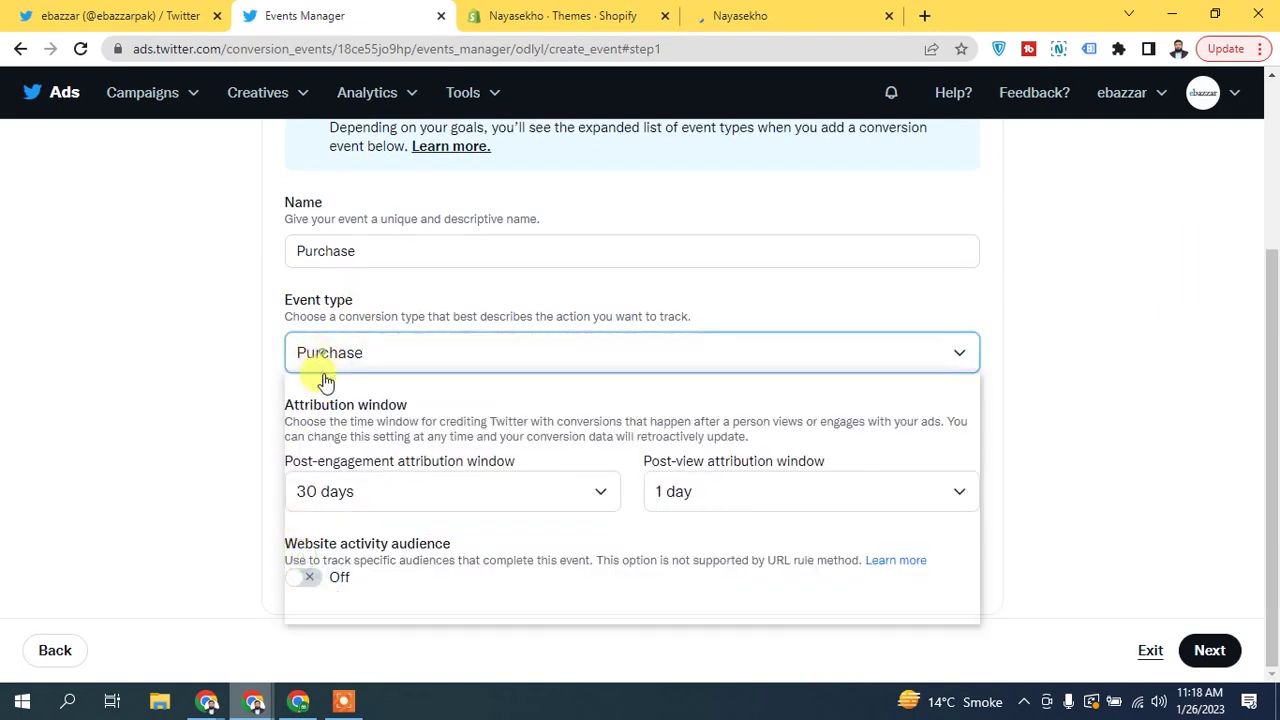
pyautogui.click(337, 360)
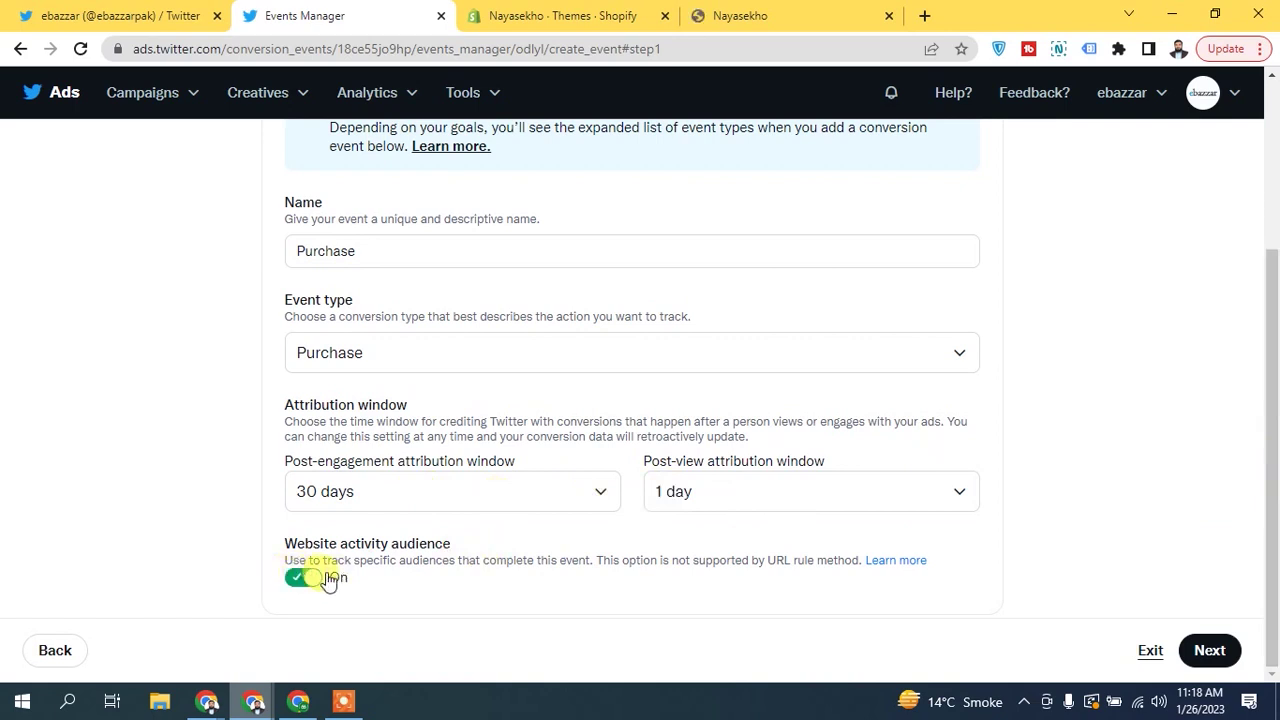
pyautogui.scroll(1, 1275, 330)
pyautogui.moveTo(1275, 330); pyautogui.dragTo(1271, 437)
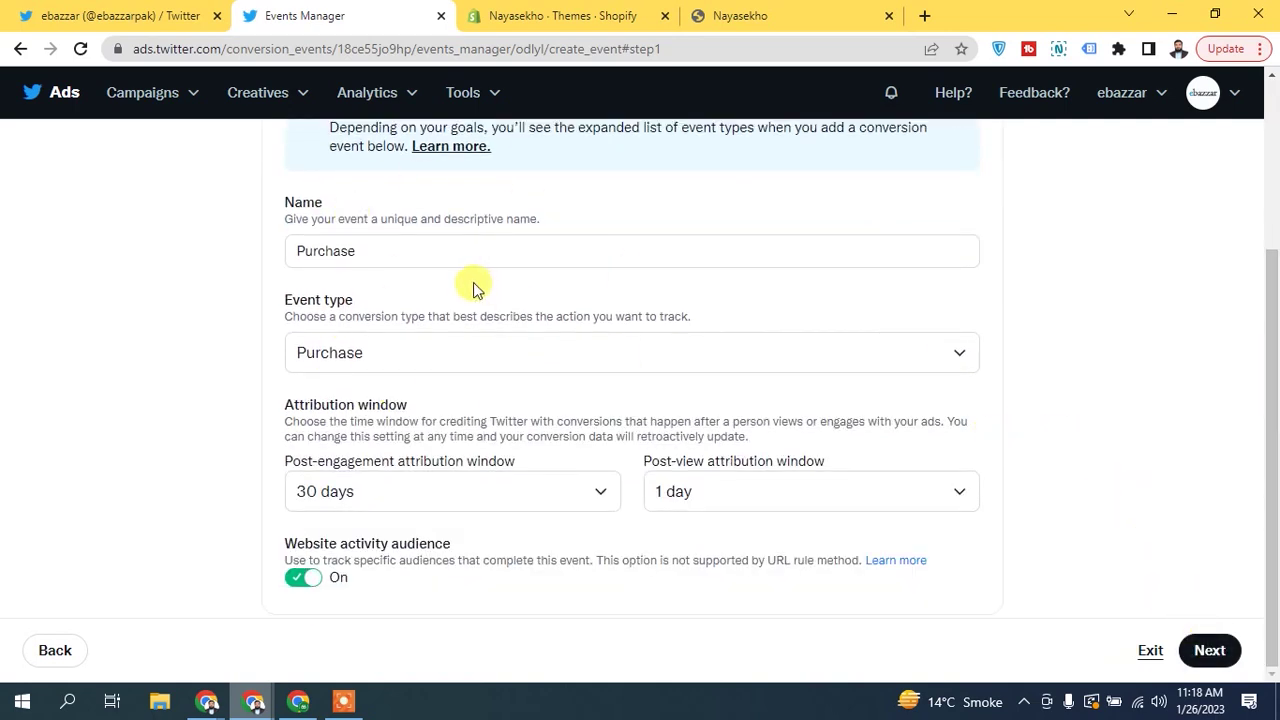
pyautogui.click(1210, 651)
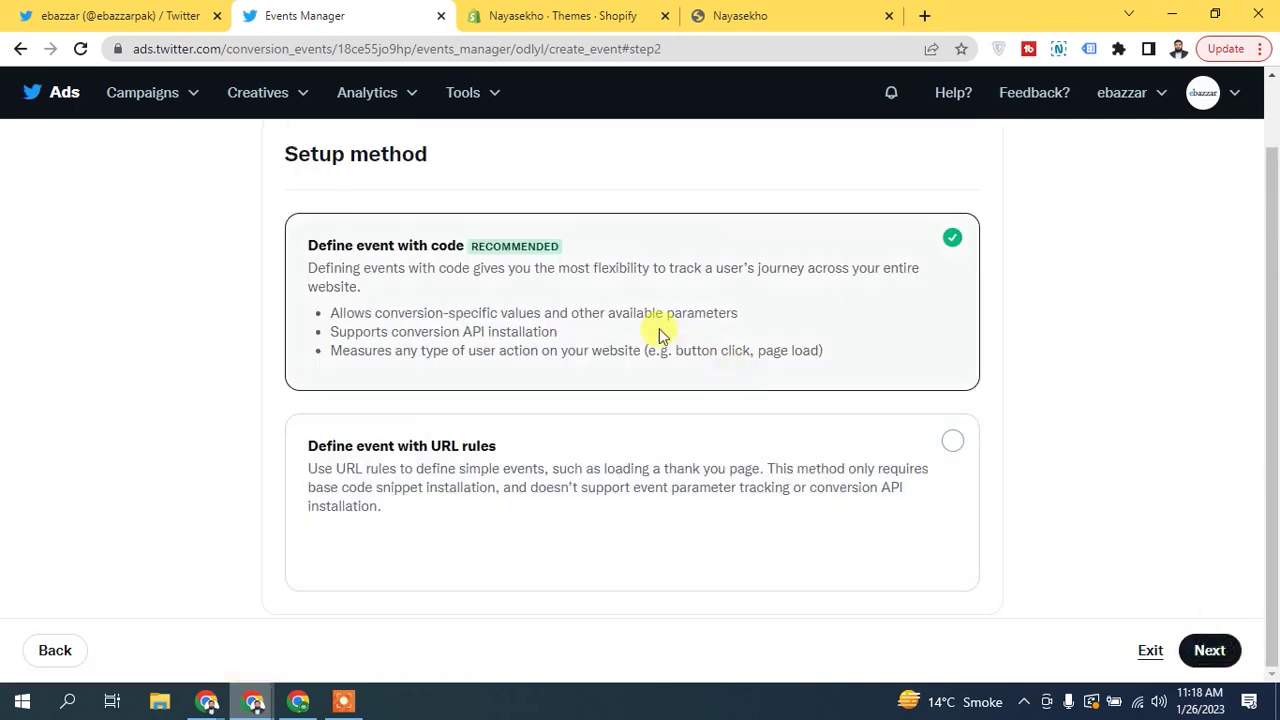
# Review the setup methods and the website code installation for an event defined with code, returning to the setup method.
pyautogui.moveTo(1275, 290); pyautogui.dragTo(1275, 320)
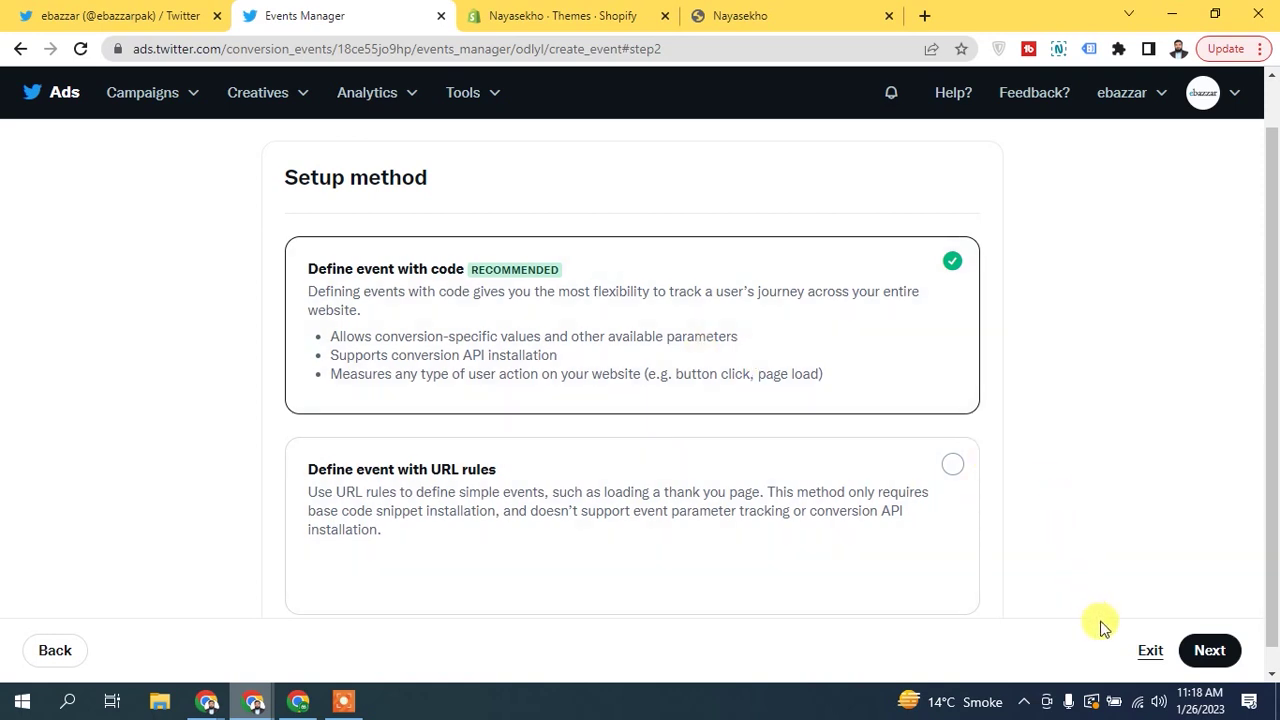
pyautogui.click(1209, 636)
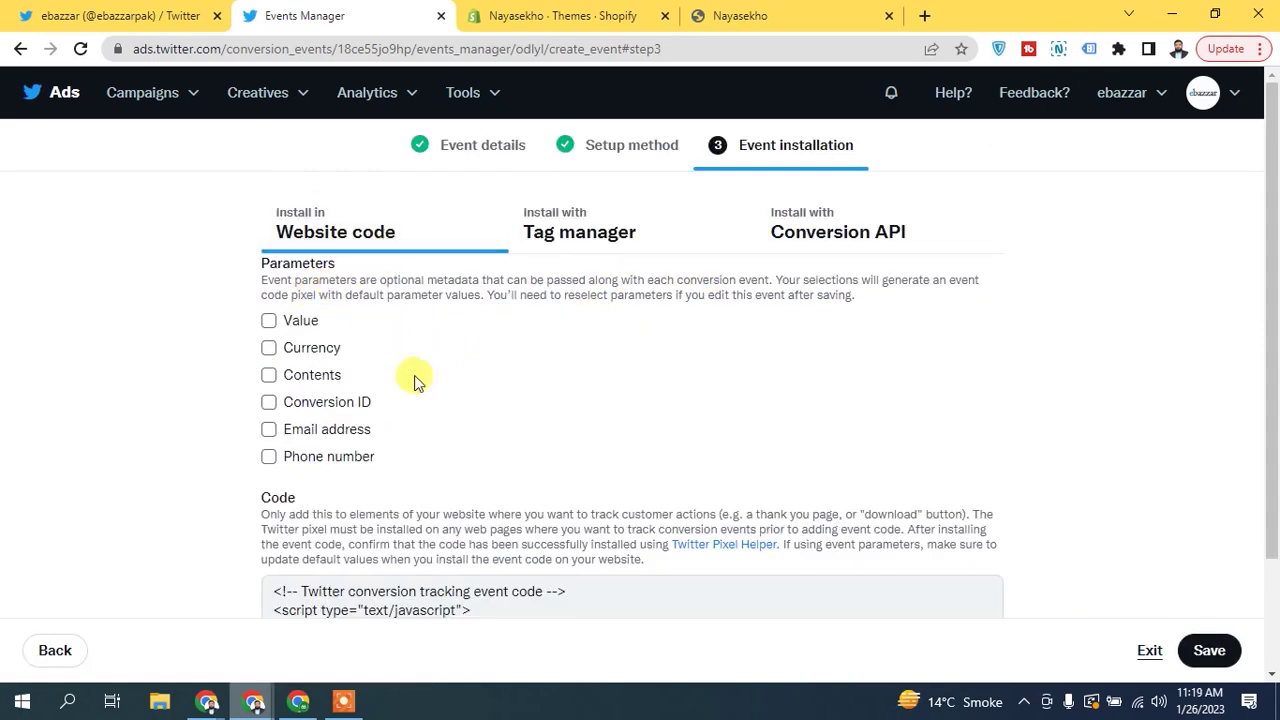
pyautogui.moveTo(1273, 397)
pyautogui.mouseDown()
pyautogui.moveTo(1275, 505)
pyautogui.moveTo(1274, 400)
pyautogui.mouseUp()
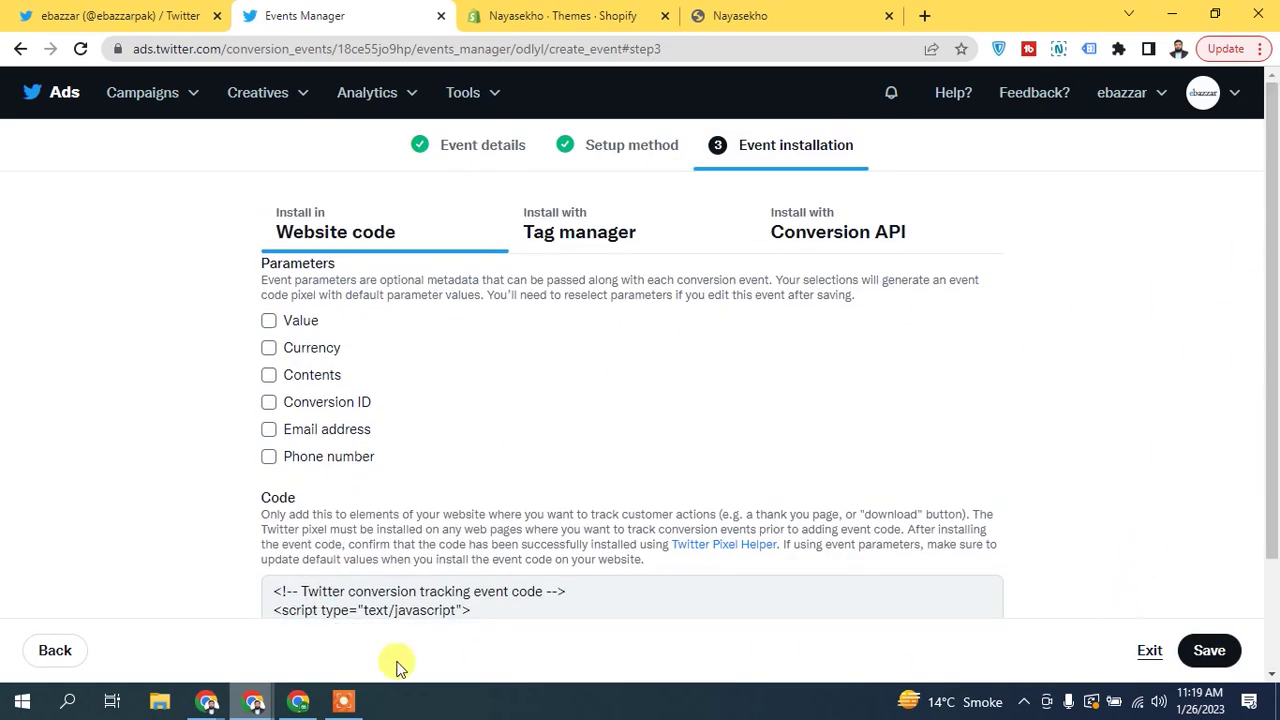
pyautogui.click(55, 651)
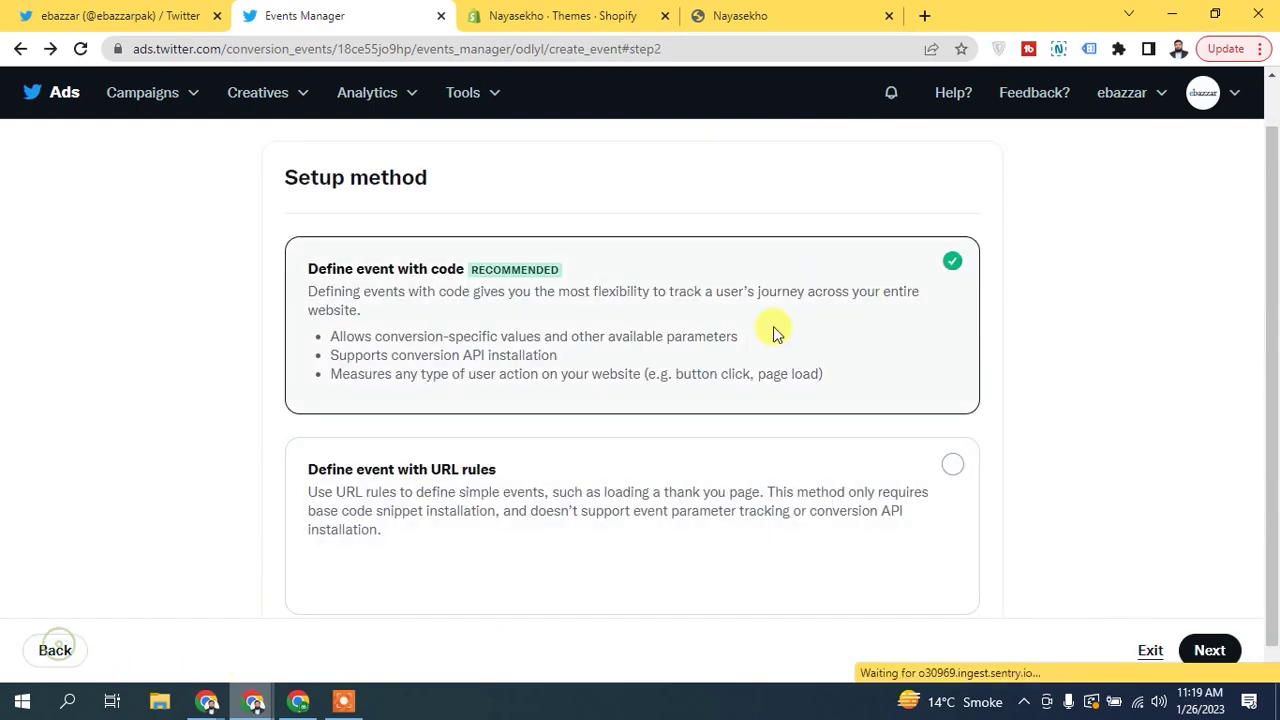
# Define the Purchase event with URL rules and set the condition to URL contains thank_you.
pyautogui.click(423, 486)
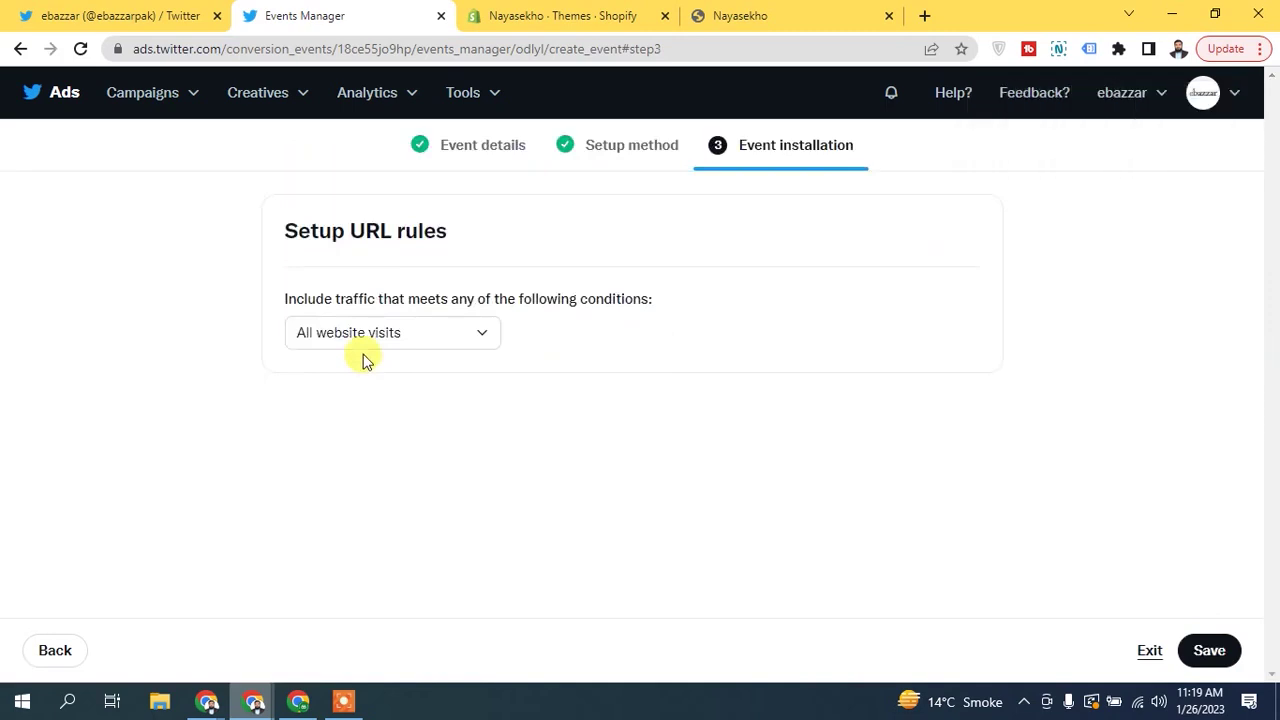
pyautogui.click(369, 343)
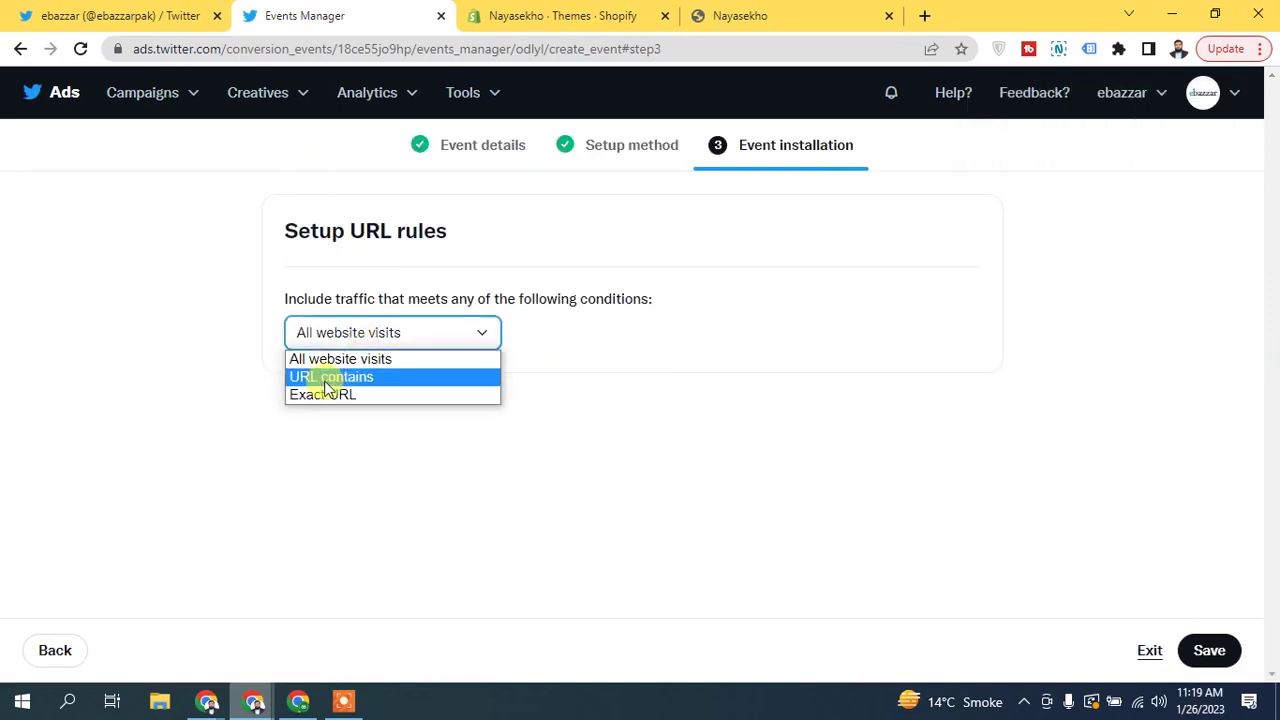
pyautogui.click(314, 378)
pyautogui.click(655, 337)
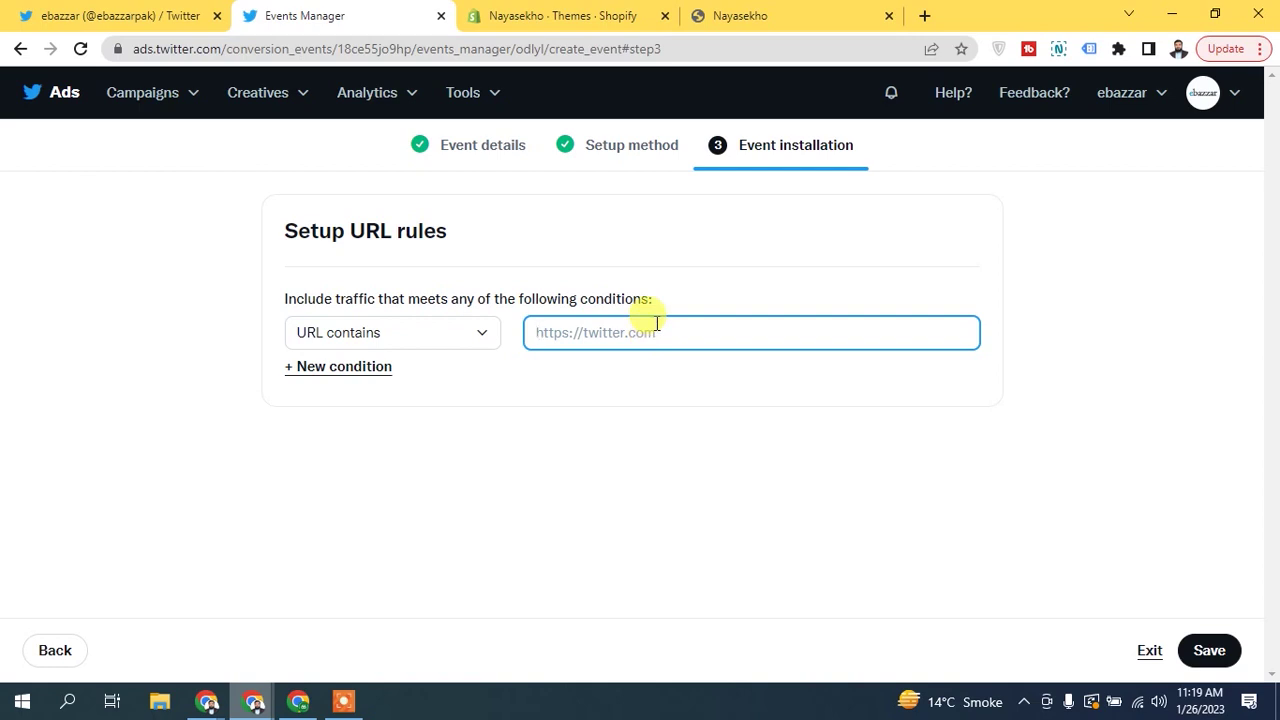
pyautogui.write('thank_you')
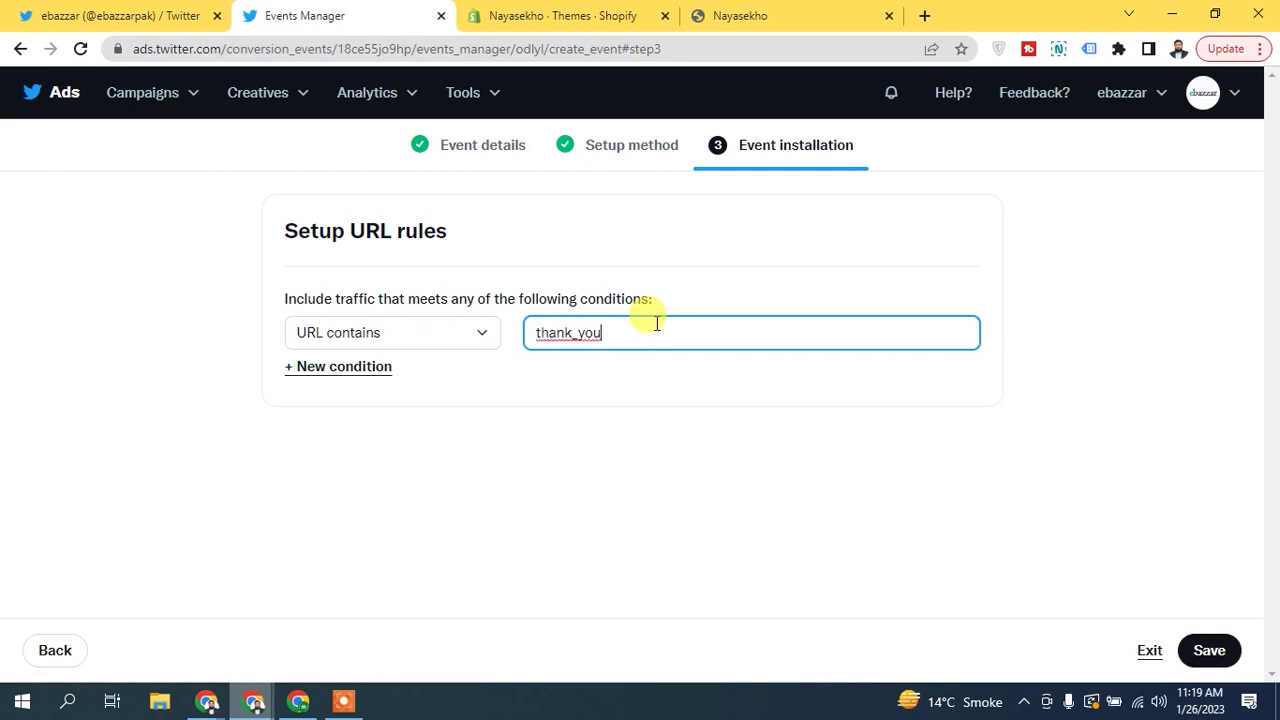
pyautogui.hotkey('shift', 'Tab')
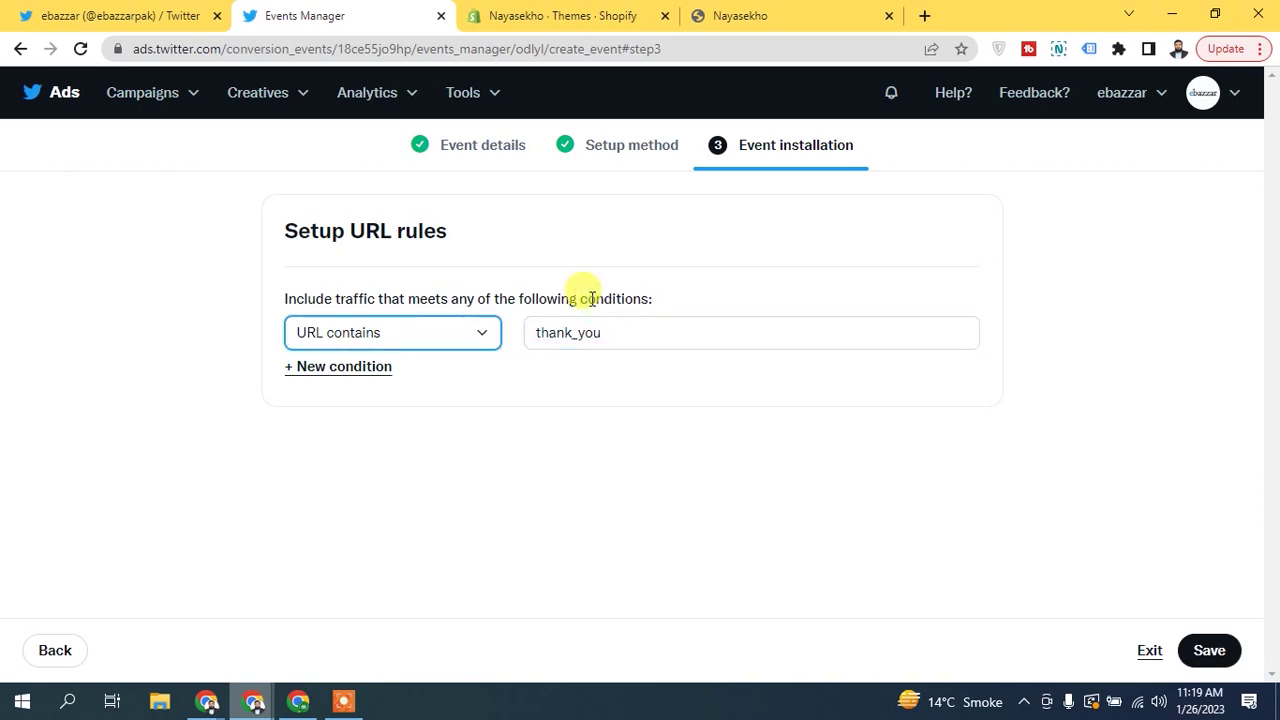
pyautogui.click(814, 10)
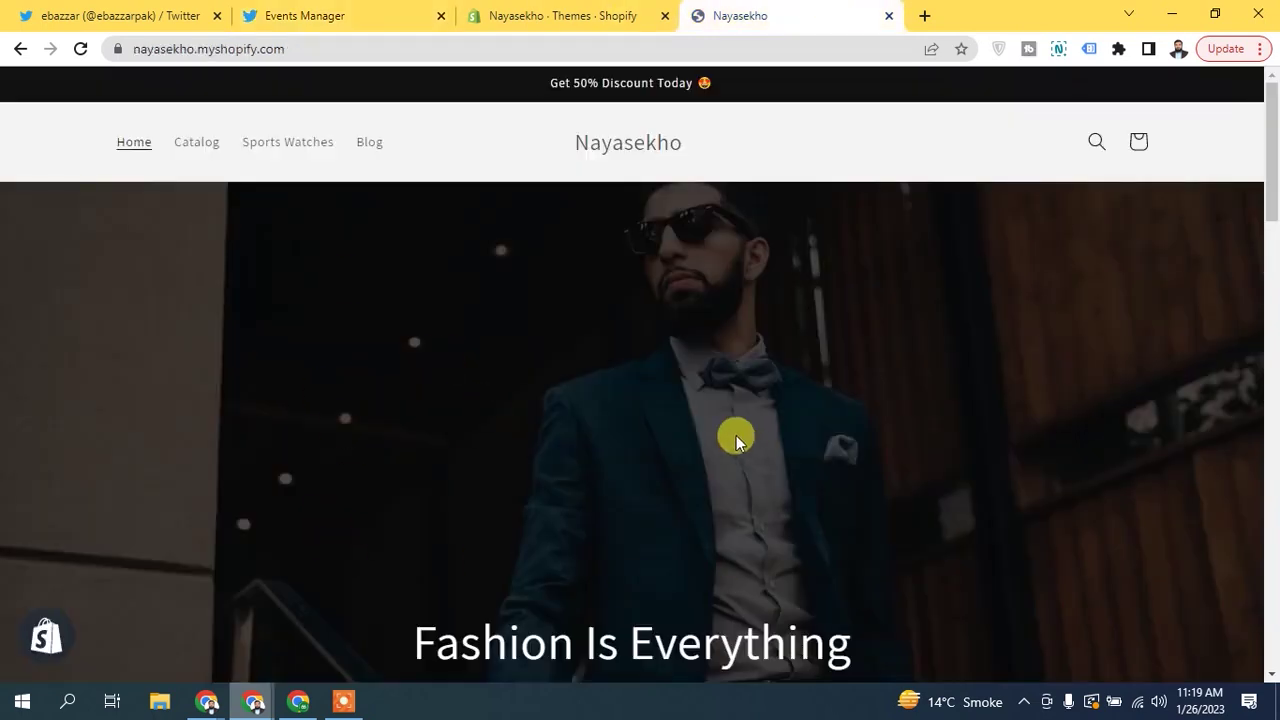
pyautogui.hotkey('ctrl', 'shift', 'Tab')
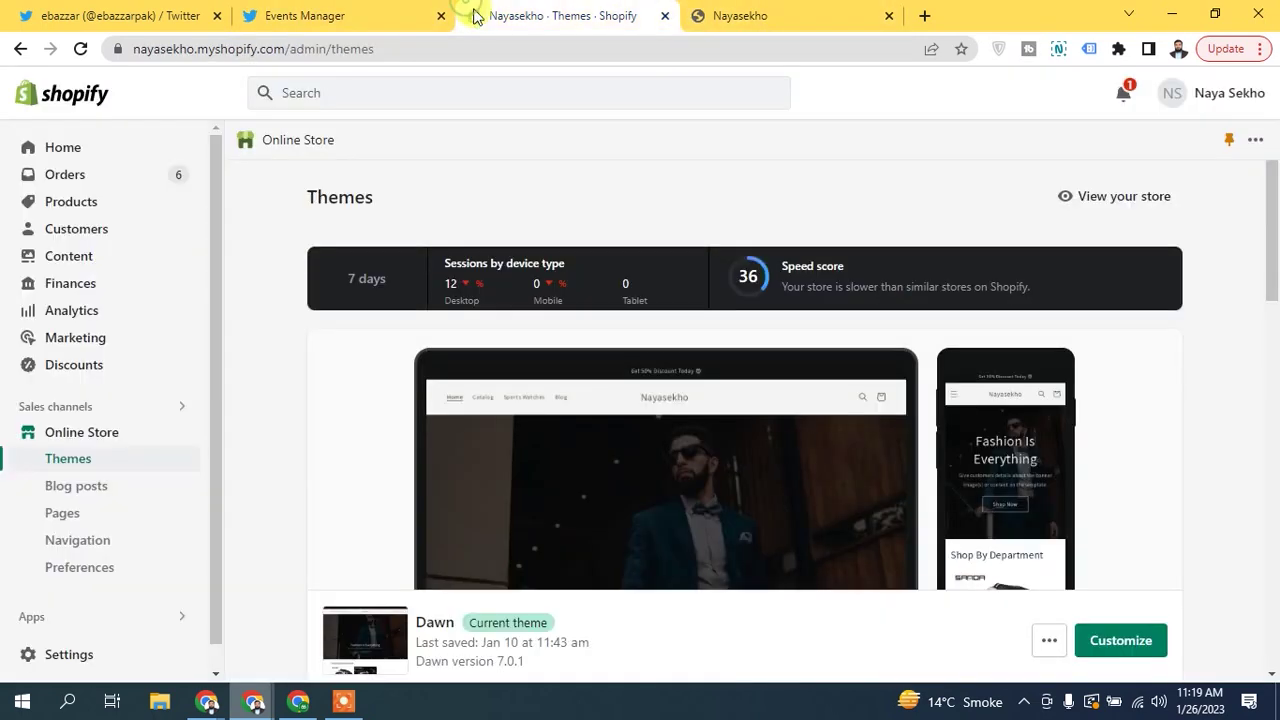
pyautogui.click(790, 12)
pyautogui.click(303, 49)
pyautogui.click(409, 49)
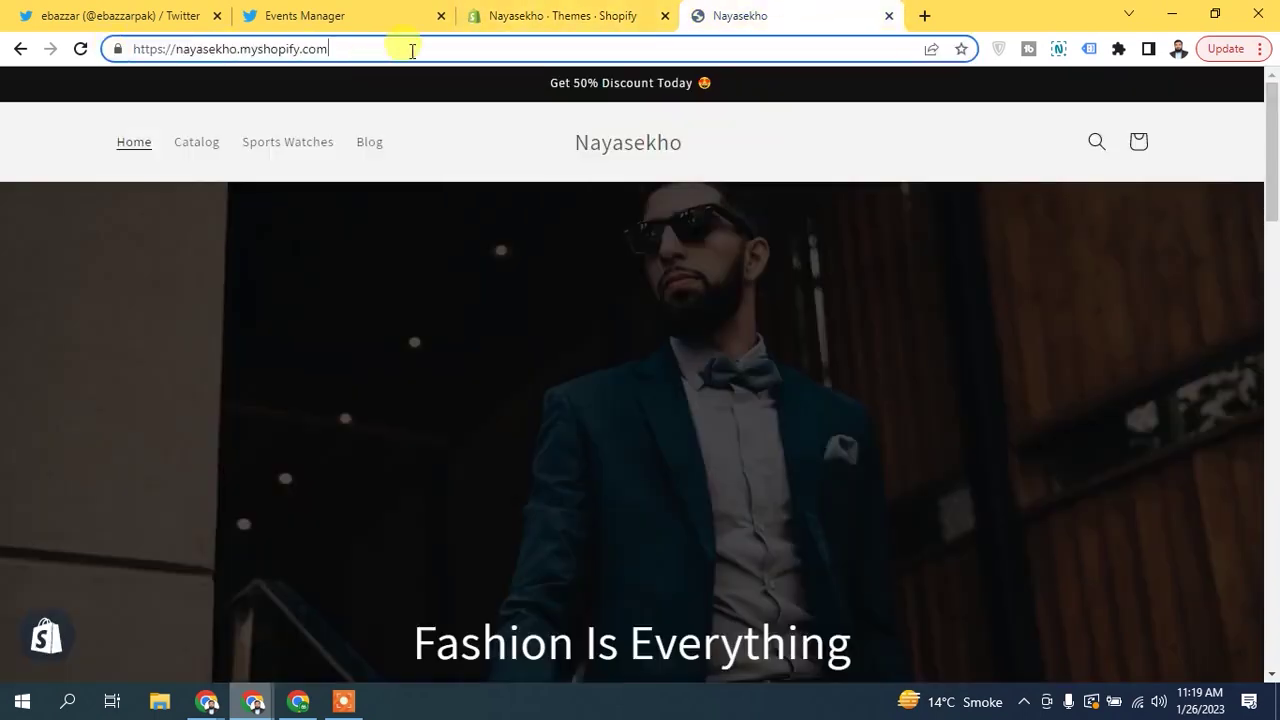
pyautogui.click(510, 15)
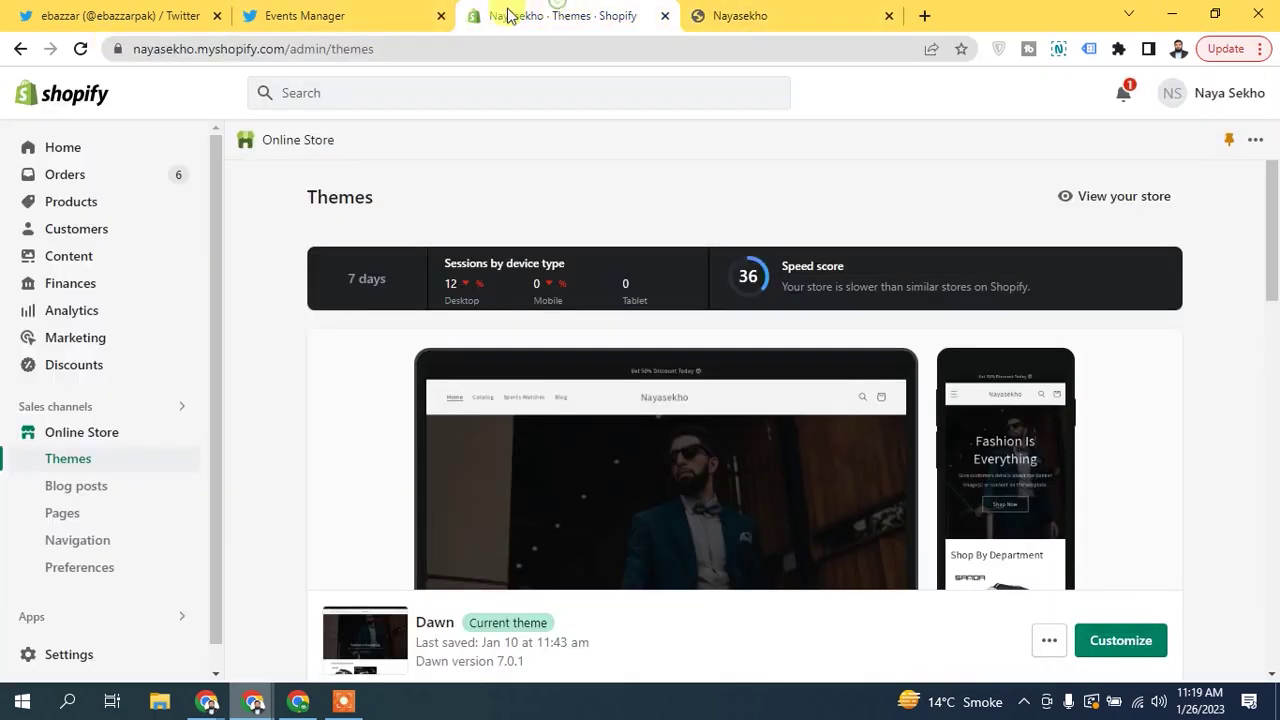
pyautogui.click(336, 12)
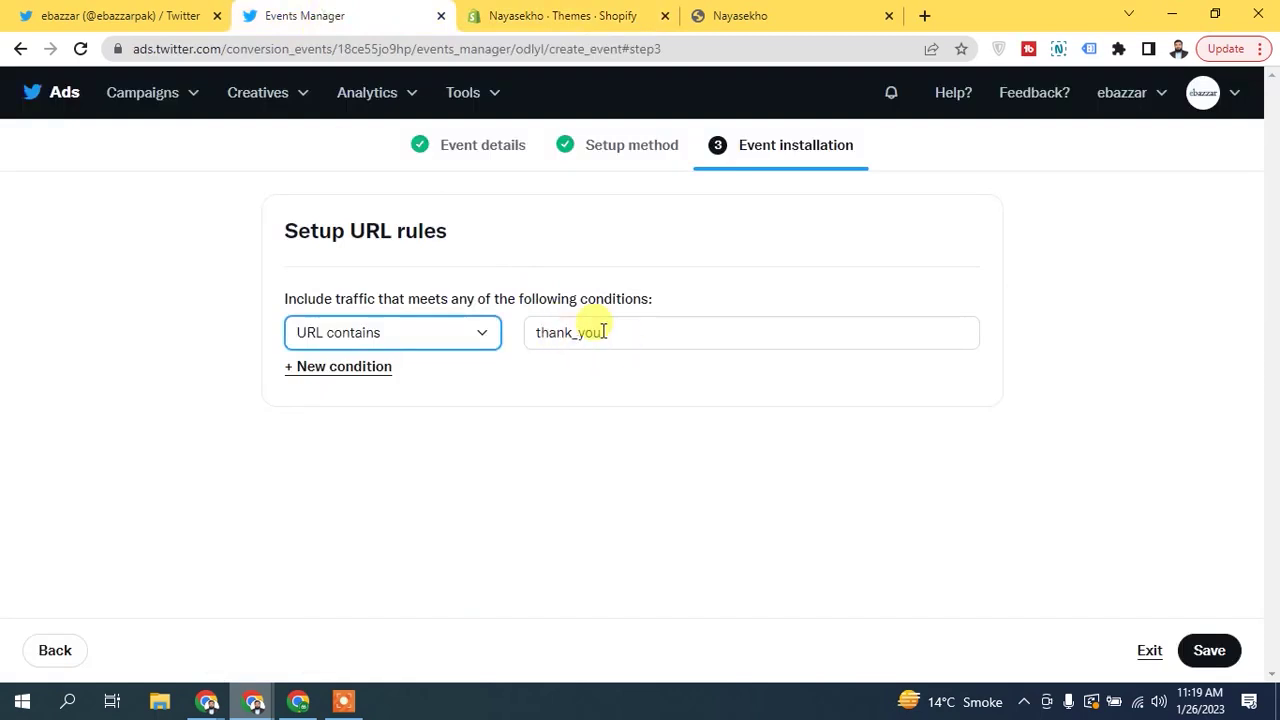
# On the storefront, put the Dual Display Digital Sport Watch (Black-Sliver) in Green / Small into the cart and proceed to checkout.
pyautogui.click(800, 12)
pyautogui.moveTo(1270, 229); pyautogui.dragTo(1268, 366)
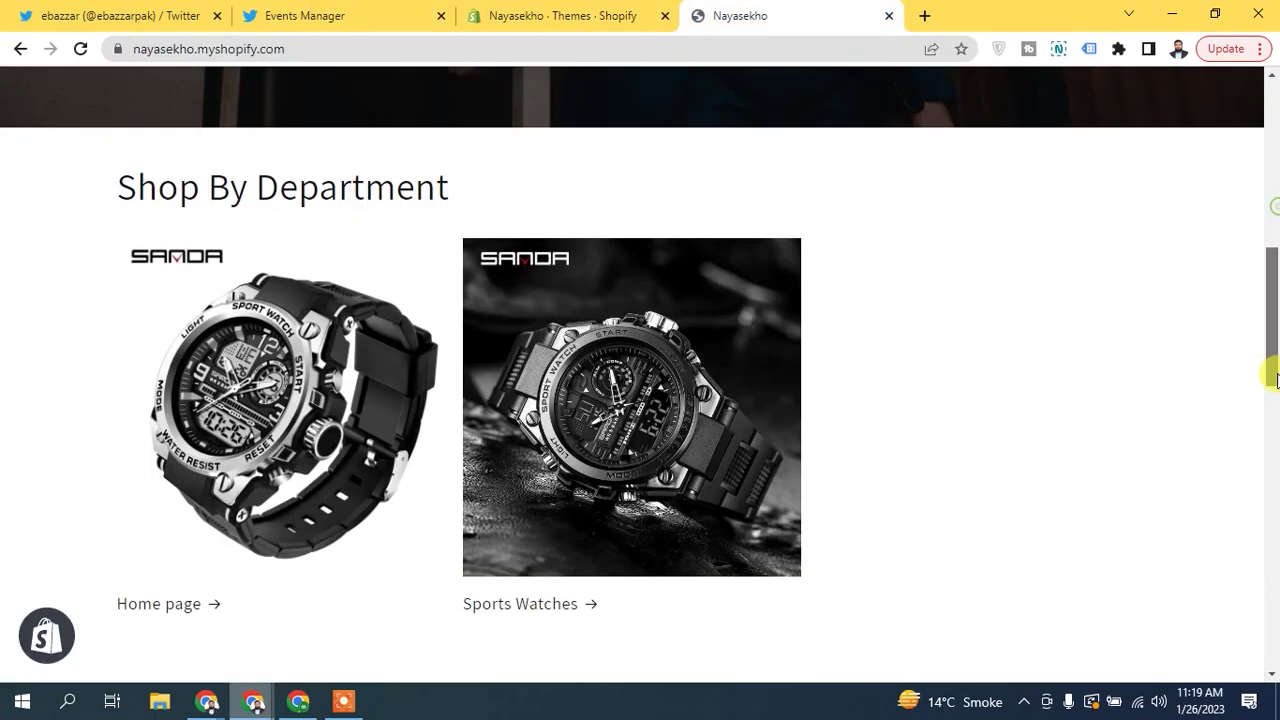
pyautogui.click(349, 428)
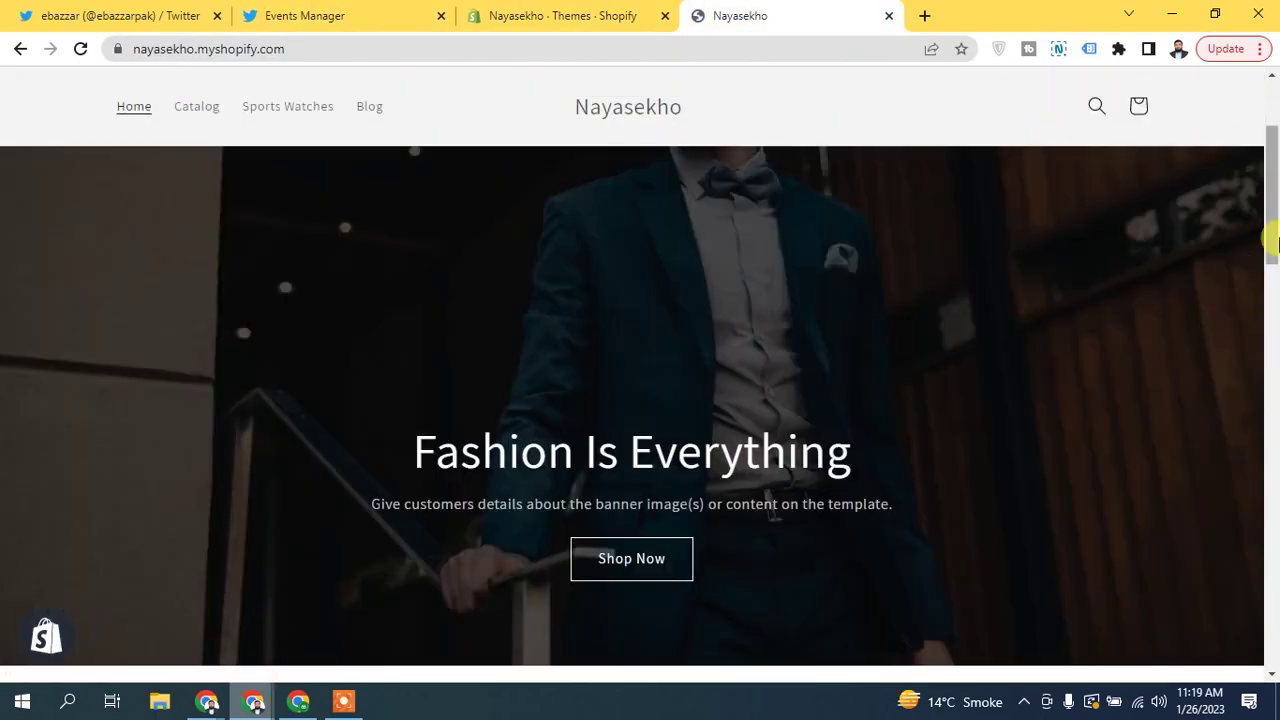
pyautogui.moveTo(1260, 257); pyautogui.dragTo(1275, 482)
pyautogui.scroll(-4, 1120, 514)
pyautogui.click(870, 252)
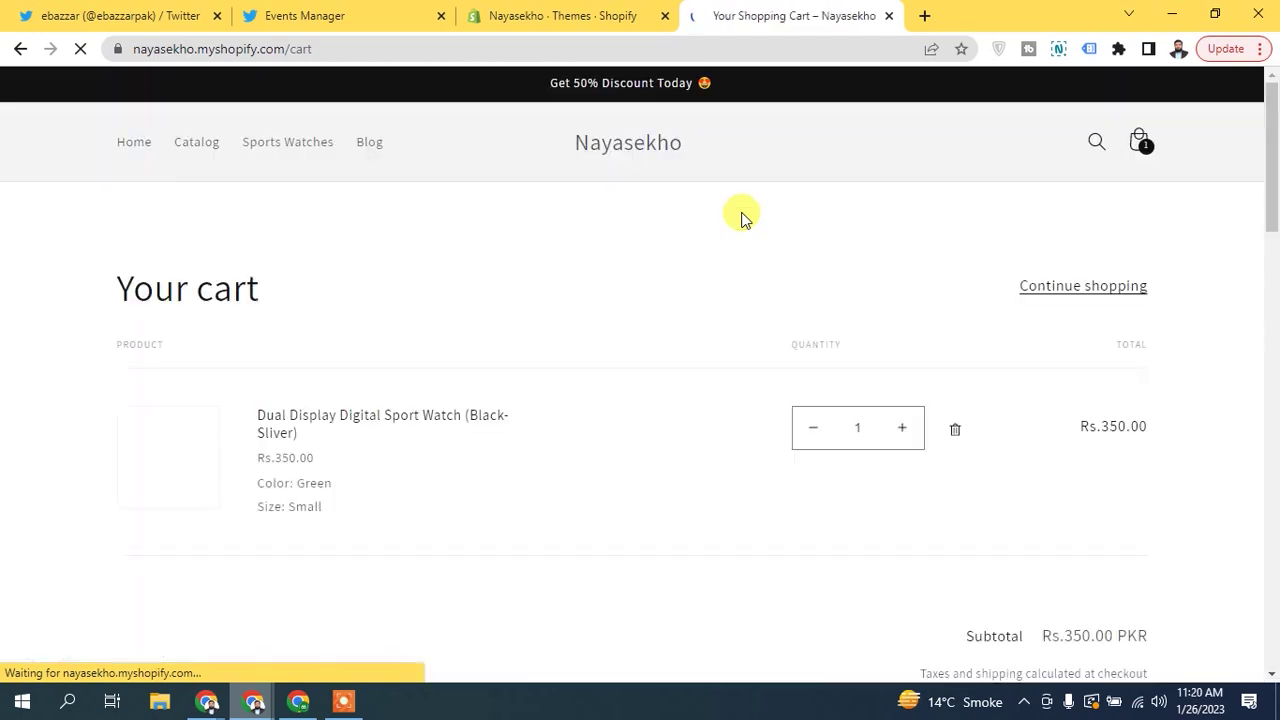
pyautogui.moveTo(1271, 200); pyautogui.dragTo(1275, 288)
pyautogui.scroll(-1, 1200, 310)
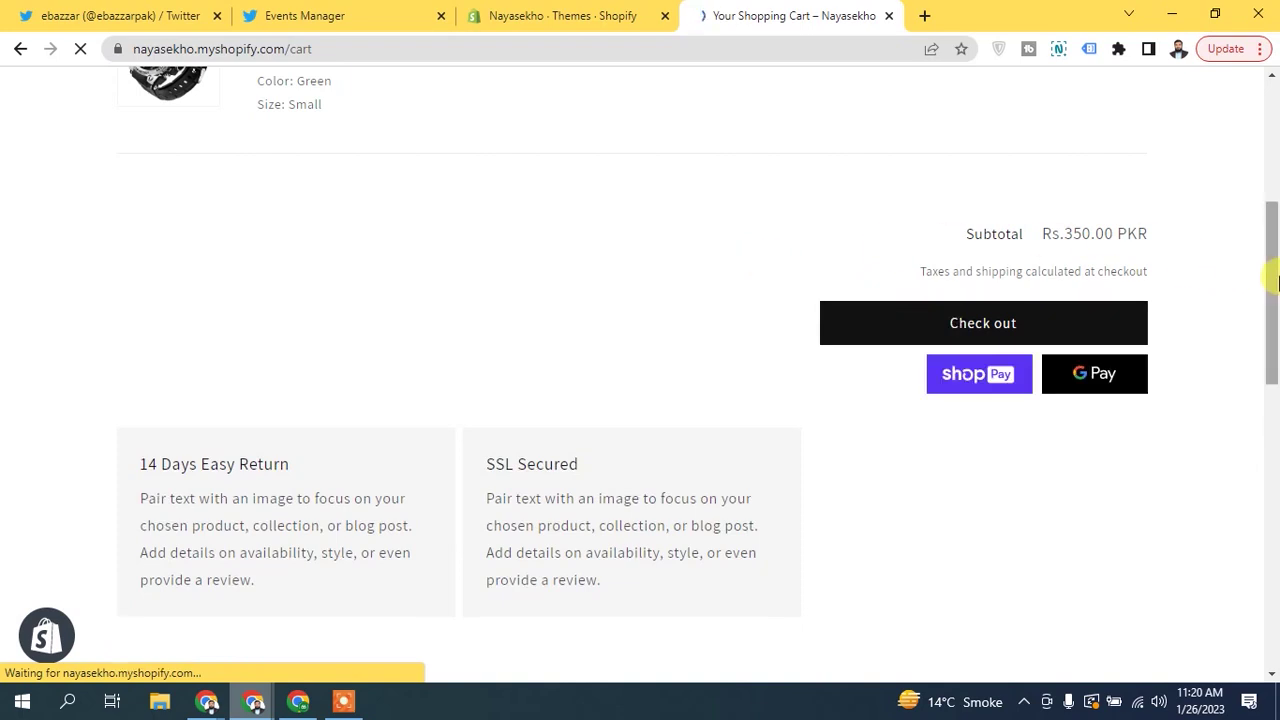
pyautogui.moveTo(1271, 266); pyautogui.dragTo(1275, 221)
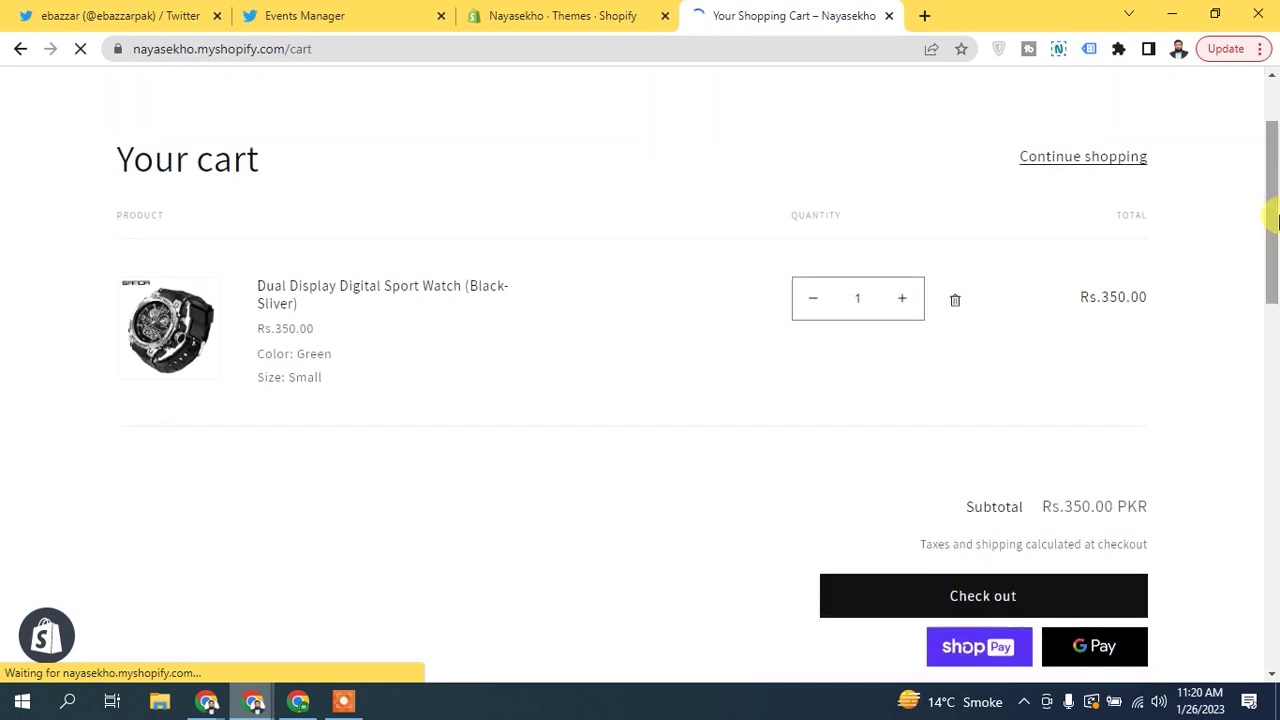
pyautogui.click(912, 610)
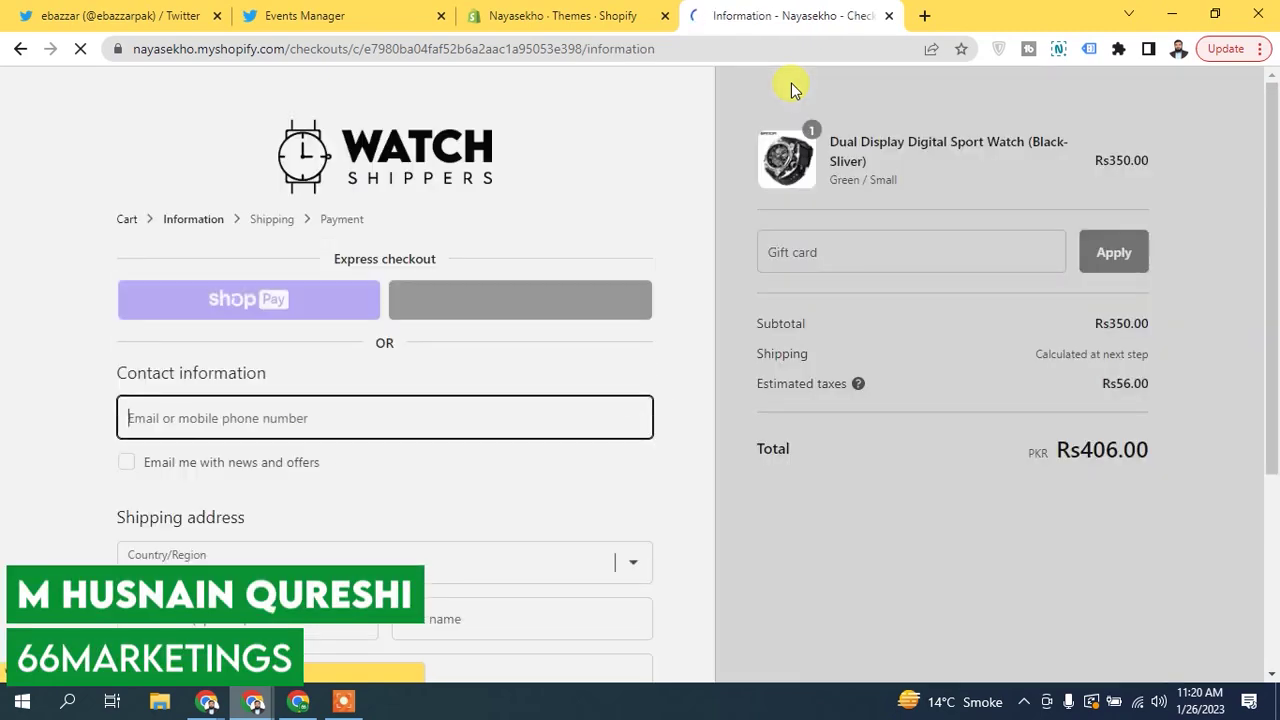
# Fill in the checkout's contact e-mail, customer name and shipping address with the saved details and continue to shipping.
pyautogui.moveTo(1274, 200); pyautogui.dragTo(1275, 312)
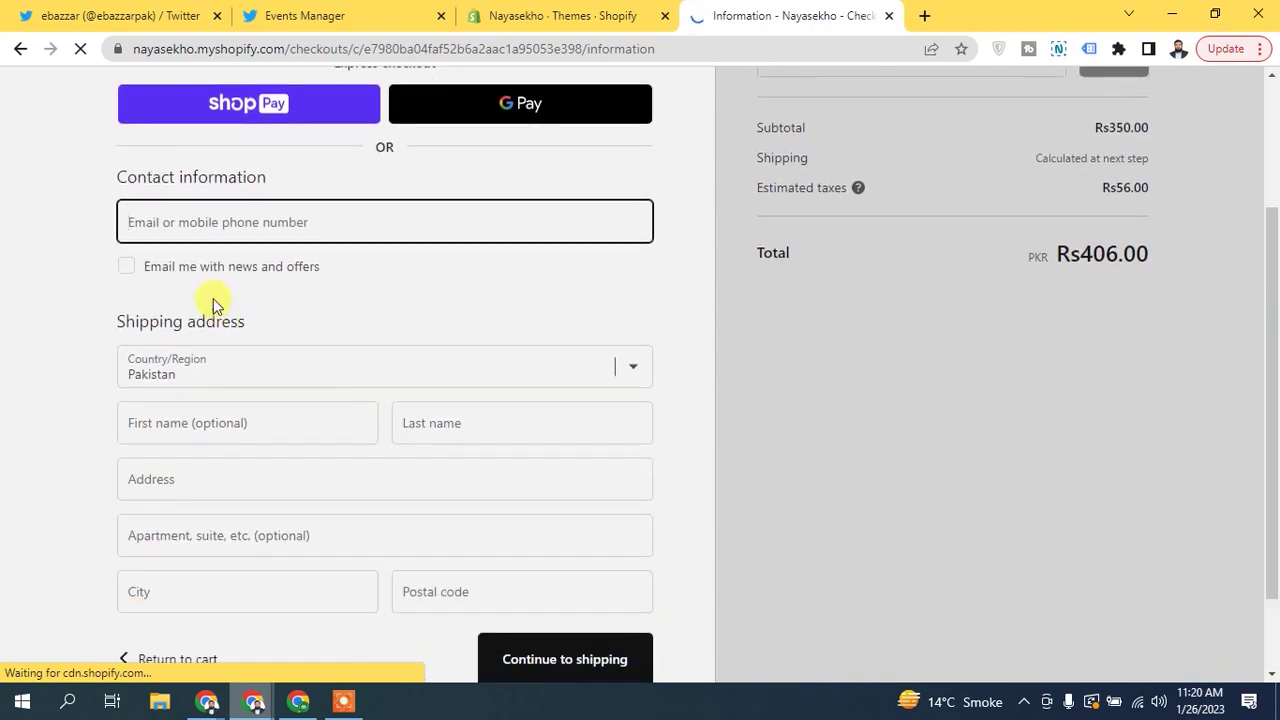
pyautogui.click(212, 222)
pyautogui.click(331, 333)
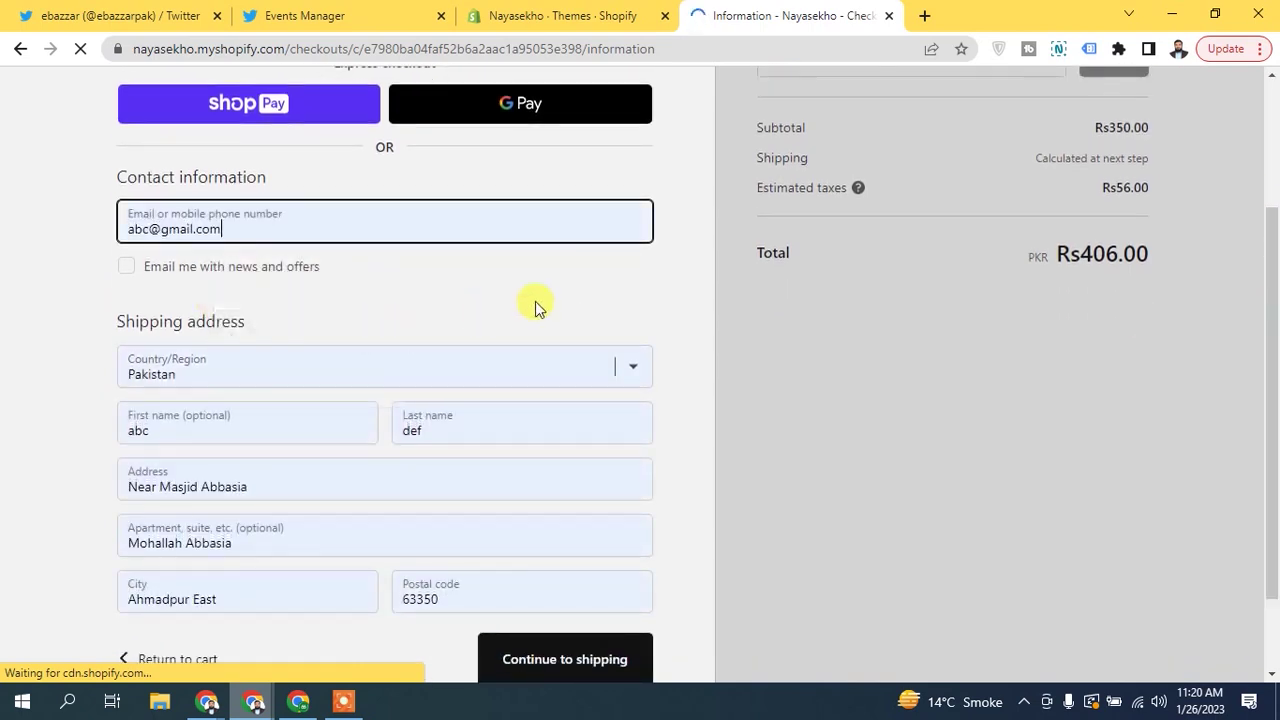
pyautogui.scroll(-2, 555, 400)
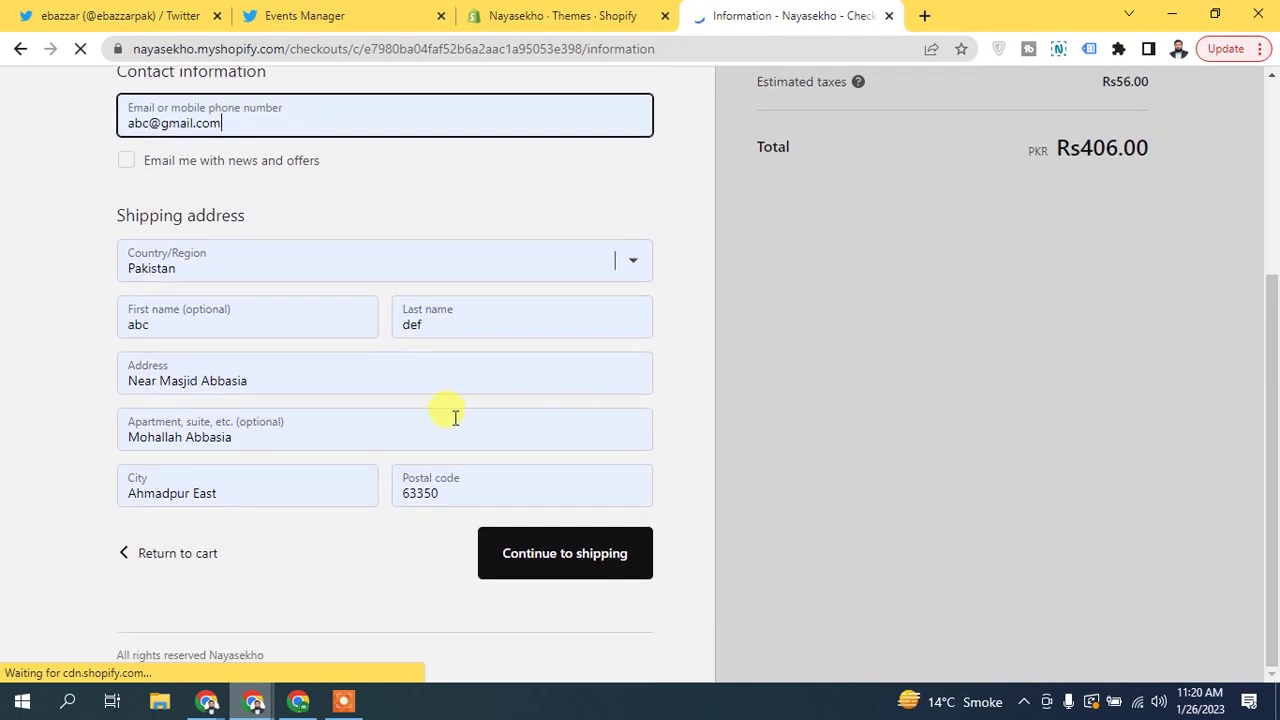
pyautogui.click(540, 566)
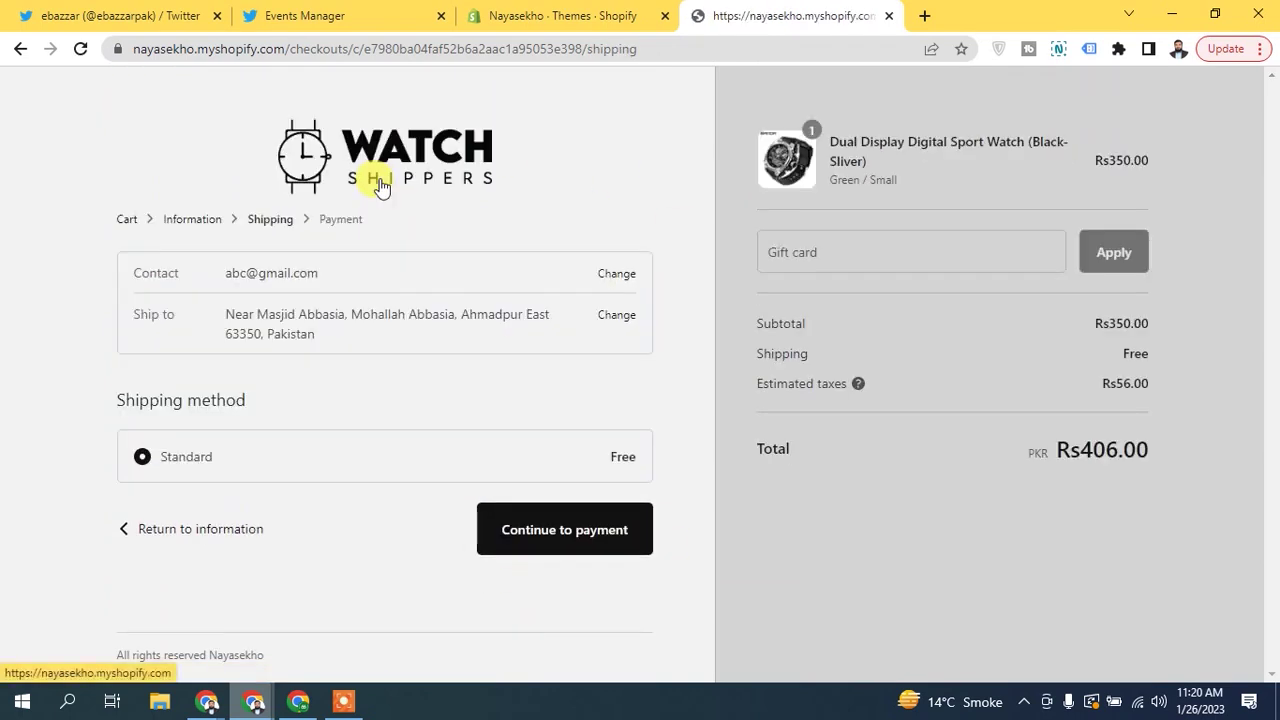
# Continue to payment with the free Standard shipping and complete the test order with Cash on Delivery (COD).
pyautogui.click(572, 532)
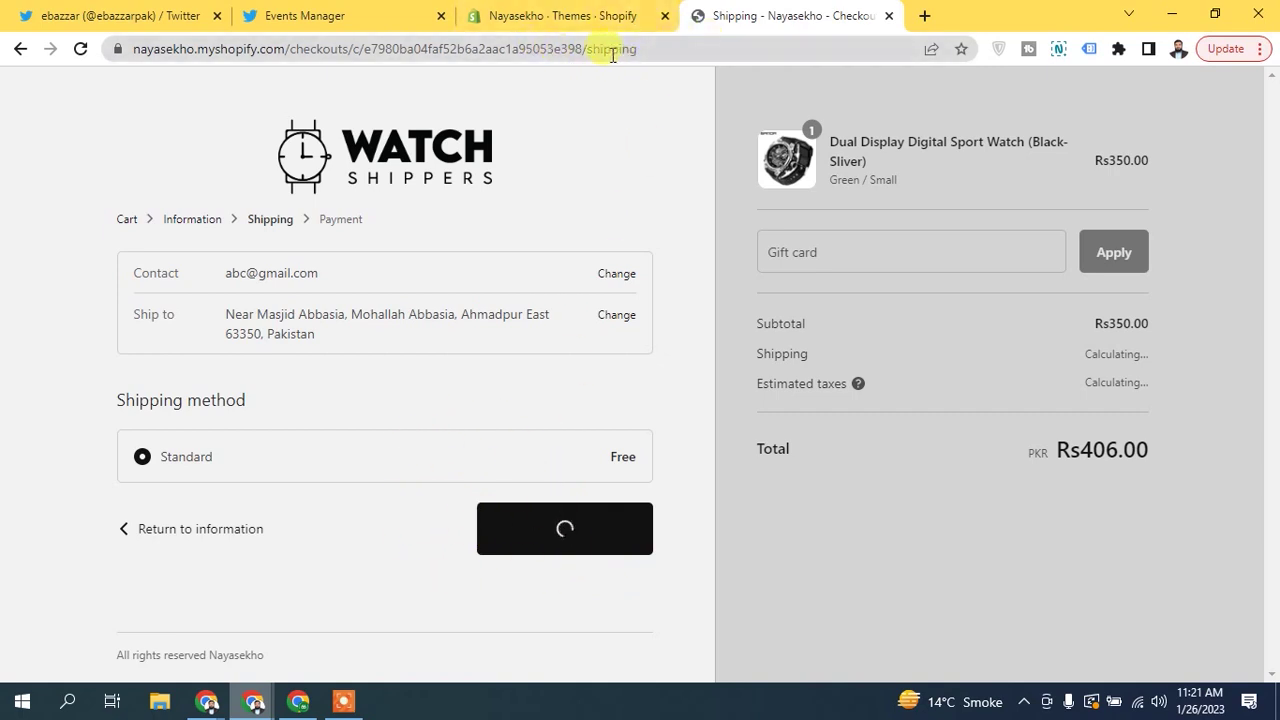
pyautogui.moveTo(1275, 286); pyautogui.dragTo(1276, 308)
pyautogui.scroll(-2, 1272, 320)
pyautogui.scroll(-1, 1272, 329)
pyautogui.click(165, 482)
pyautogui.click(605, 622)
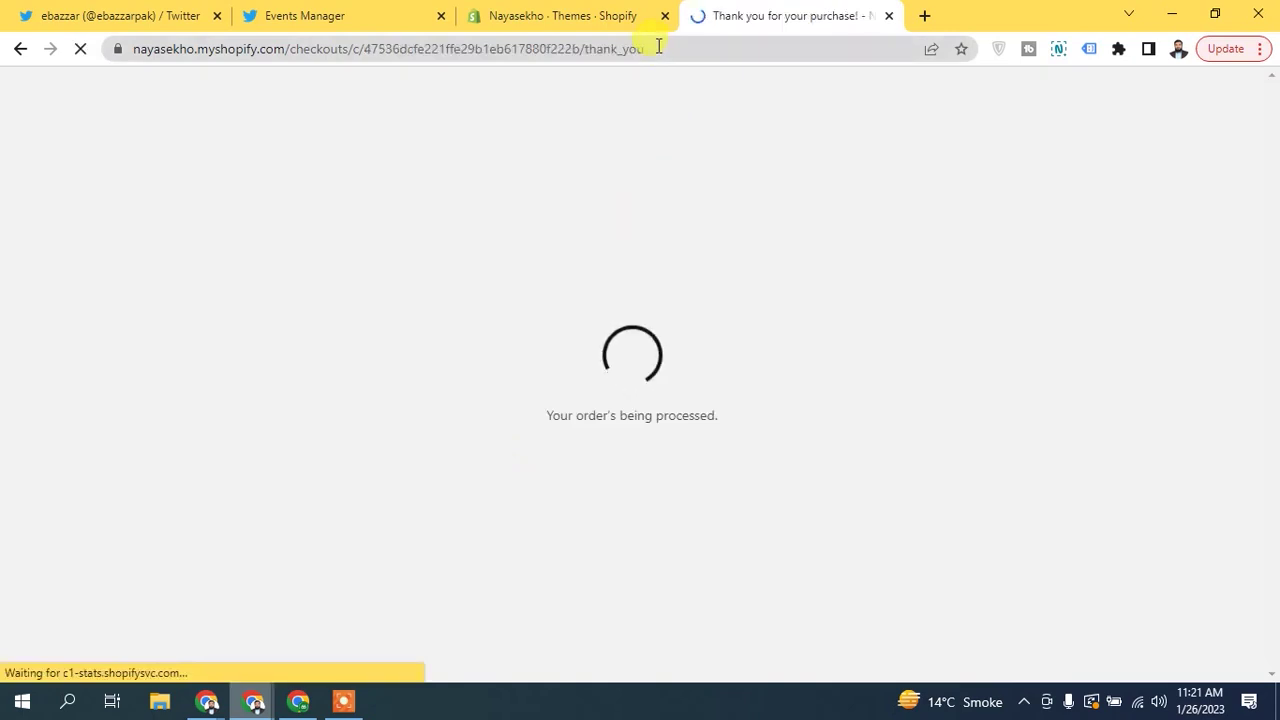
# Replace the event's URL condition with /thank_you copied from the order confirmation page's address and save the event.
pyautogui.moveTo(657, 46); pyautogui.dragTo(585, 46)
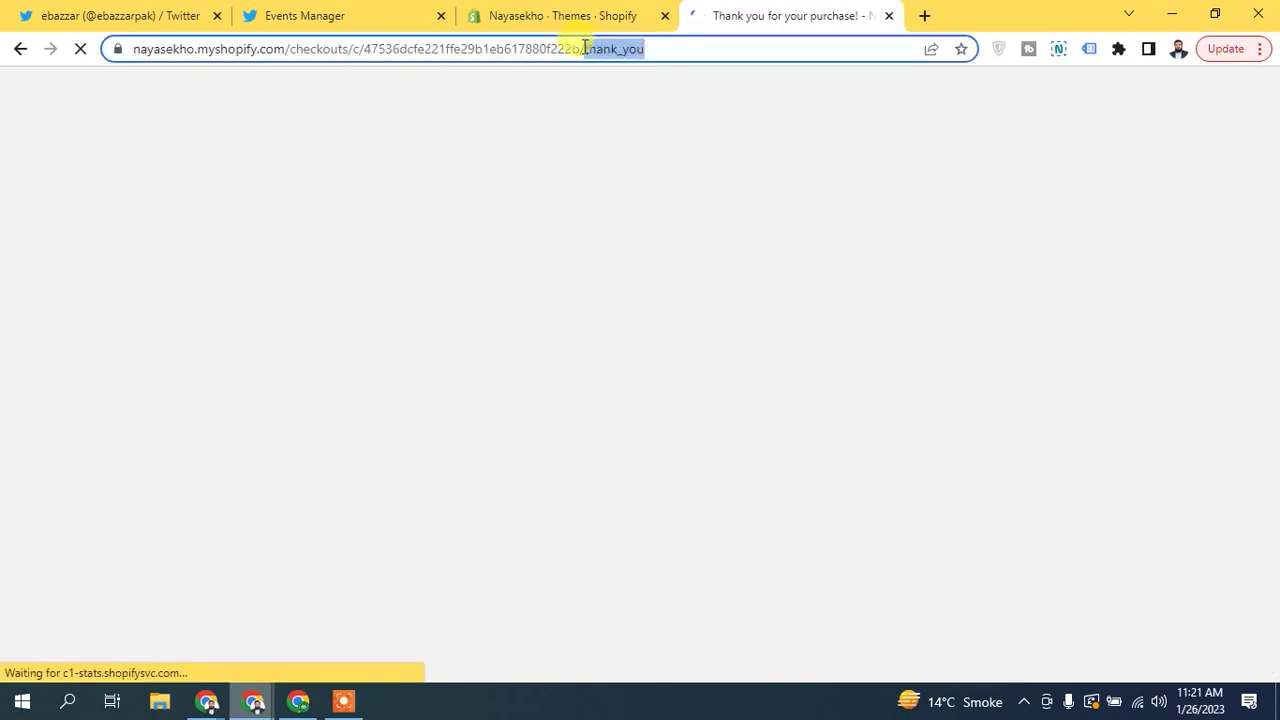
pyautogui.rightClick(648, 48)
pyautogui.click(718, 154)
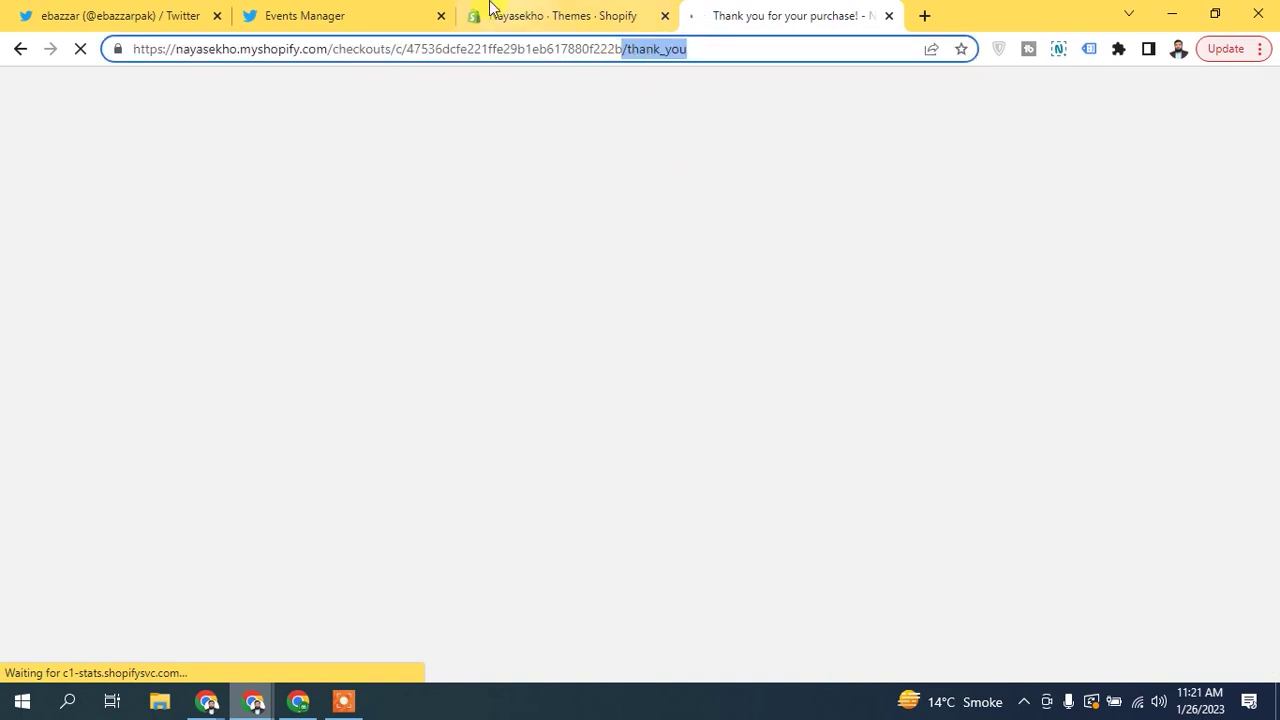
pyautogui.click(351, 8)
pyautogui.click(626, 356)
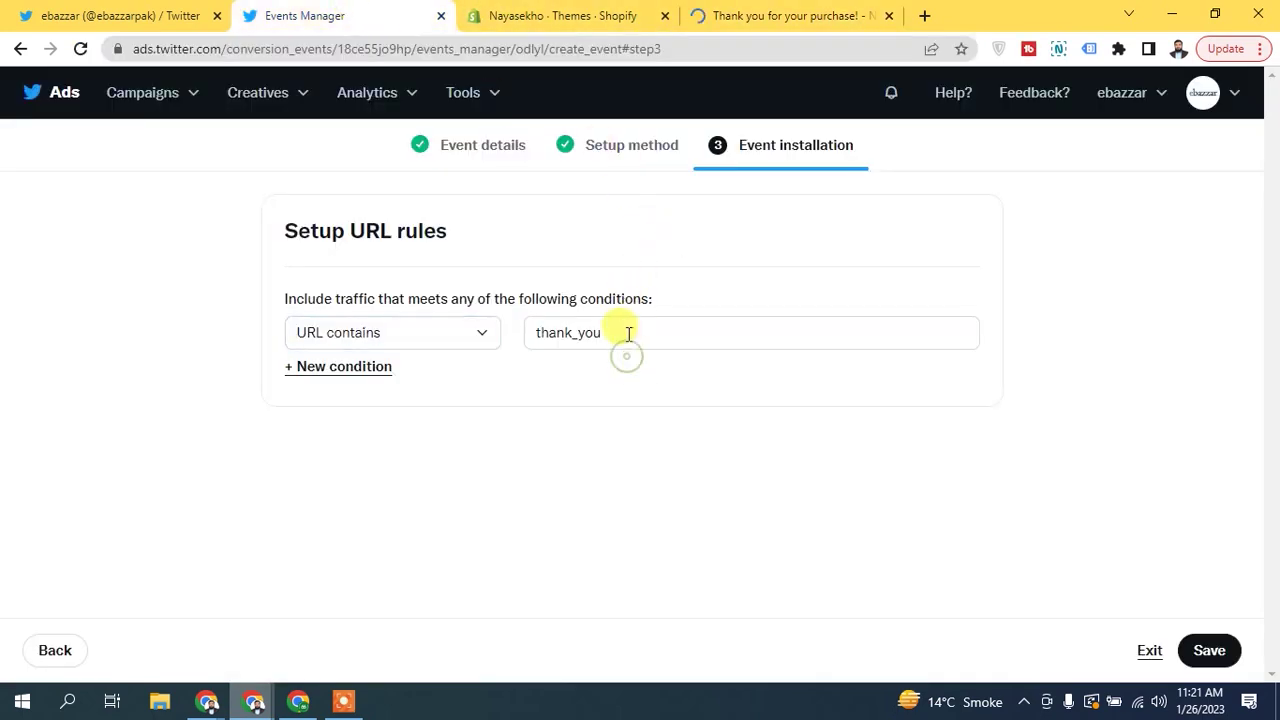
pyautogui.doubleClick(628, 333)
pyautogui.rightClick(626, 332)
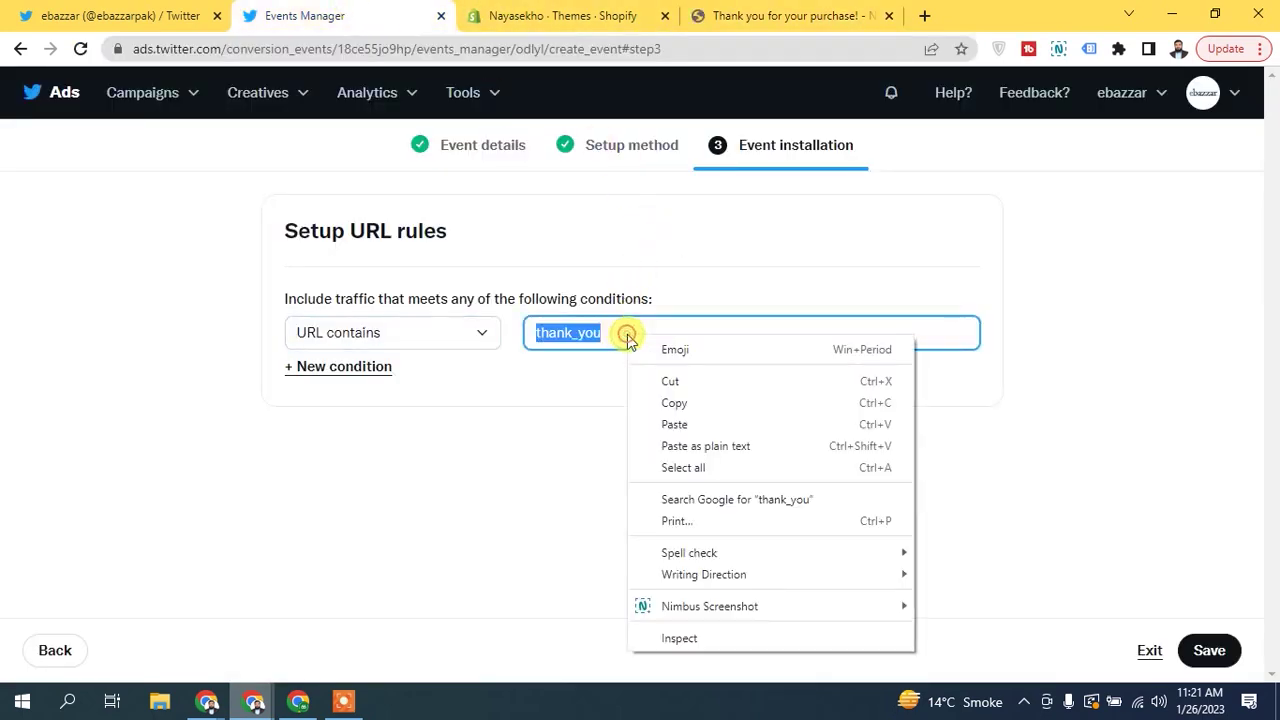
pyautogui.click(695, 424)
pyautogui.click(574, 286)
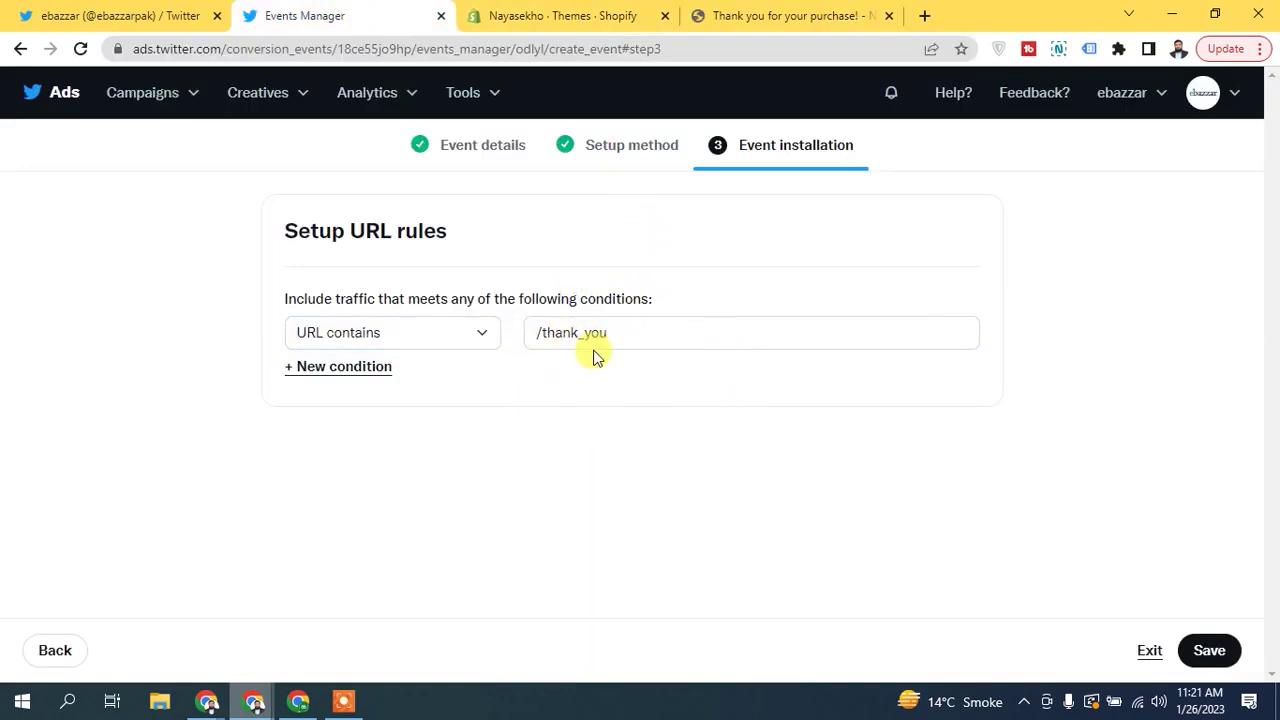
pyautogui.click(1209, 646)
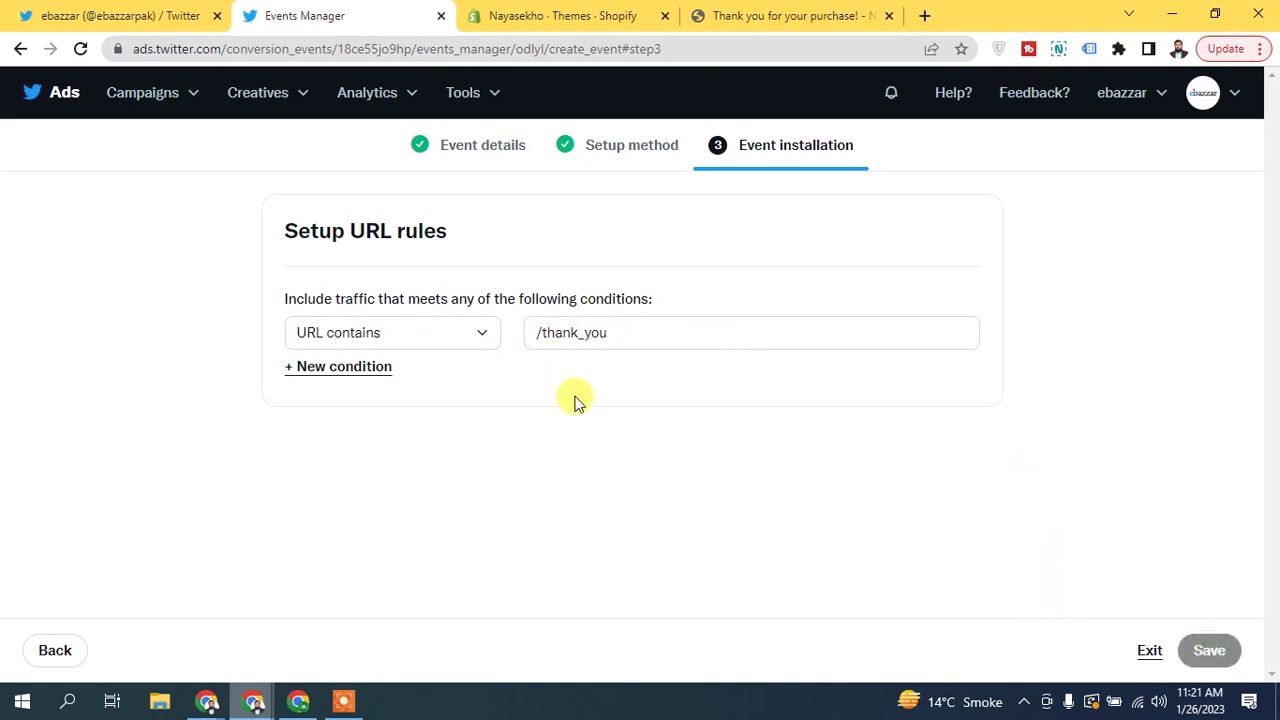
# Check the pixel's events list for the new Purchase event, view the order confirmation page and return to the storefront home page.
pyautogui.moveTo(1260, 237); pyautogui.dragTo(1260, 414)
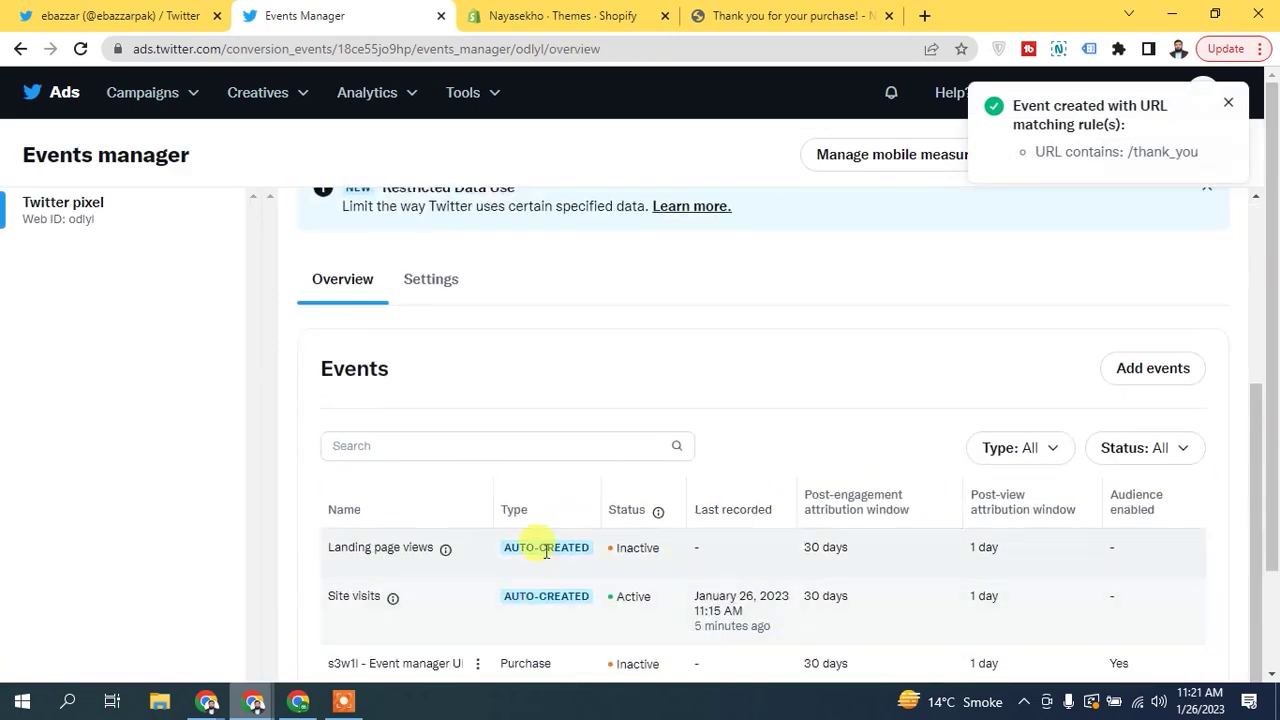
pyautogui.scroll(-1, 1275, 357)
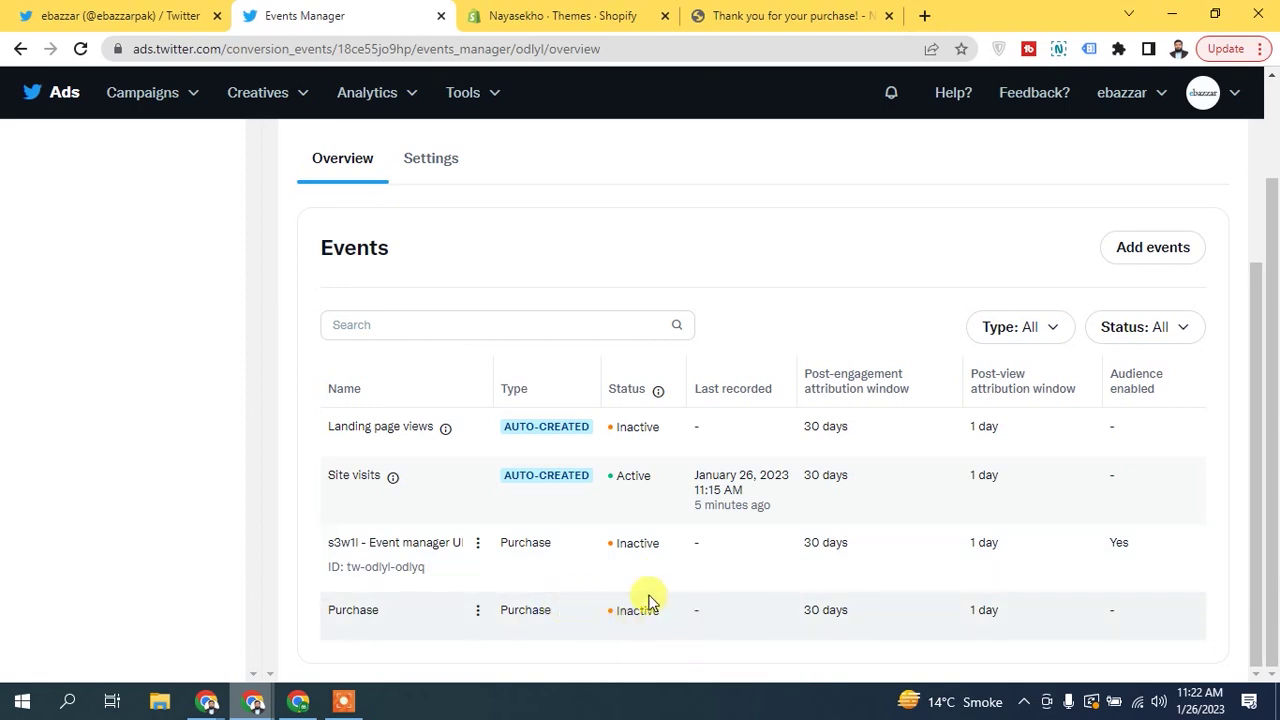
pyautogui.click(800, 15)
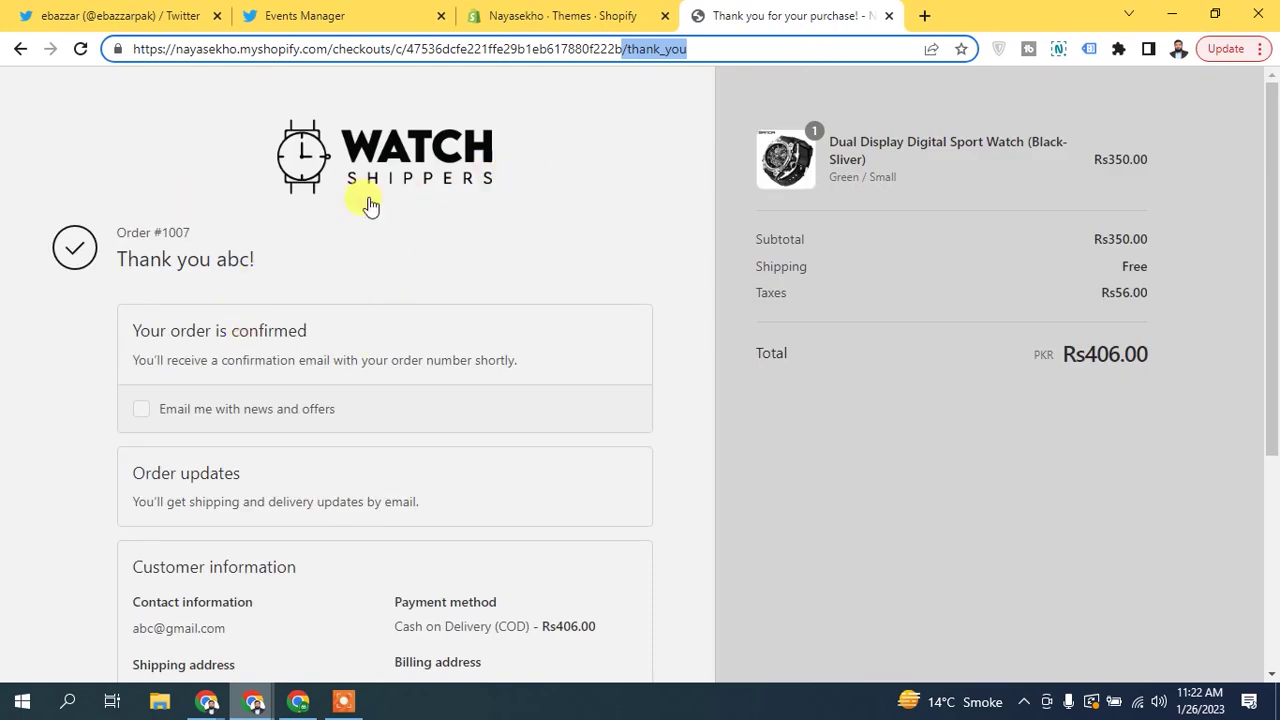
pyautogui.click(390, 148)
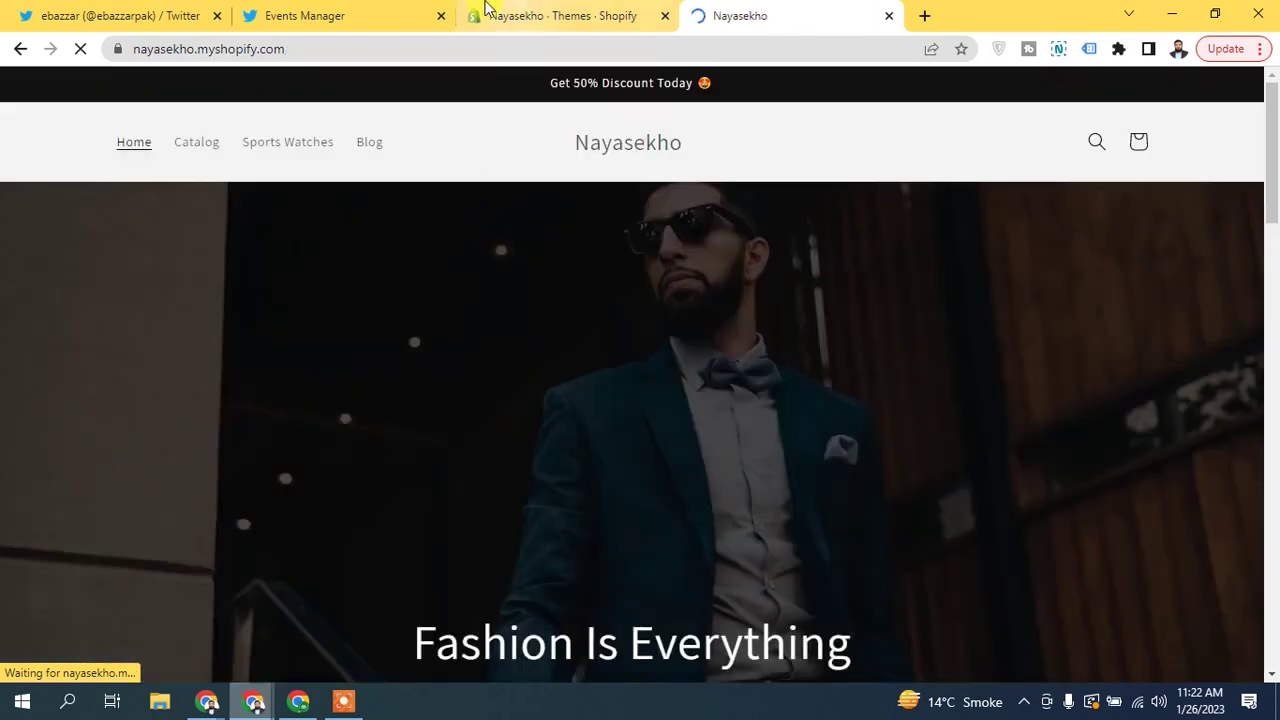
# Return to the Twitter Events Manager, start creating a new campaign and dismiss the experience survey.
pyautogui.click(313, 8)
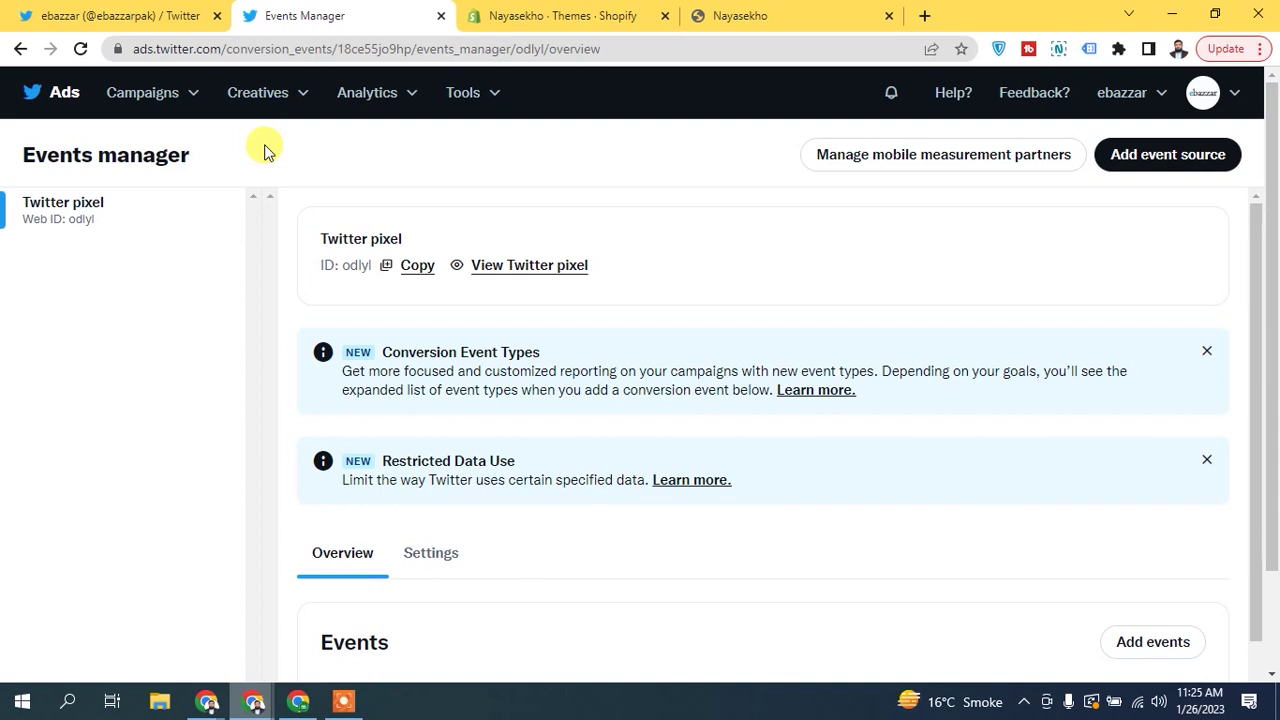
pyautogui.click(189, 94)
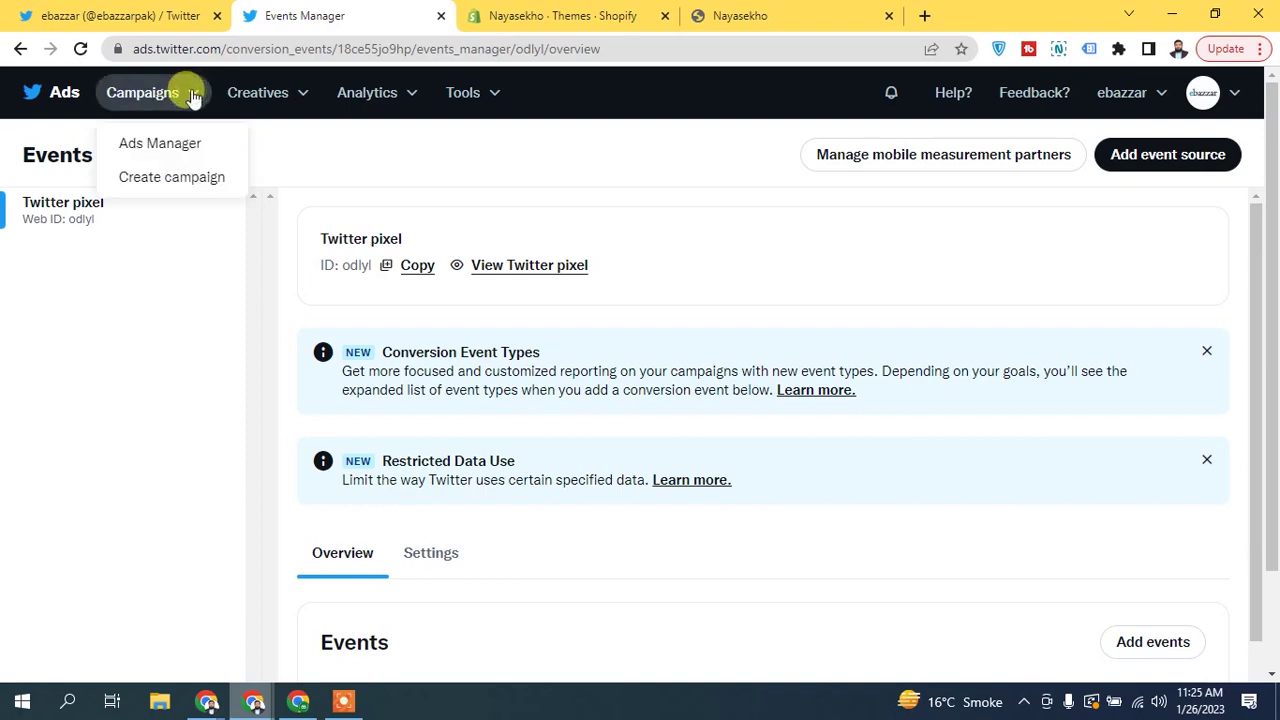
pyautogui.click(213, 177)
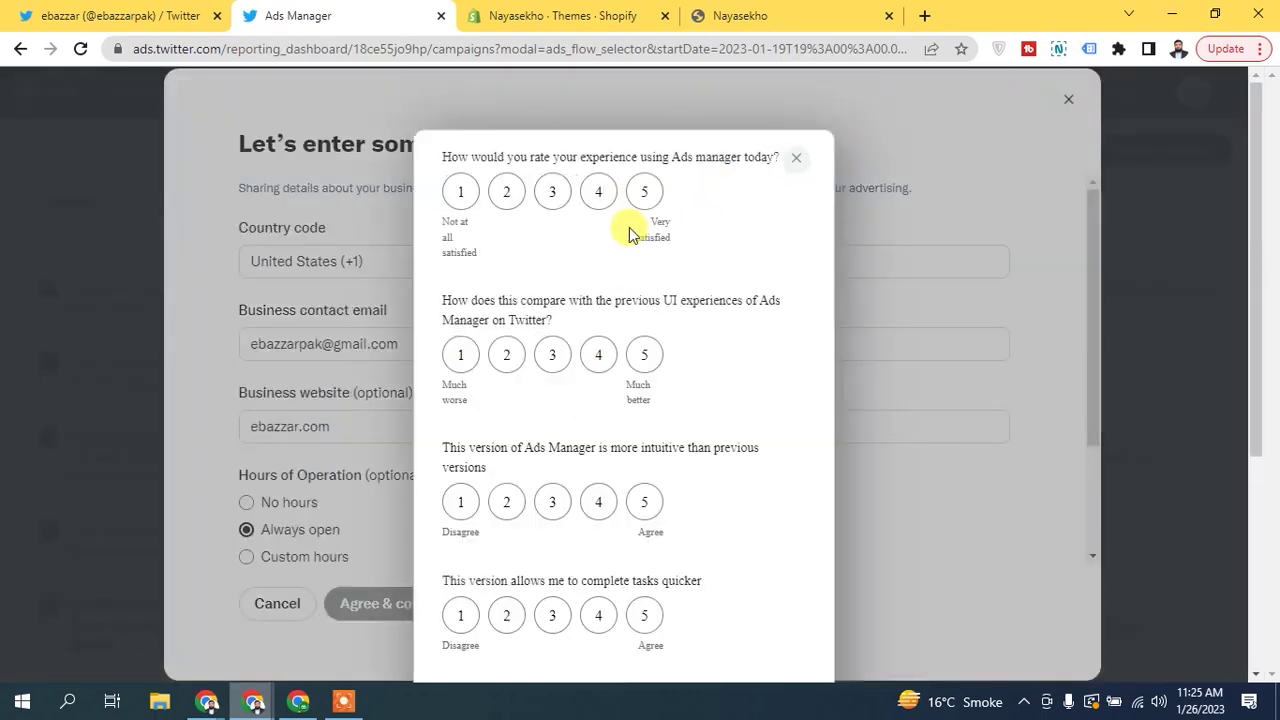
pyautogui.click(796, 158)
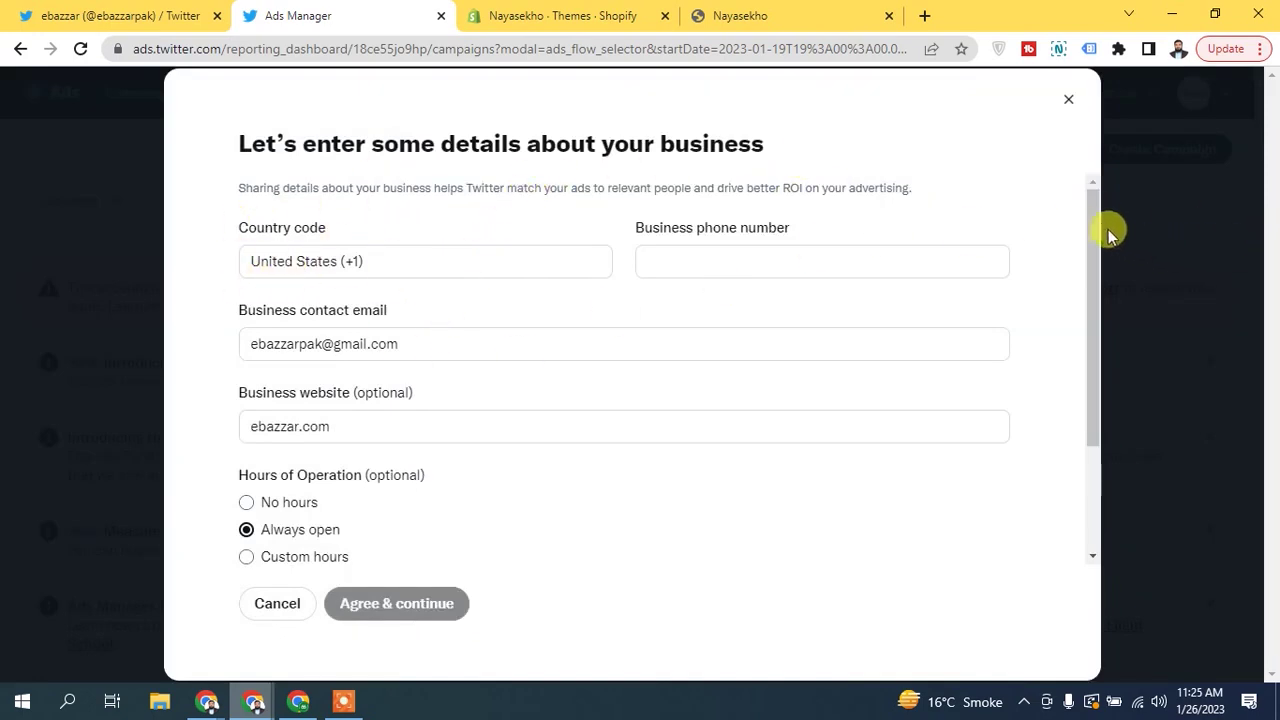
# Set the business country code to Pakistan (+92), then agree to the business details and continue.
pyautogui.moveTo(1092, 226); pyautogui.dragTo(1090, 370)
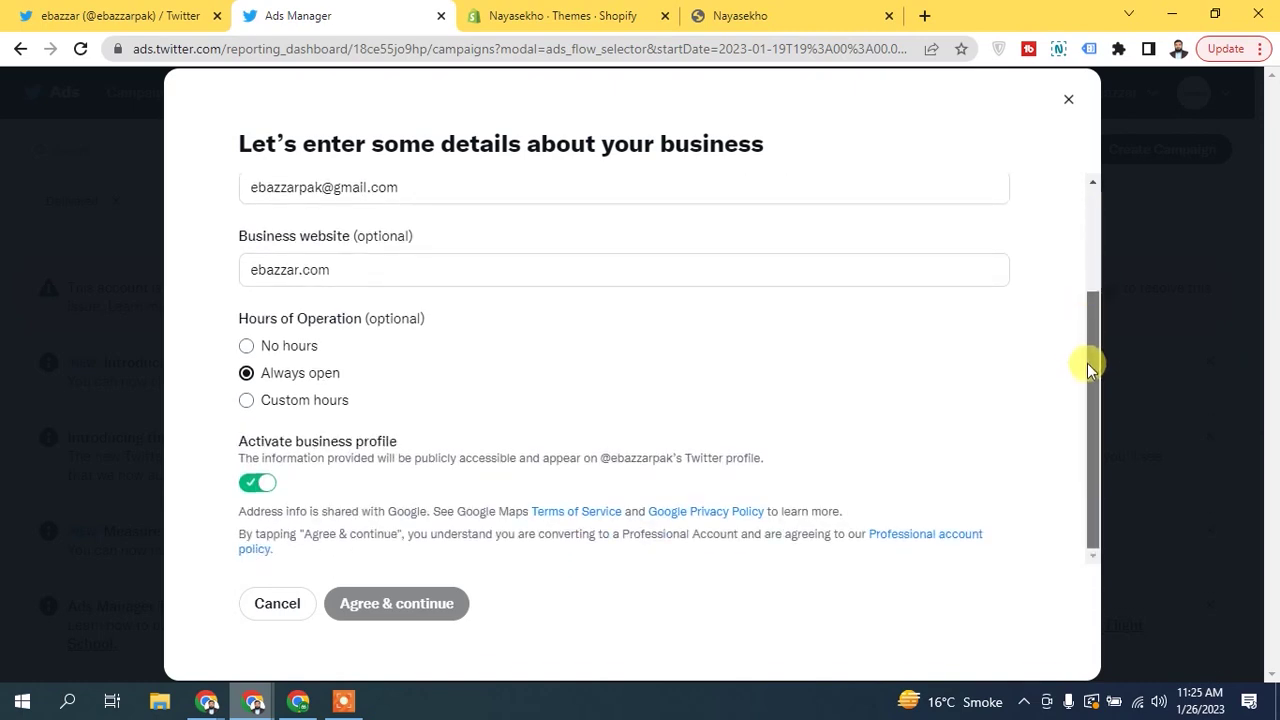
pyautogui.moveTo(1090, 370); pyautogui.dragTo(1097, 120)
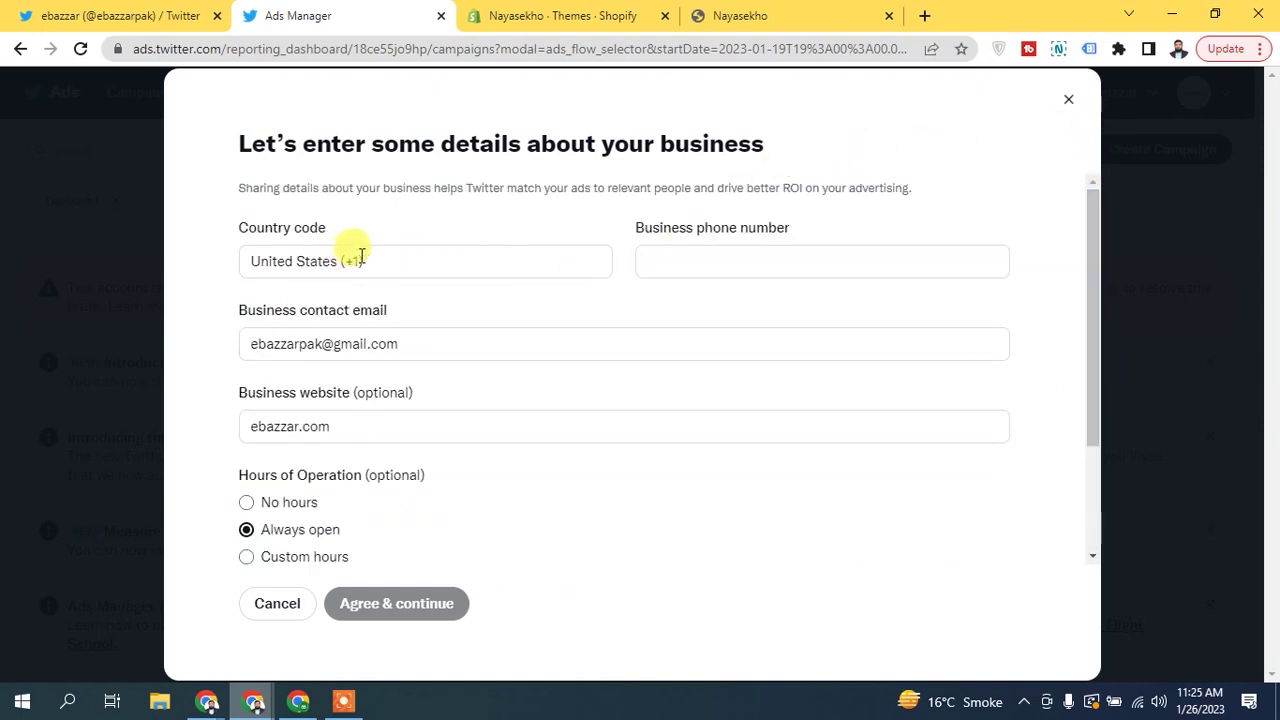
pyautogui.click(409, 266)
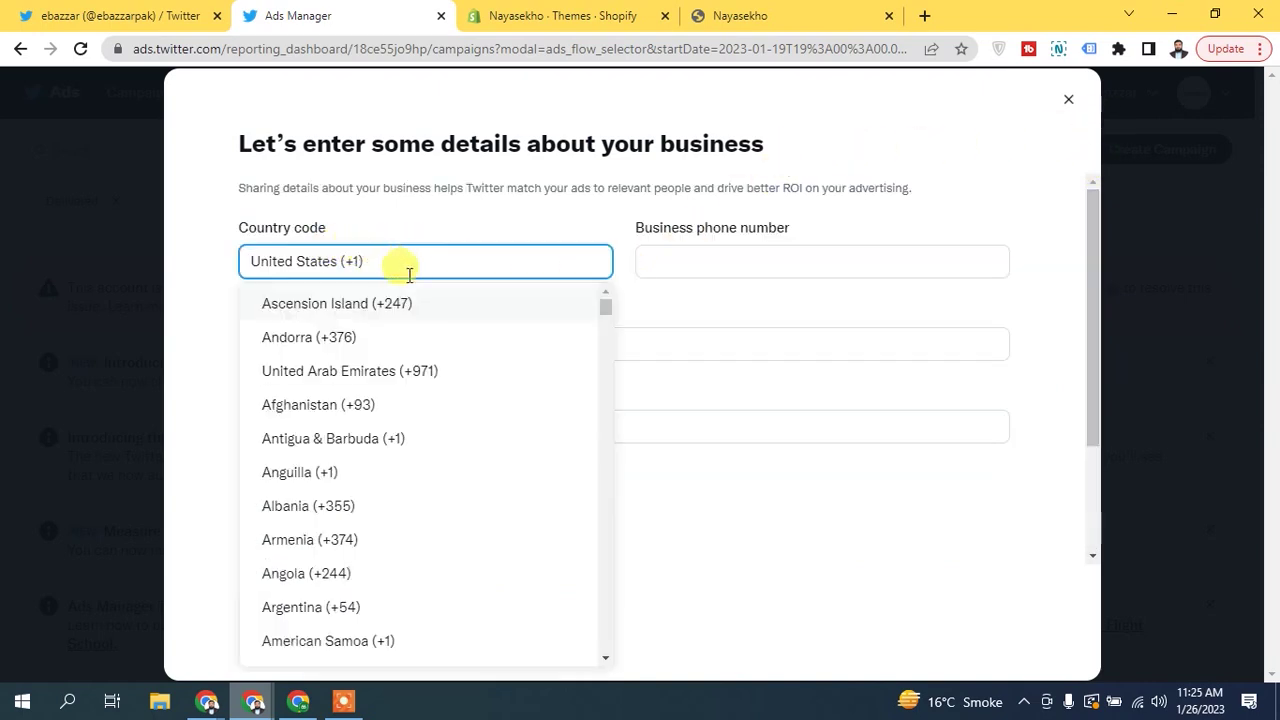
pyautogui.write('p')
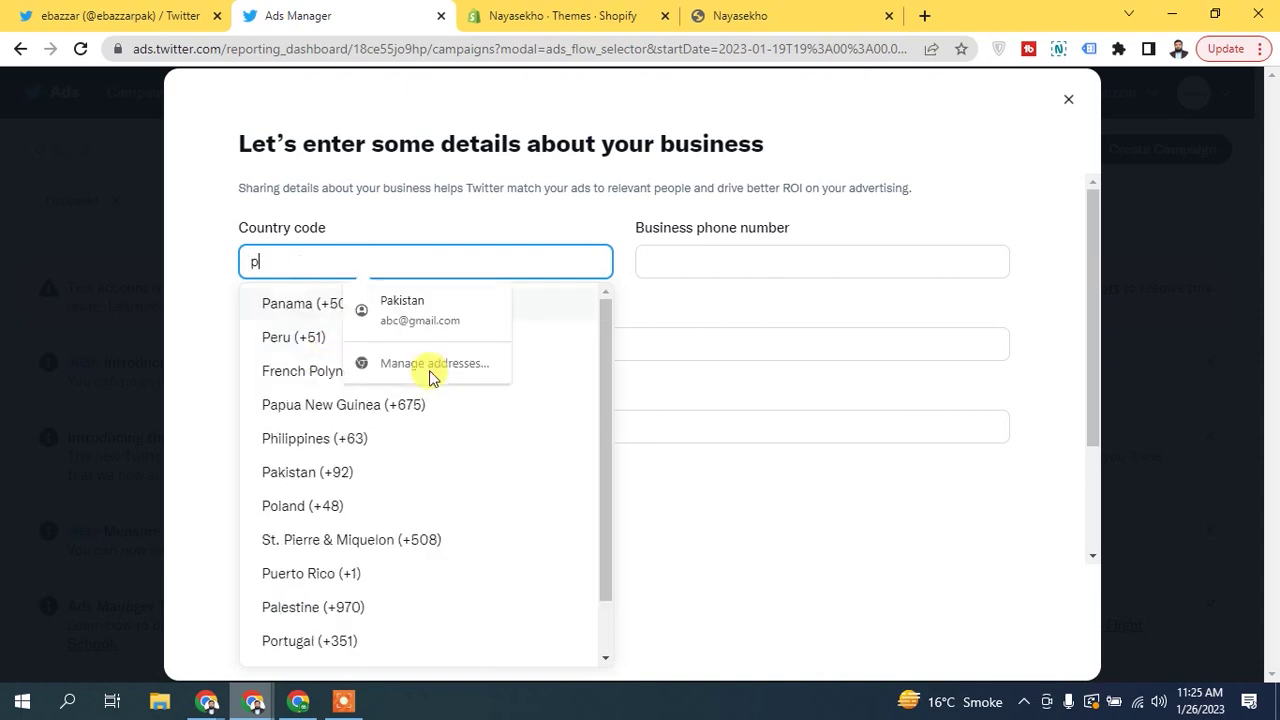
pyautogui.click(331, 470)
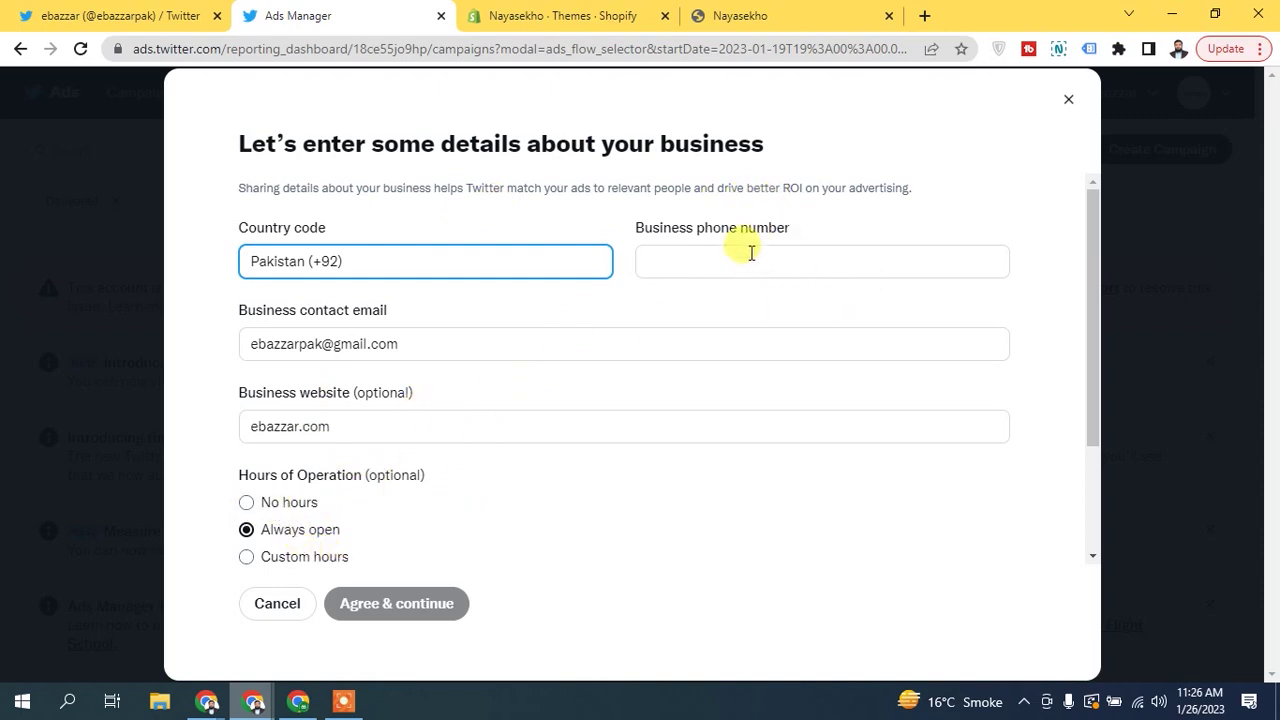
pyautogui.click(423, 610)
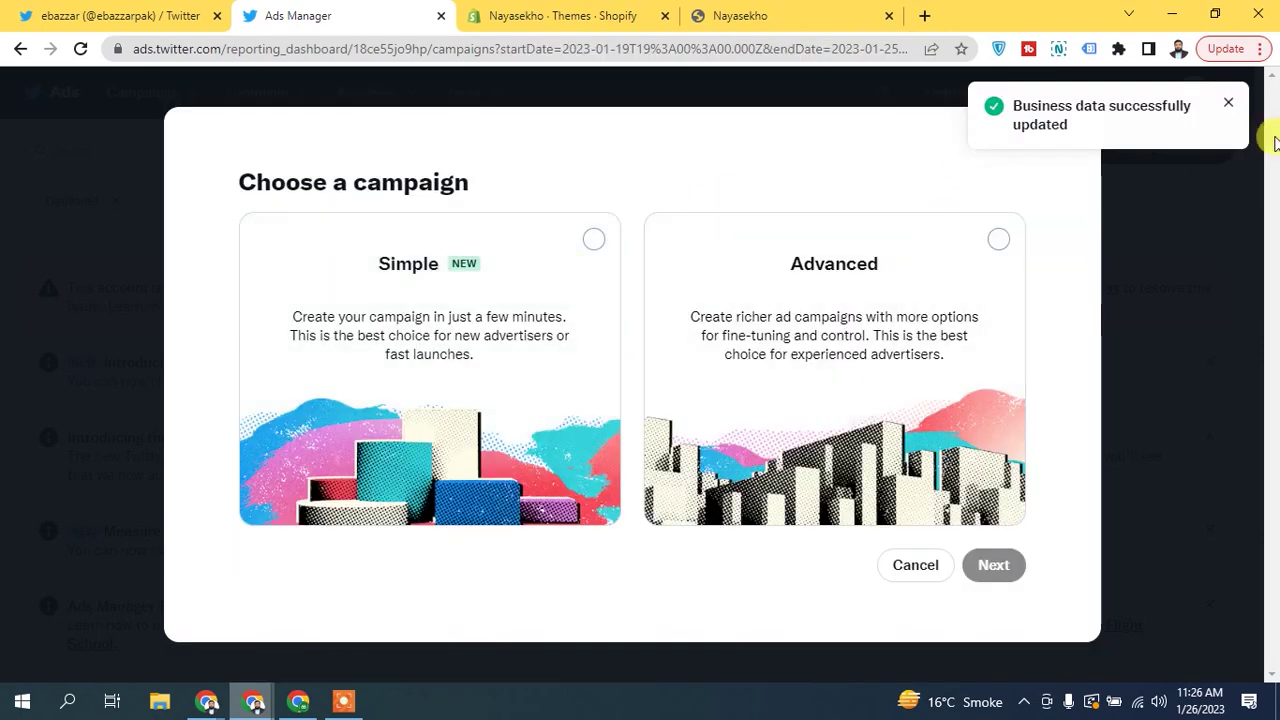
# Dismiss the business data notification and choose the Advanced campaign type.
pyautogui.click(1230, 107)
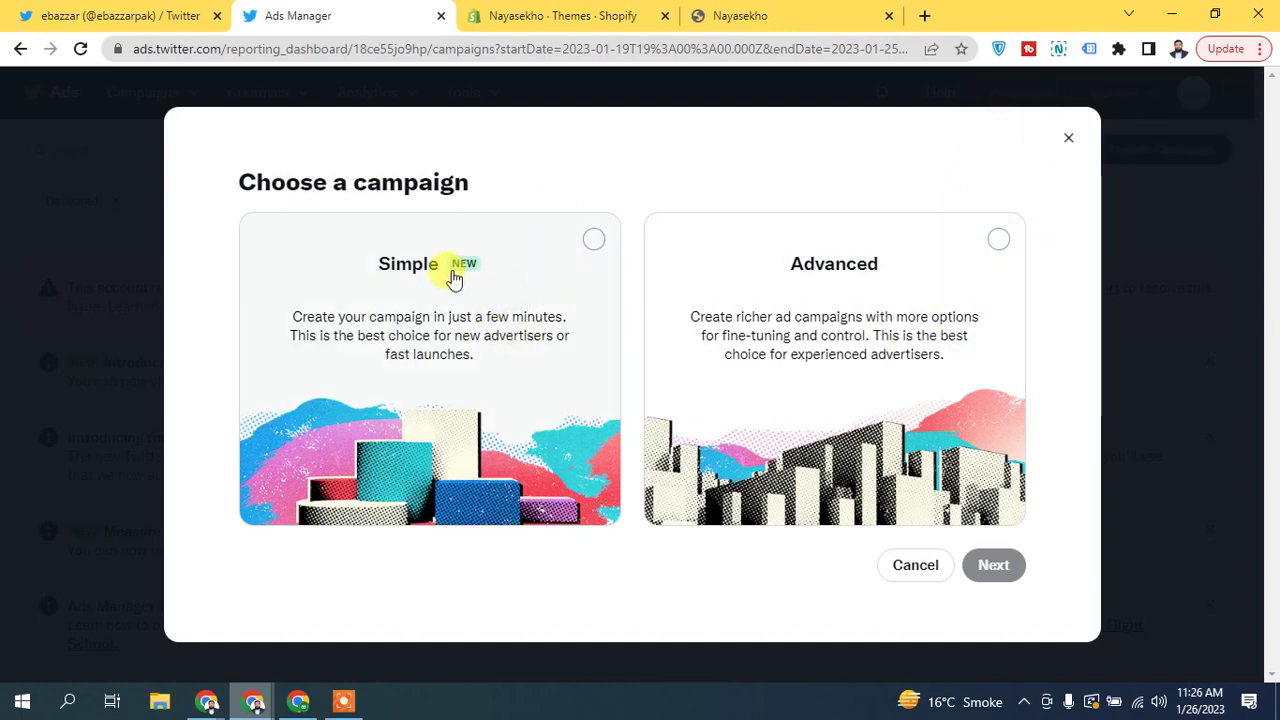
pyautogui.click(942, 284)
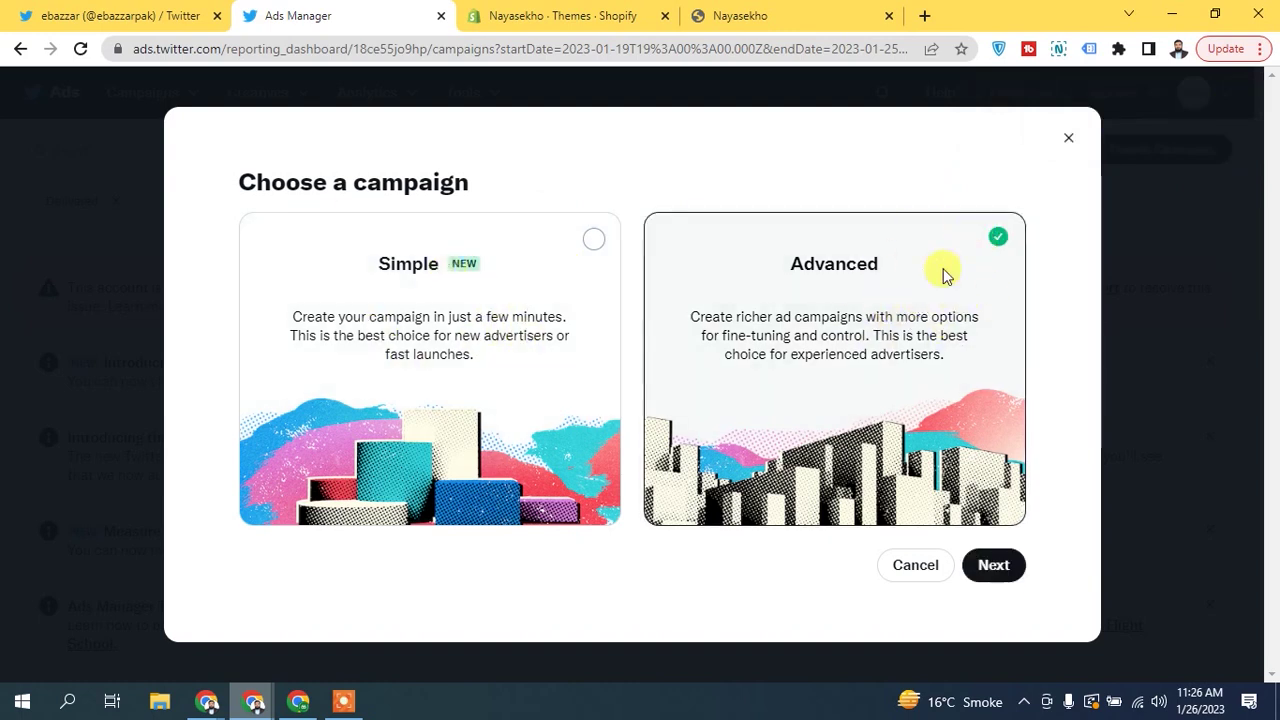
pyautogui.click(993, 570)
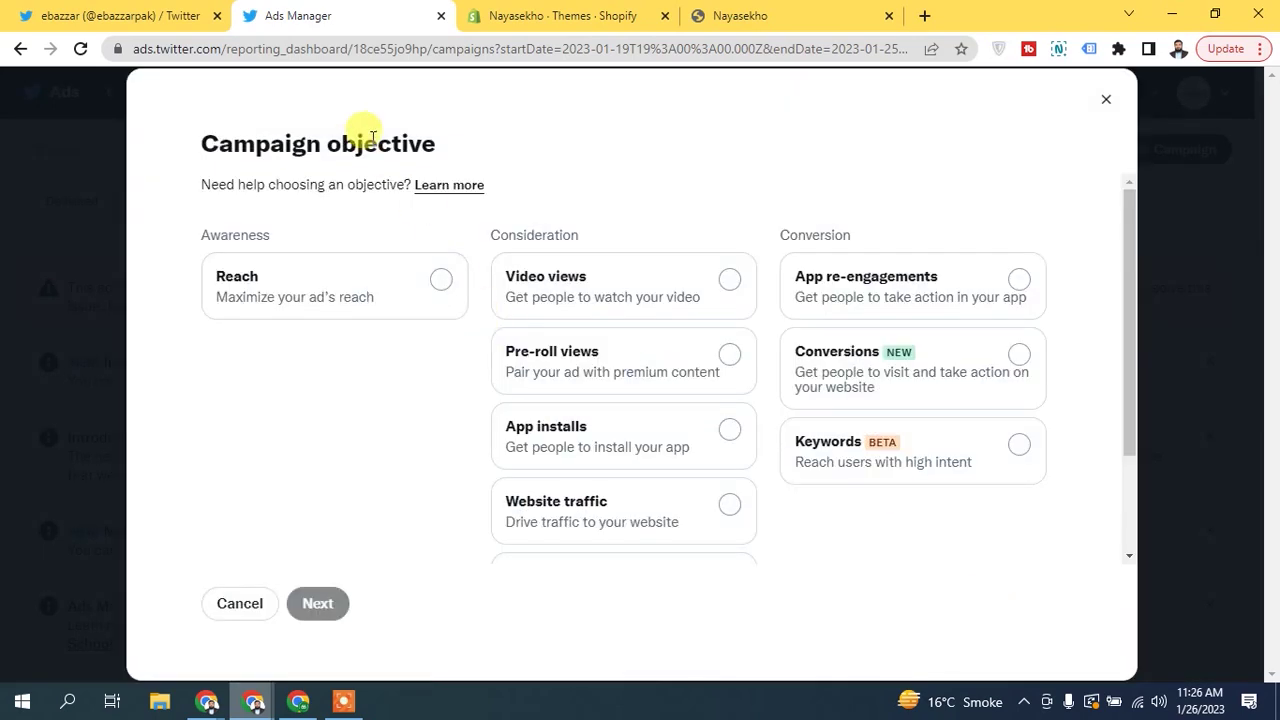
# Review the available campaign objectives, choose Conversions and accept the Twitter Ads terms and conditions.
pyautogui.moveTo(1131, 225); pyautogui.dragTo(1103, 157)
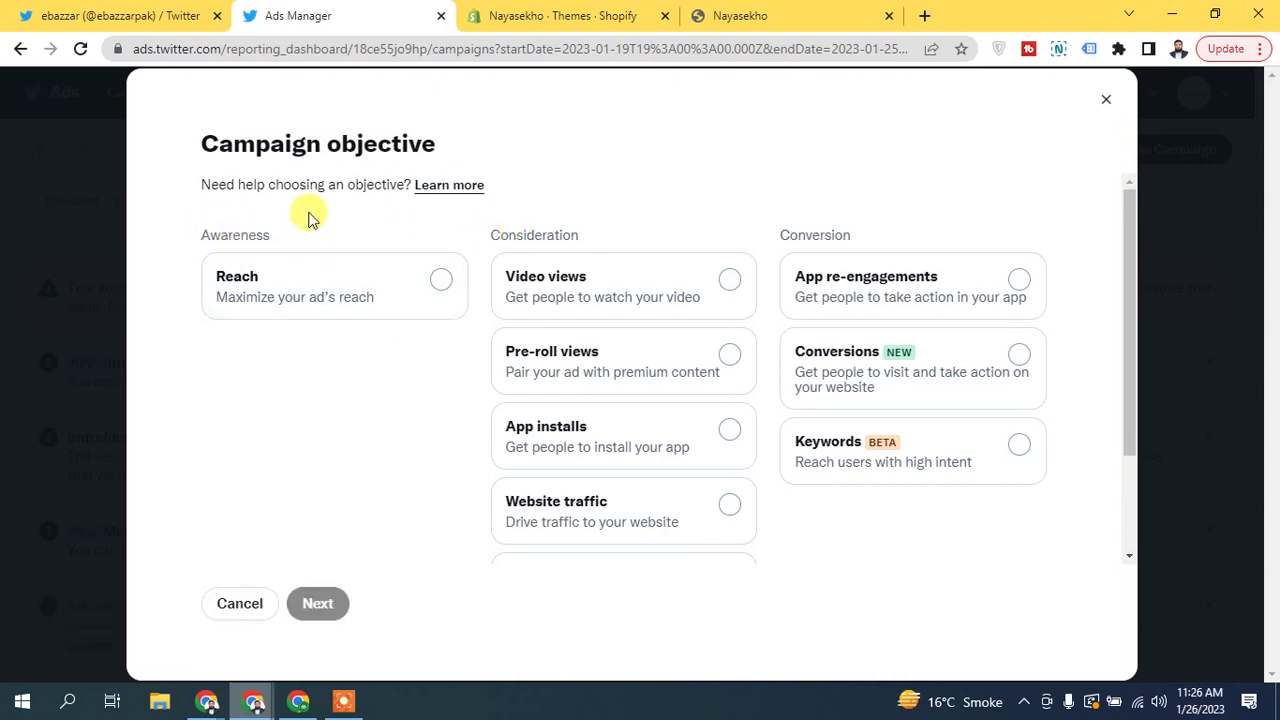
pyautogui.moveTo(209, 230); pyautogui.dragTo(317, 243)
pyautogui.click(315, 243)
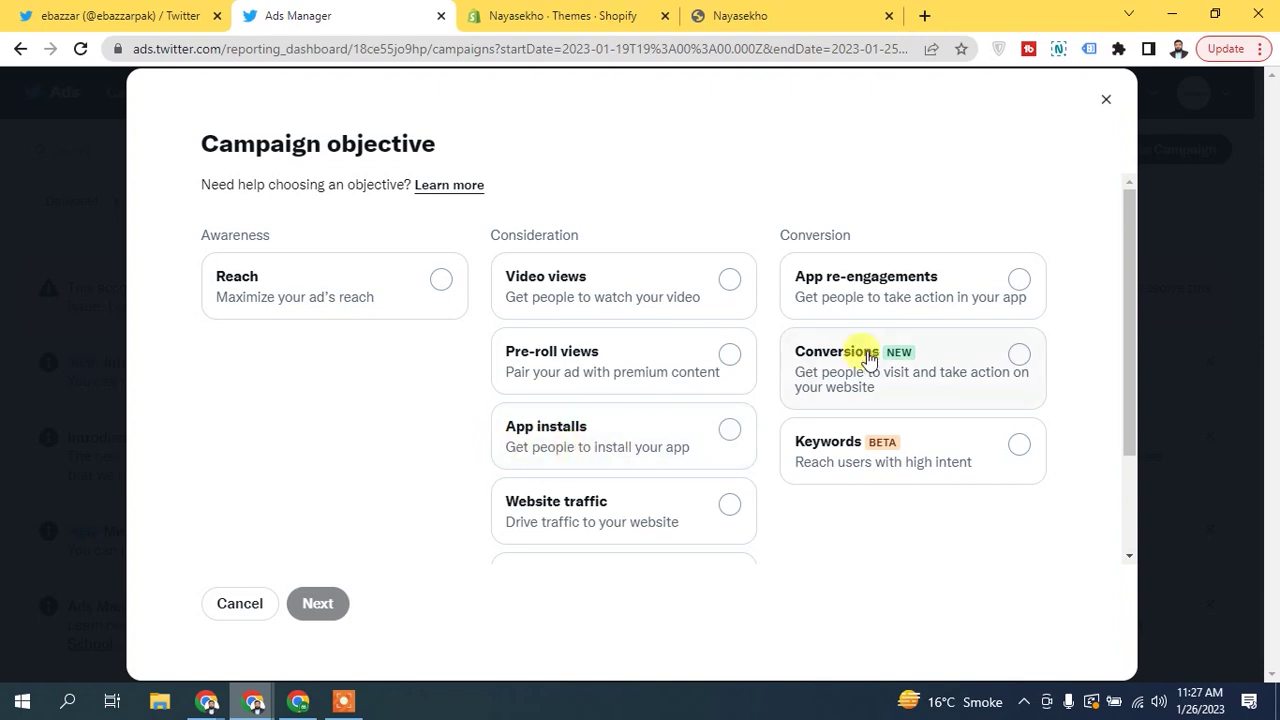
pyautogui.moveTo(1129, 225); pyautogui.dragTo(1122, 335)
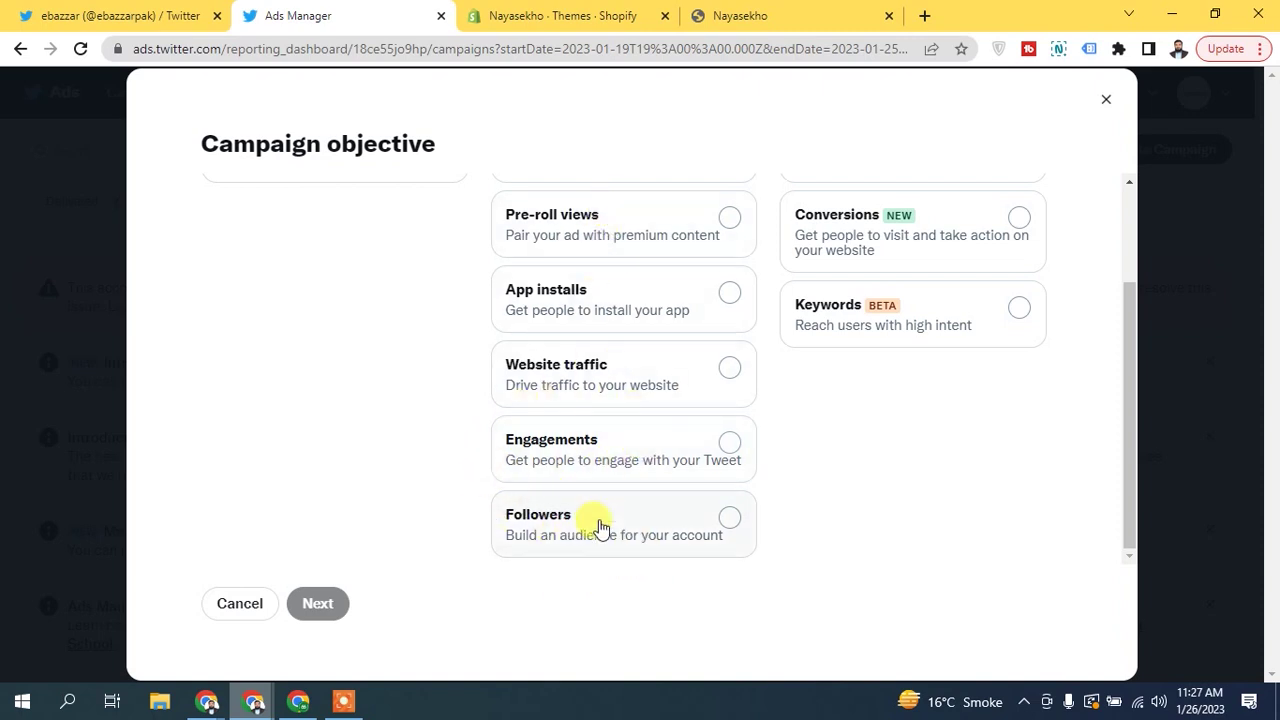
pyautogui.moveTo(1128, 451); pyautogui.dragTo(1128, 356)
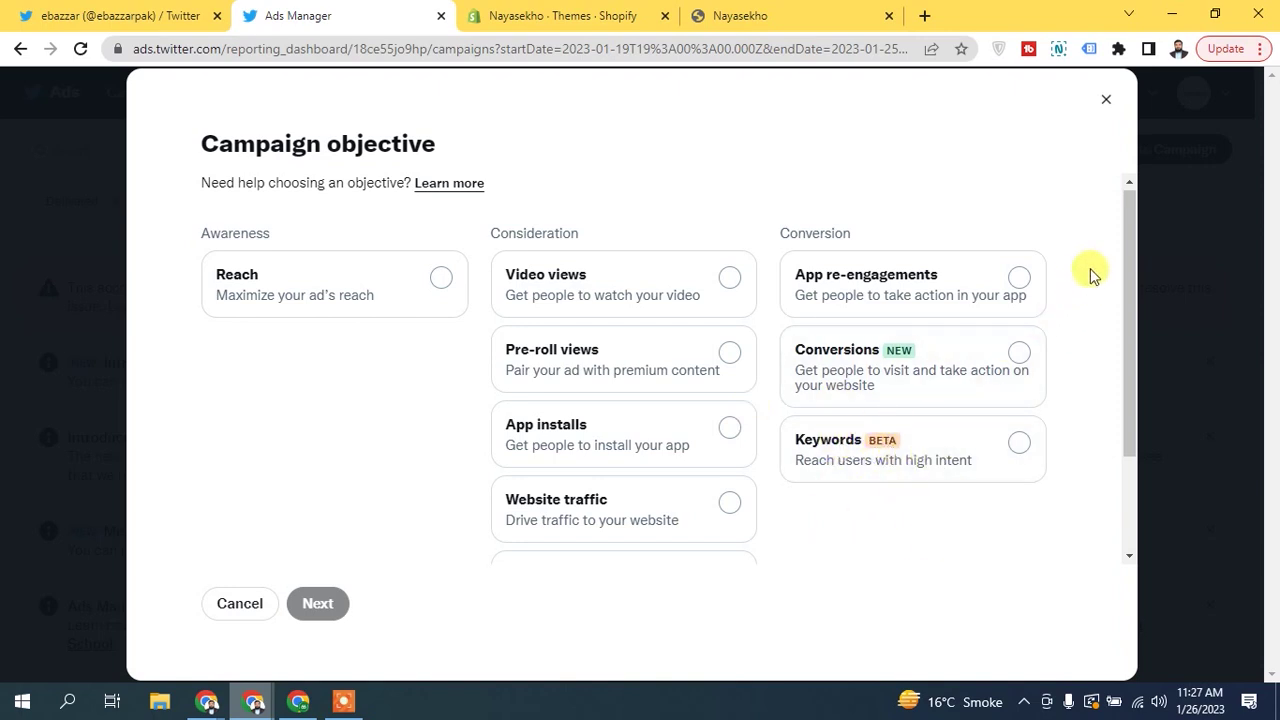
pyautogui.moveTo(1131, 220); pyautogui.dragTo(1128, 265)
pyautogui.click(1006, 305)
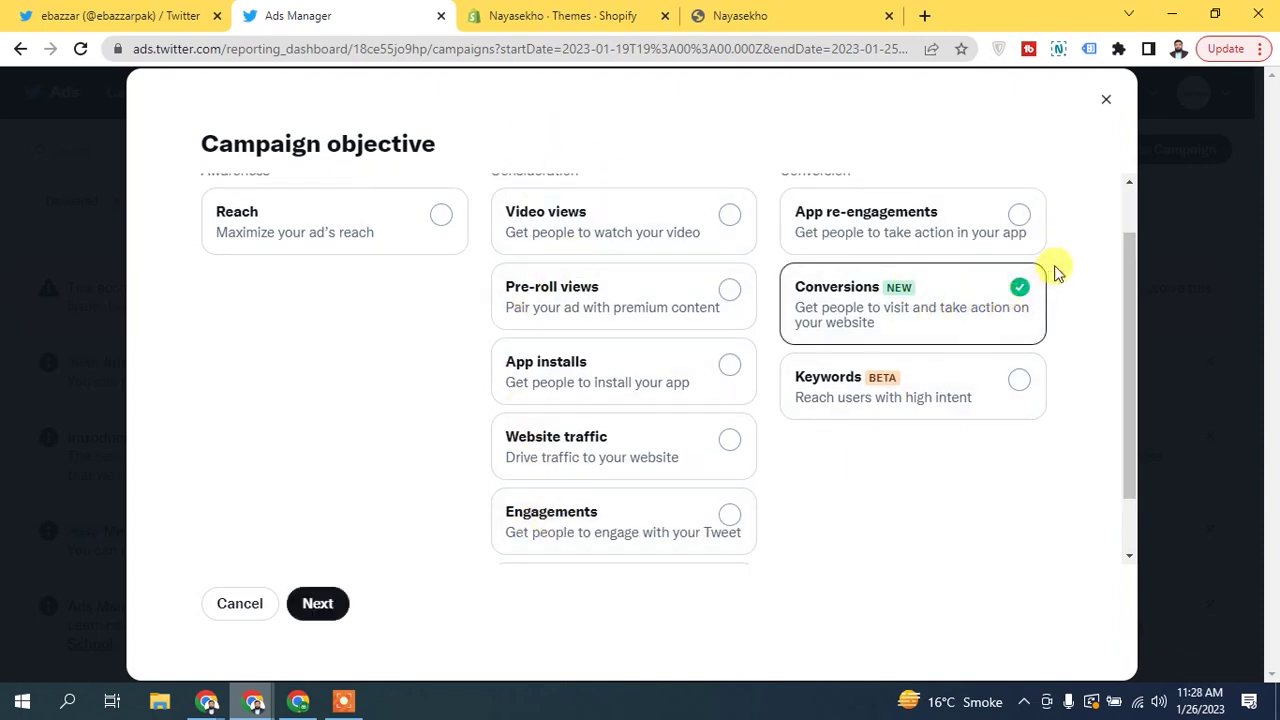
pyautogui.moveTo(1135, 248); pyautogui.dragTo(1114, 371)
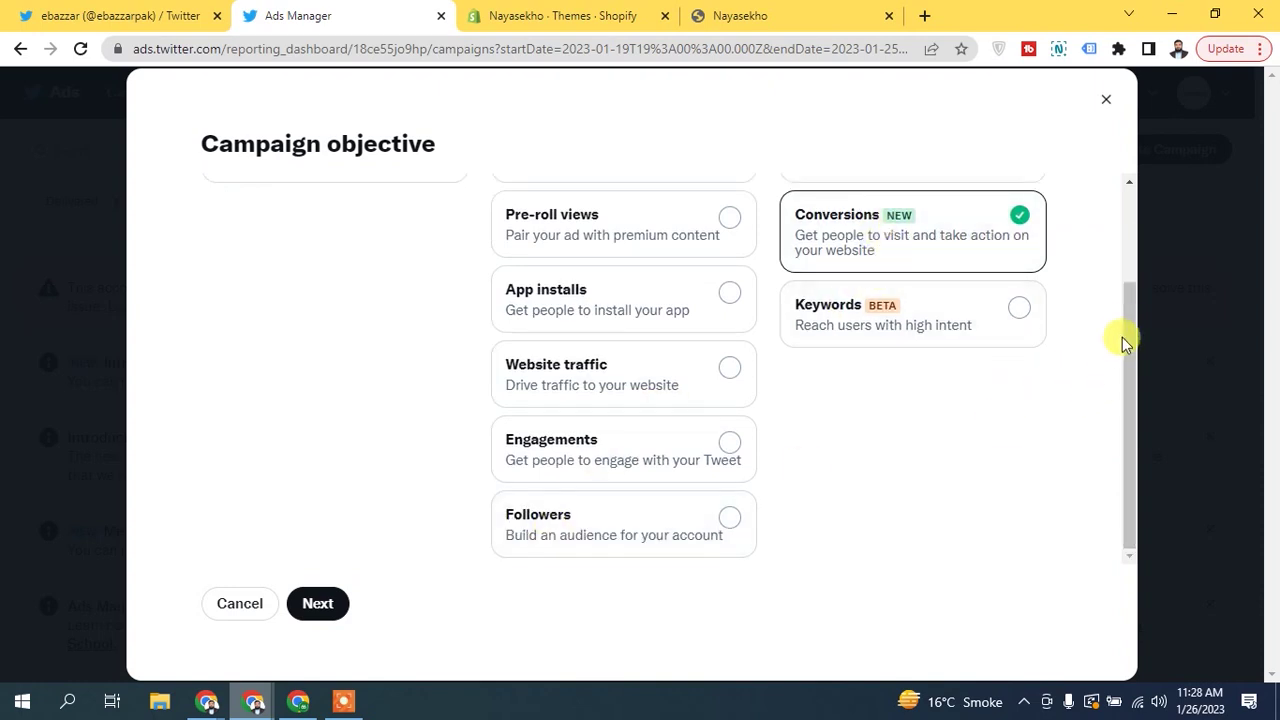
pyautogui.moveTo(1120, 337); pyautogui.dragTo(1129, 266)
pyautogui.click(318, 605)
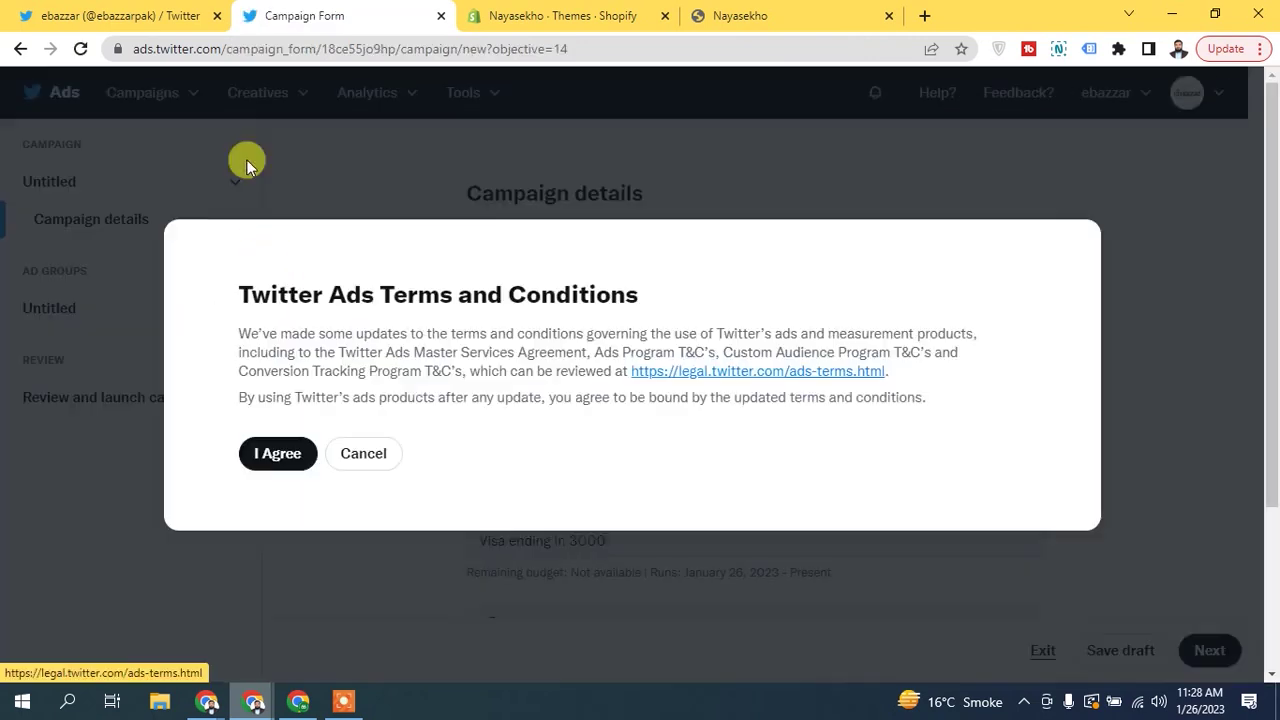
pyautogui.click(277, 451)
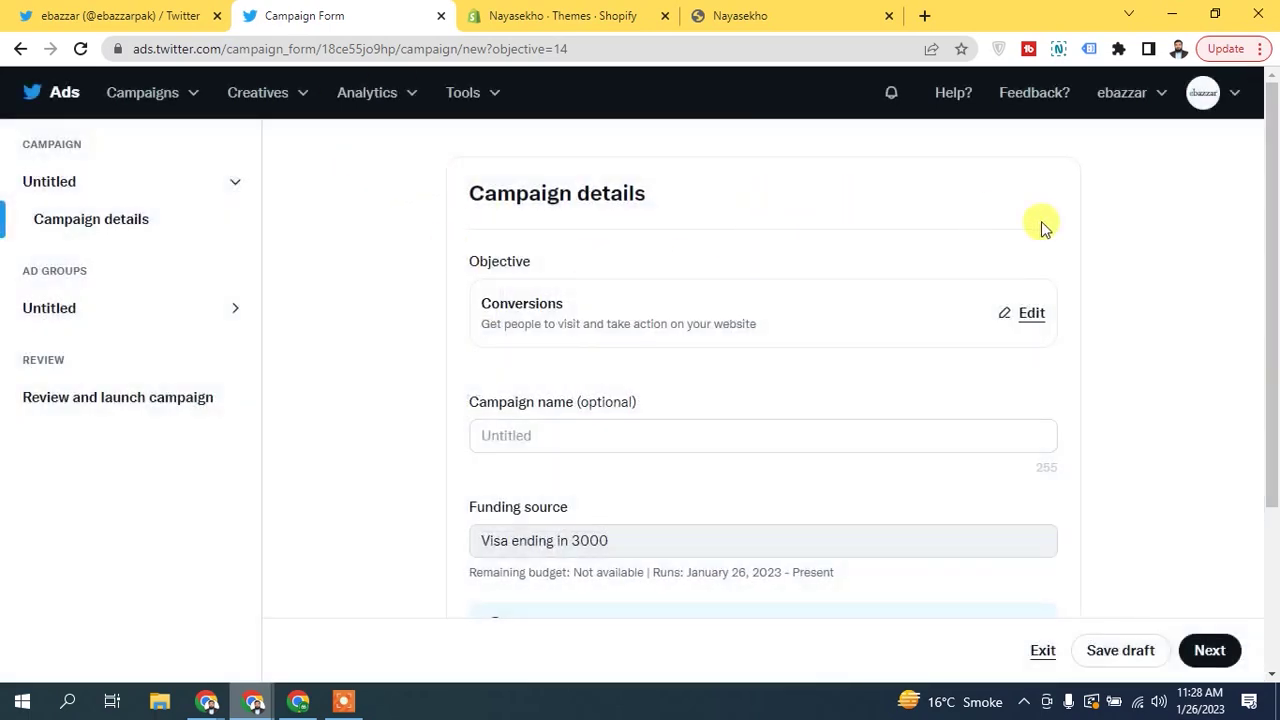
# Name the campaign "First Conversion Campaign".
pyautogui.scroll(-1, 674, 251)
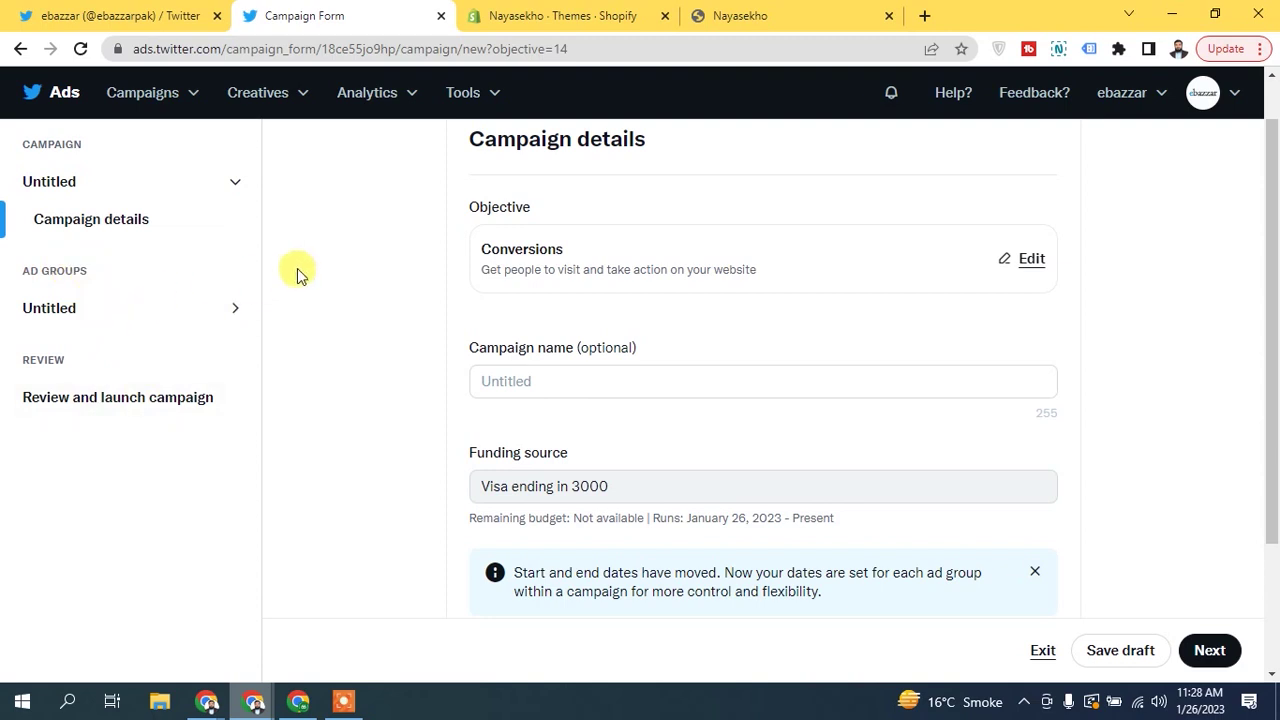
pyautogui.scroll(-1, 1275, 280)
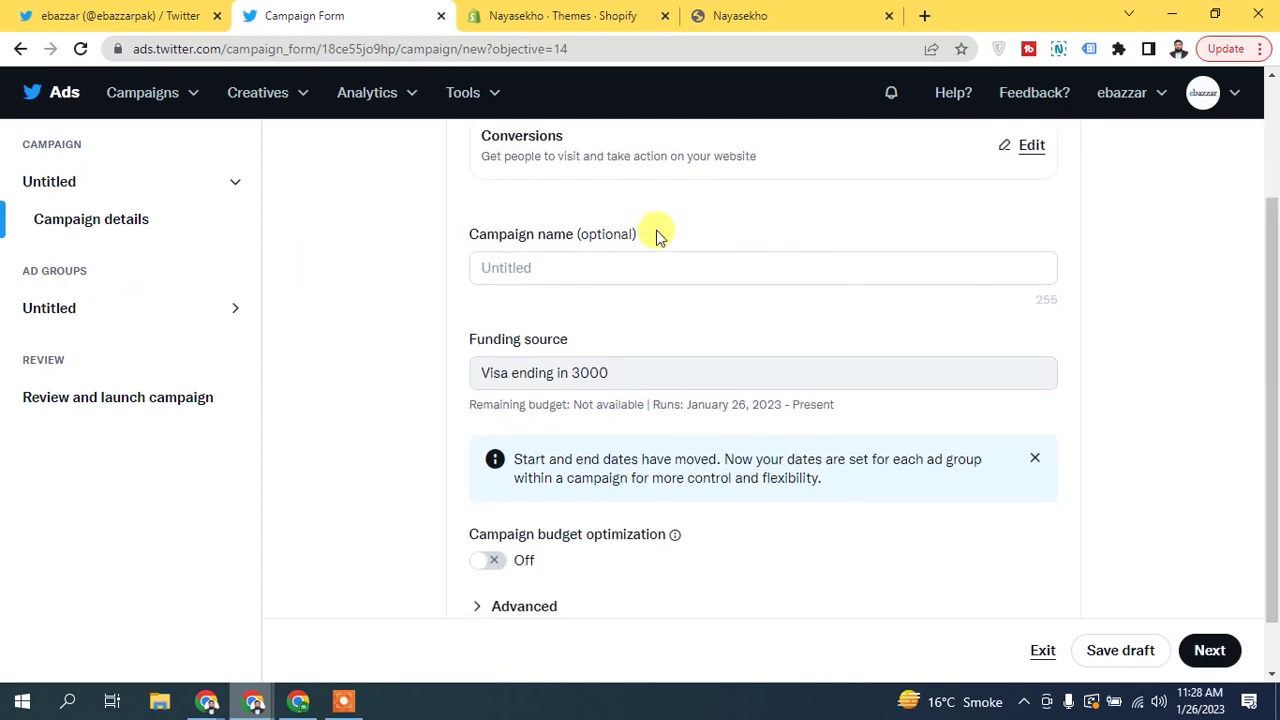
pyautogui.click(535, 268)
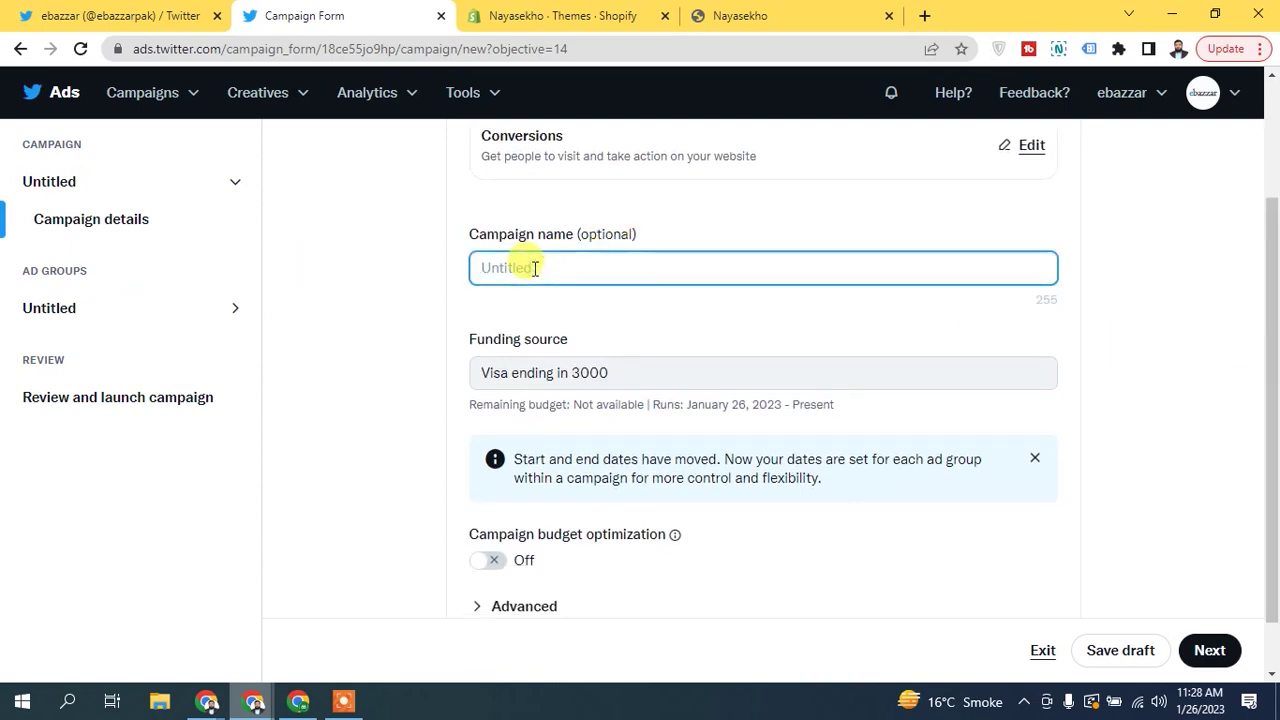
pyautogui.write('First')
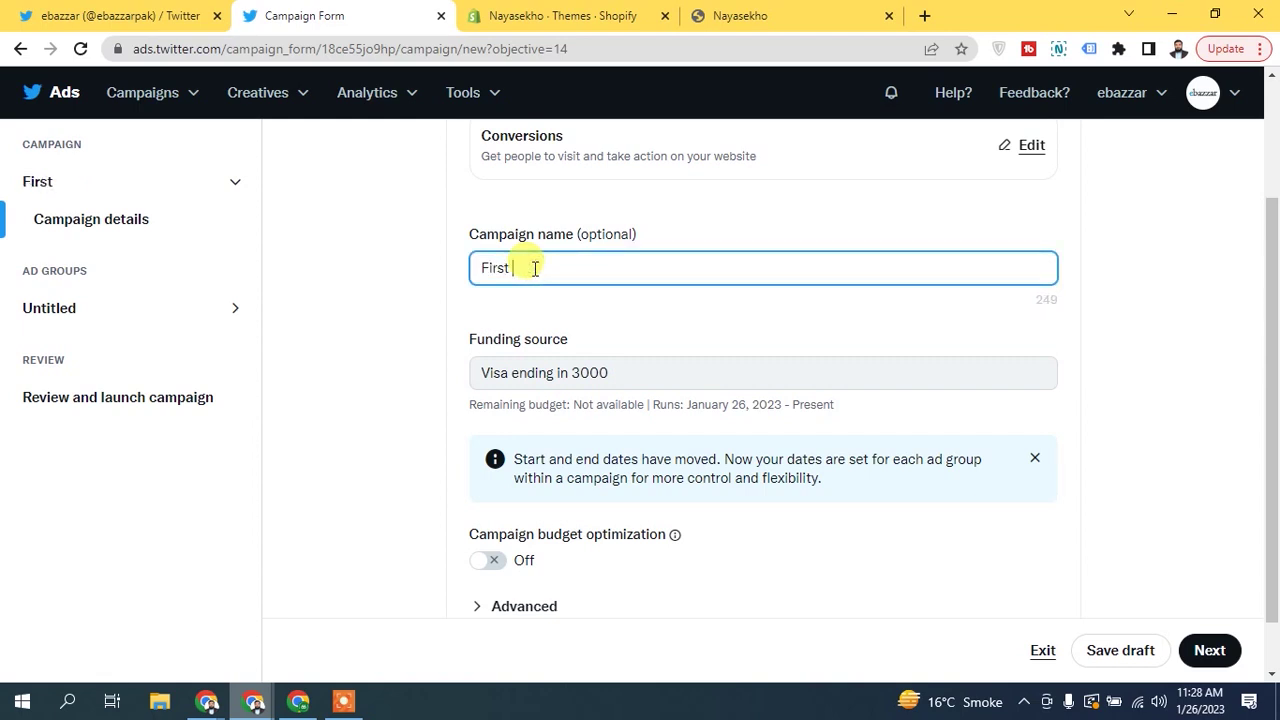
pyautogui.write(' Conversion Campaig')
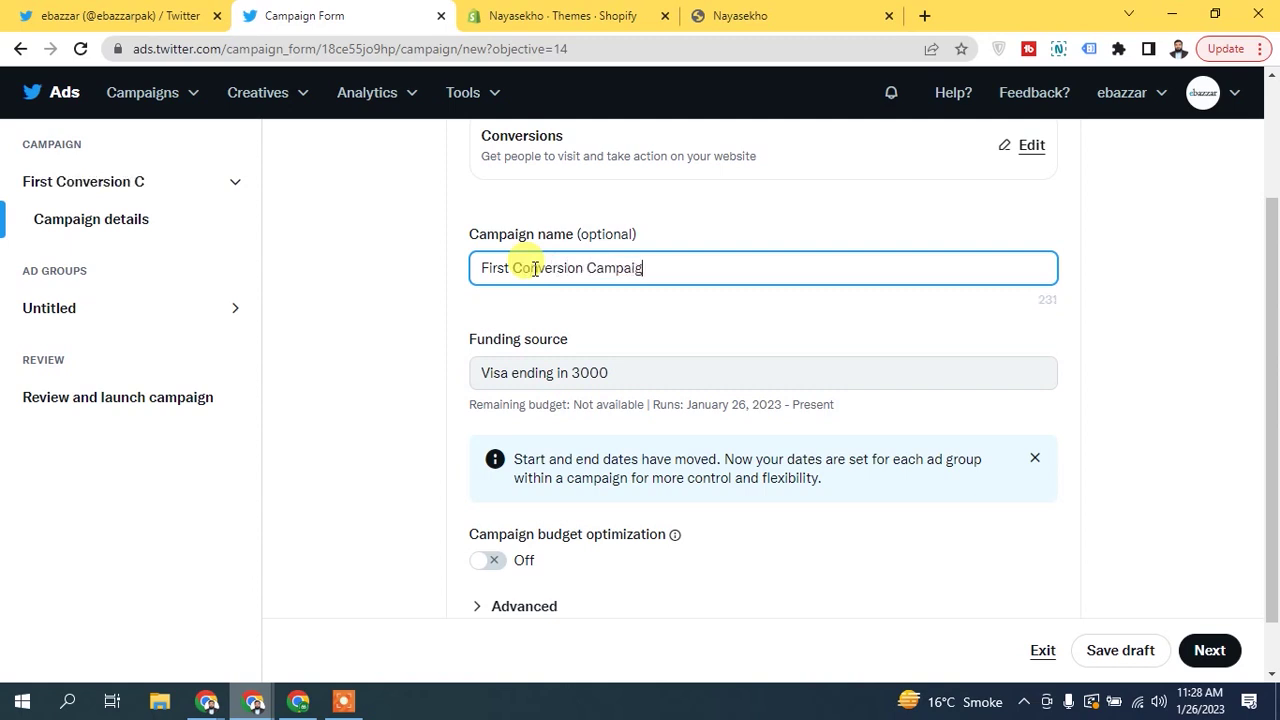
pyautogui.write('n')
pyautogui.click(553, 203)
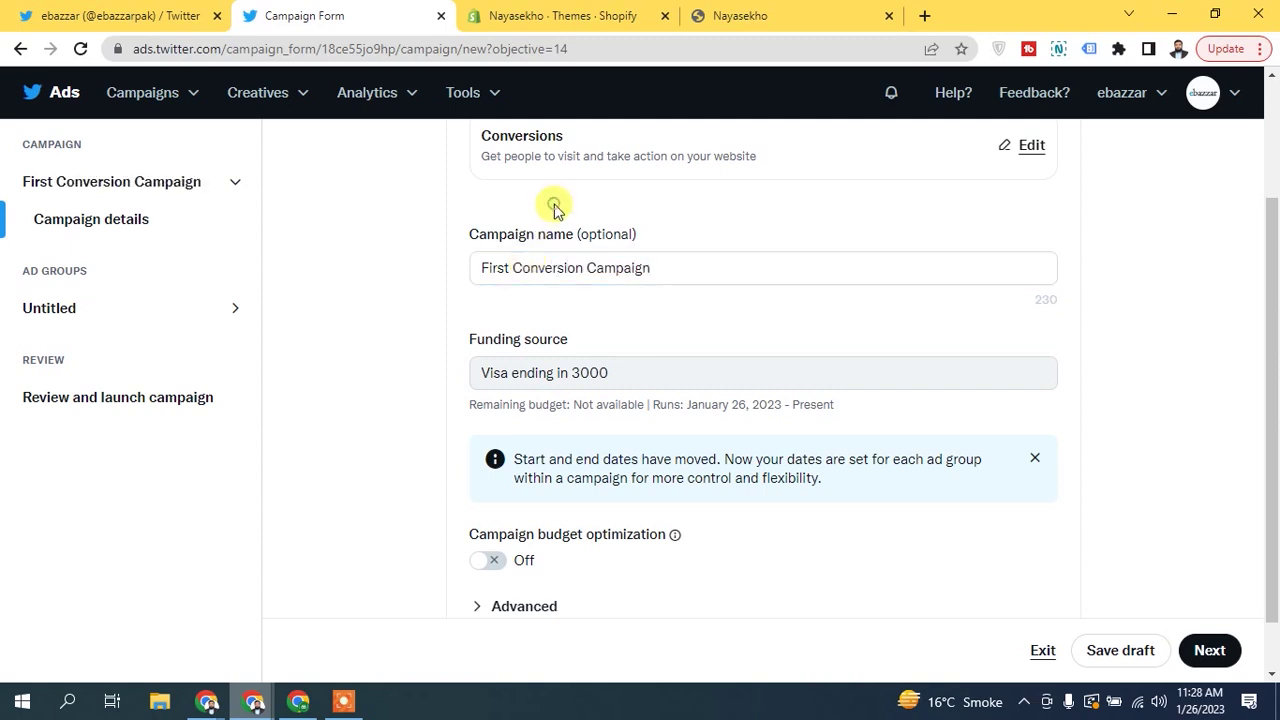
# Dismiss the start and end dates notice and review the advanced campaign spend cap setting.
pyautogui.scroll(-2, 1268, 348)
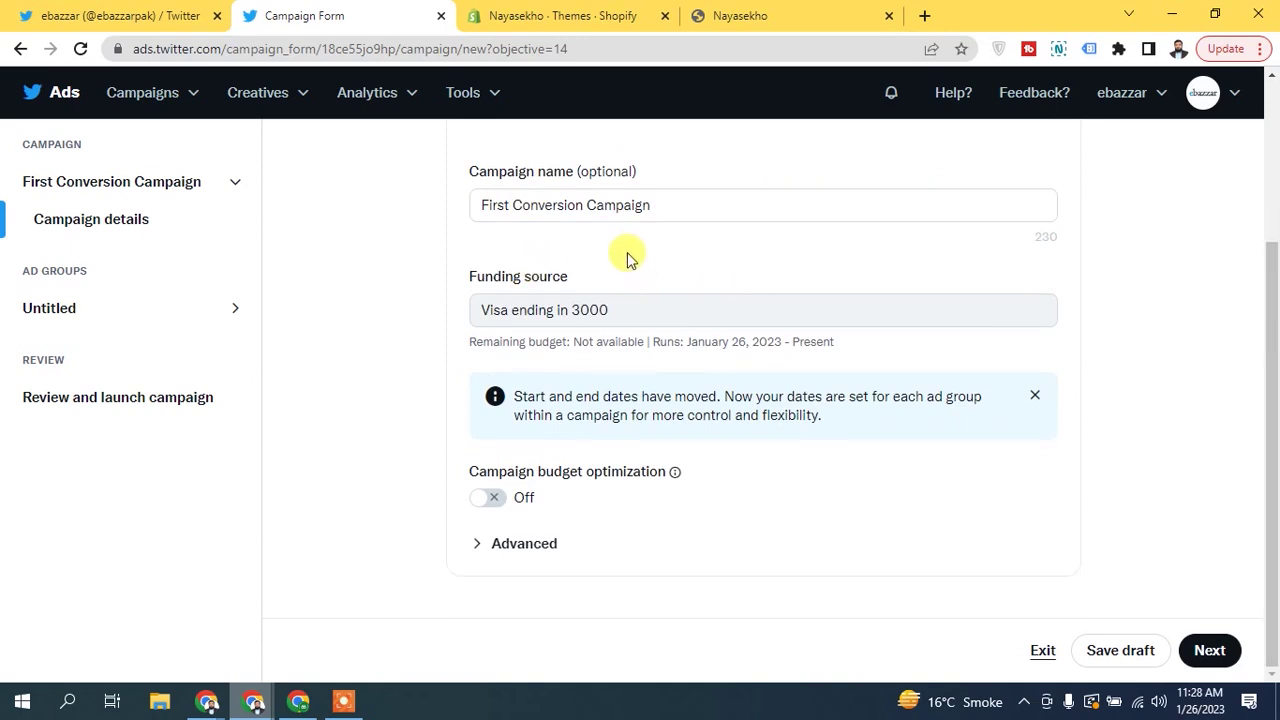
pyautogui.click(1036, 396)
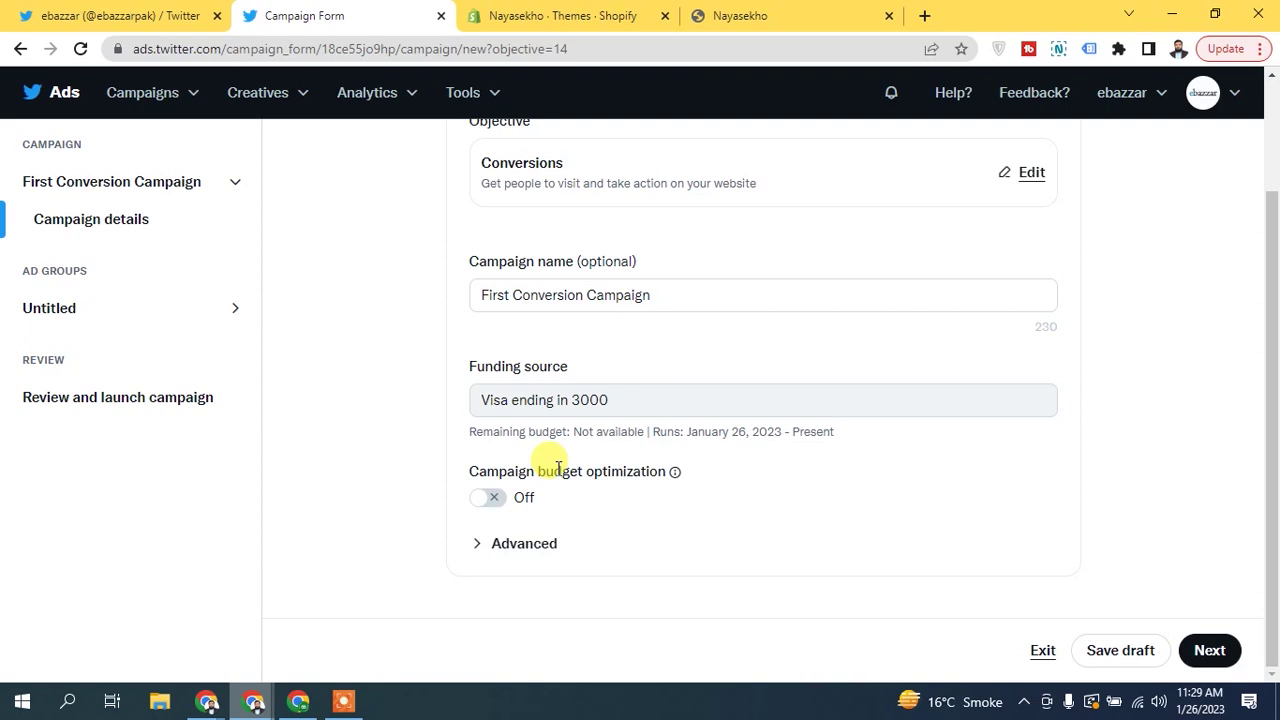
pyautogui.click(524, 548)
pyautogui.scroll(-1, 1268, 500)
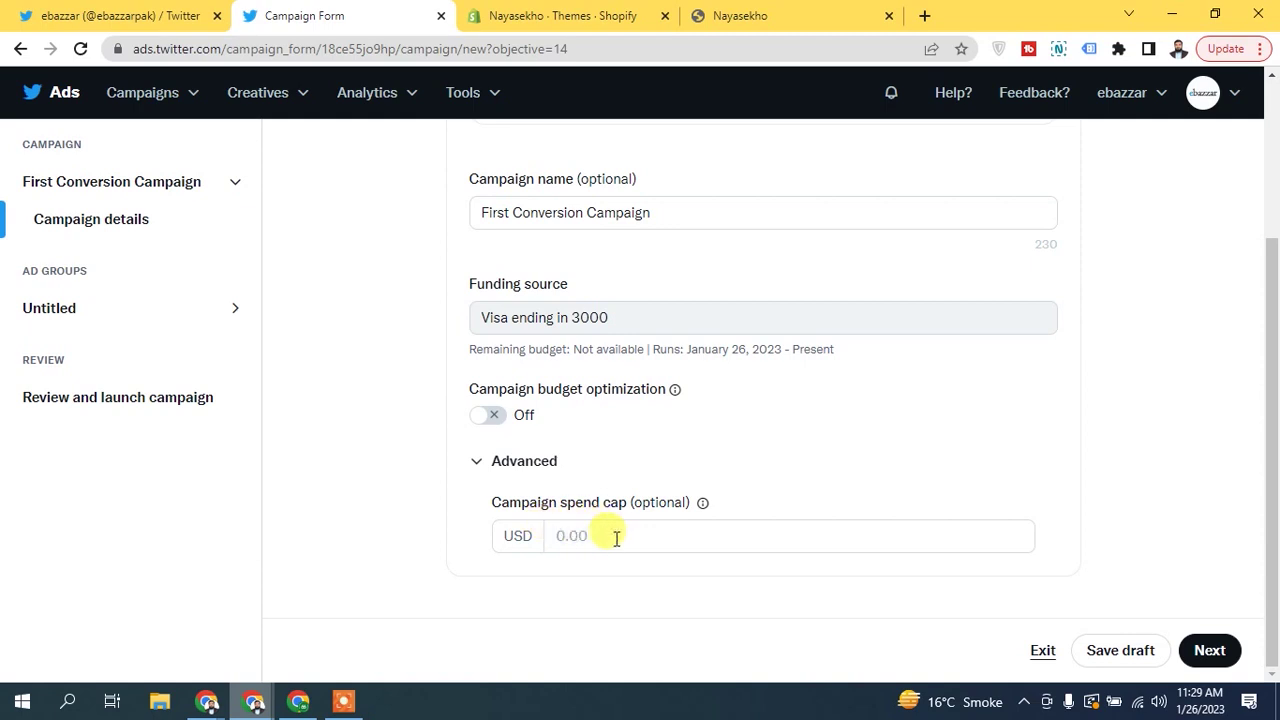
pyautogui.click(494, 462)
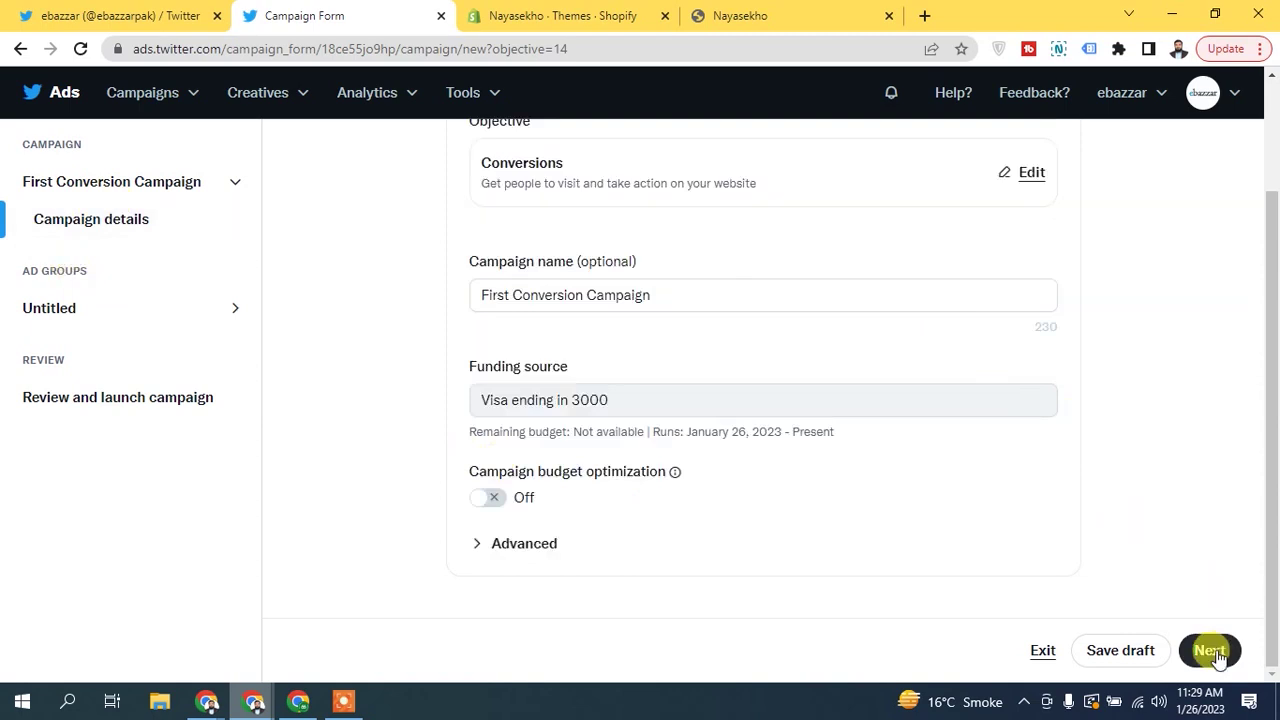
pyautogui.scroll(2, 1275, 443)
pyautogui.scroll(-2, 1275, 443)
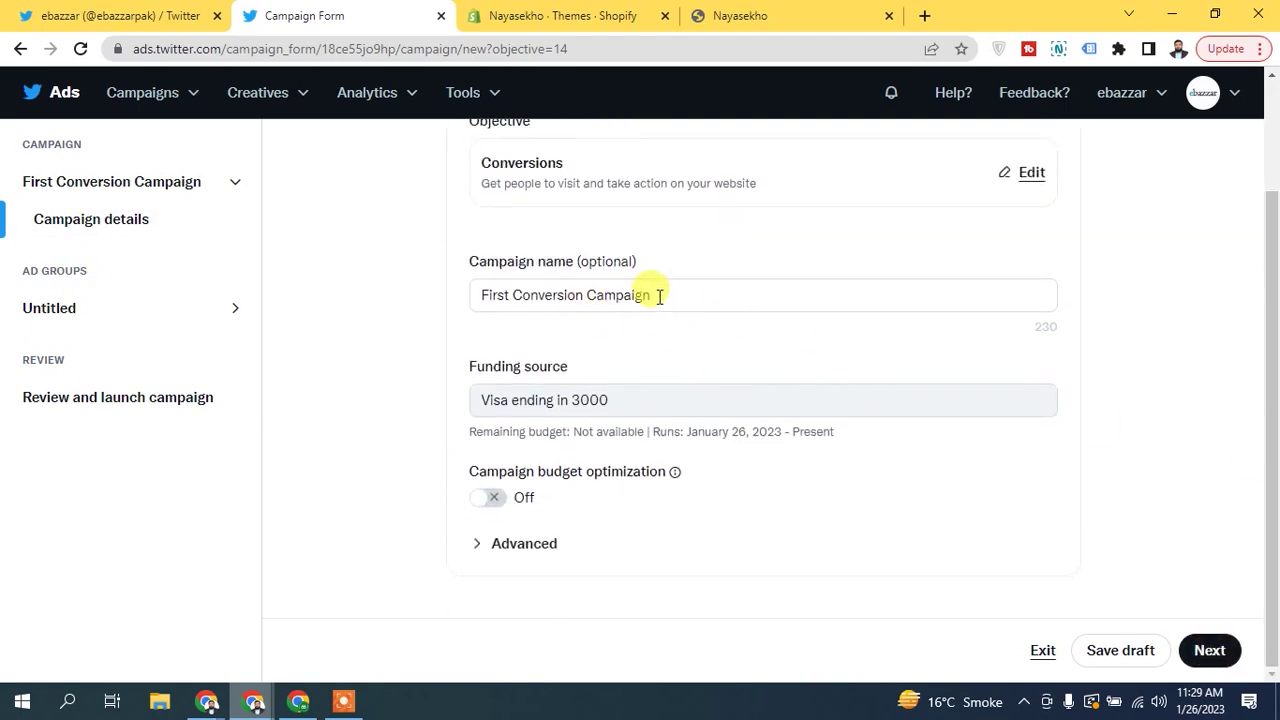
# Continue to the ad group details and view the Budget & Schedule section.
pyautogui.click(1206, 649)
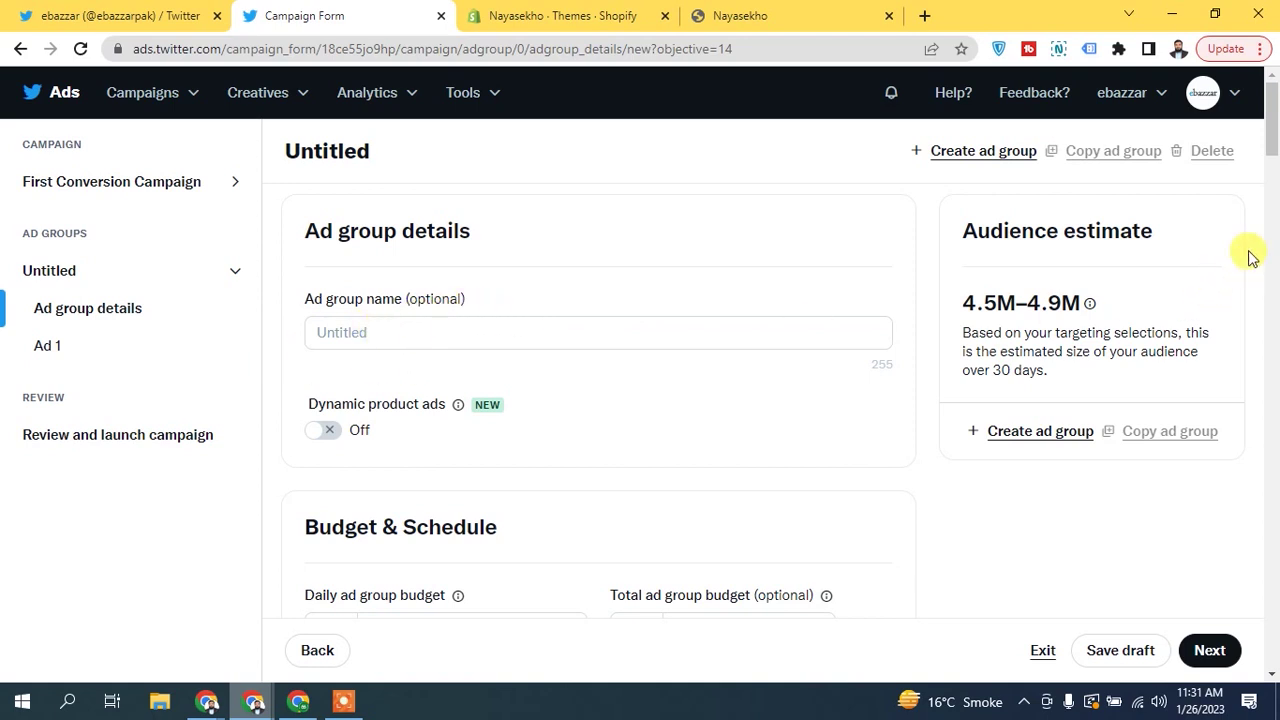
pyautogui.scroll(-2, 380, 257)
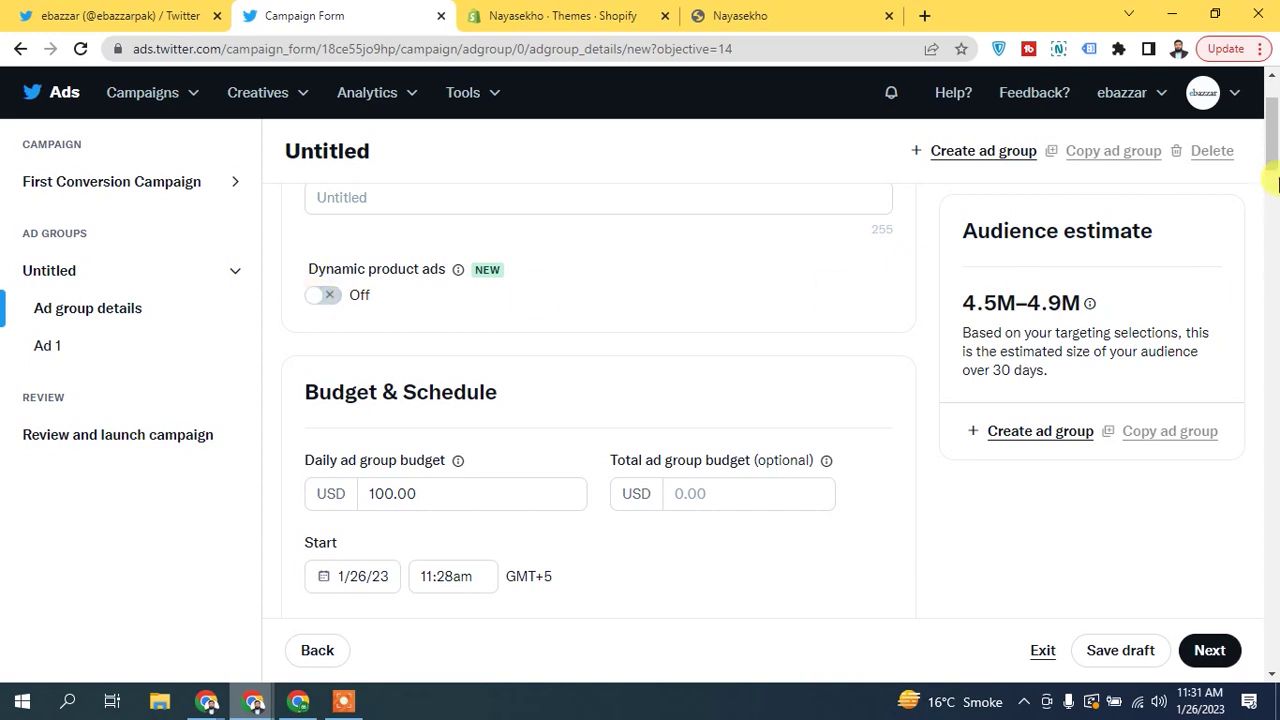
pyautogui.moveTo(1275, 145); pyautogui.dragTo(1266, 157)
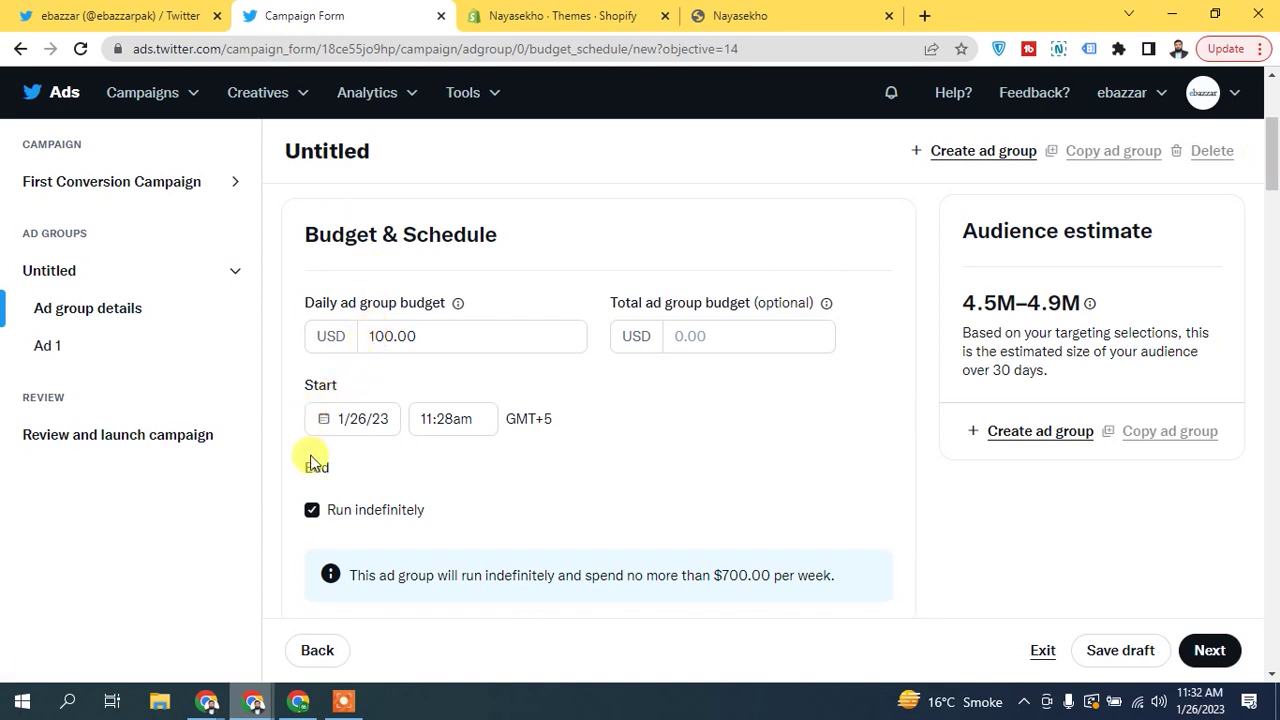
# Set the ad group to start on 1/31/23 at 12:00am and keep it running indefinitely.
pyautogui.click(312, 512)
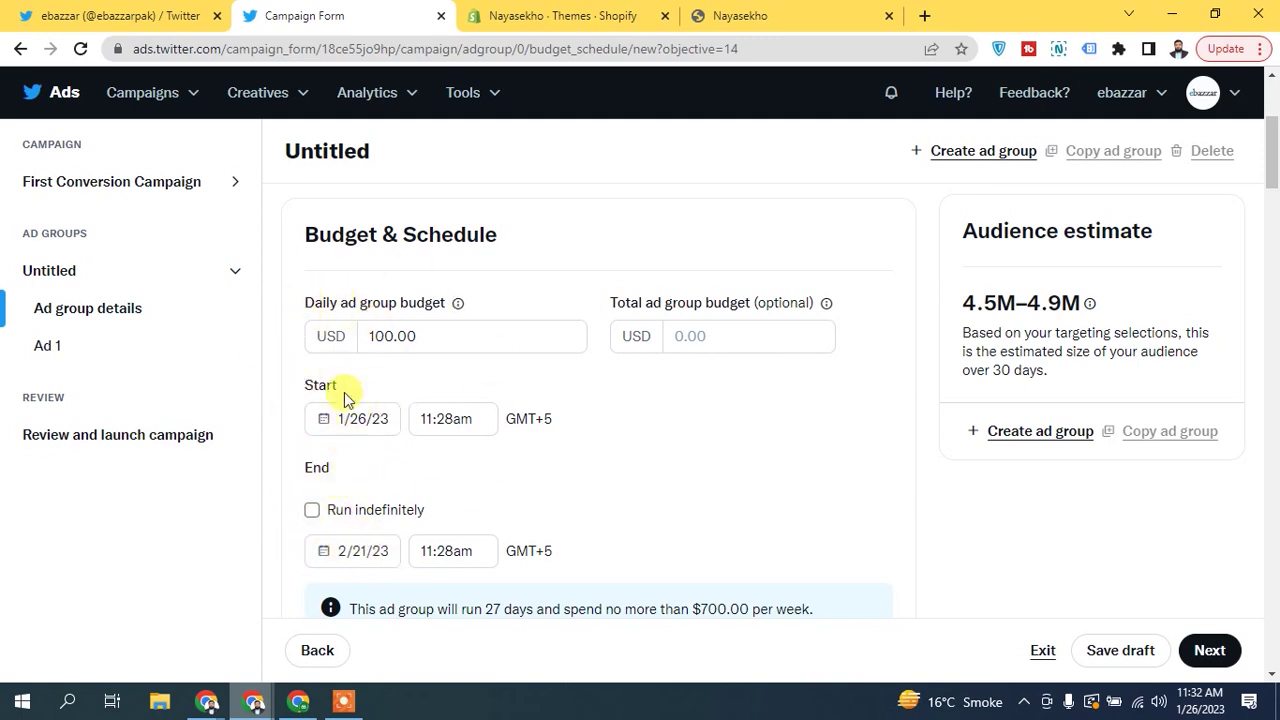
pyautogui.click(311, 510)
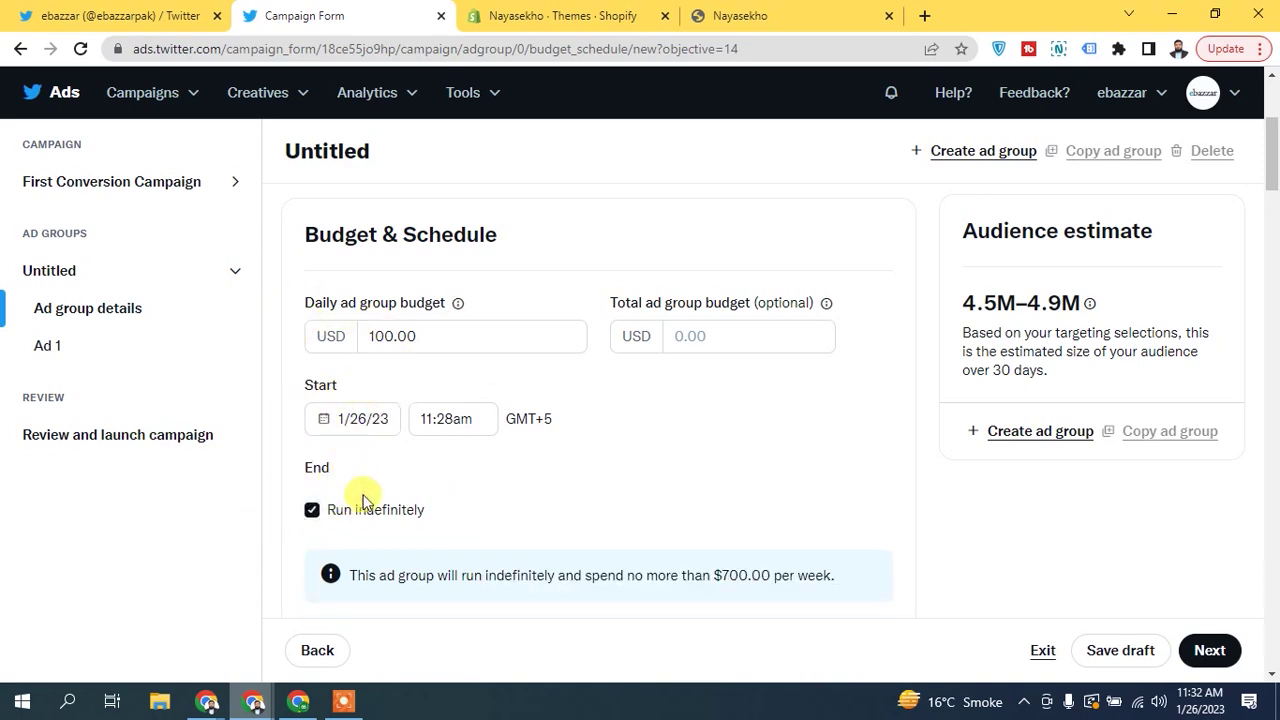
pyautogui.click(337, 422)
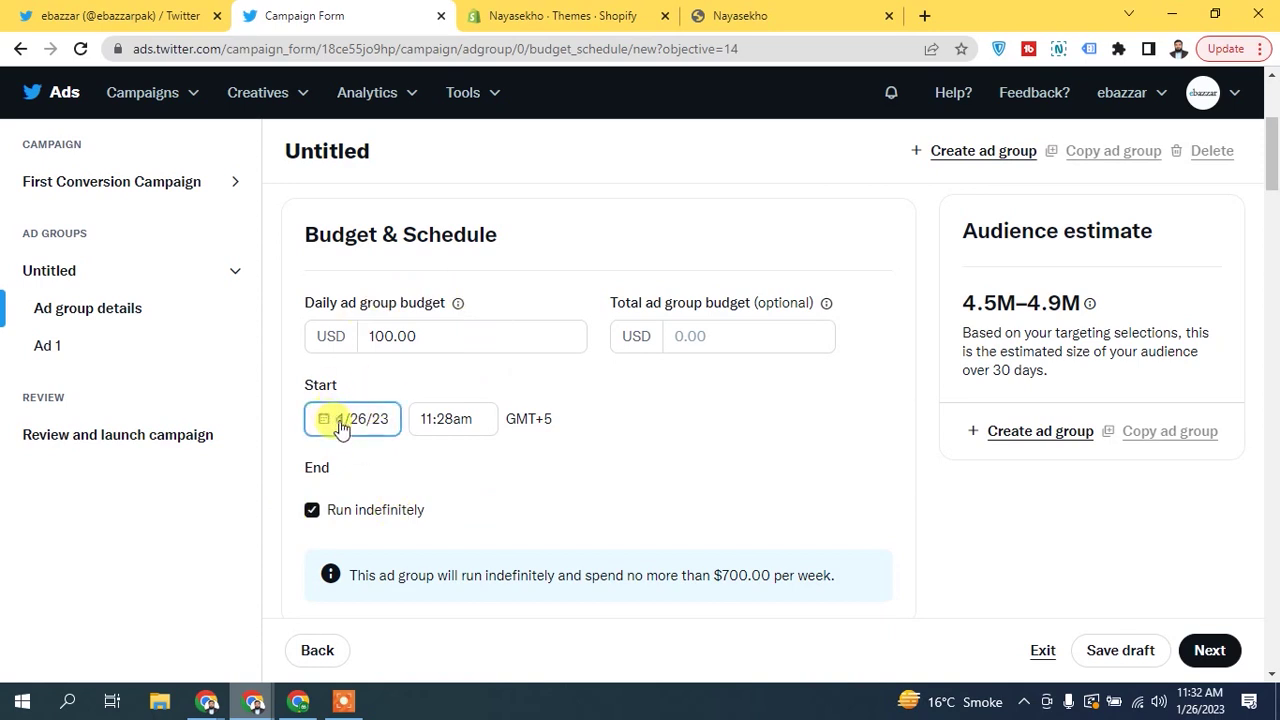
pyautogui.click(492, 297)
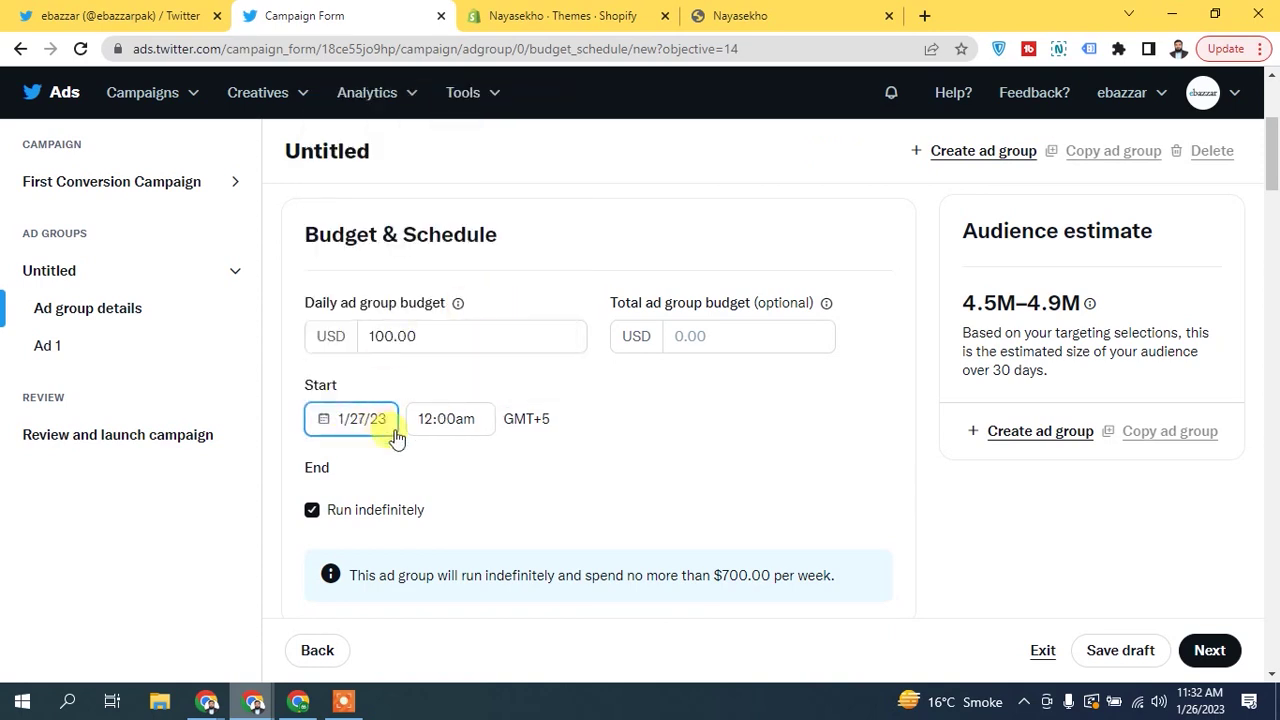
pyautogui.click(377, 423)
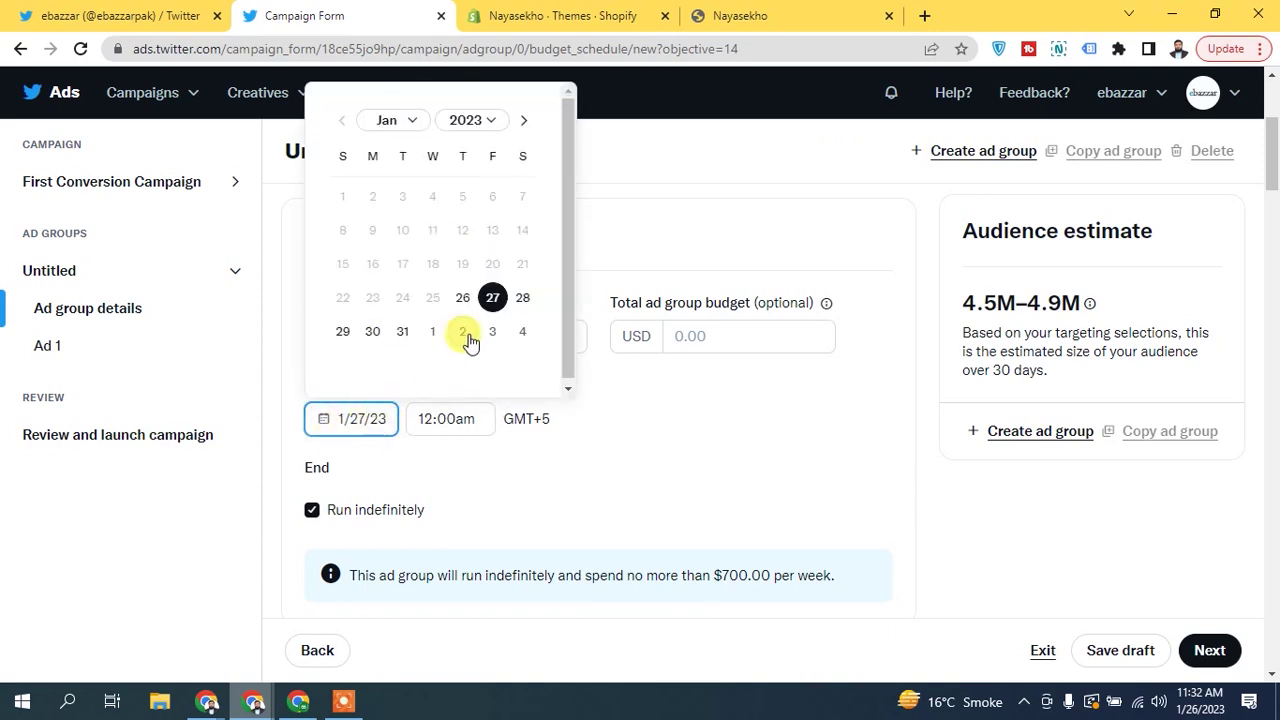
pyautogui.click(402, 334)
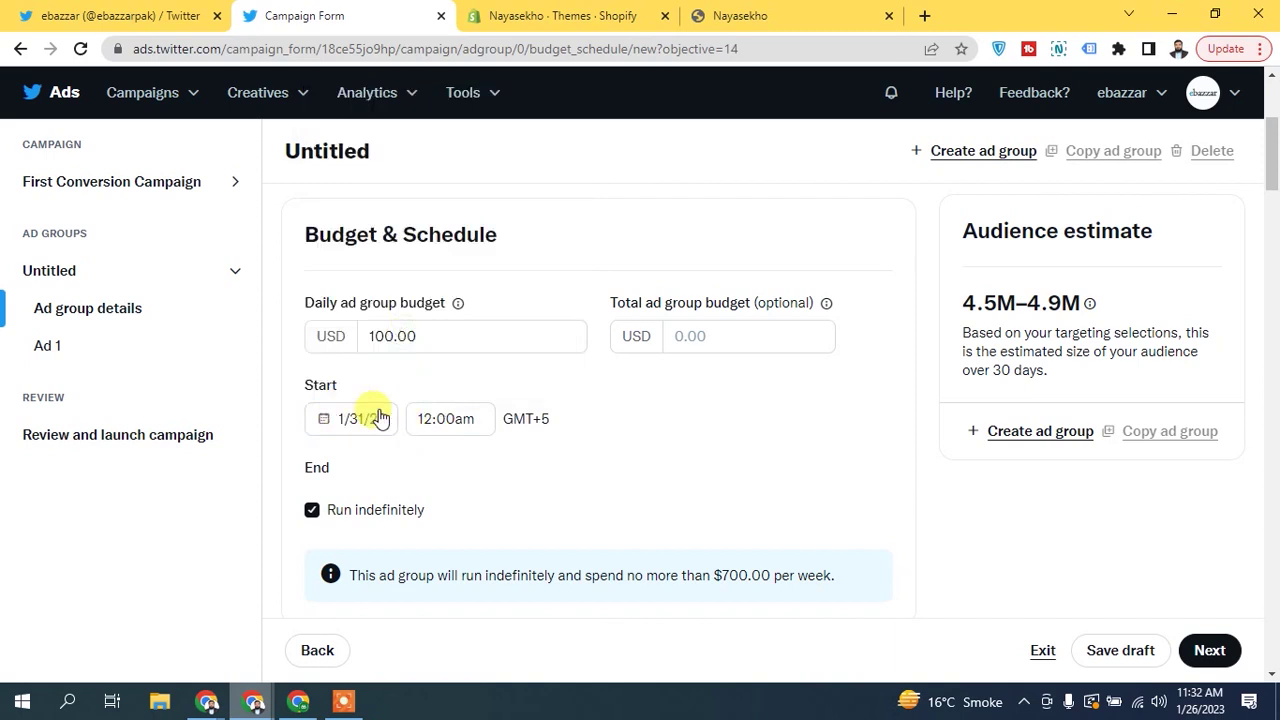
pyautogui.click(518, 380)
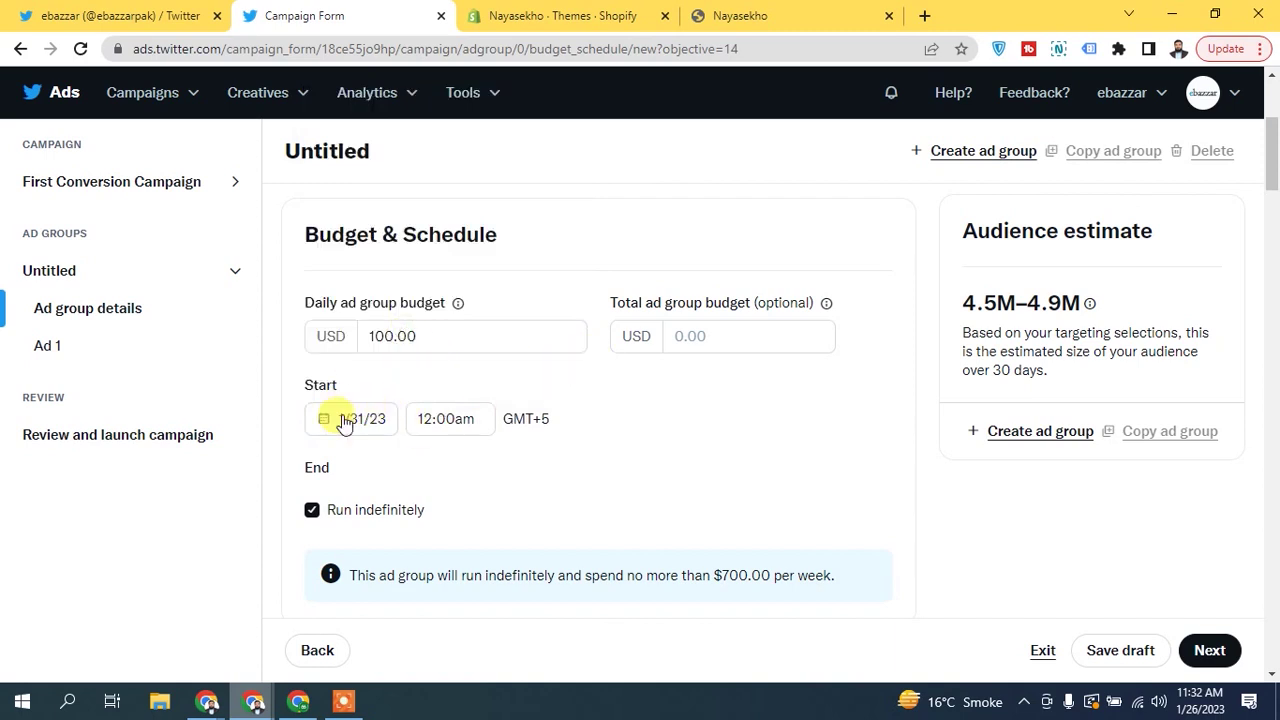
# Set the daily ad group budget to 1.00 USD and the total ad group budget to 10 USD.
pyautogui.doubleClick(417, 334)
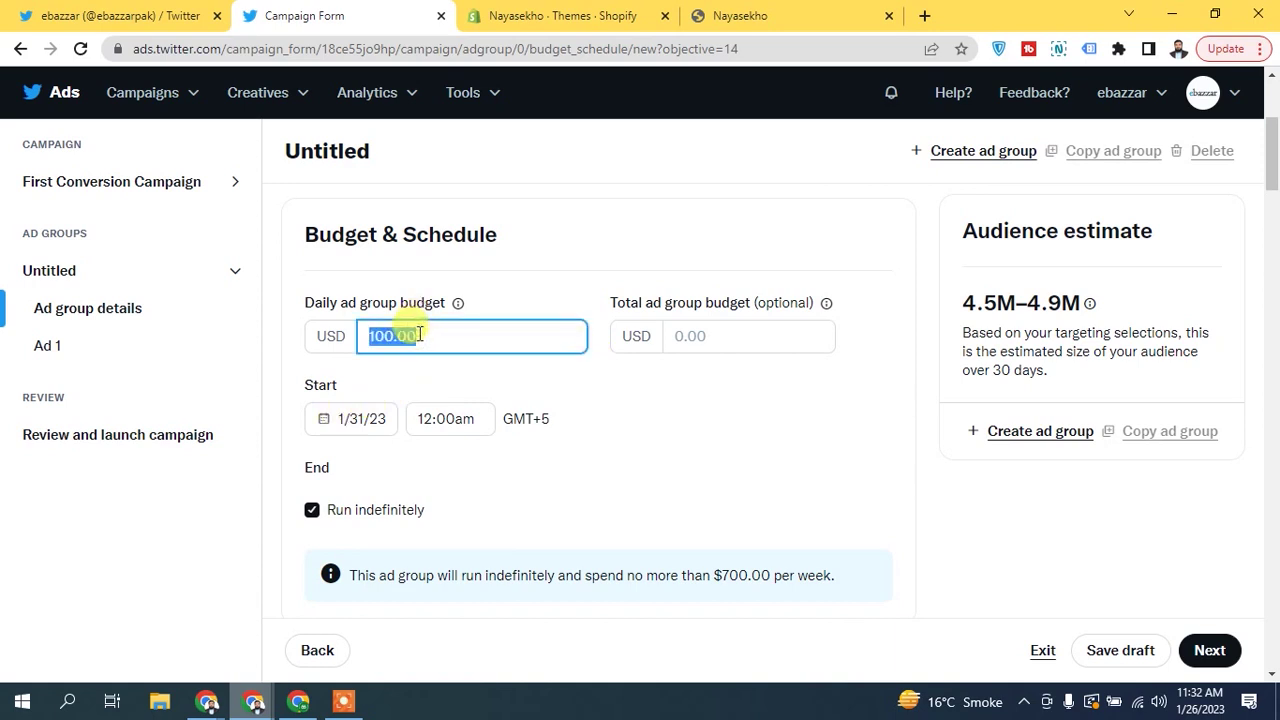
pyautogui.write('1')
pyautogui.click(381, 287)
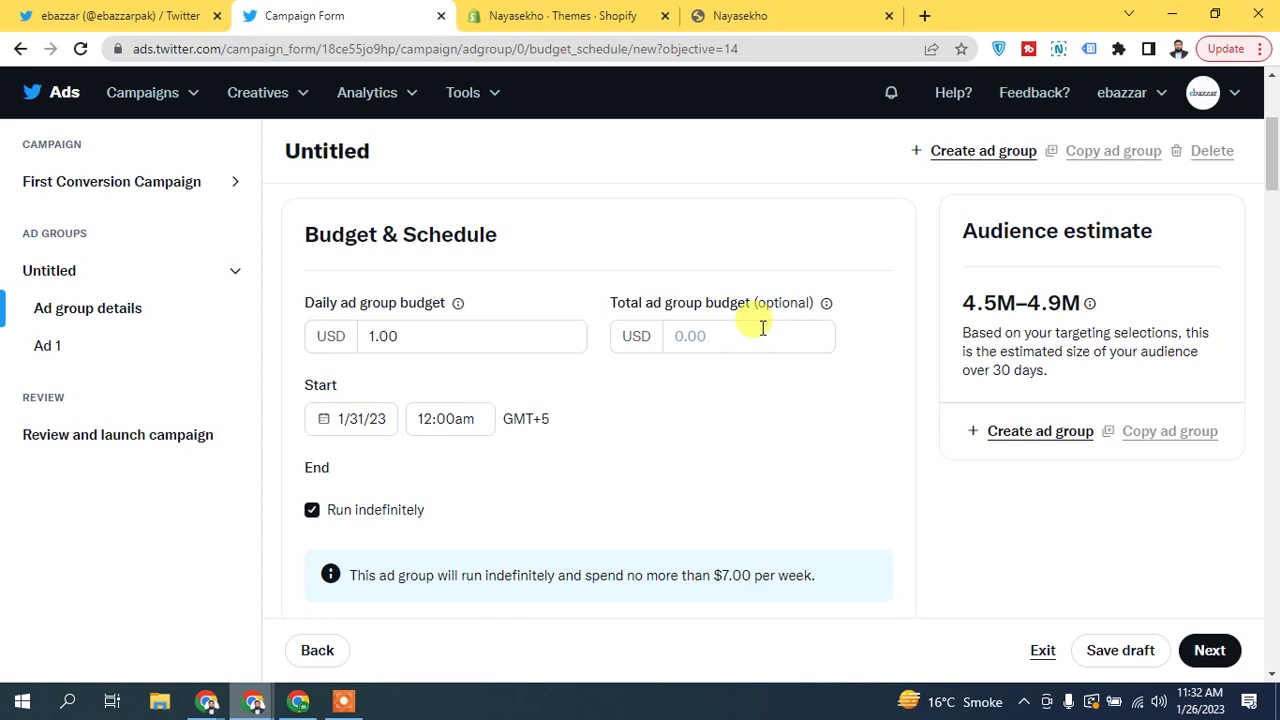
pyautogui.click(721, 336)
pyautogui.write('10')
pyautogui.click(597, 288)
# Choose Purchase as the conversion event for the Web conversions delivery goal.
pyautogui.moveTo(1275, 148); pyautogui.dragTo(1275, 210)
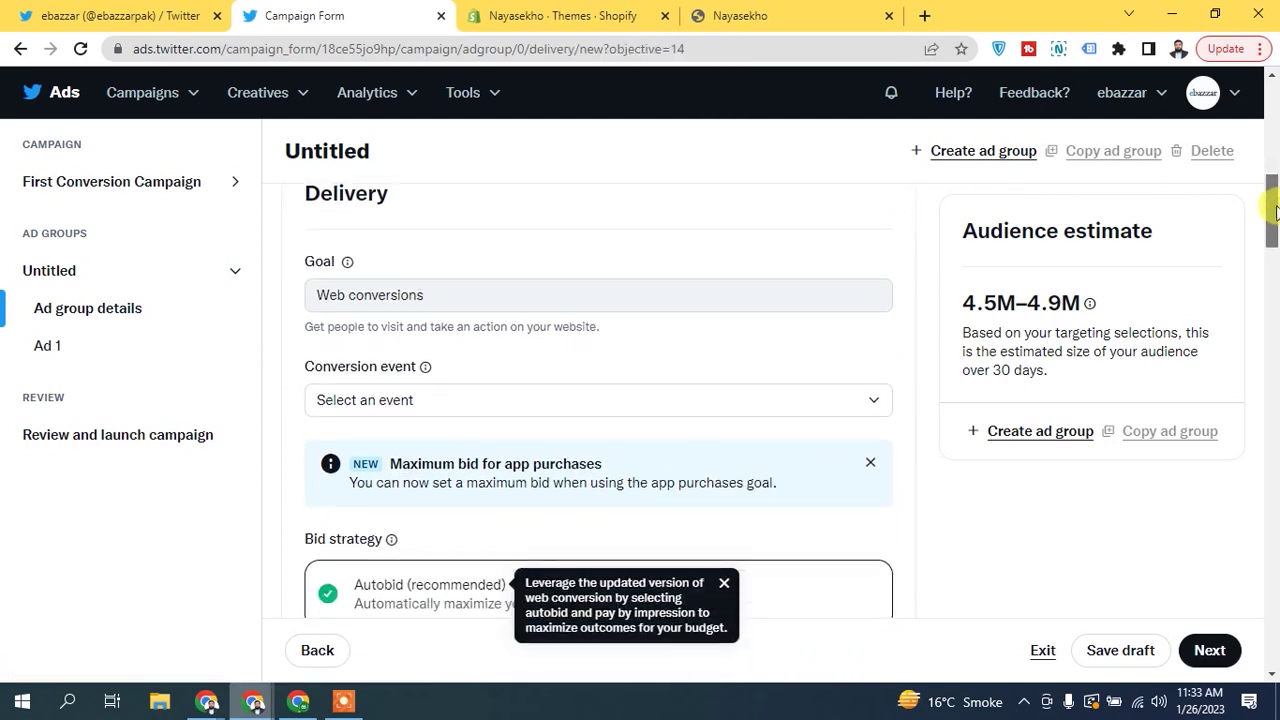
pyautogui.click(416, 295)
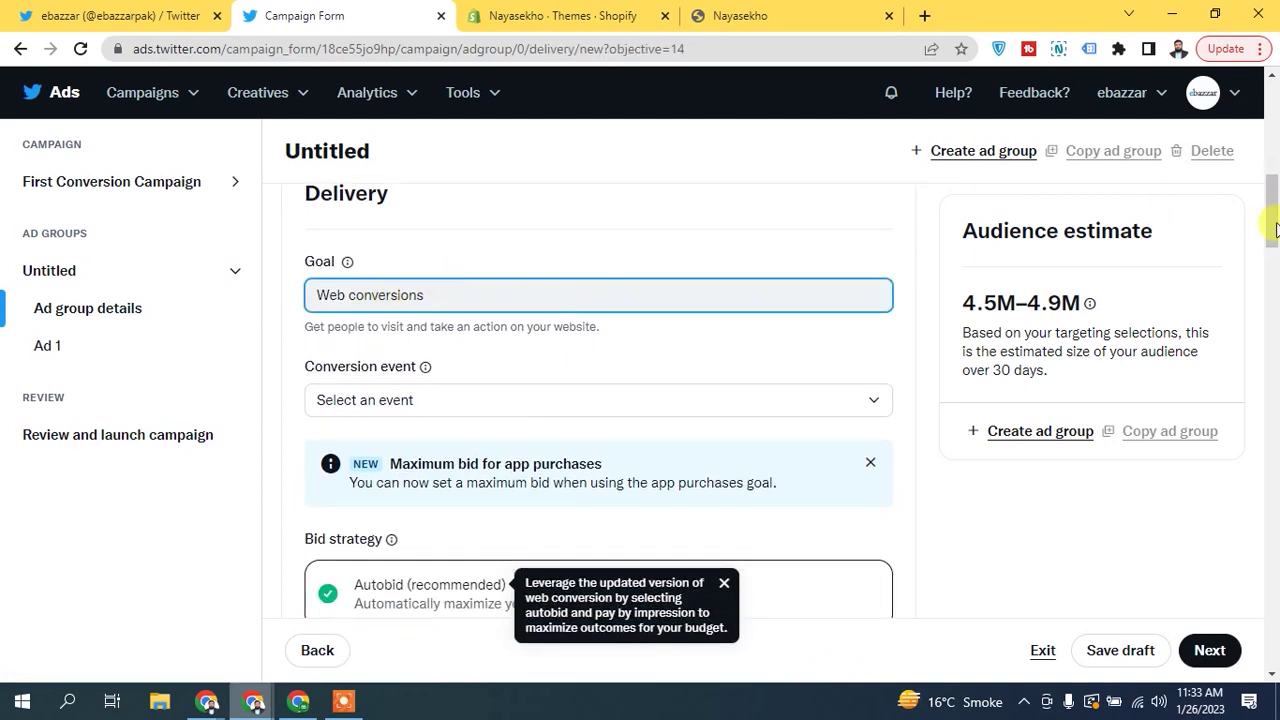
pyautogui.moveTo(1272, 210); pyautogui.dragTo(1271, 209)
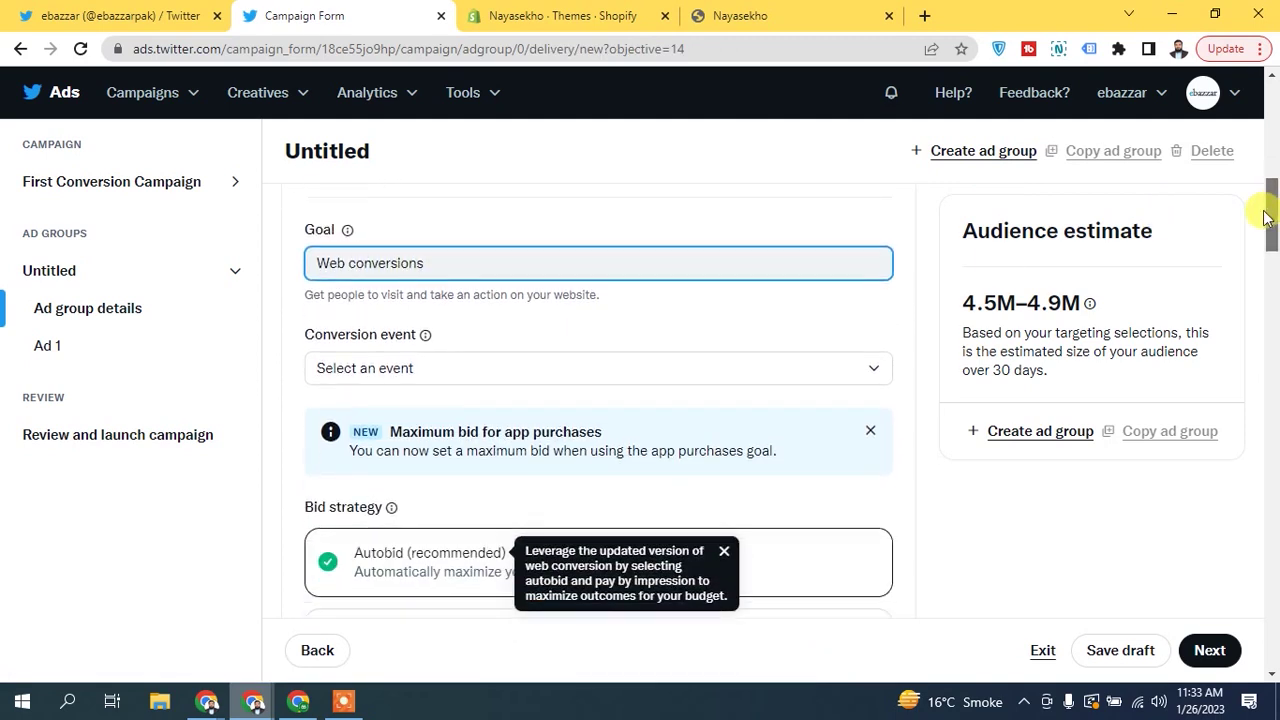
pyautogui.click(380, 366)
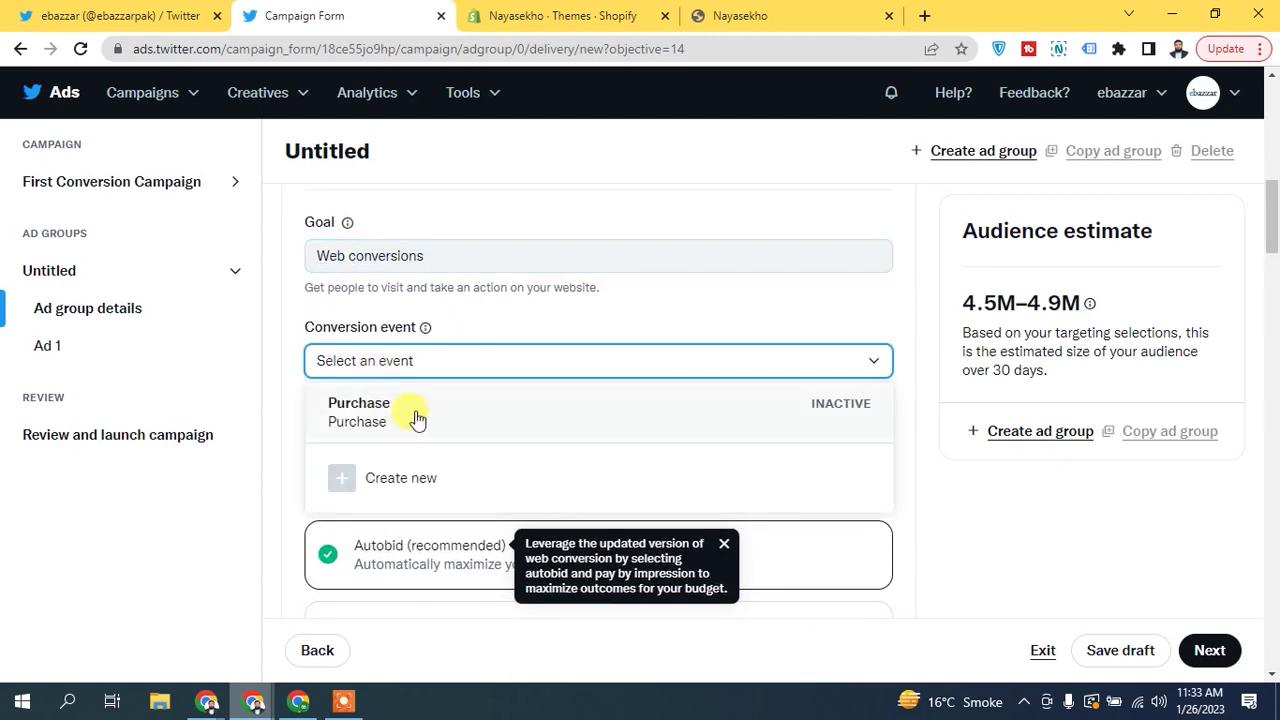
pyautogui.click(843, 422)
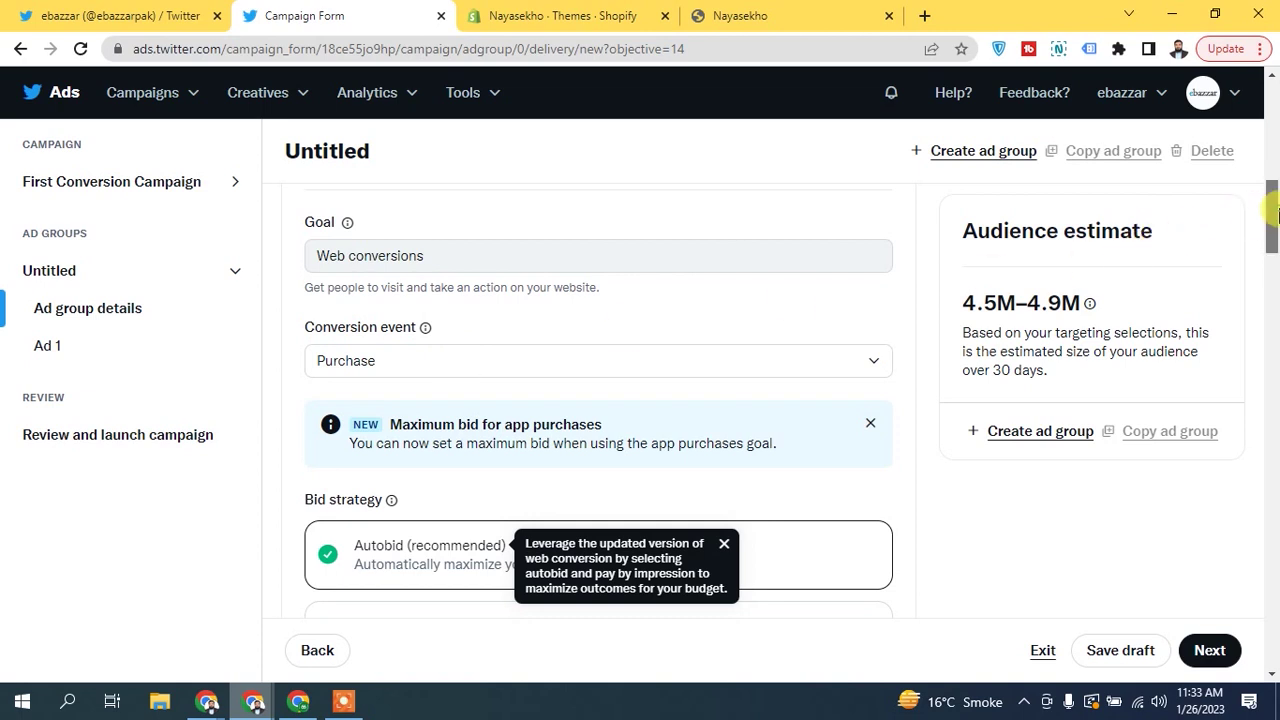
# Dismiss the autobid tip in the Delivery settings and review the Autobid (recommended) bid strategy.
pyautogui.scroll(-1, 1265, 212)
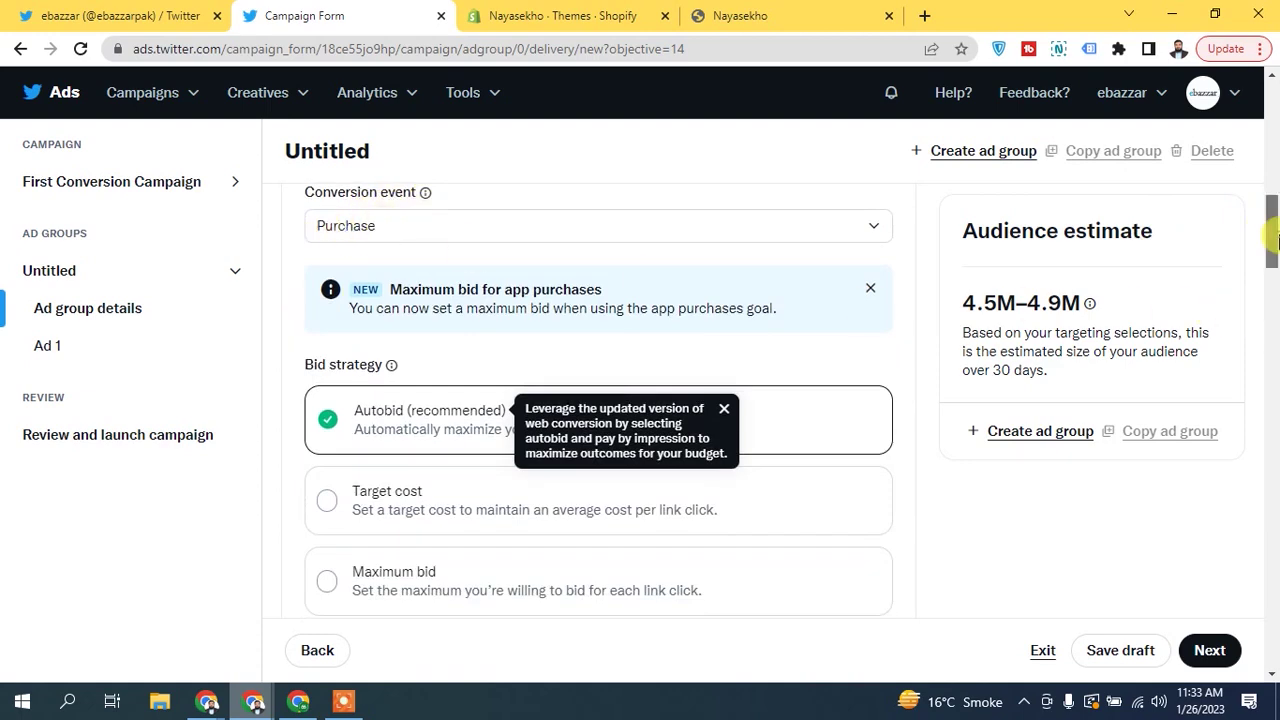
pyautogui.scroll(-1, 1270, 235)
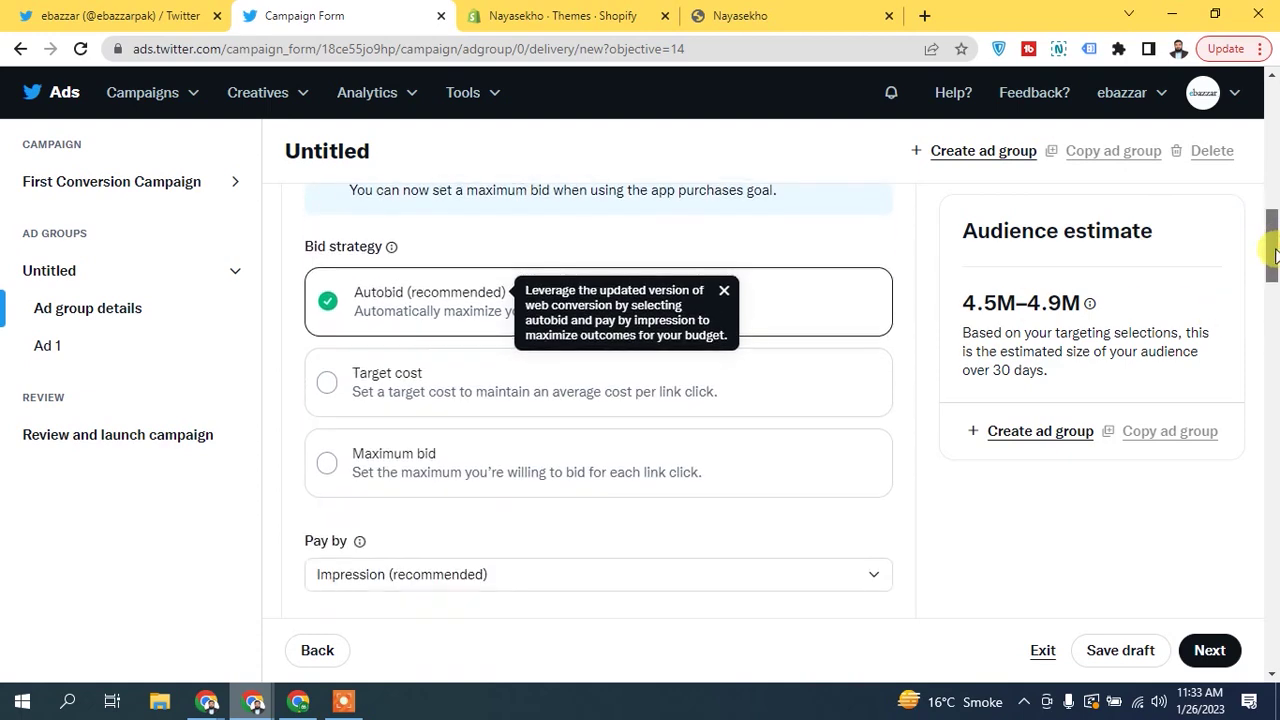
pyautogui.click(724, 290)
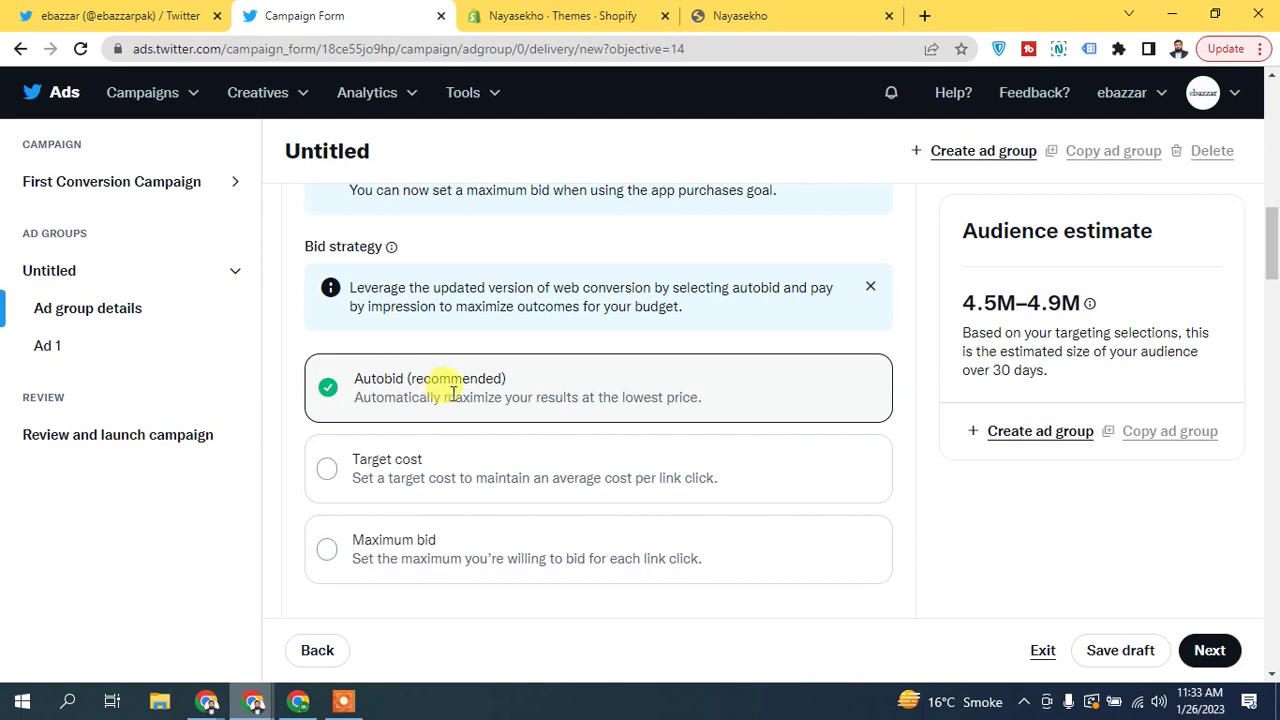
pyautogui.moveTo(357, 396); pyautogui.dragTo(723, 394)
pyautogui.click(648, 398)
# Try the Target cost and Maximum bid strategies for comparison and switch back to Autobid (recommended).
pyautogui.click(345, 478)
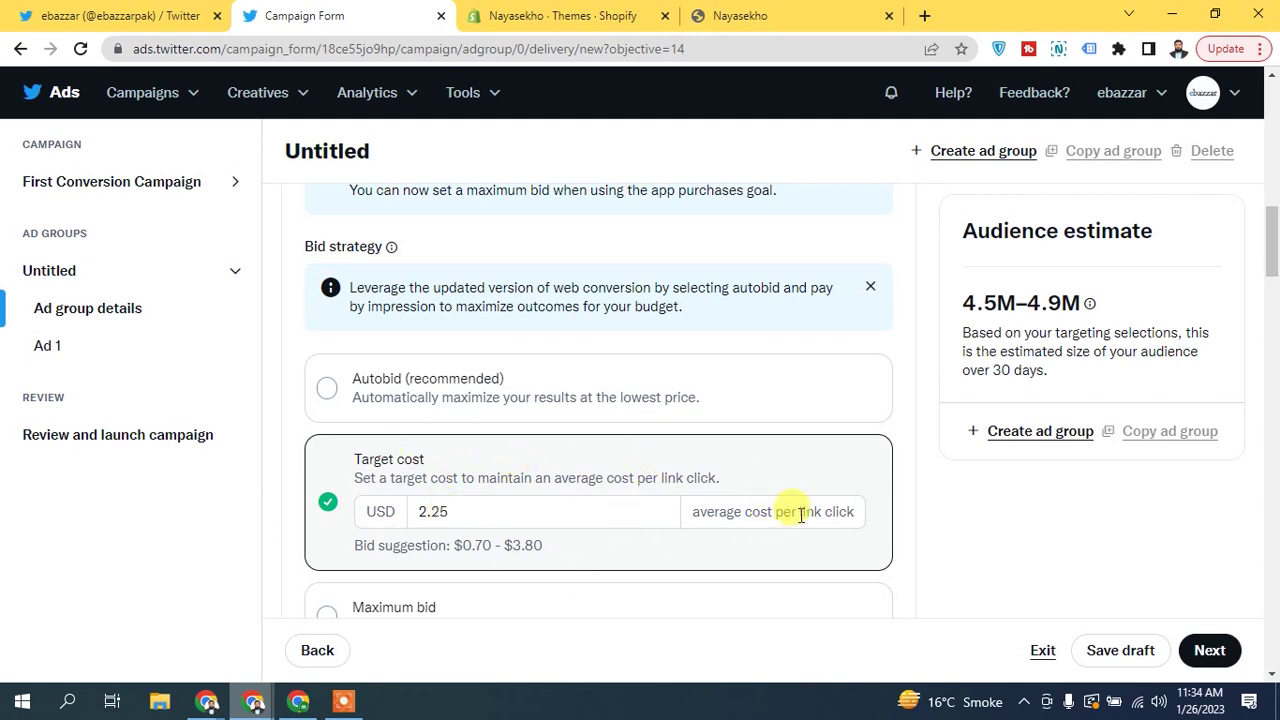
pyautogui.moveTo(694, 511); pyautogui.dragTo(844, 511)
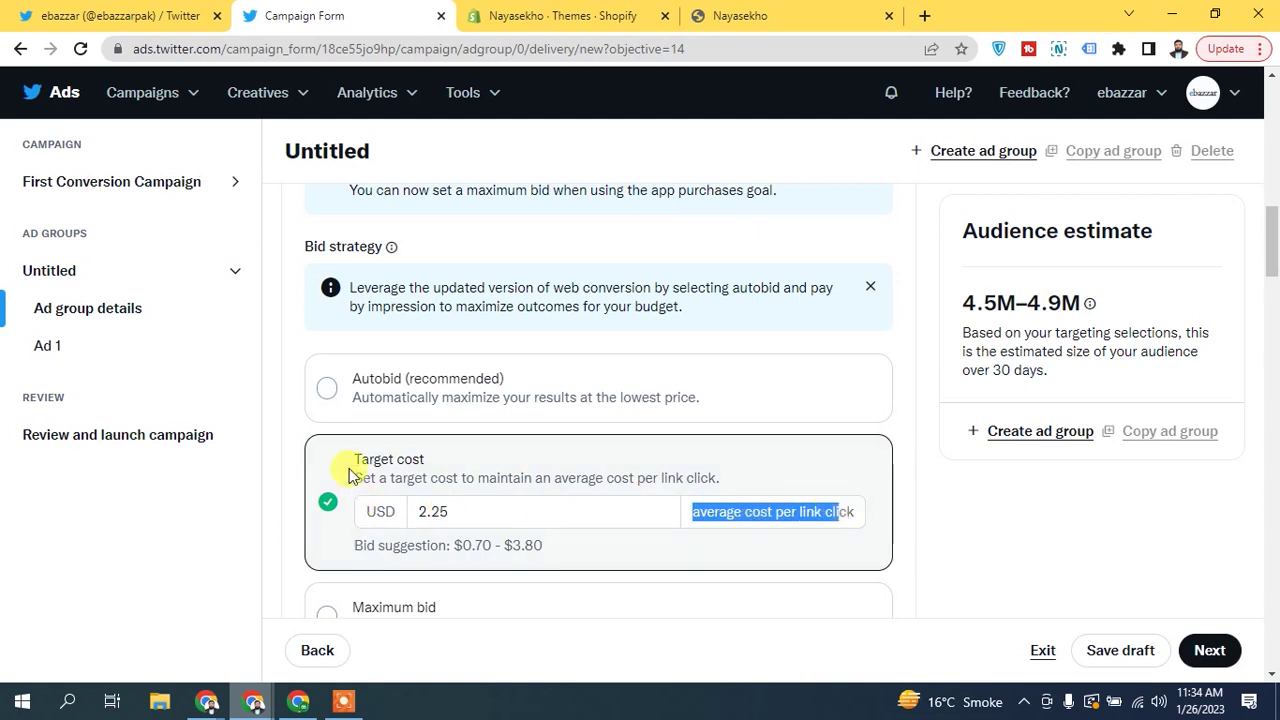
pyautogui.click(393, 612)
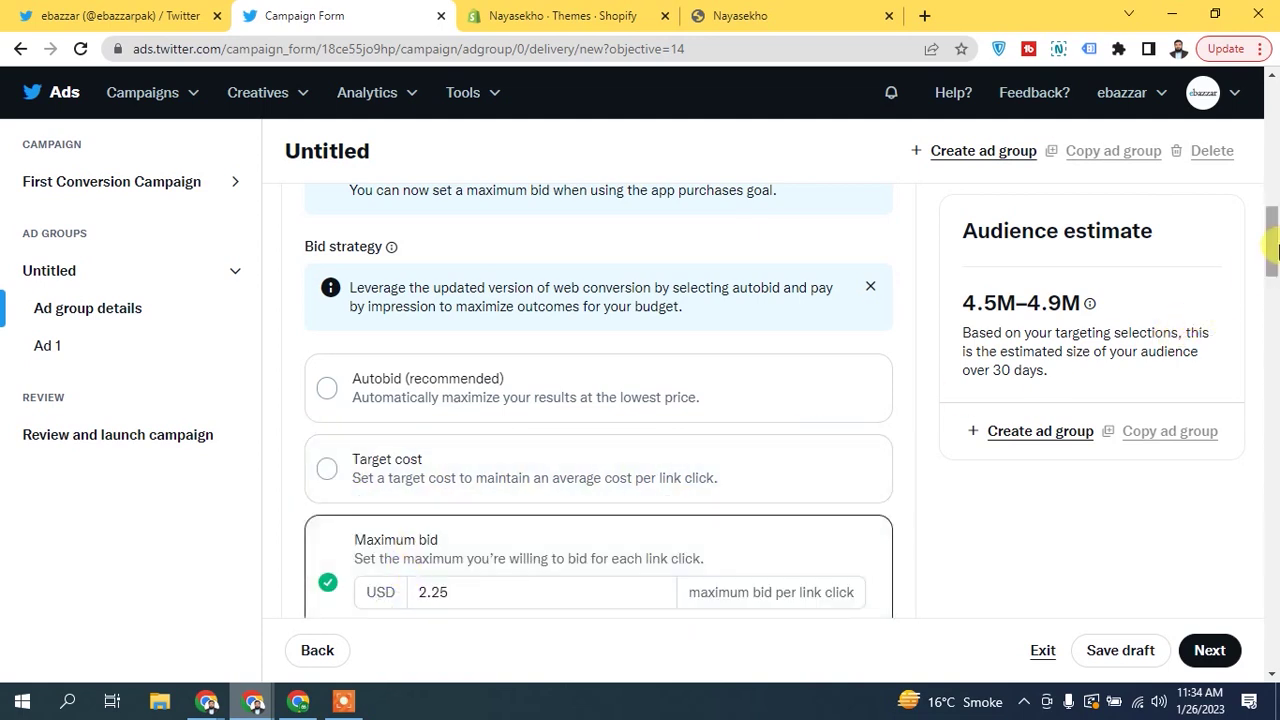
pyautogui.scroll(-2, 1275, 265)
pyautogui.scroll(-1, 1275, 265)
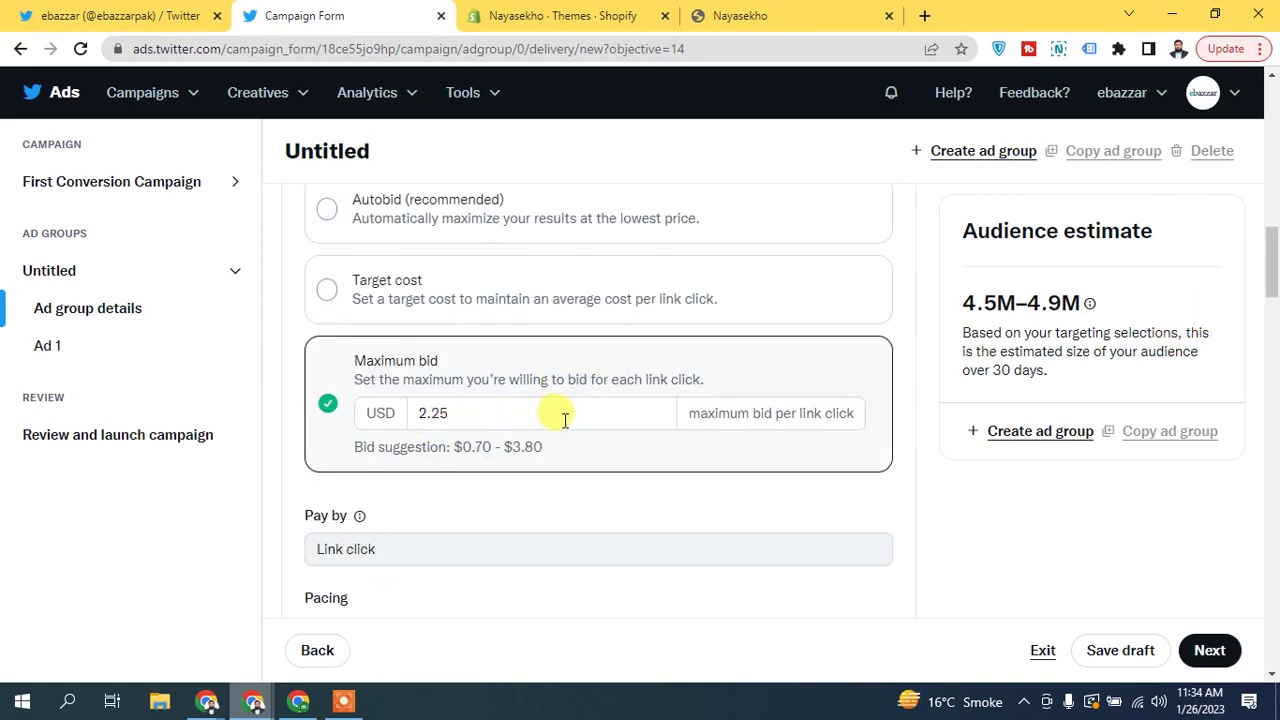
pyautogui.click(384, 210)
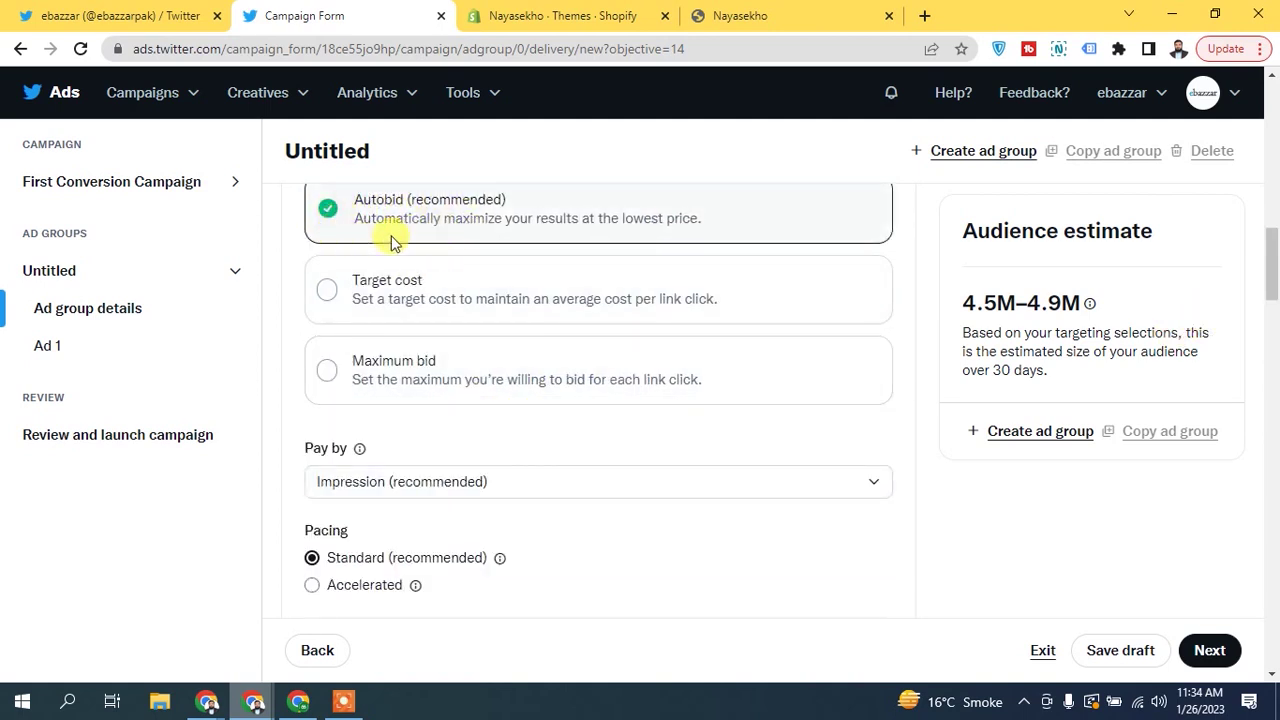
pyautogui.scroll(-1, 700, 350)
pyautogui.scroll(2, 412, 376)
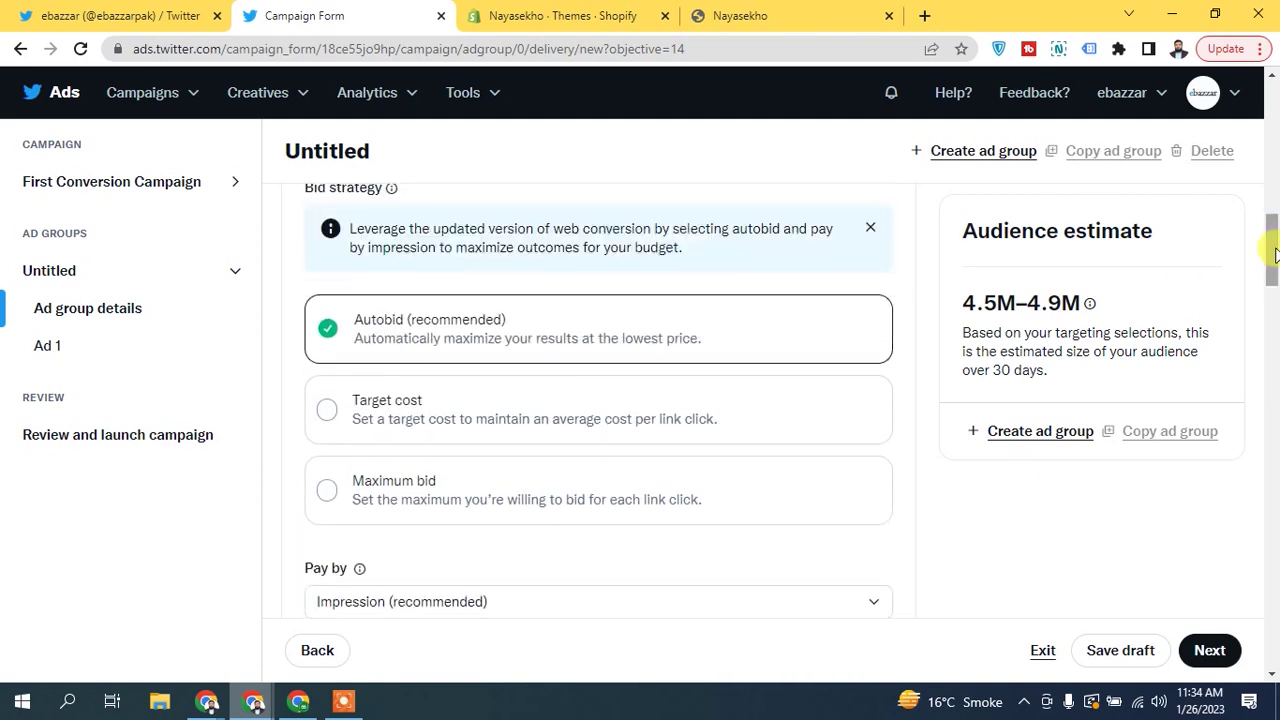
pyautogui.click(392, 414)
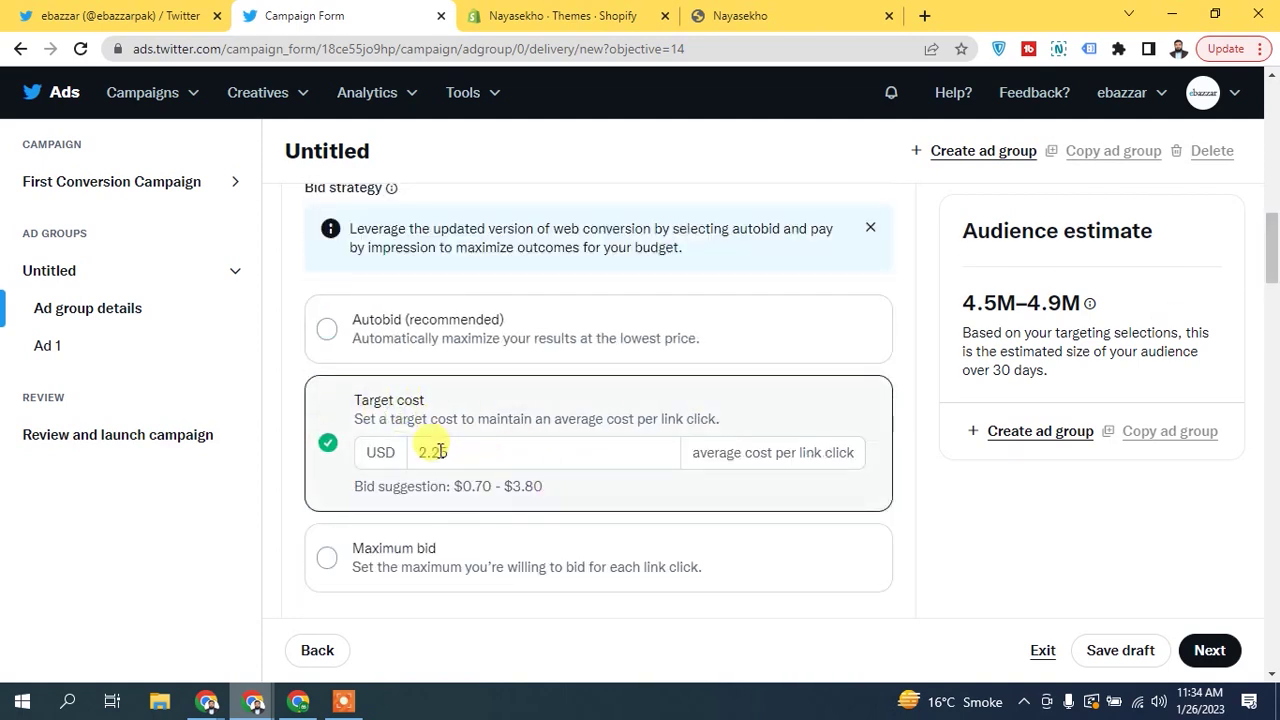
pyautogui.click(382, 352)
pyautogui.click(398, 490)
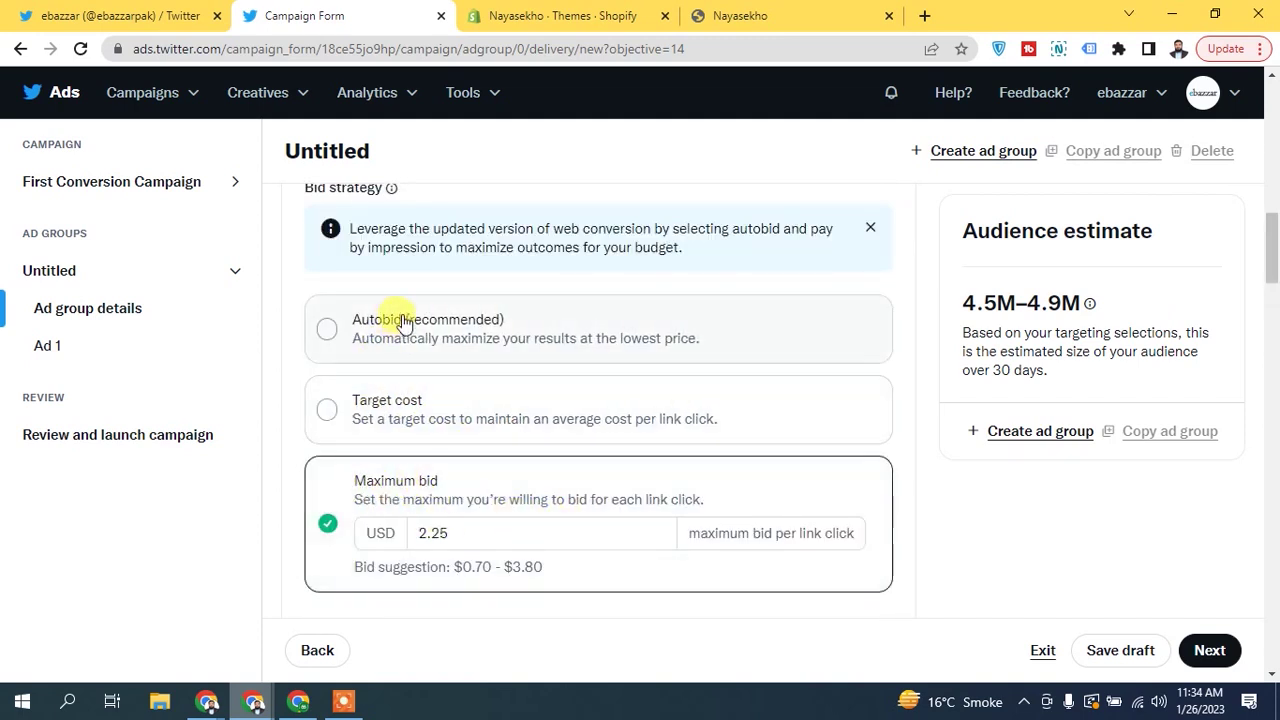
pyautogui.click(362, 334)
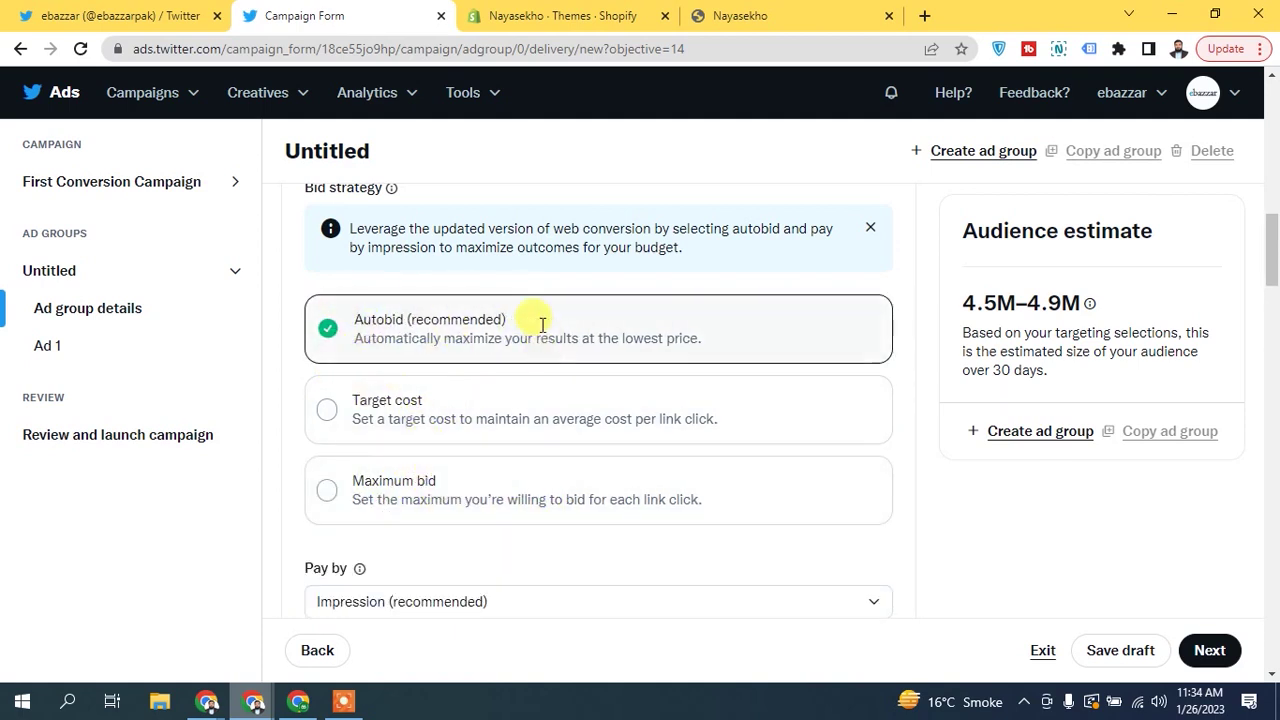
# Try paying by Link click and switch the payment basis back to Impression (recommended).
pyautogui.moveTo(1273, 242); pyautogui.dragTo(1262, 284)
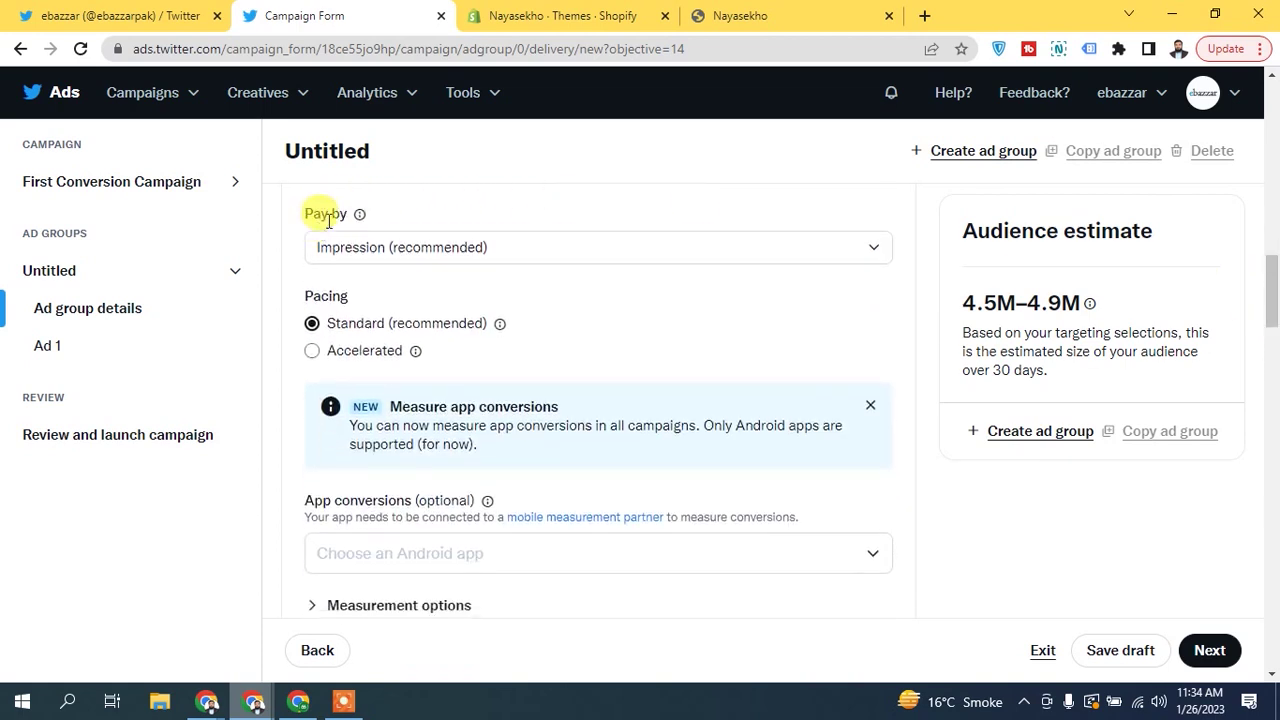
pyautogui.moveTo(360, 222)
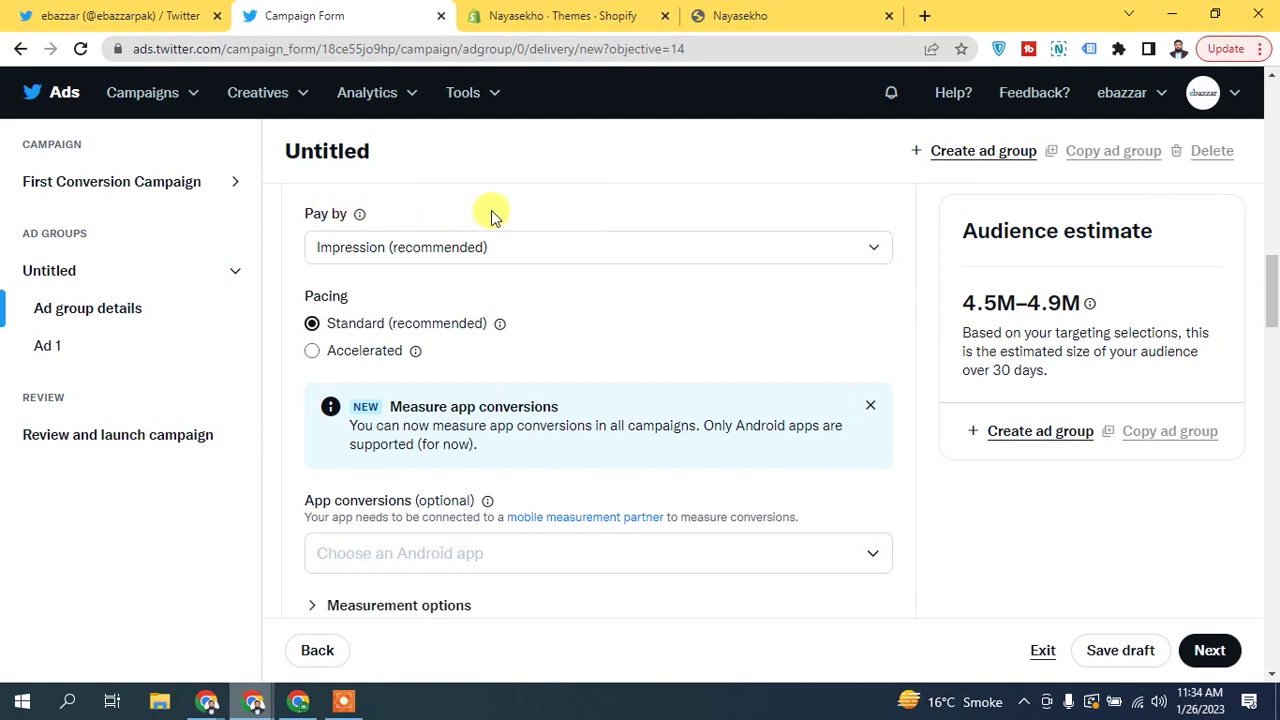
pyautogui.click(348, 257)
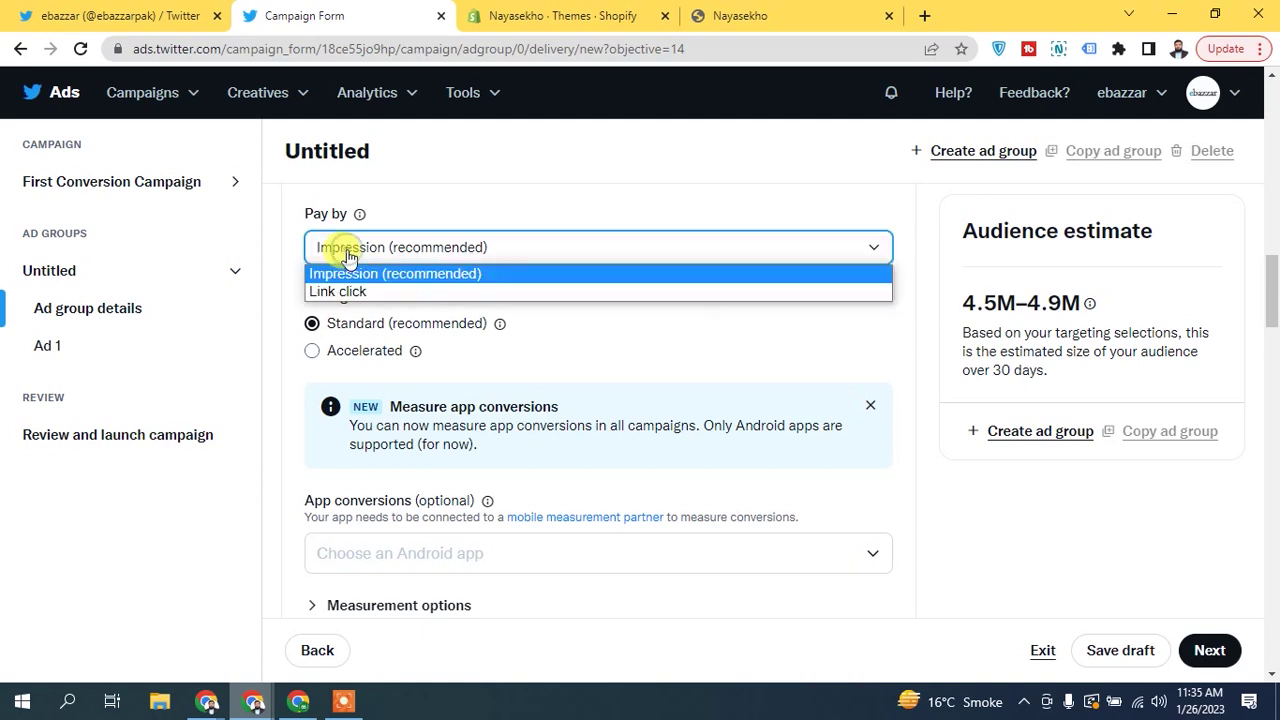
pyautogui.click(366, 291)
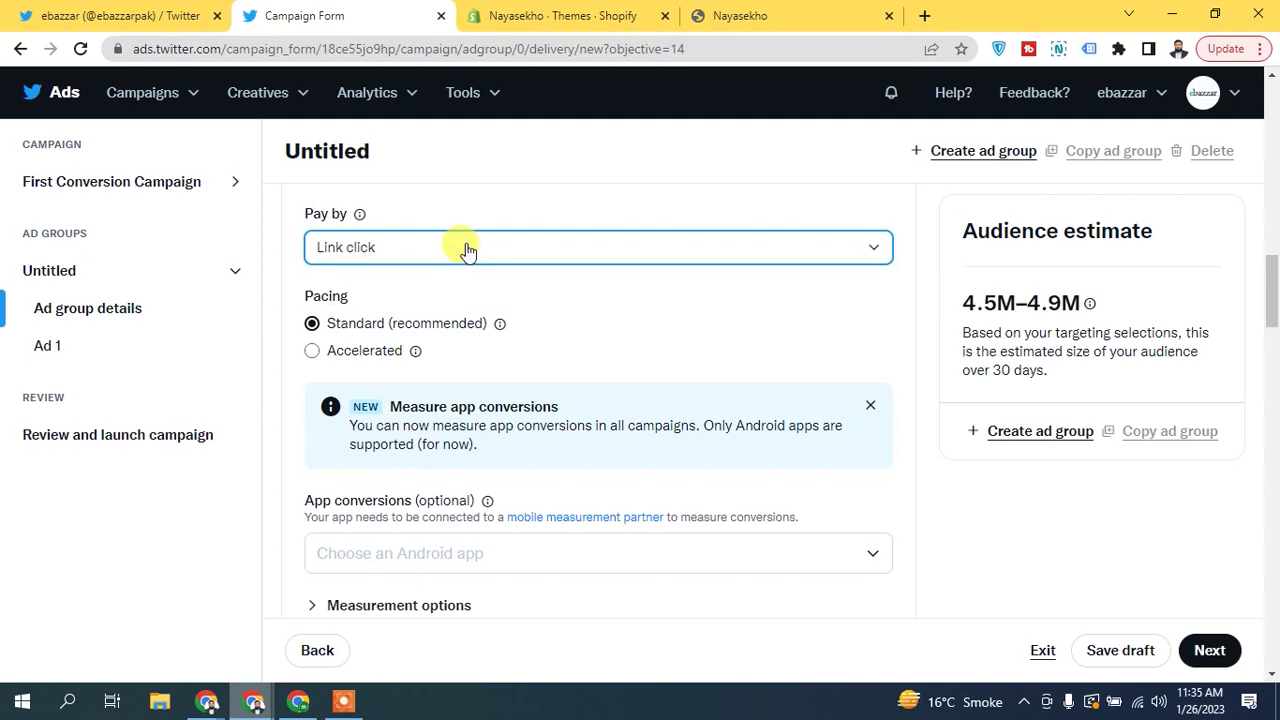
pyautogui.click(397, 255)
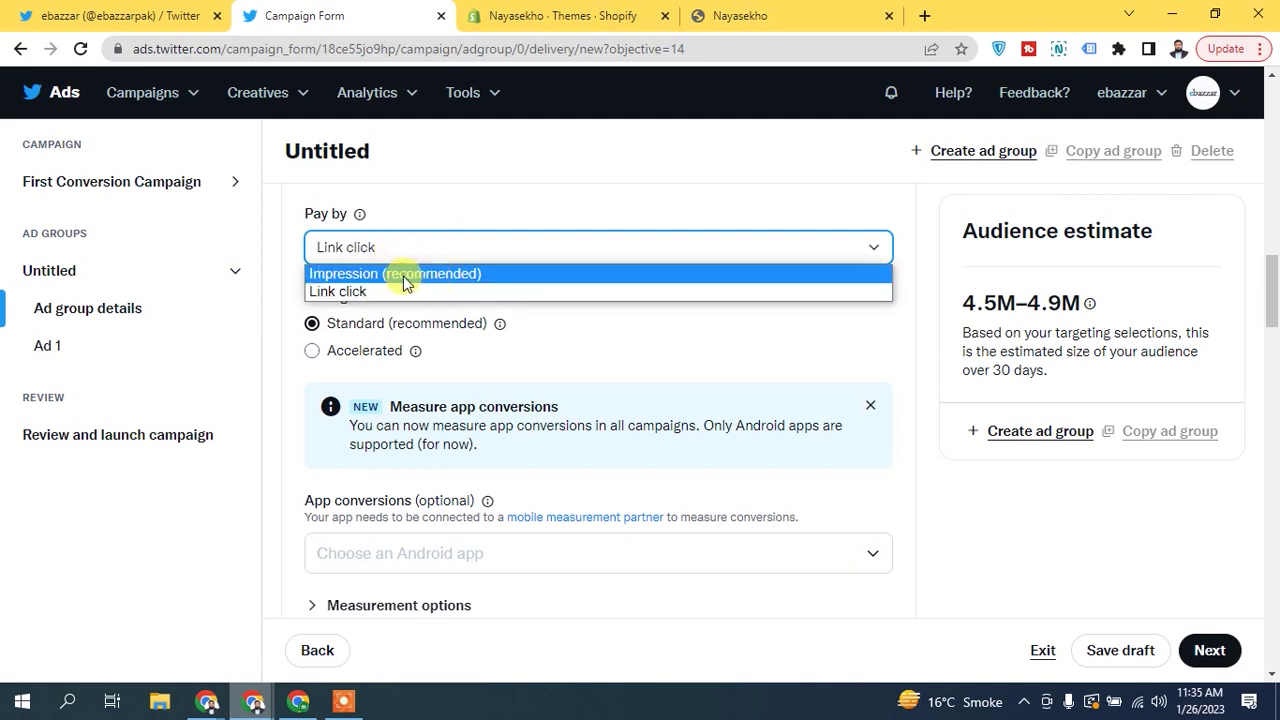
pyautogui.click(404, 275)
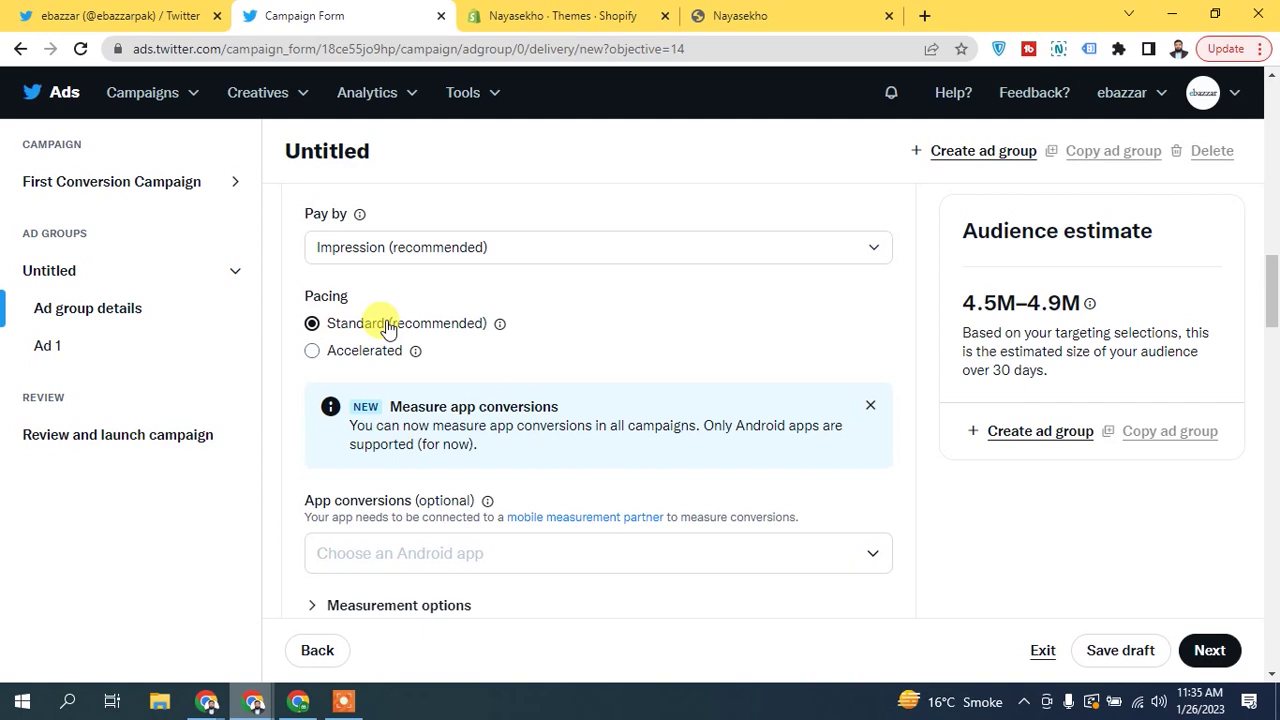
# Try Accelerated pacing for the ad group and switch back to Standard (recommended).
pyautogui.click(362, 354)
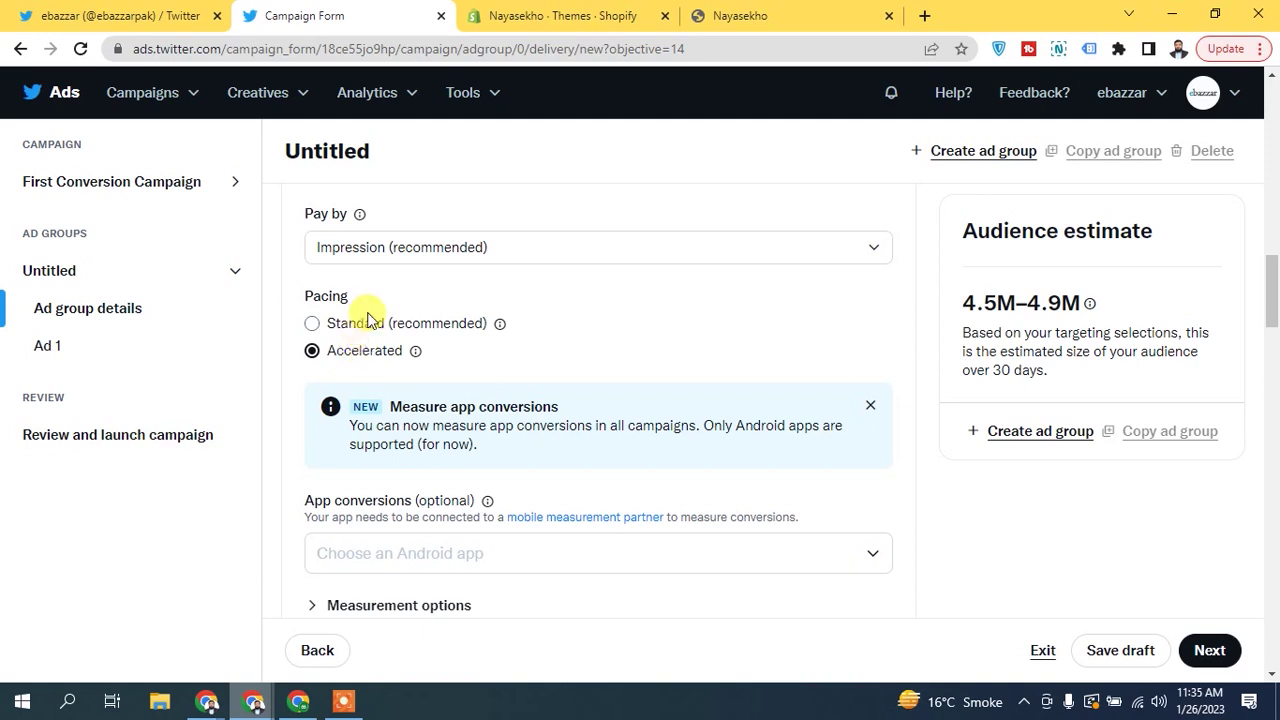
pyautogui.click(366, 326)
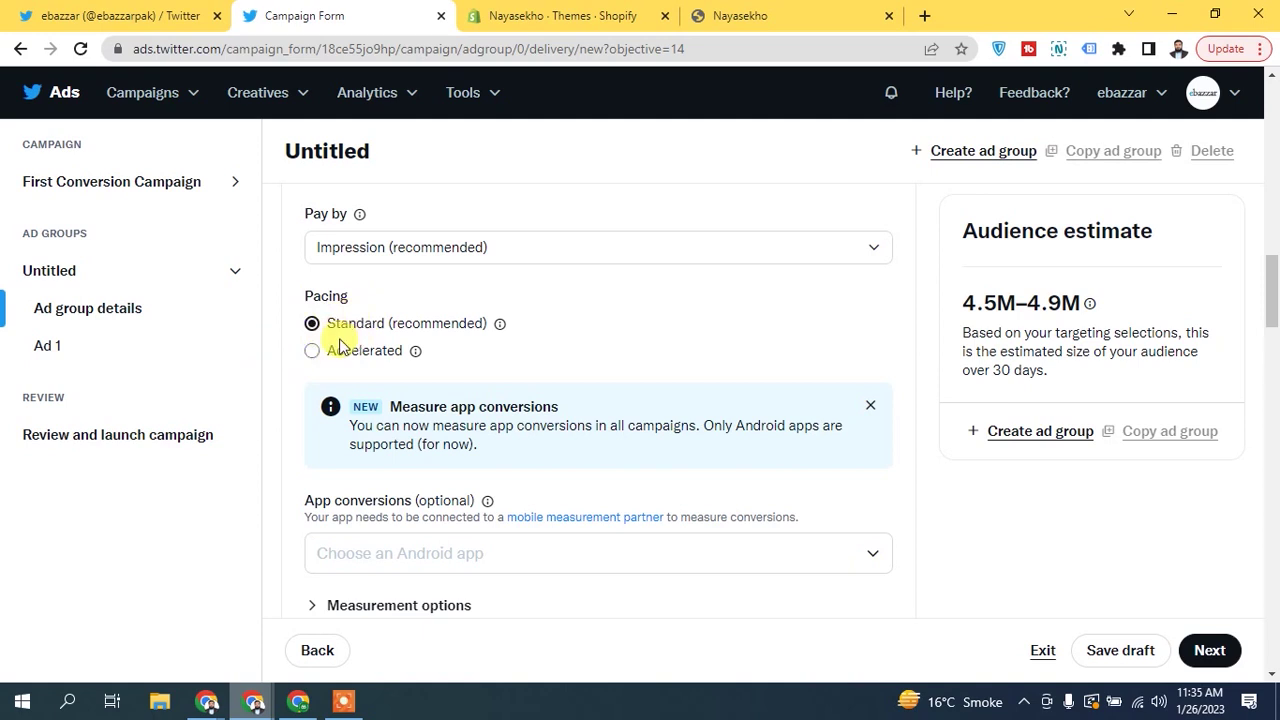
pyautogui.moveTo(1274, 281); pyautogui.dragTo(1240, 291)
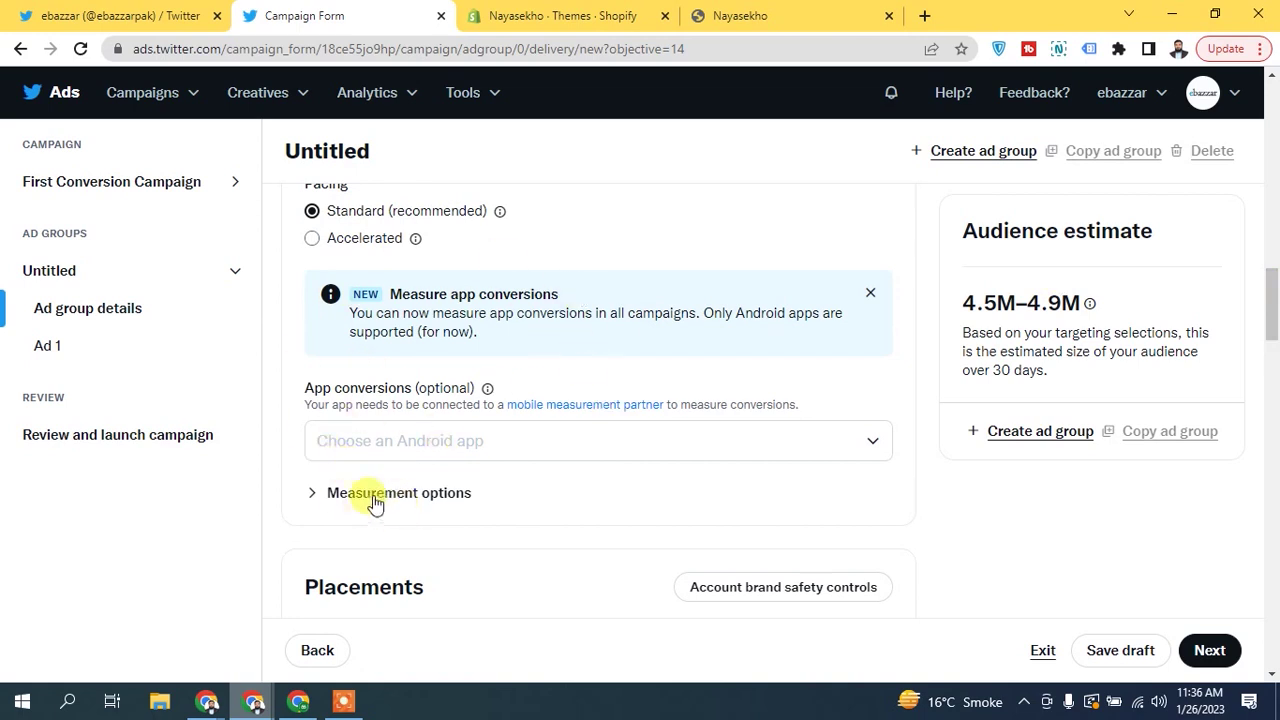
# Examine the optional measurement options and the app conversions note in the ad group's Delivery settings.
pyautogui.moveTo(1272, 300); pyautogui.dragTo(1272, 313)
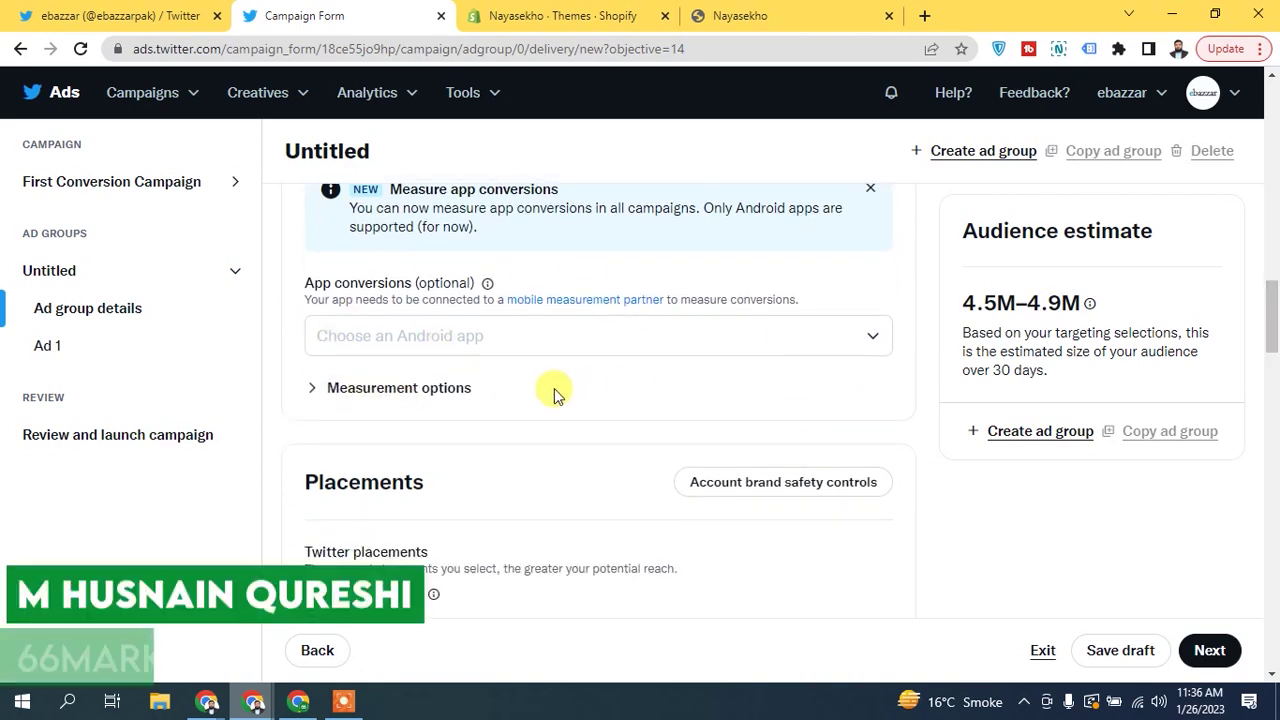
pyautogui.click(418, 388)
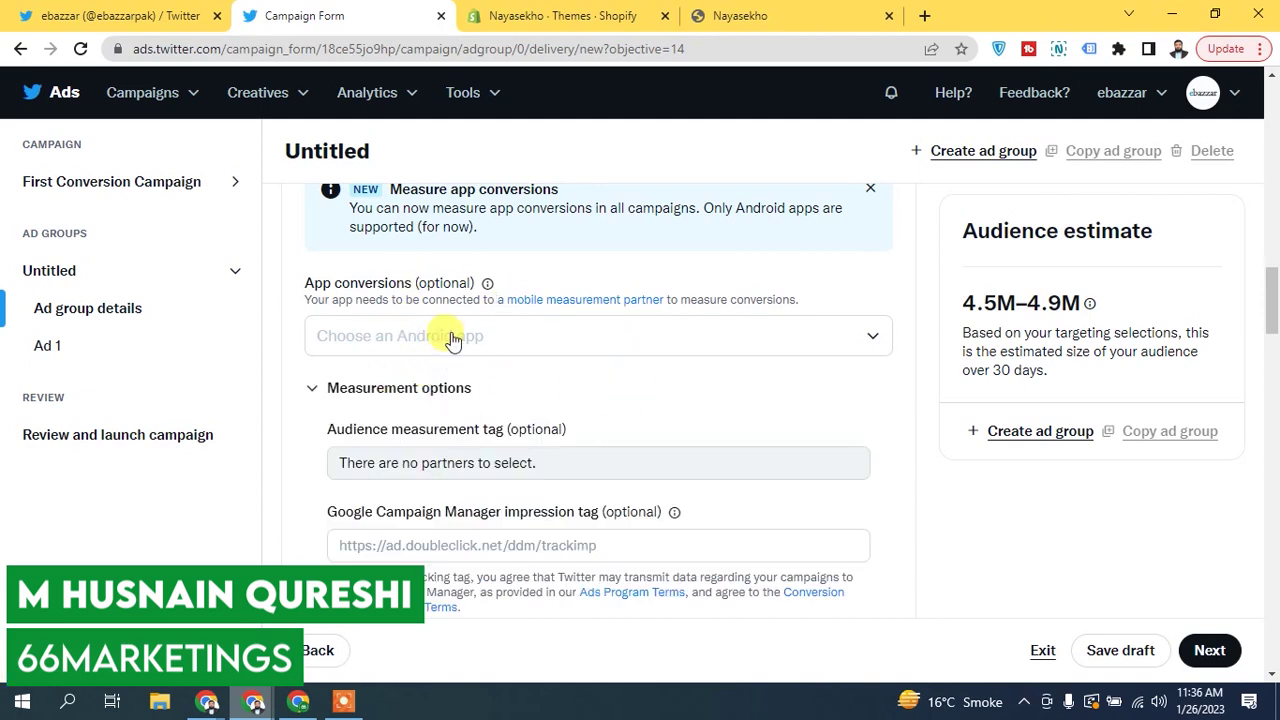
pyautogui.click(373, 397)
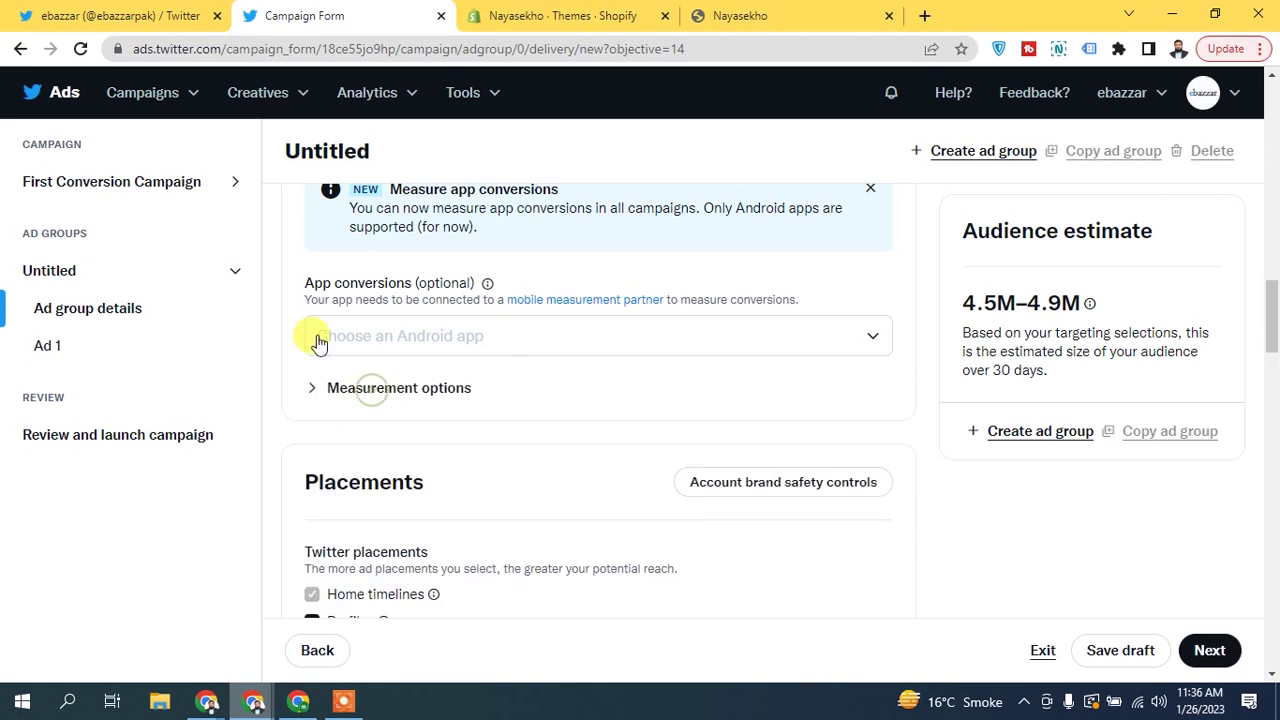
pyautogui.scroll(2, 1275, 305)
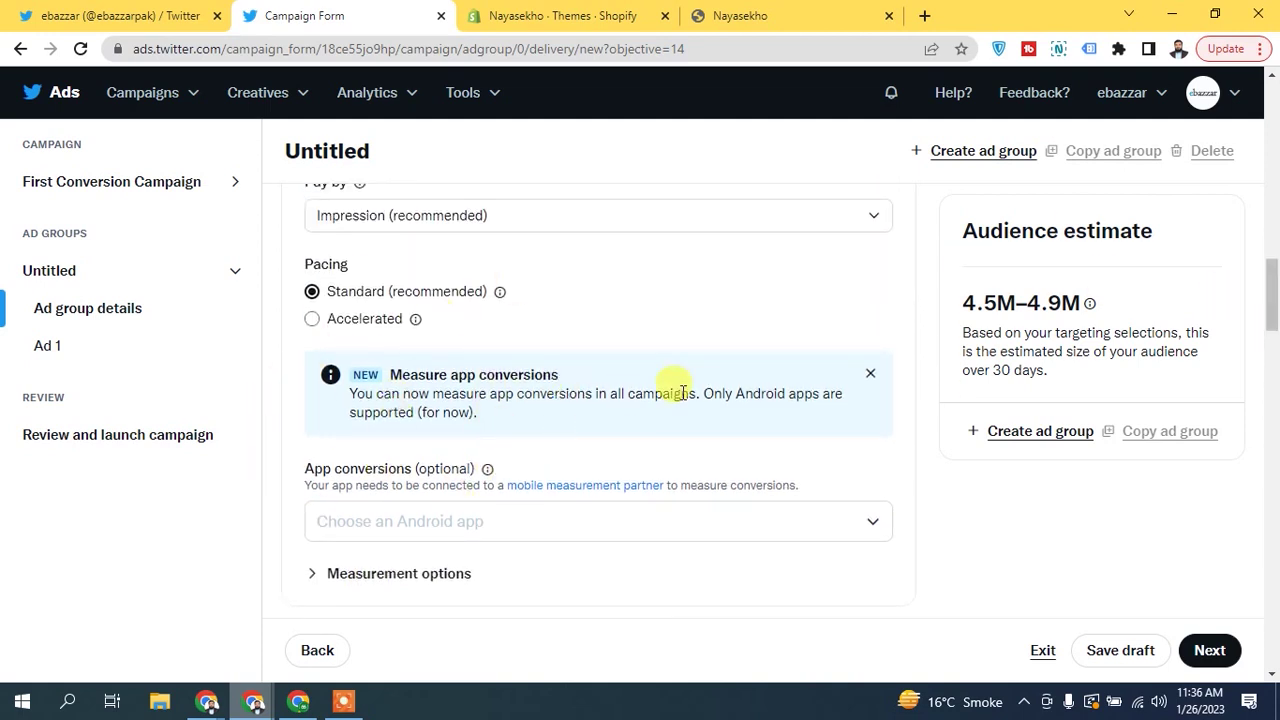
pyautogui.moveTo(702, 393); pyautogui.dragTo(820, 391)
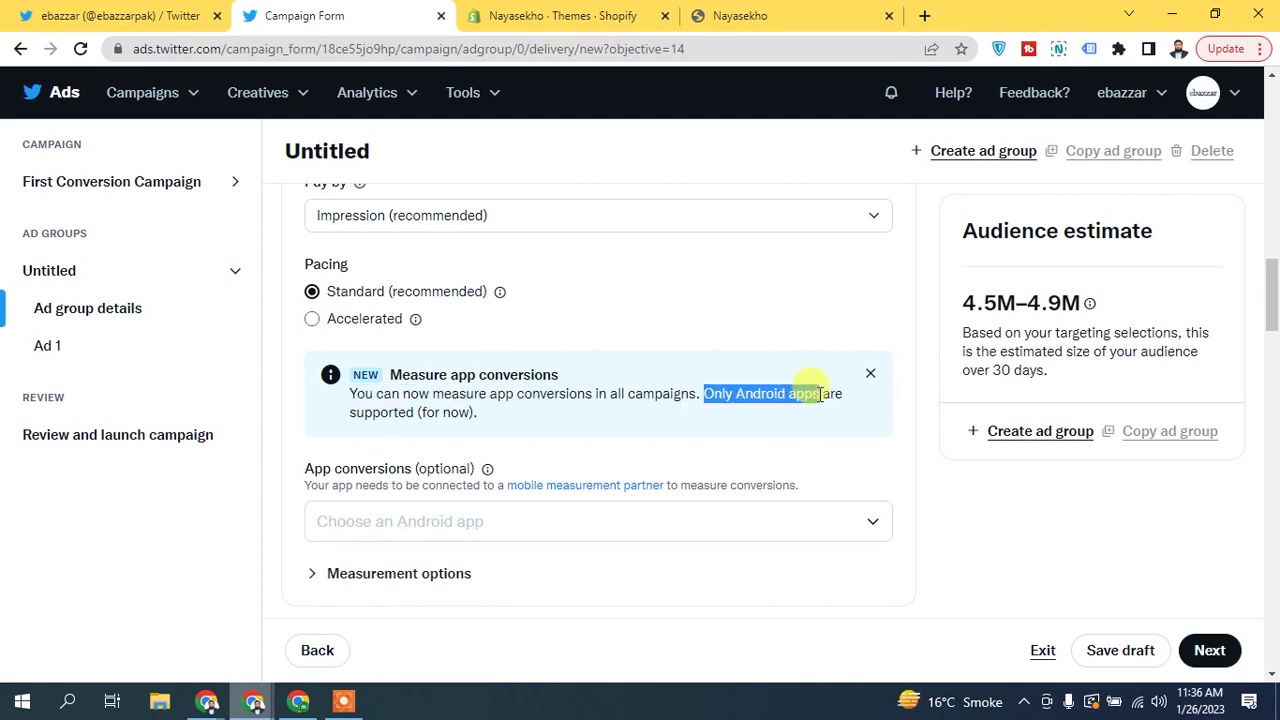
pyautogui.click(554, 404)
pyautogui.scroll(-1, 1275, 300)
# Review the Twitter placements, switch to the ebazzar Twitter profile and look through its tweets as an example of the Profiles placement.
pyautogui.moveTo(1275, 300); pyautogui.dragTo(1256, 336)
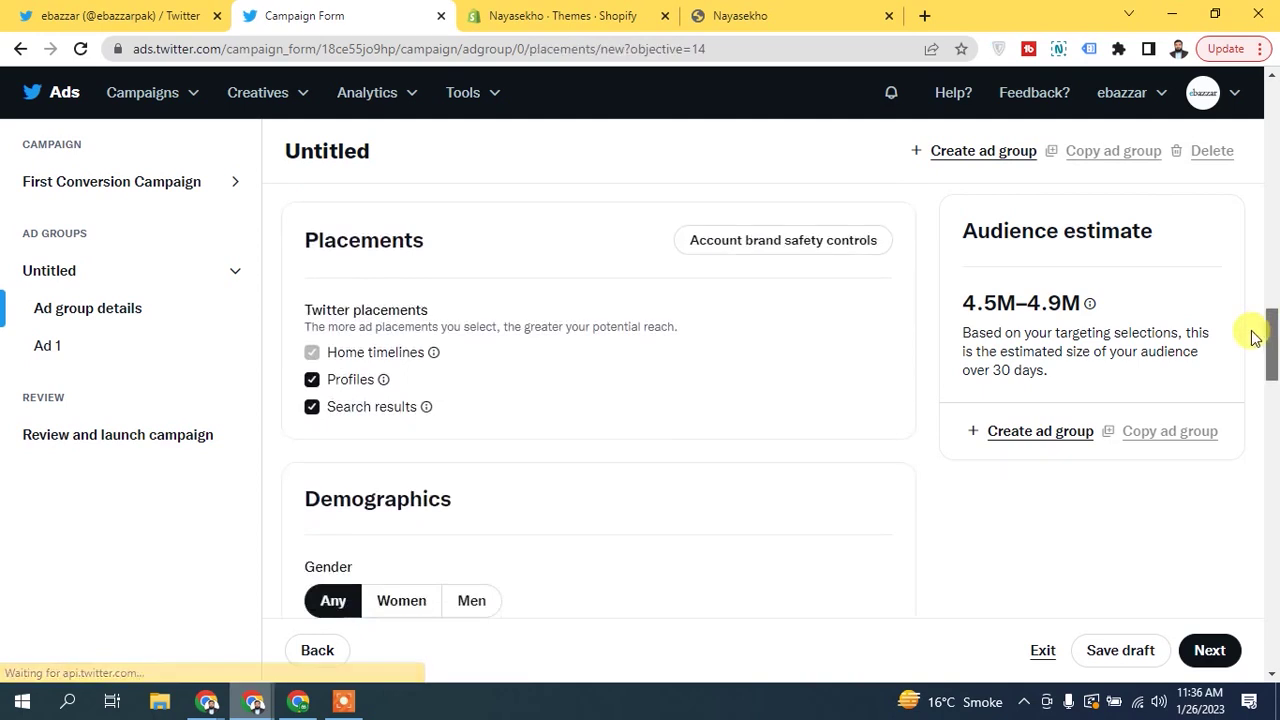
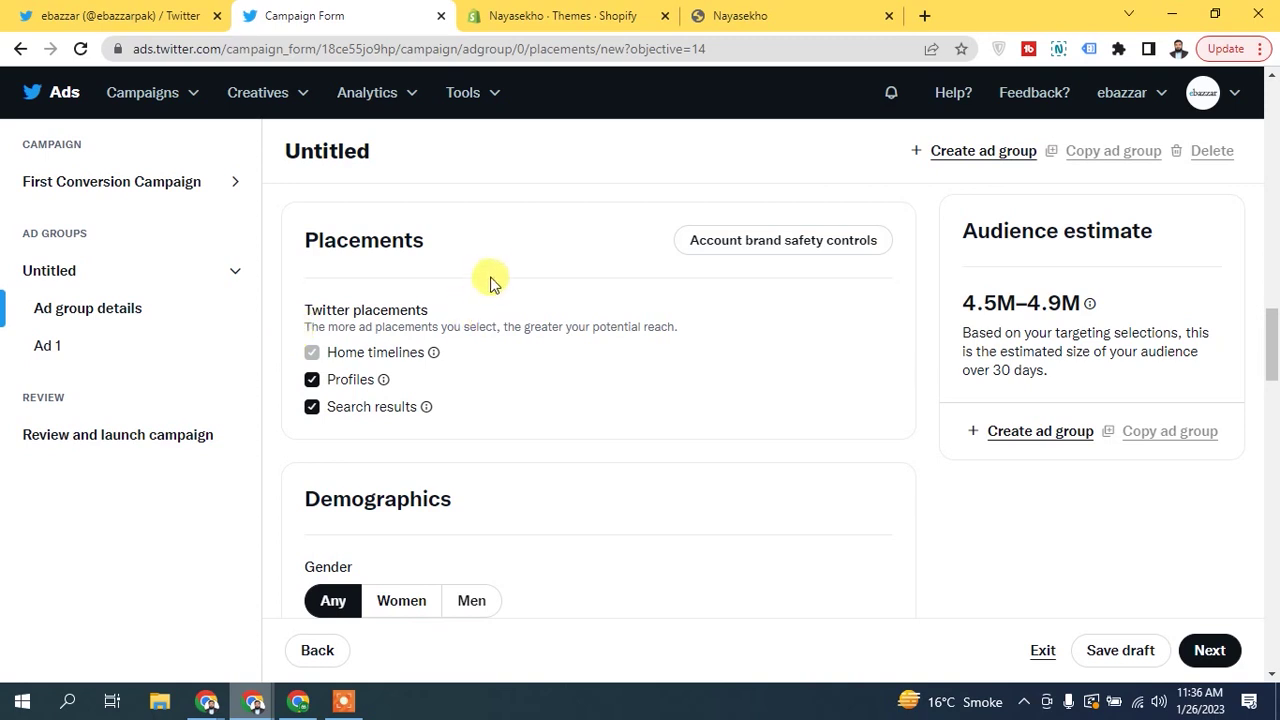
pyautogui.click(200, 15)
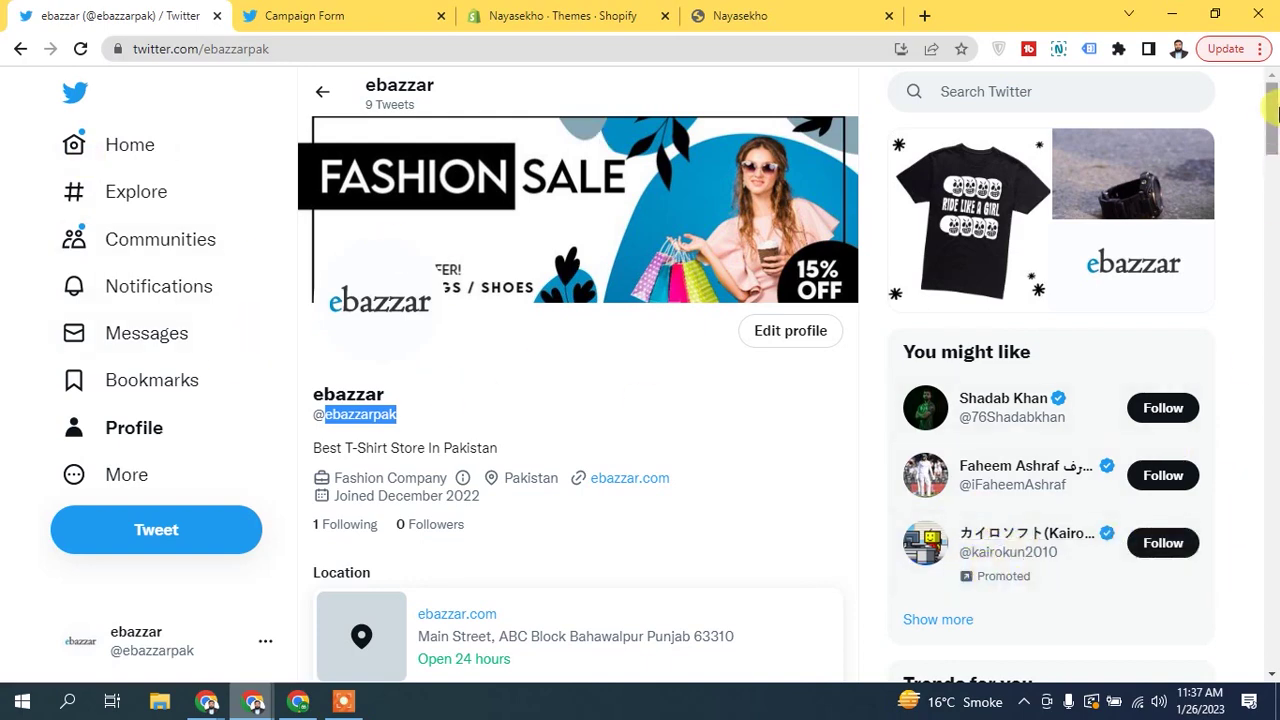
pyautogui.scroll(-1, 1273, 145)
pyautogui.moveTo(1273, 145); pyautogui.dragTo(1273, 520)
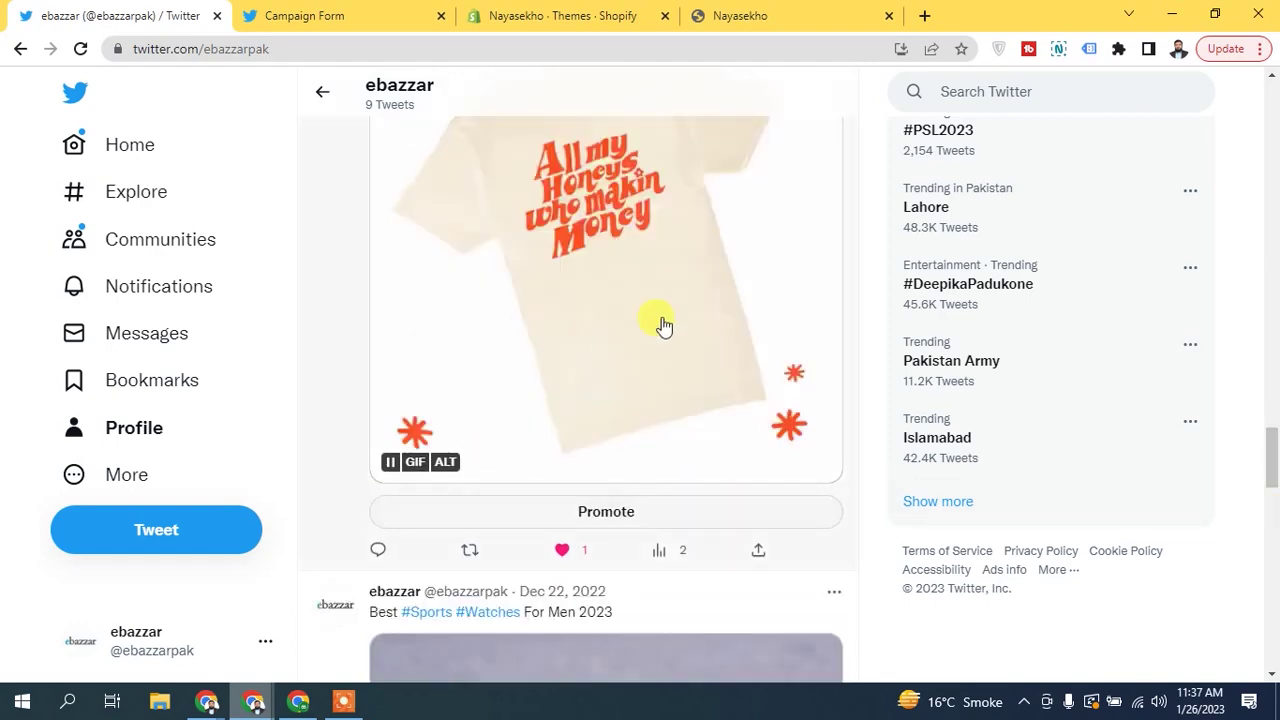
pyautogui.moveTo(1273, 450); pyautogui.dragTo(1273, 495)
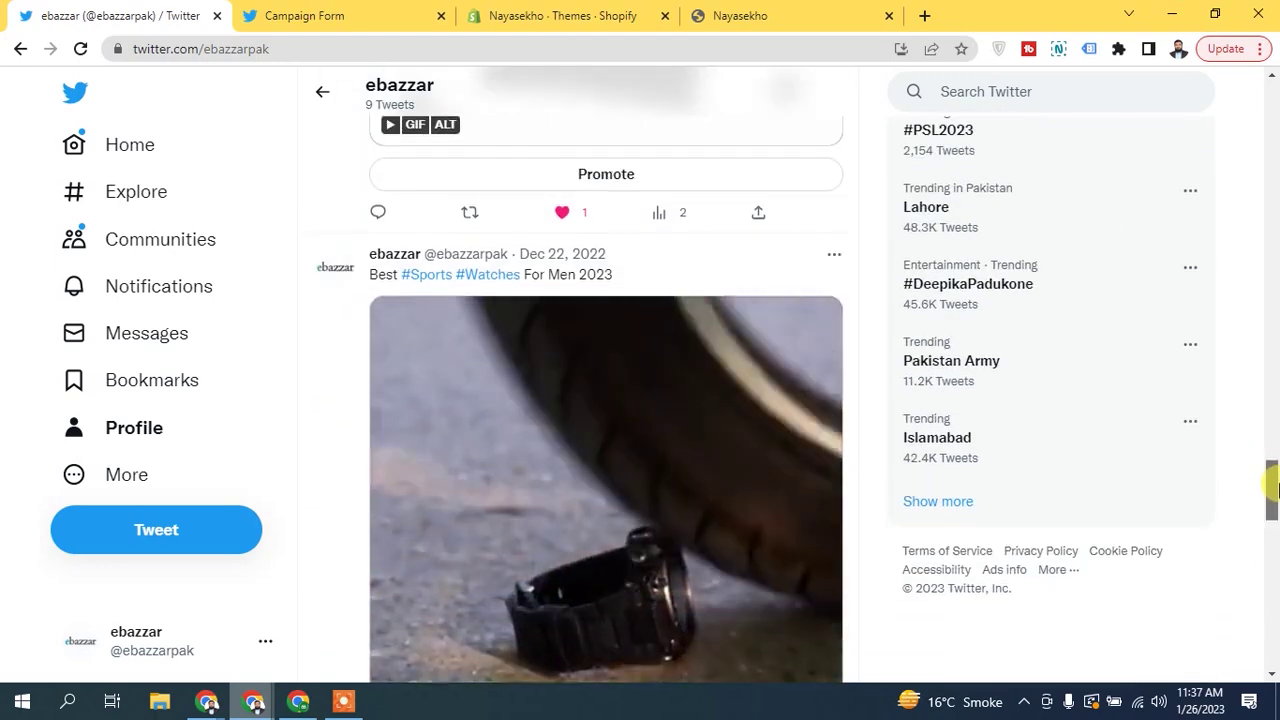
pyautogui.scroll(1, 820, 414)
pyautogui.moveTo(1273, 480); pyautogui.dragTo(1272, 85)
# Look through the Twitter home timeline for promoted posts and return to the campaign form's Placements settings.
pyautogui.click(140, 145)
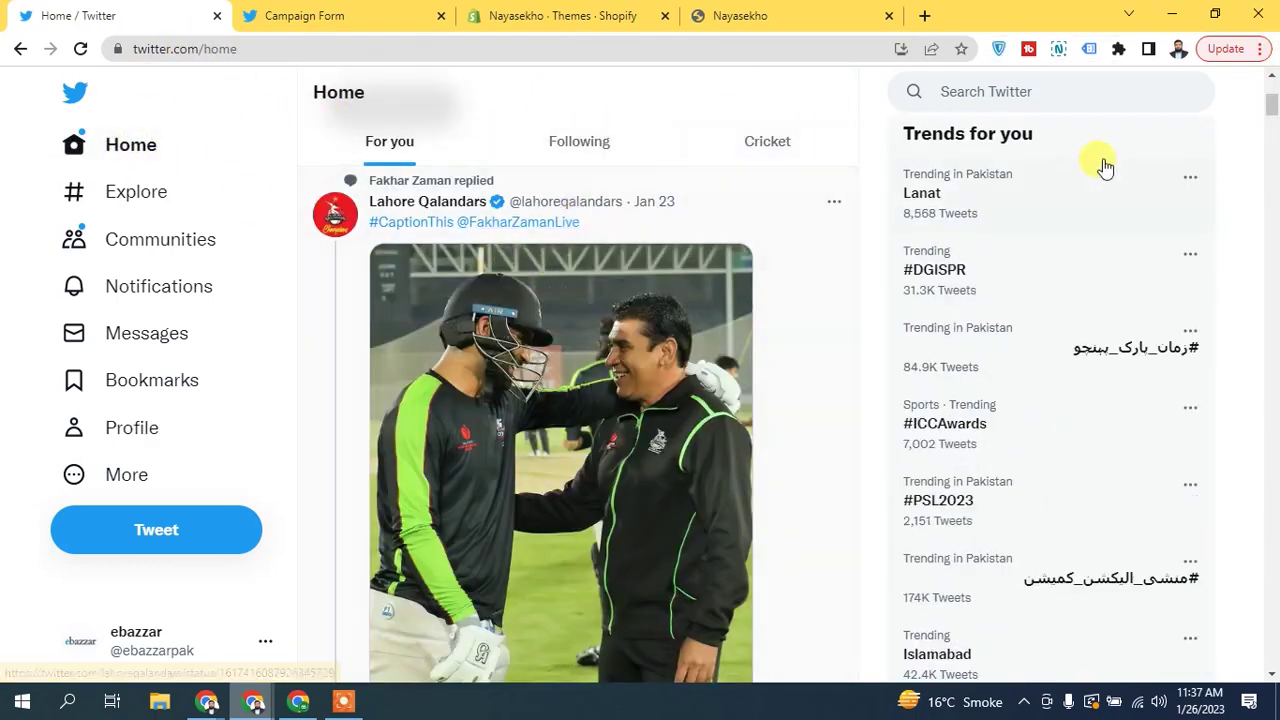
pyautogui.moveTo(1269, 109); pyautogui.dragTo(1250, 246)
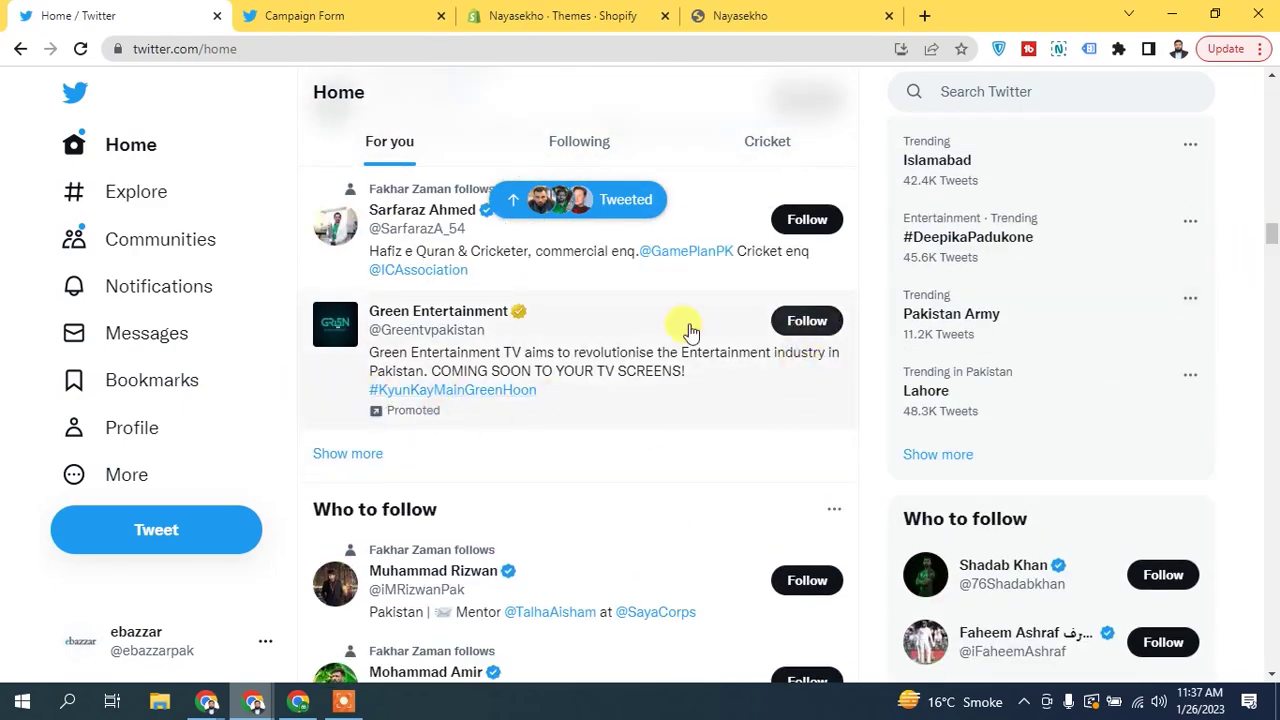
pyautogui.moveTo(1274, 245); pyautogui.dragTo(1260, 283)
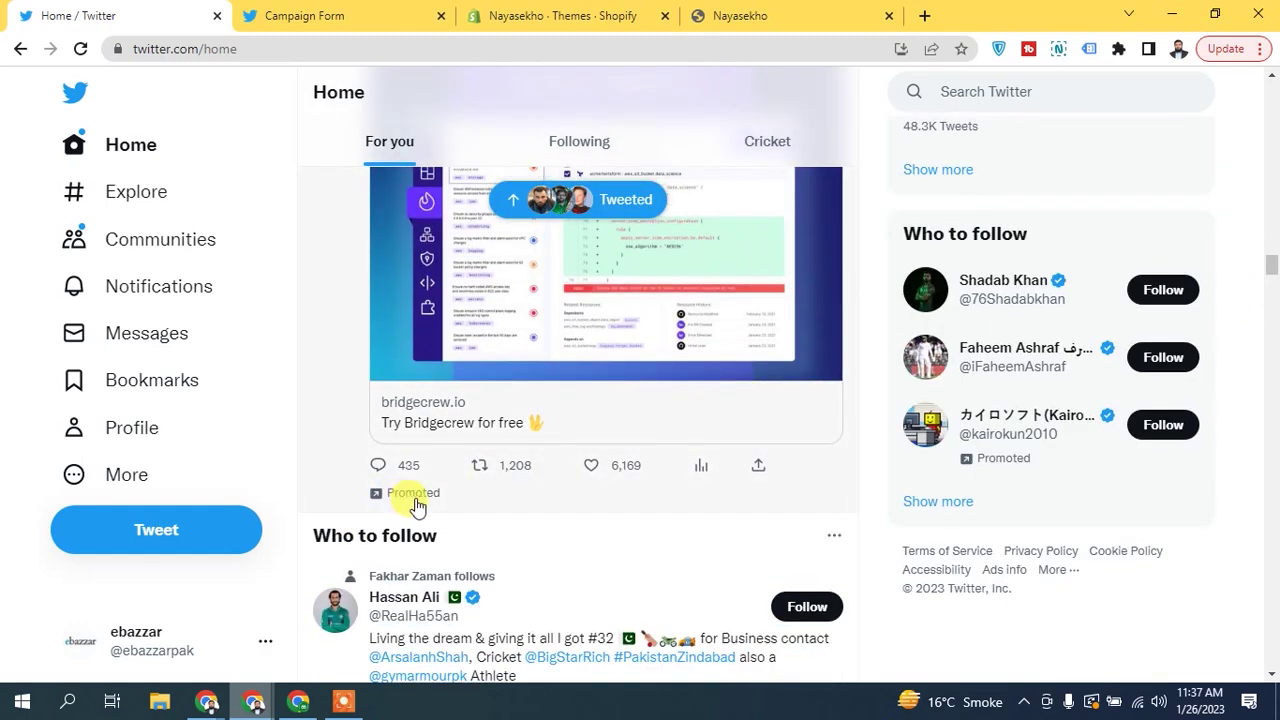
pyautogui.click(290, 15)
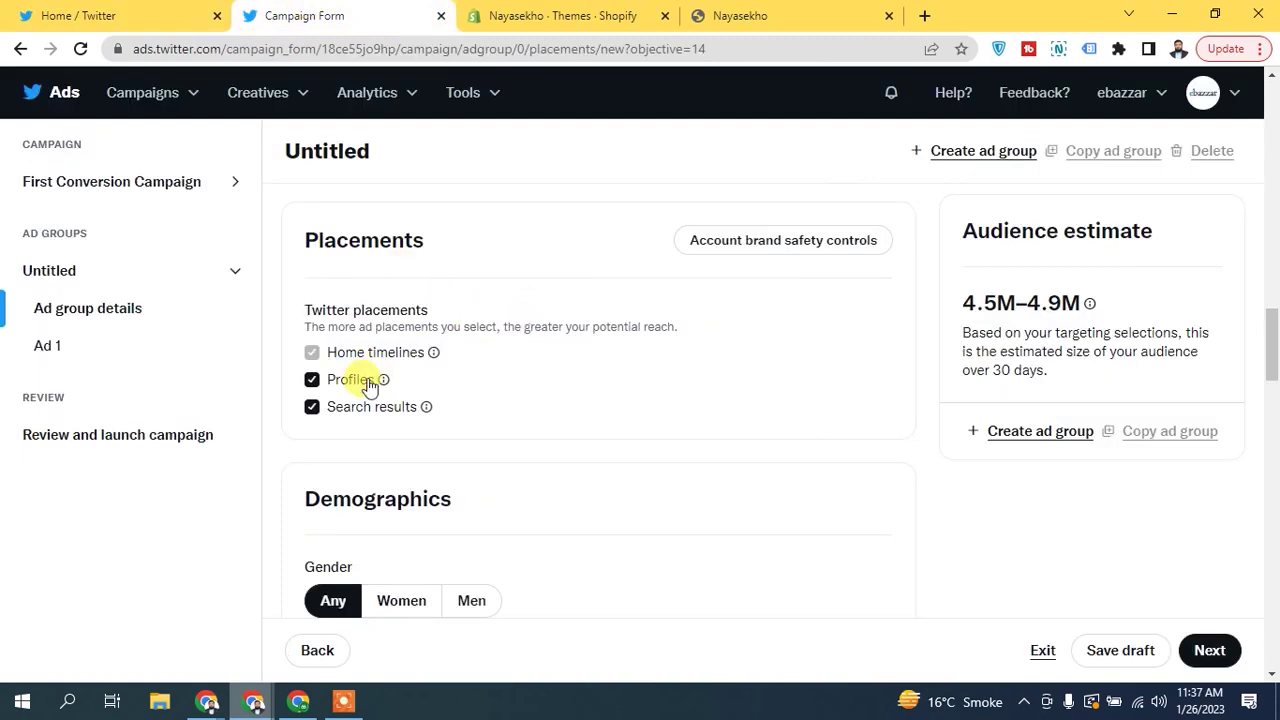
# Review the Targeting strategy settings, try enabling Twitter Audience Platform and switch it back off.
pyautogui.moveTo(1270, 339); pyautogui.dragTo(1243, 601)
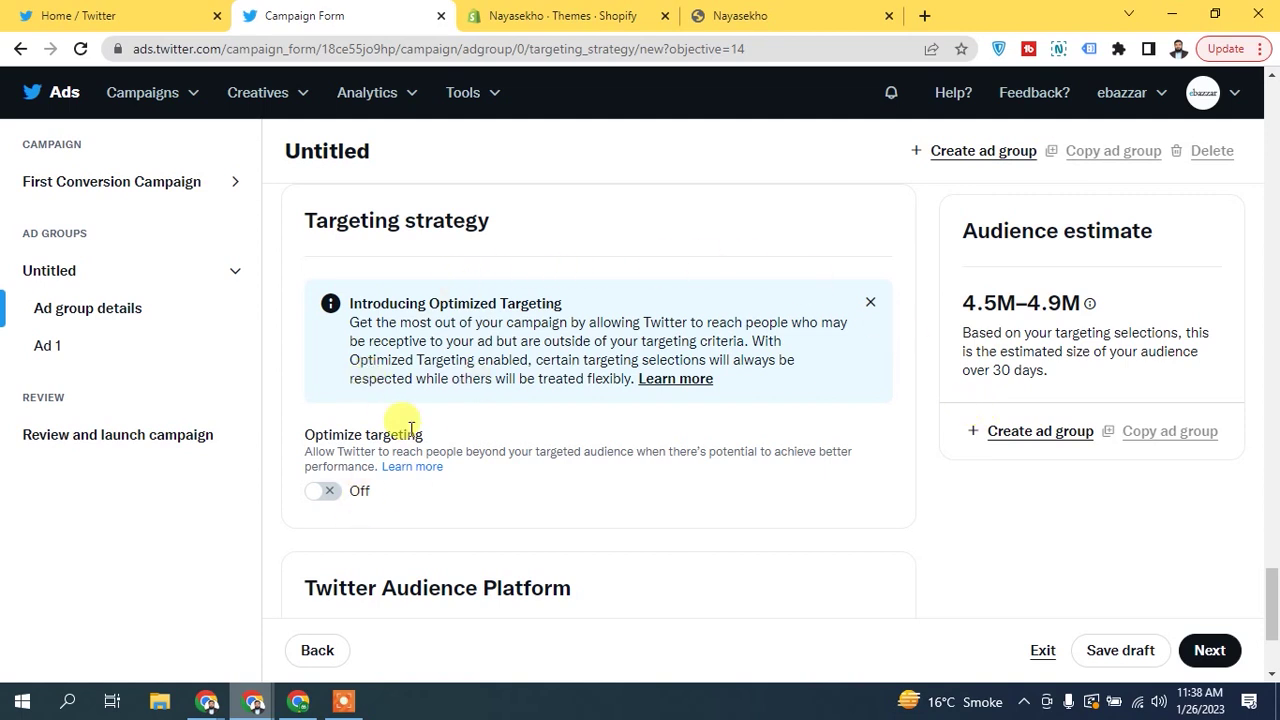
pyautogui.moveTo(1274, 596); pyautogui.dragTo(1276, 640)
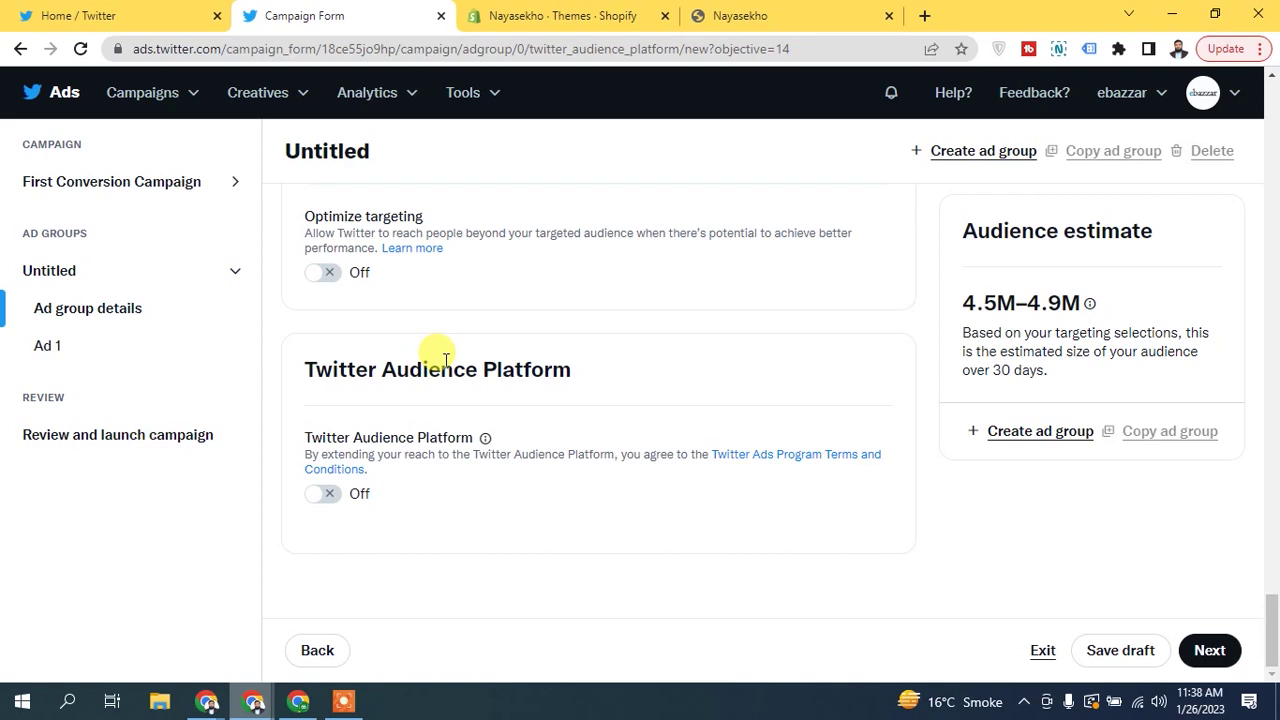
pyautogui.click(322, 494)
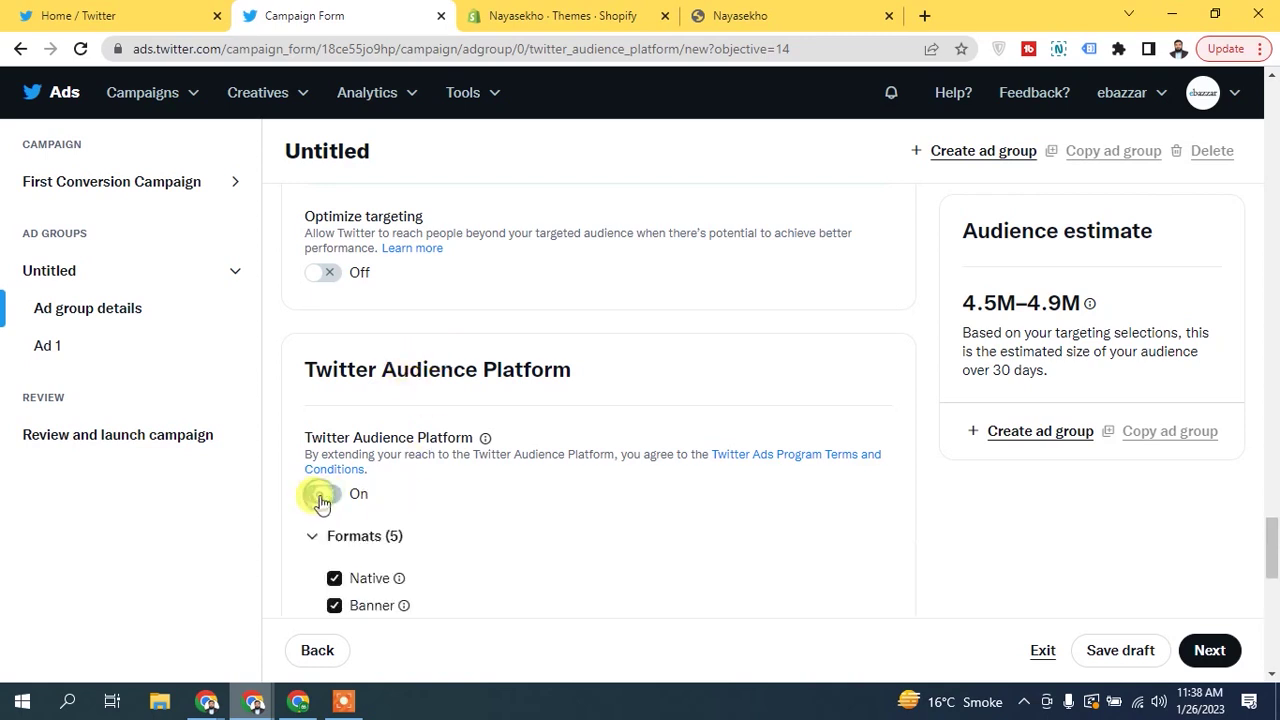
pyautogui.click(322, 494)
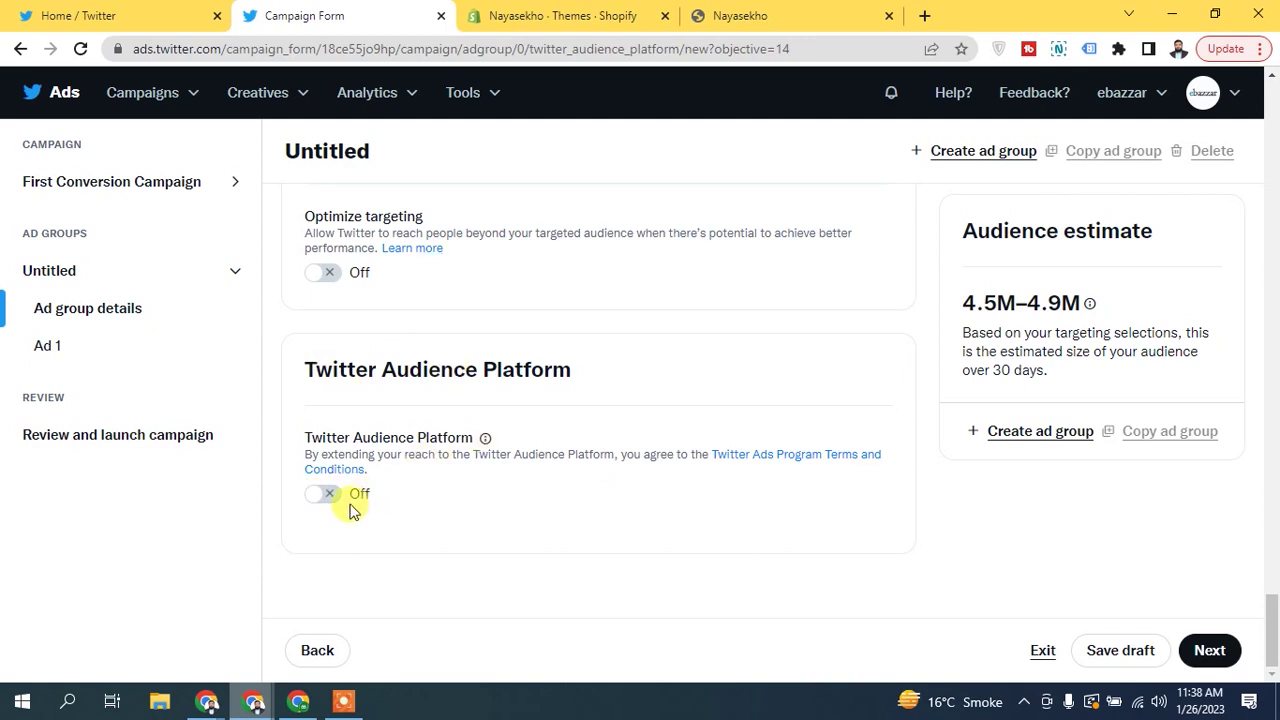
# Continue to the Ad 1 form and examine the permission notice above the ad details.
pyautogui.click(1212, 650)
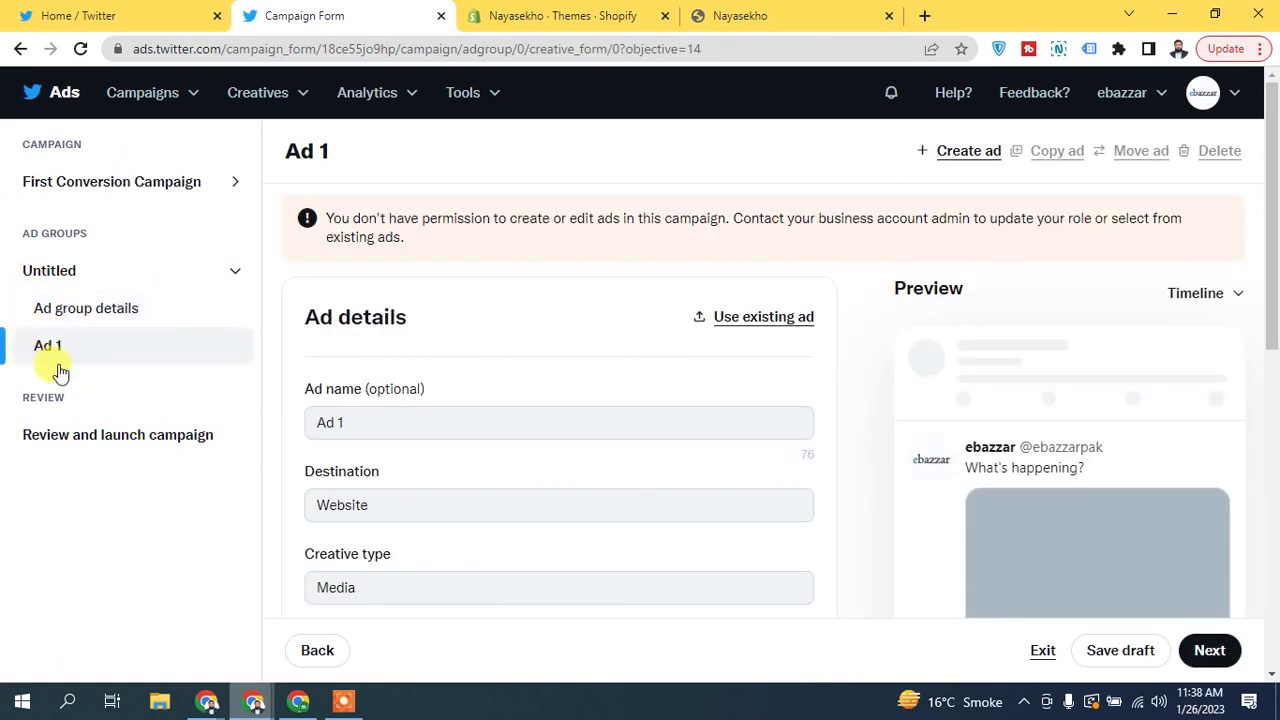
pyautogui.moveTo(1274, 172); pyautogui.dragTo(1246, 431)
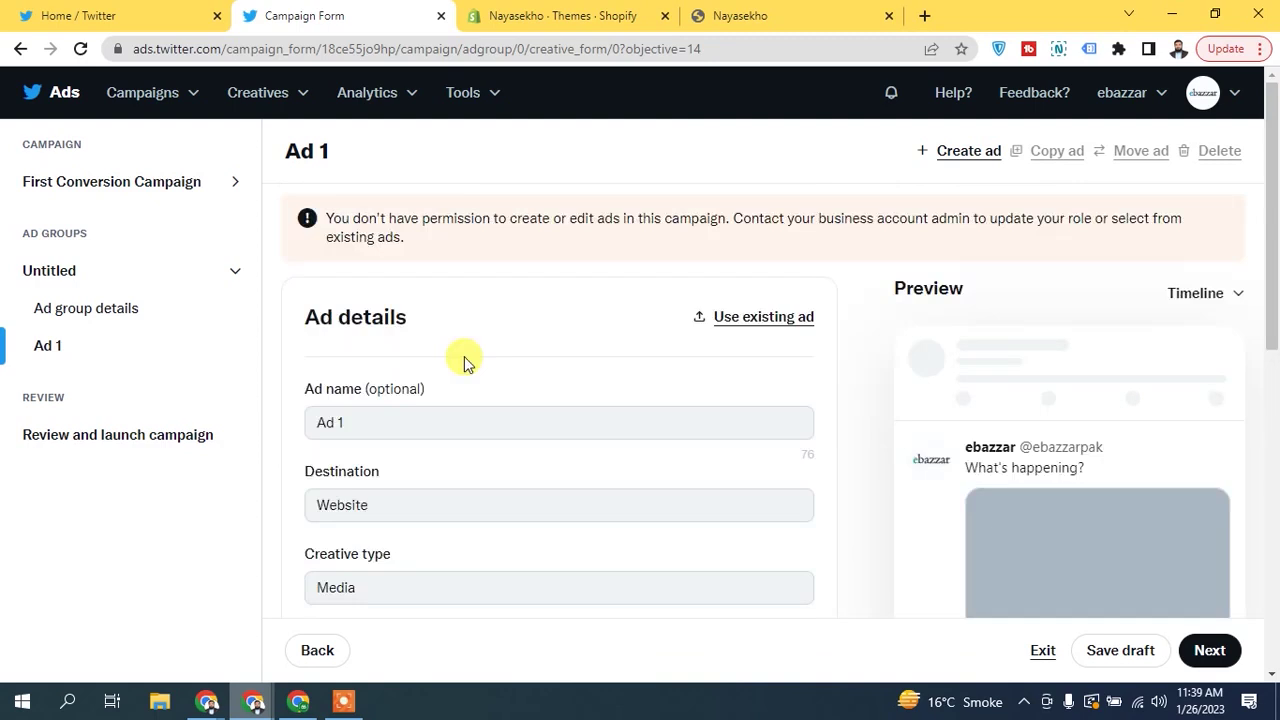
pyautogui.moveTo(733, 219); pyautogui.dragTo(1106, 236)
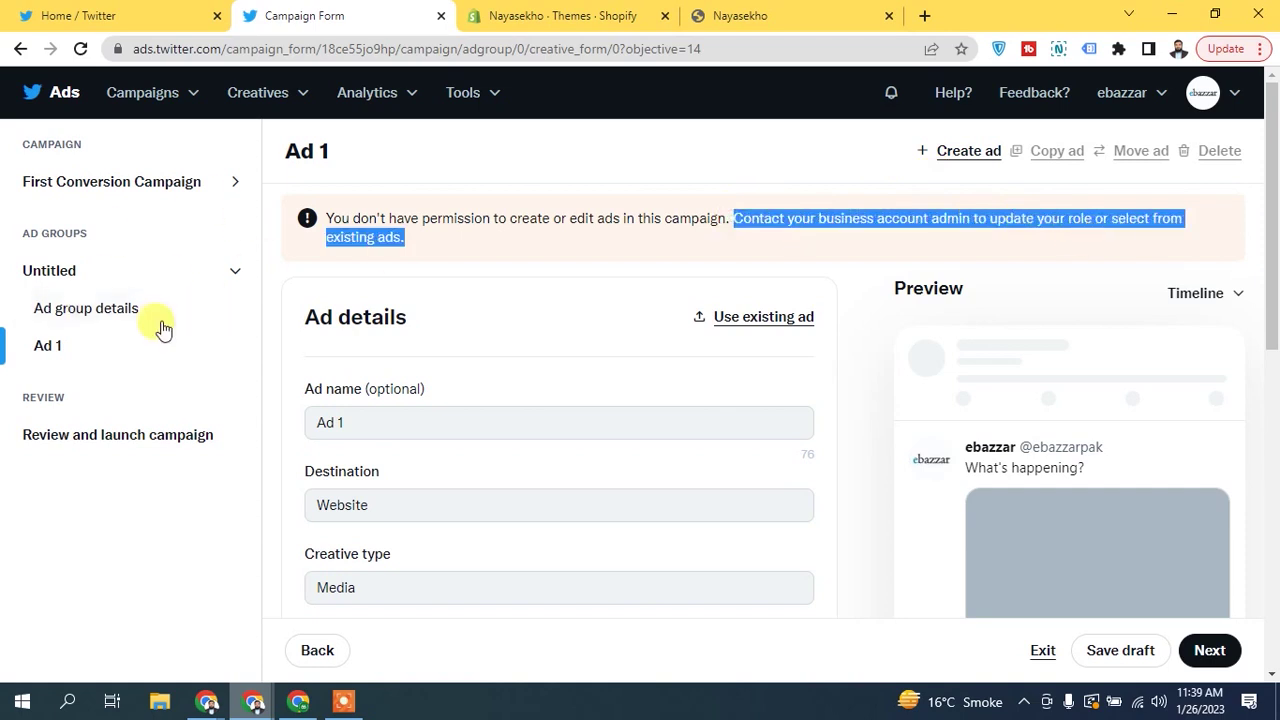
pyautogui.click(690, 228)
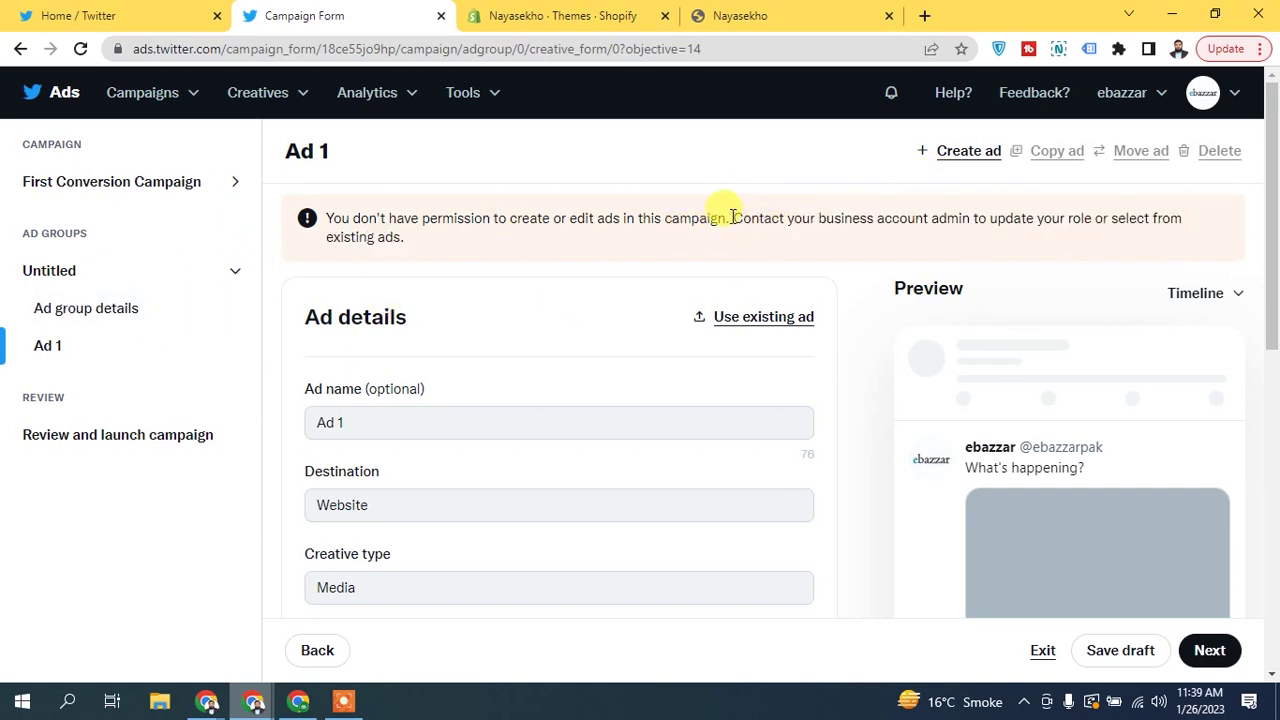
pyautogui.moveTo(731, 216); pyautogui.dragTo(1078, 235)
pyautogui.click(1074, 228)
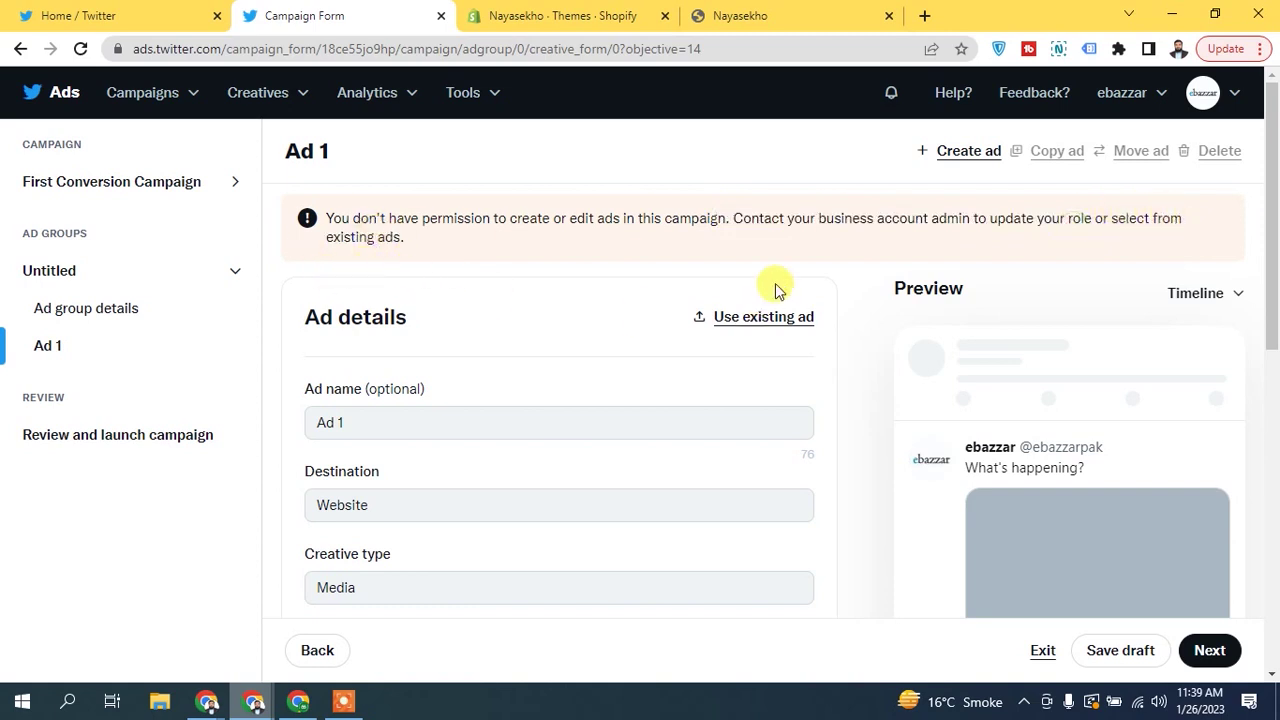
# Recheck the Ad 1 permission notice and look over the ebazzar account options for settings and access.
pyautogui.scroll(-2, 1275, 288)
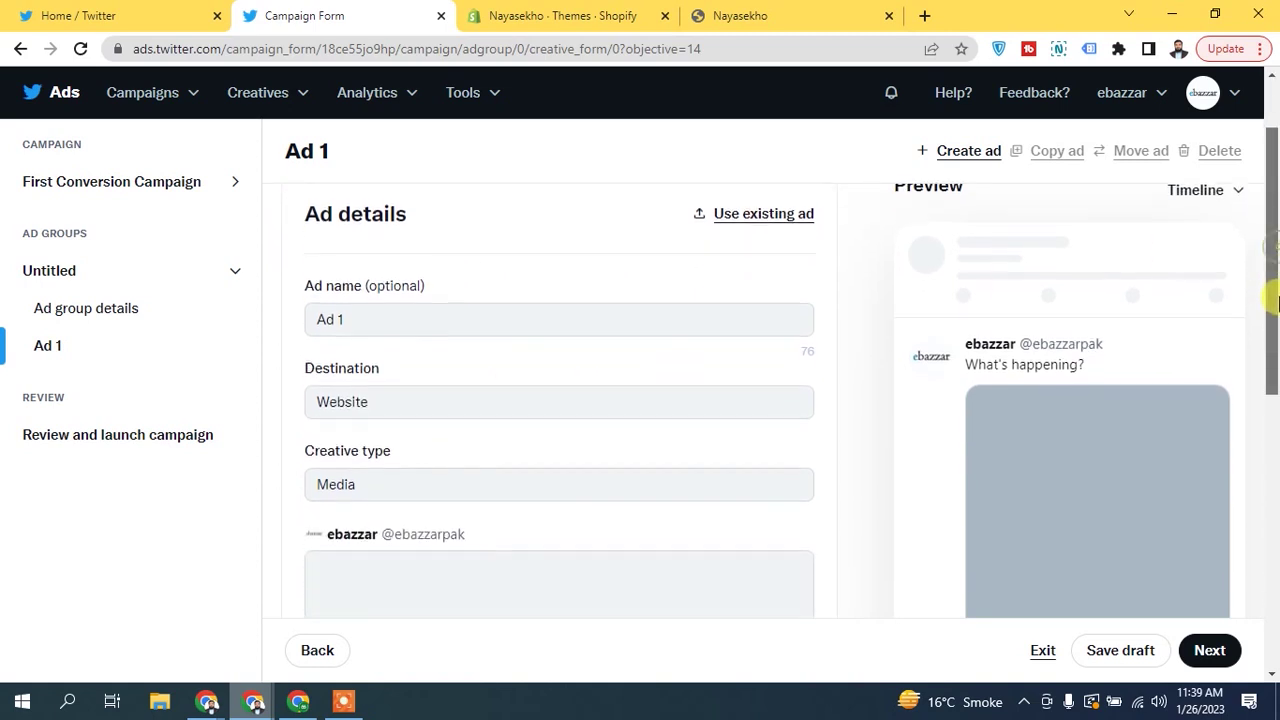
pyautogui.scroll(2, 1275, 288)
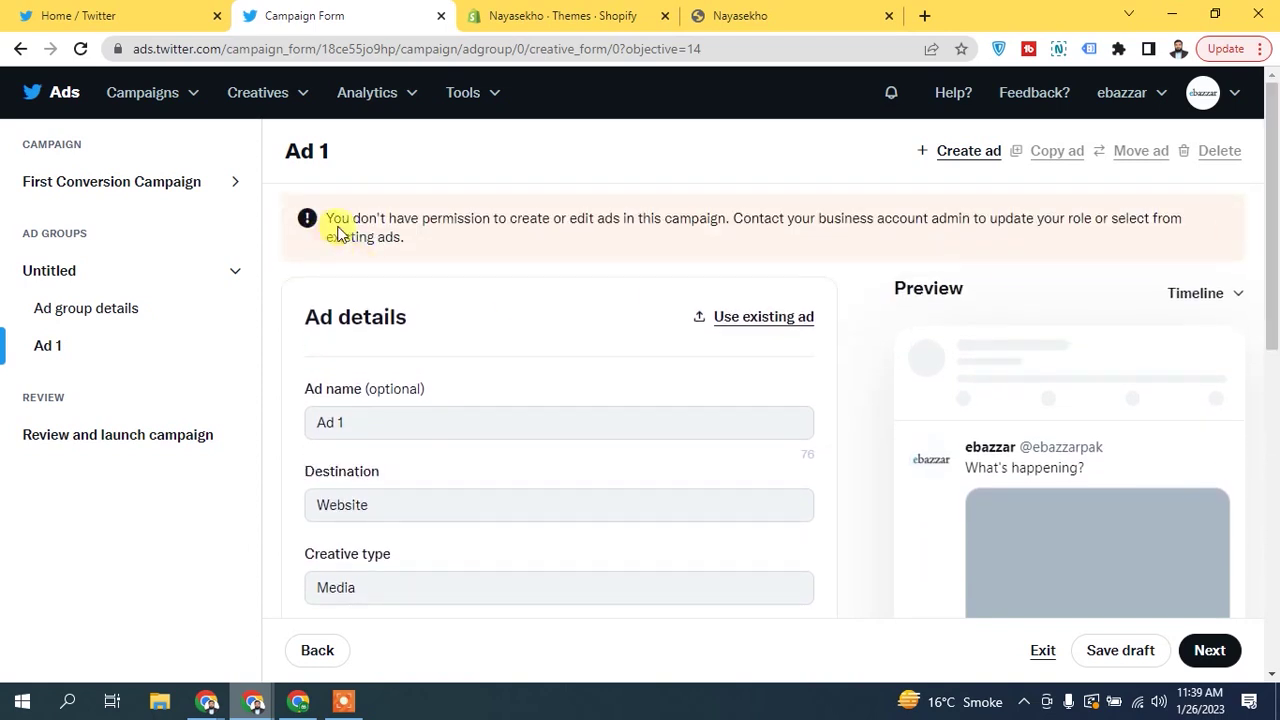
pyautogui.moveTo(316, 210); pyautogui.dragTo(585, 245)
pyautogui.click(1122, 93)
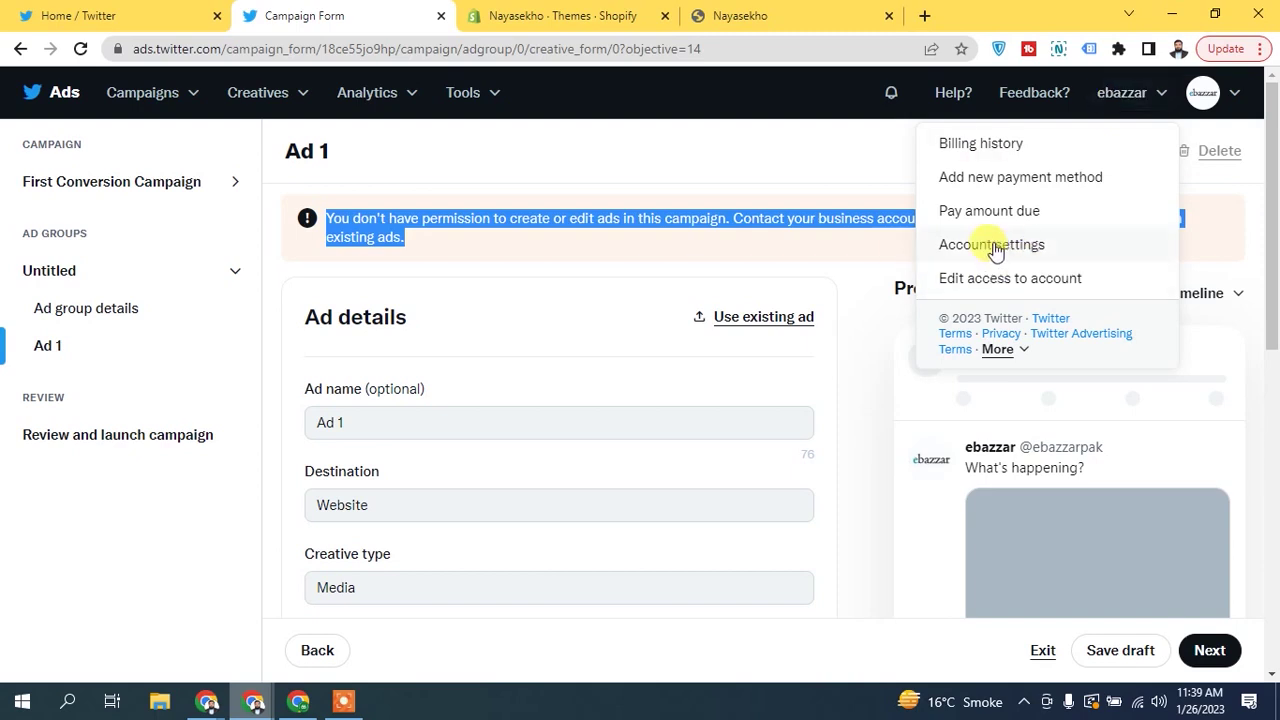
pyautogui.click(537, 220)
# Look through Ad 1's name, destination, creative type, tweet text, media format and promoted-only settings.
pyautogui.moveTo(1275, 220); pyautogui.dragTo(1272, 262)
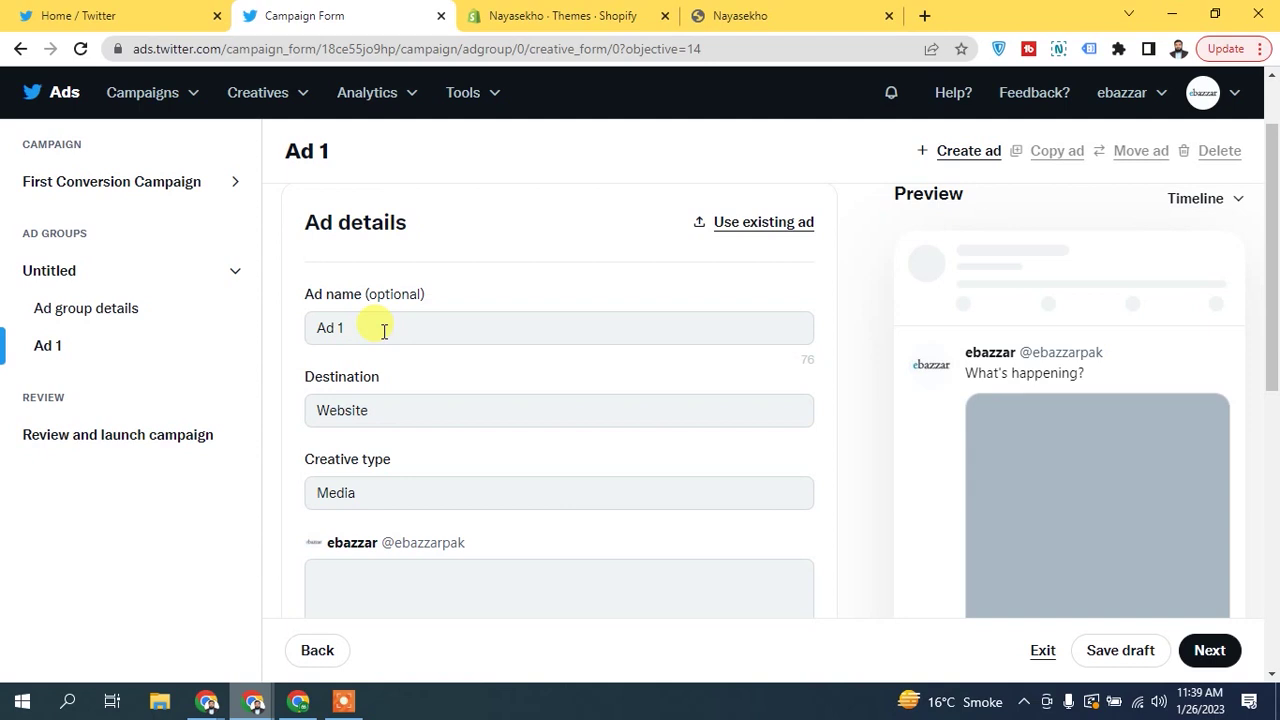
pyautogui.click(384, 415)
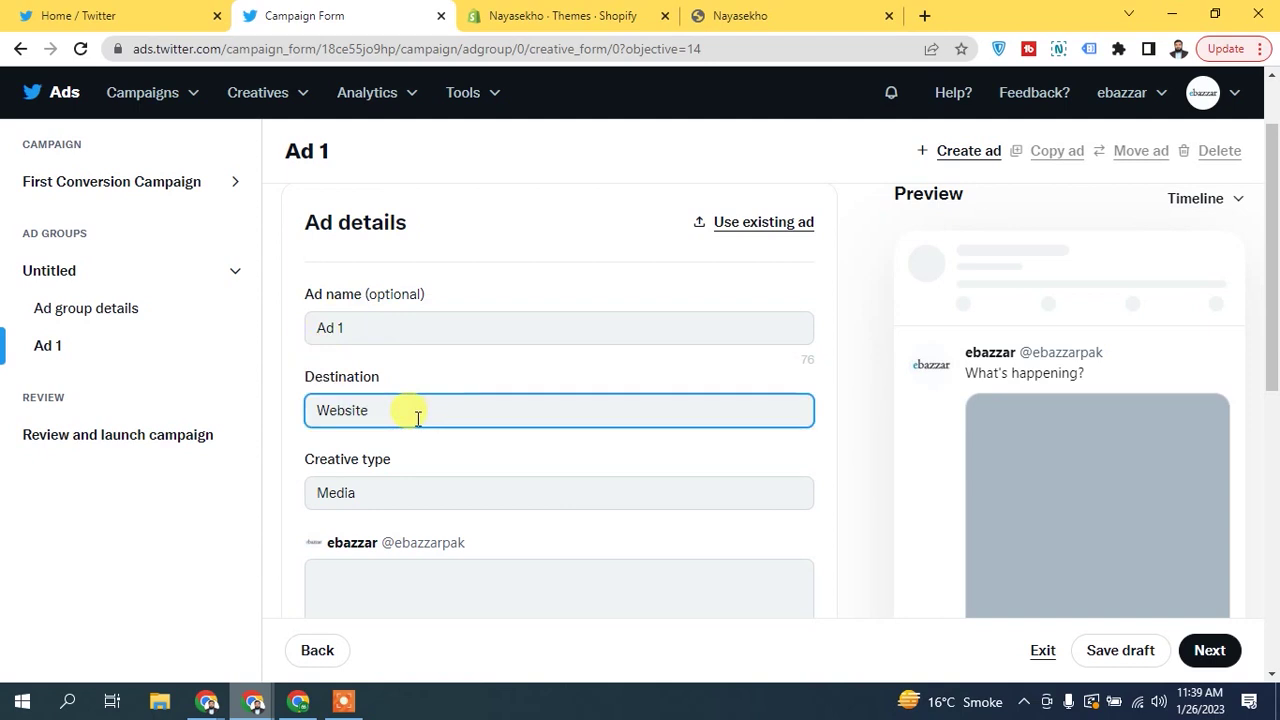
pyautogui.moveTo(1271, 257); pyautogui.dragTo(1275, 324)
pyautogui.click(374, 346)
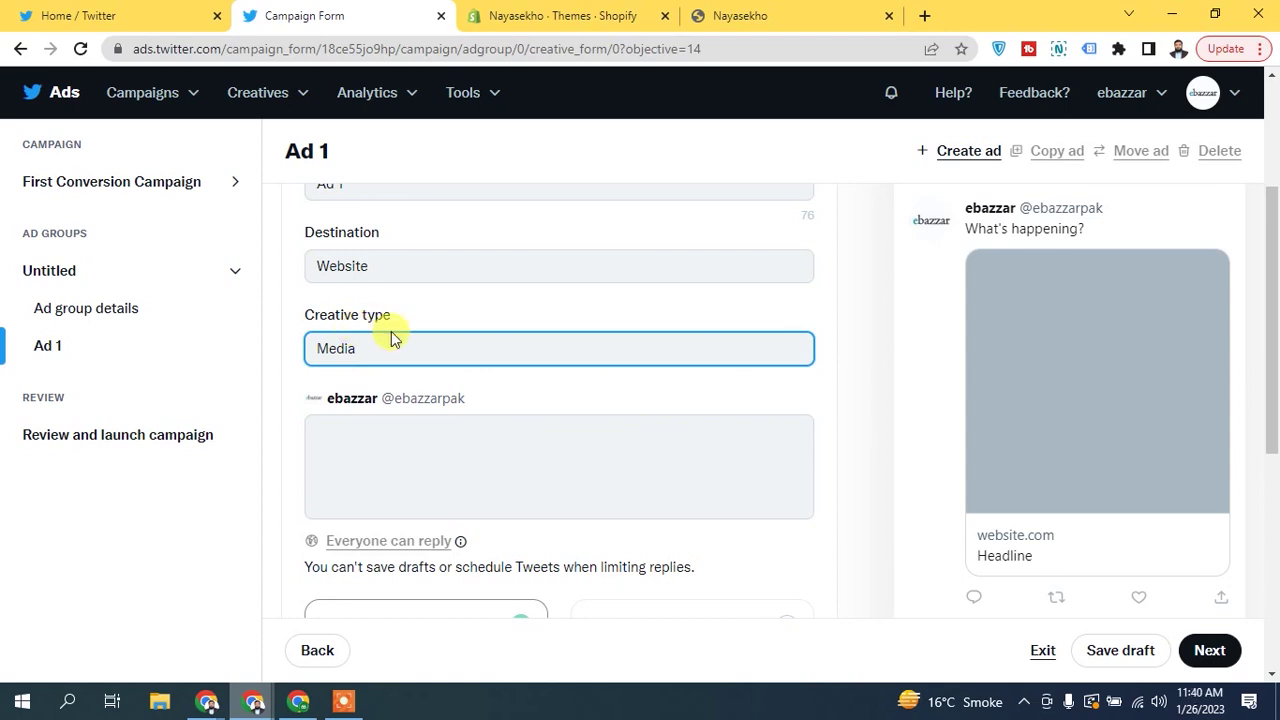
pyautogui.click(382, 441)
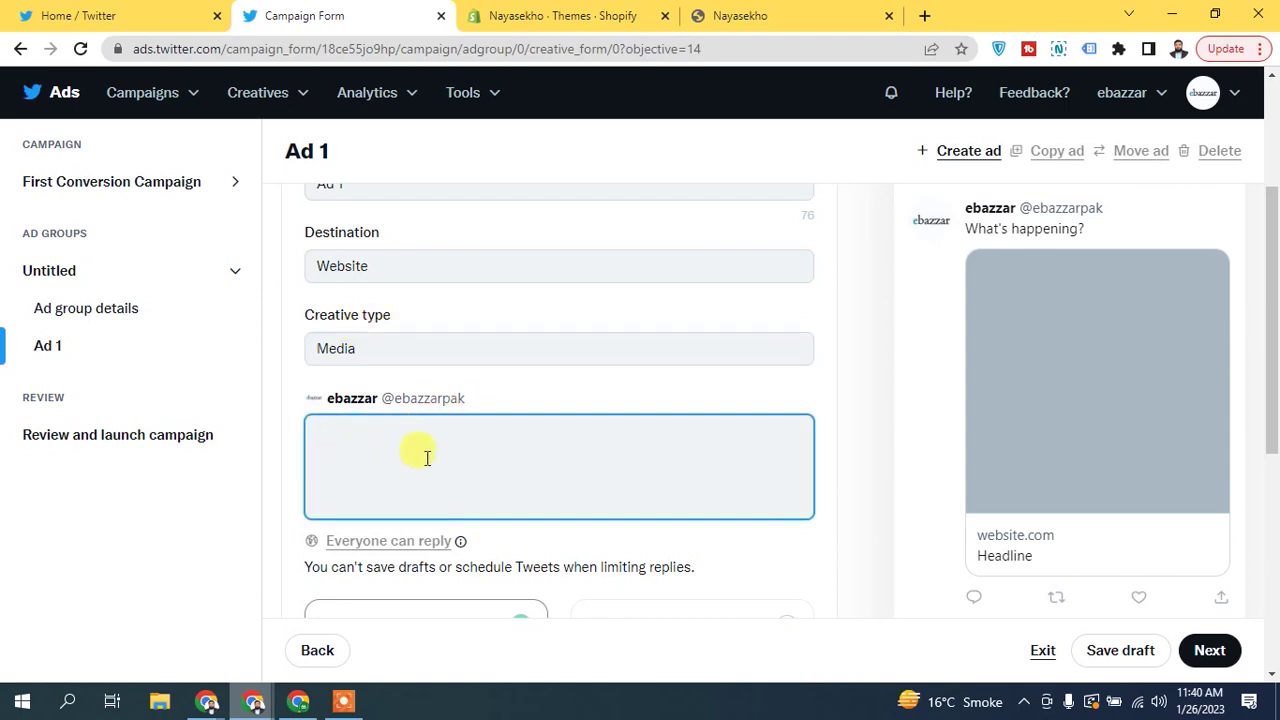
pyautogui.moveTo(1270, 286); pyautogui.dragTo(1270, 352)
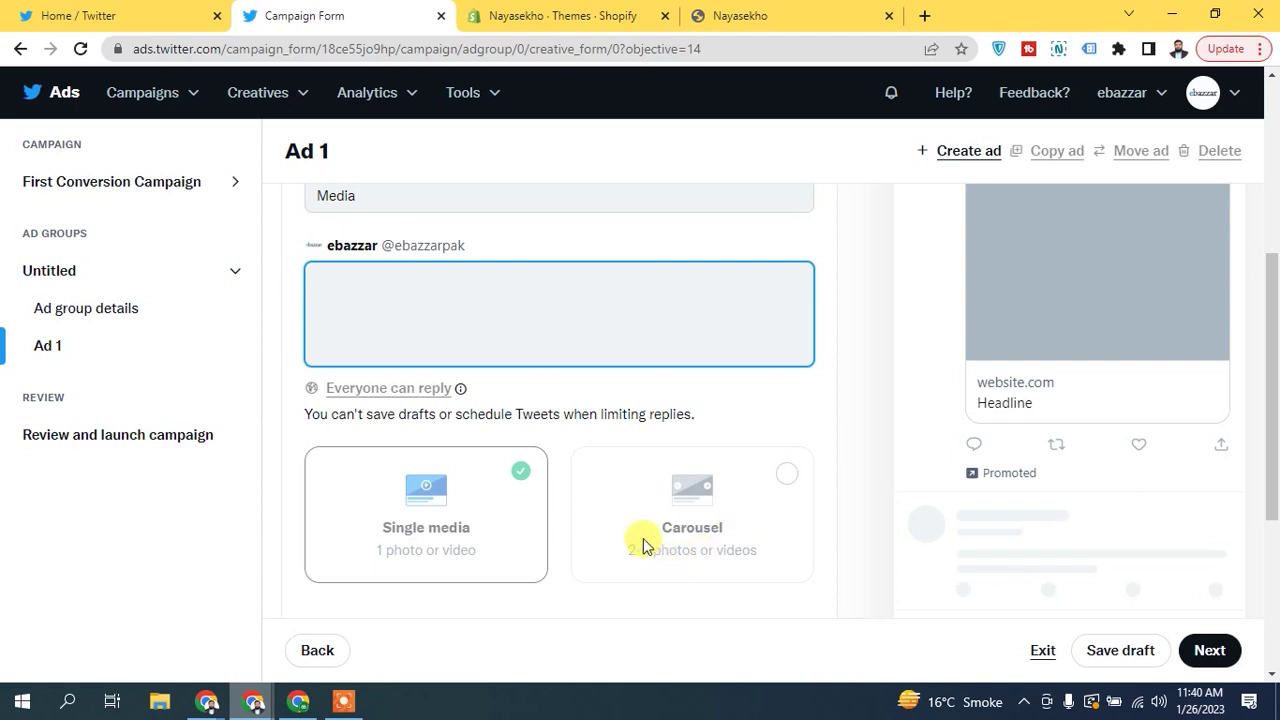
pyautogui.moveTo(1271, 365); pyautogui.dragTo(1272, 520)
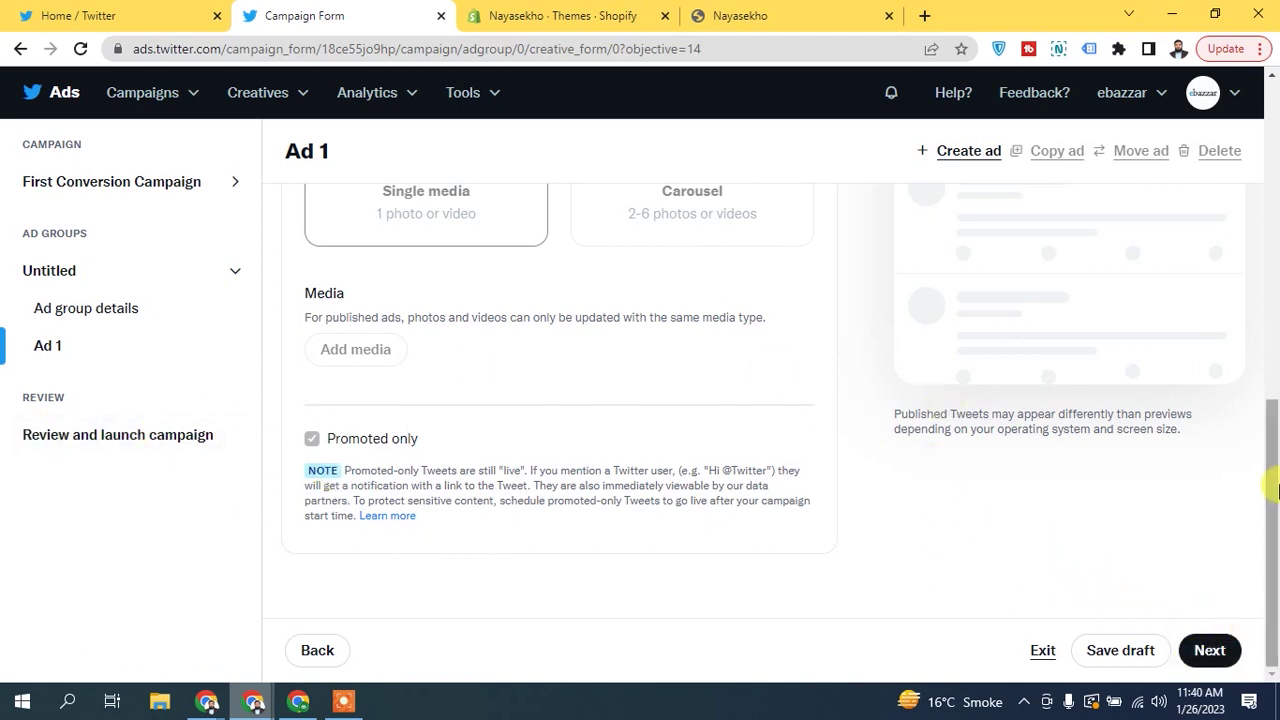
# Open the access management page for the ebazzar ads account to check user permissions.
pyautogui.scroll(10, 922, 403)
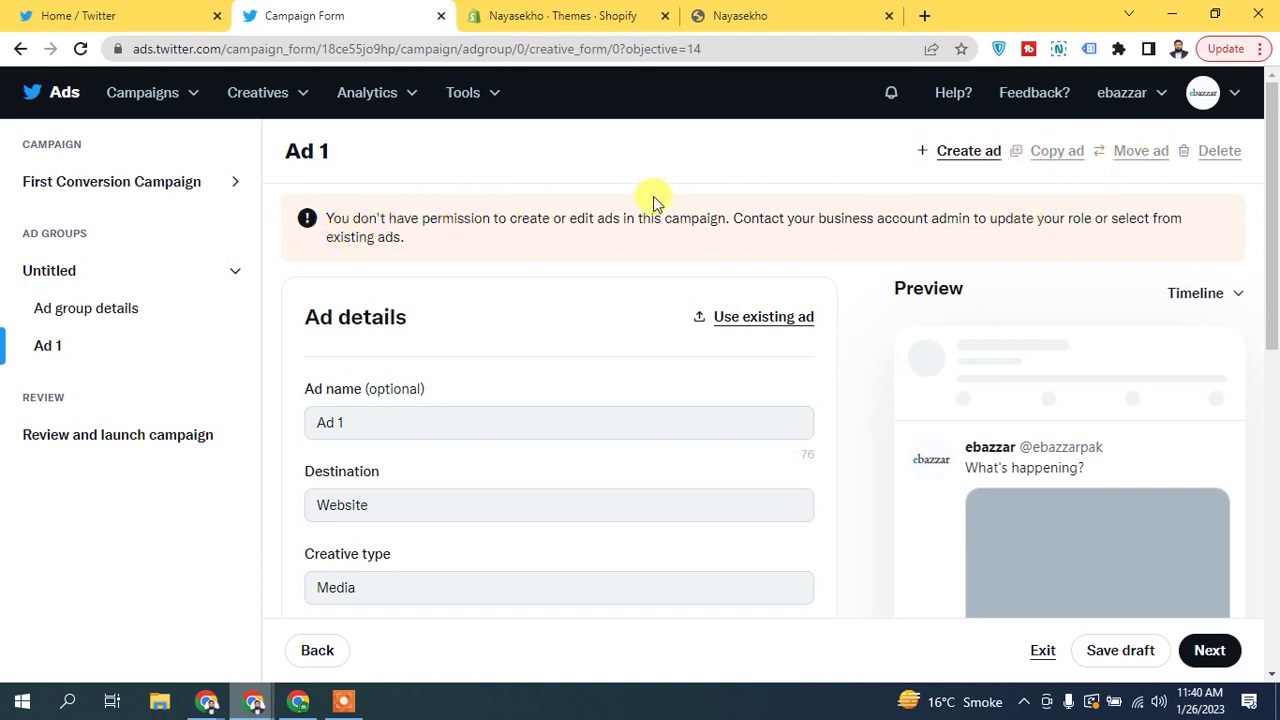
pyautogui.click(1160, 97)
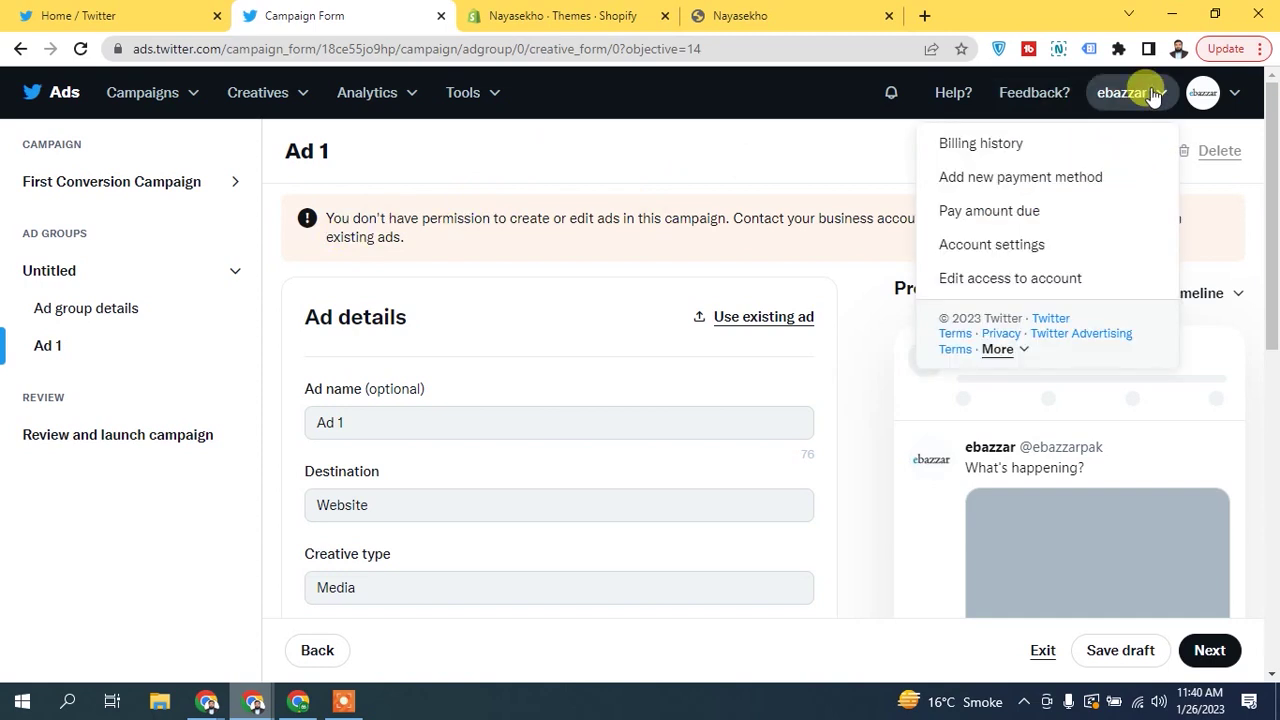
pyautogui.click(1028, 281)
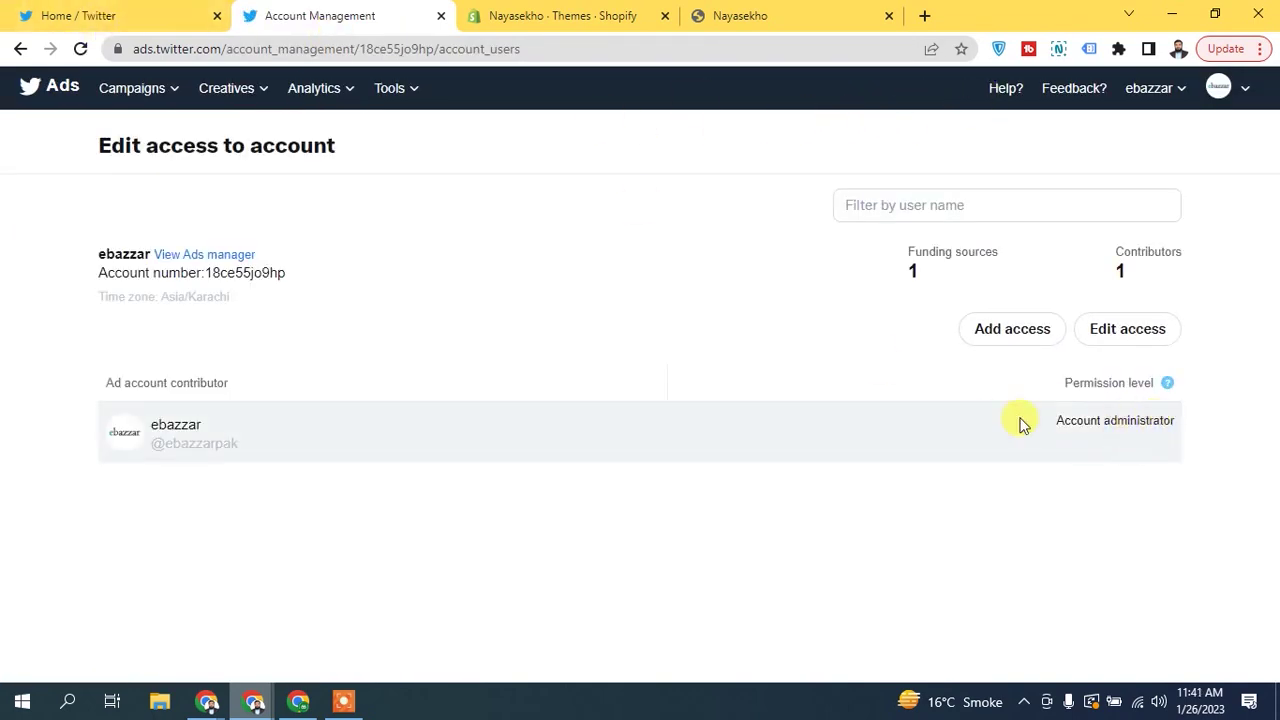
# Open the ebazzar ads account settings and look over the Spend Caps and General sections.
pyautogui.click(1155, 88)
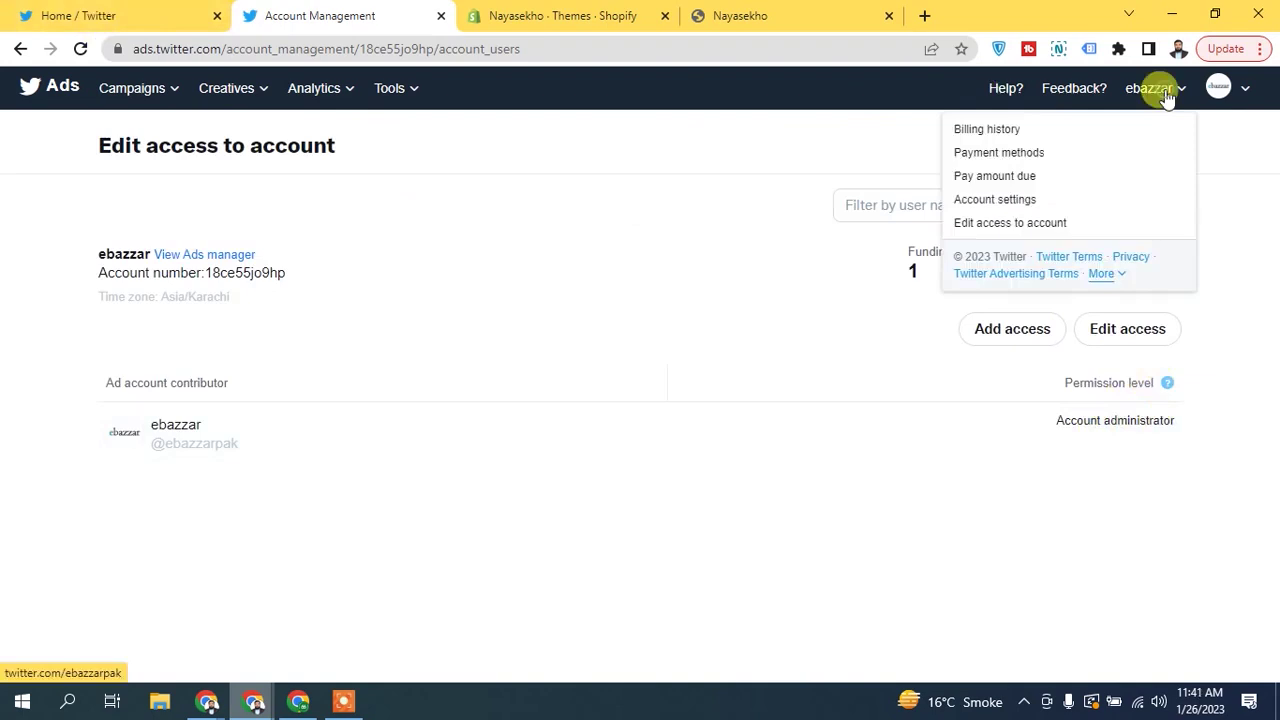
pyautogui.click(1032, 197)
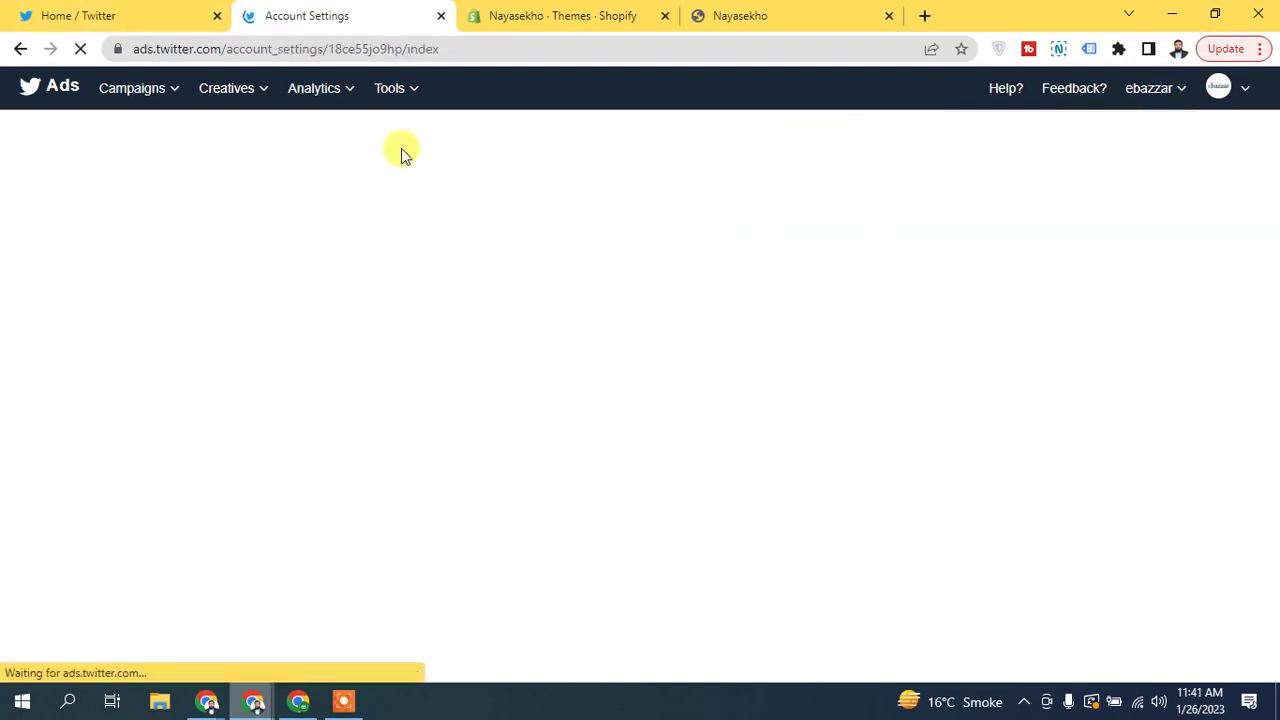
pyautogui.click(234, 222)
pyautogui.click(152, 218)
# Open Ads Manager, dismiss the introduction message, and examine the account eligibility notice above the other announcements.
pyautogui.moveTo(131, 88)
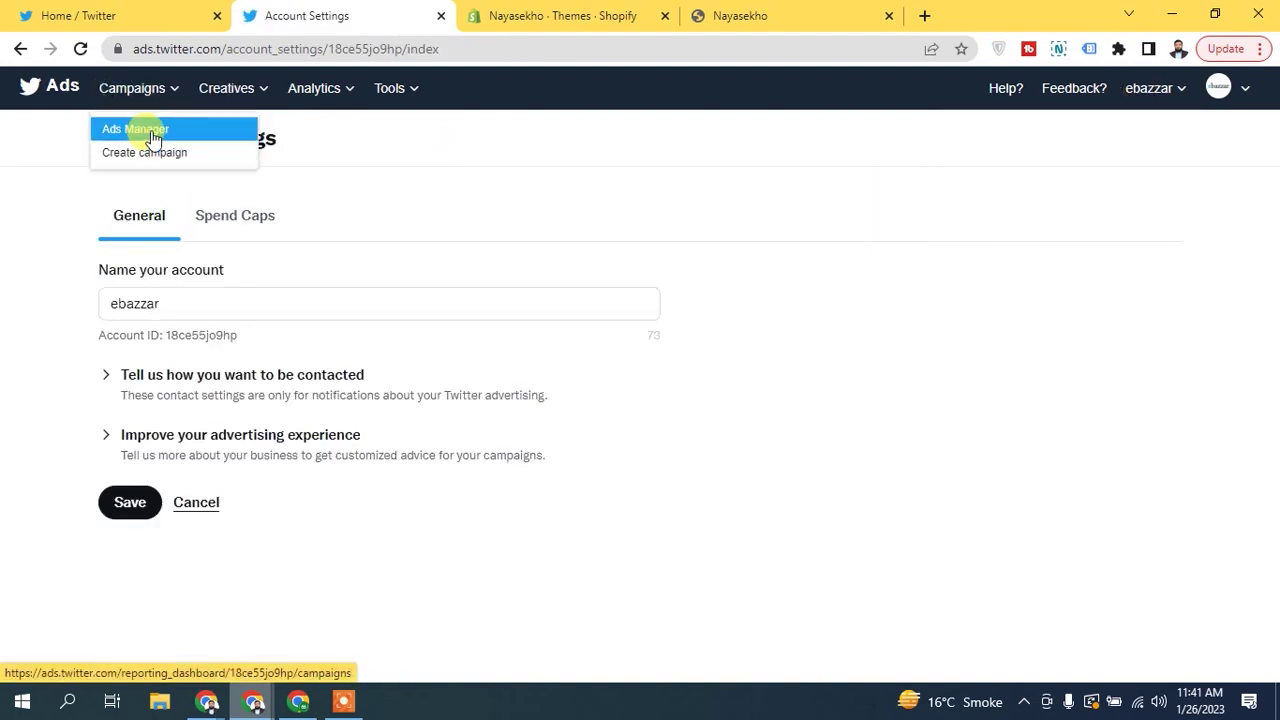
pyautogui.click(126, 125)
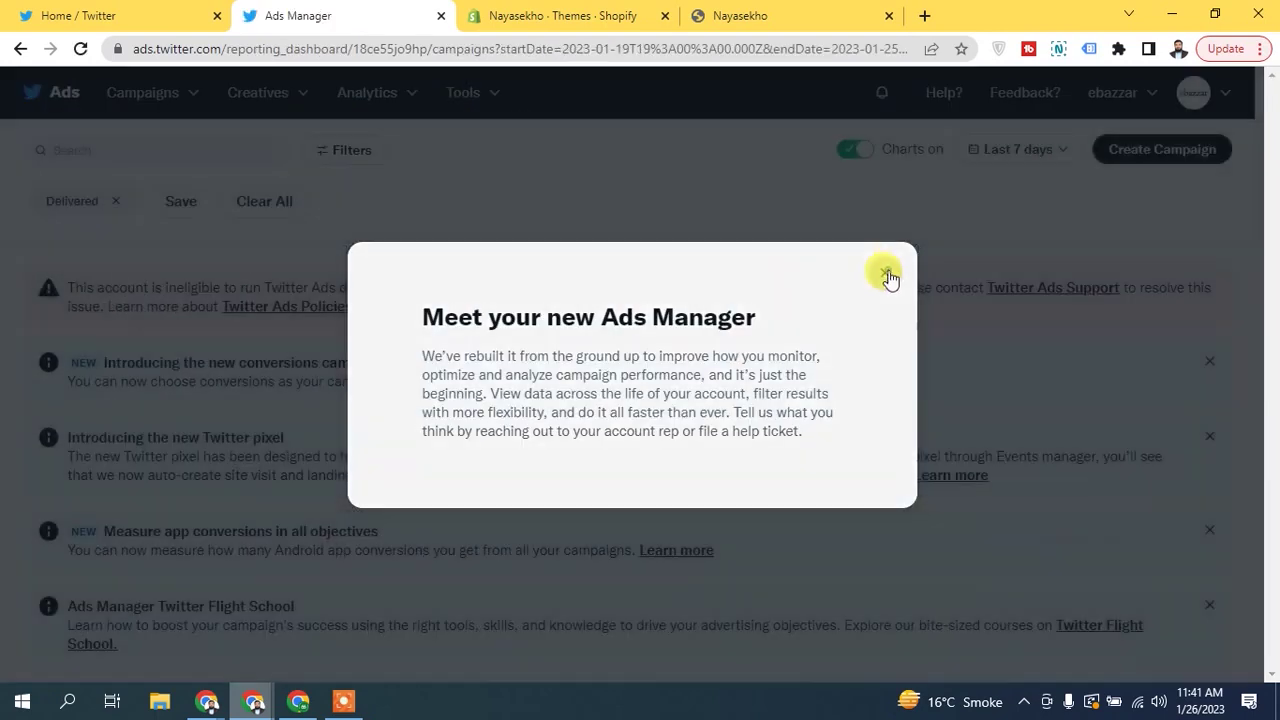
pyautogui.click(885, 273)
pyautogui.moveTo(1275, 172)
pyautogui.mouseDown()
pyautogui.moveTo(1275, 360)
pyautogui.moveTo(1275, 177)
pyautogui.mouseUp()
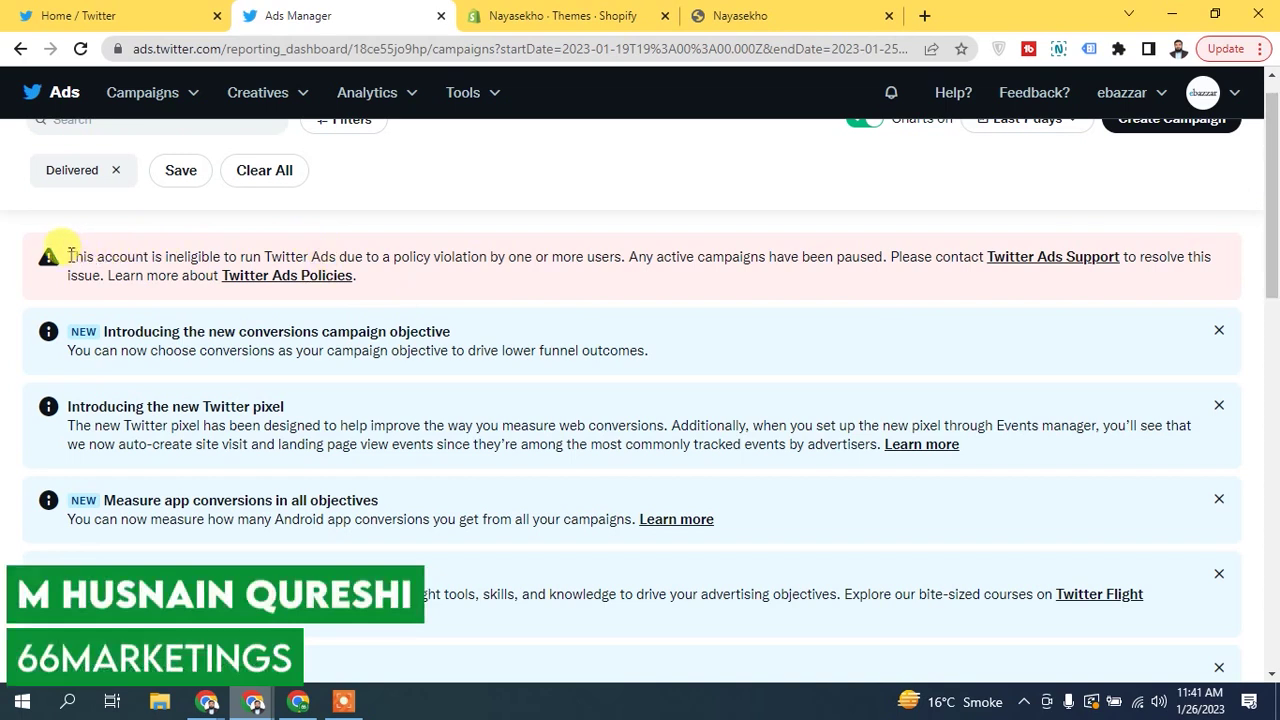
pyautogui.moveTo(71, 253); pyautogui.dragTo(341, 259)
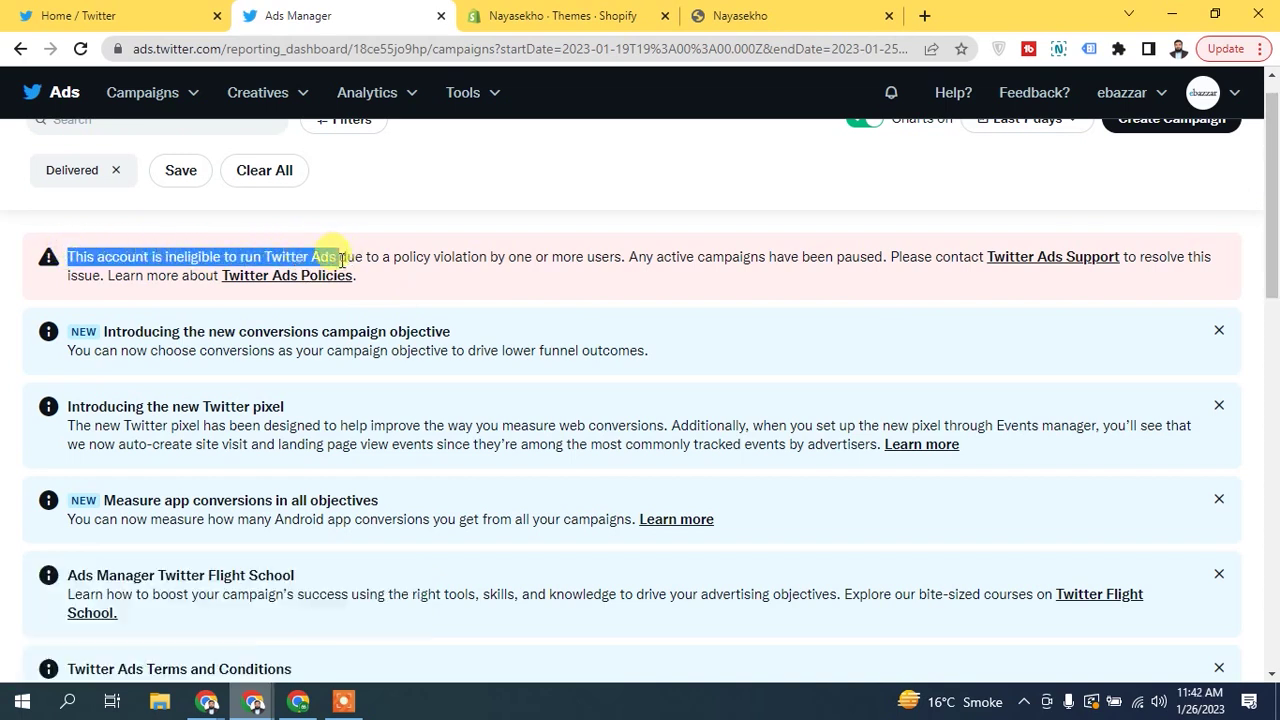
pyautogui.click(107, 261)
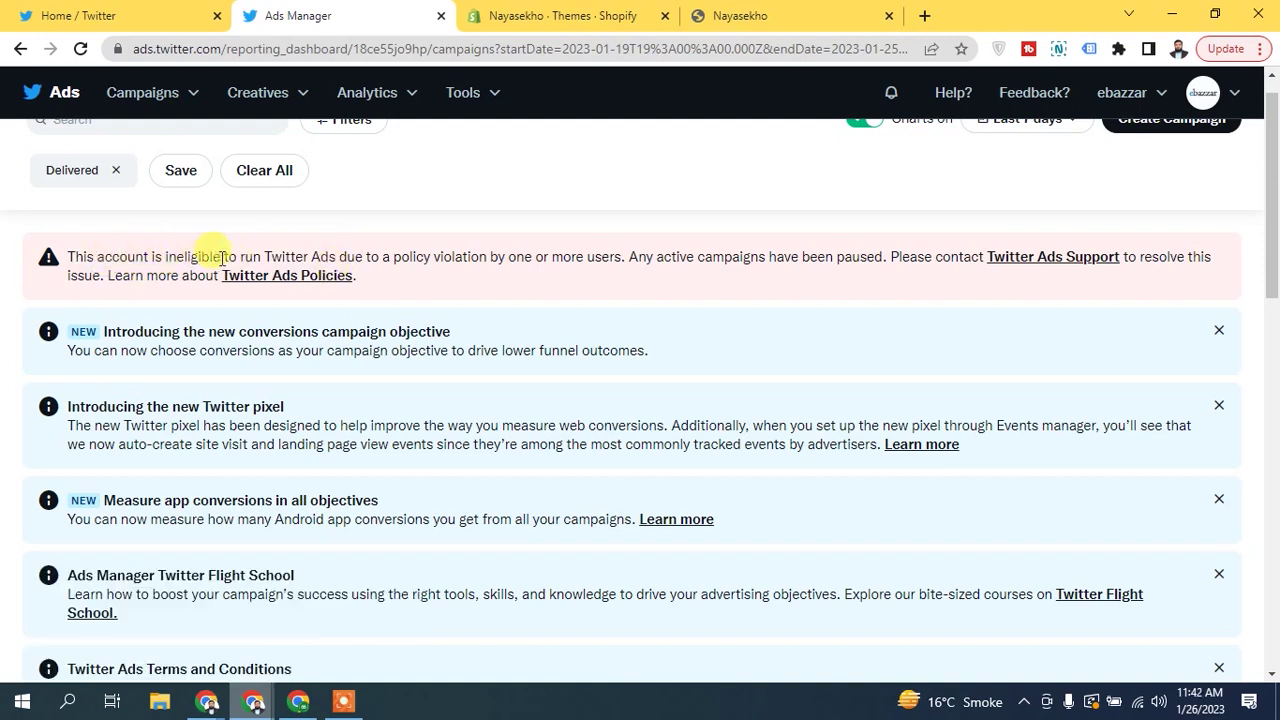
pyautogui.moveTo(164, 252); pyautogui.dragTo(211, 252)
# Look through the Ads Manager announcements, the impressions chart and the campaigns table.
pyautogui.scroll(-5, 1278, 310)
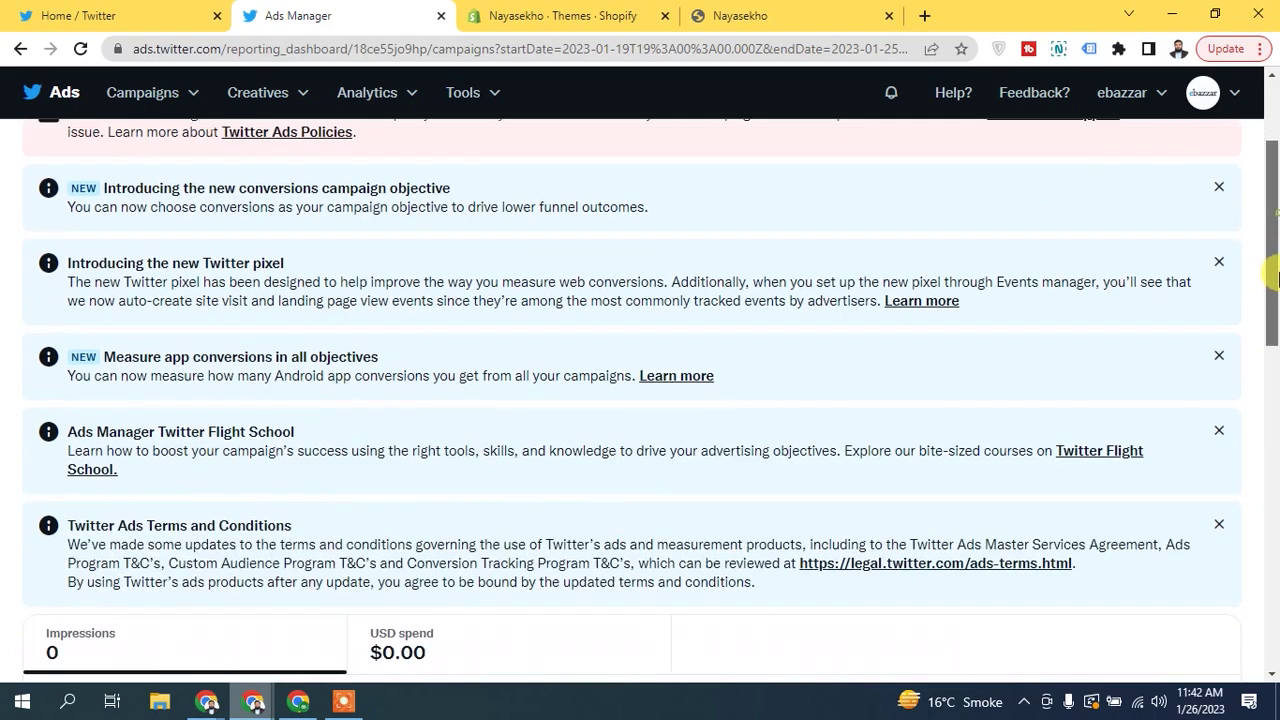
pyautogui.moveTo(1278, 330); pyautogui.dragTo(1271, 249)
pyautogui.moveTo(181, 218); pyautogui.dragTo(274, 534)
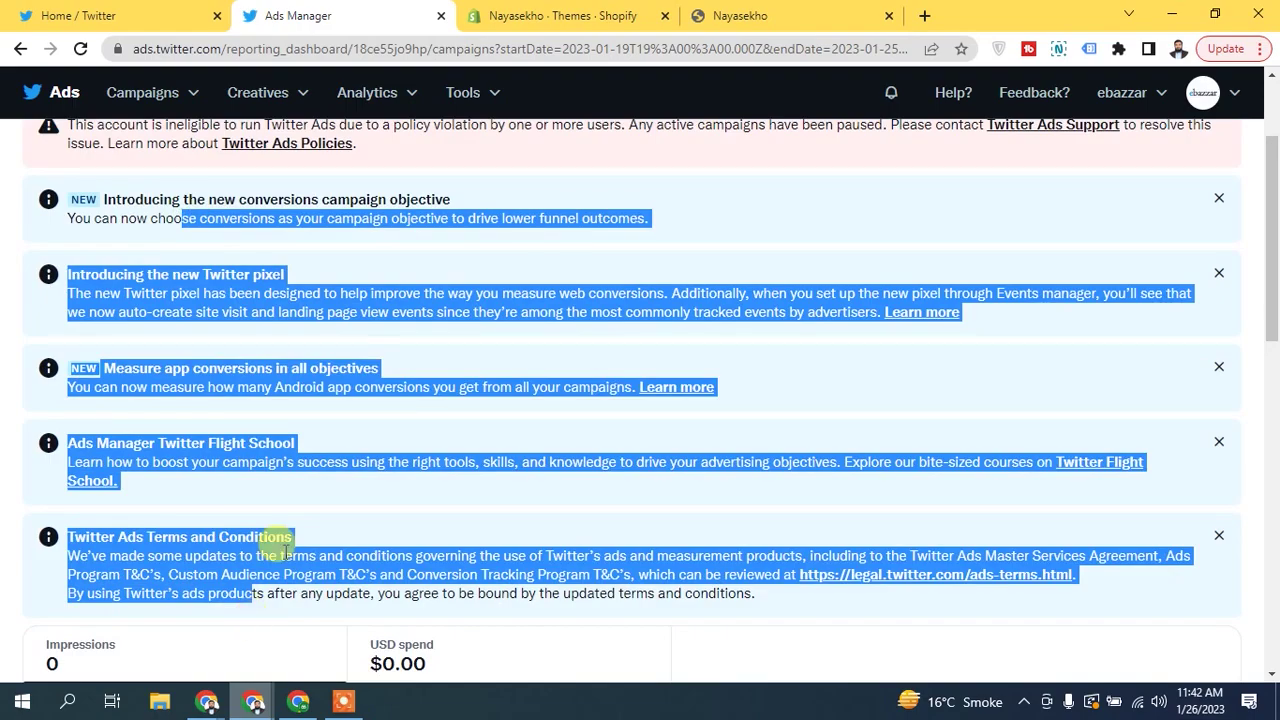
pyautogui.click(331, 477)
pyautogui.moveTo(1275, 314); pyautogui.dragTo(1272, 610)
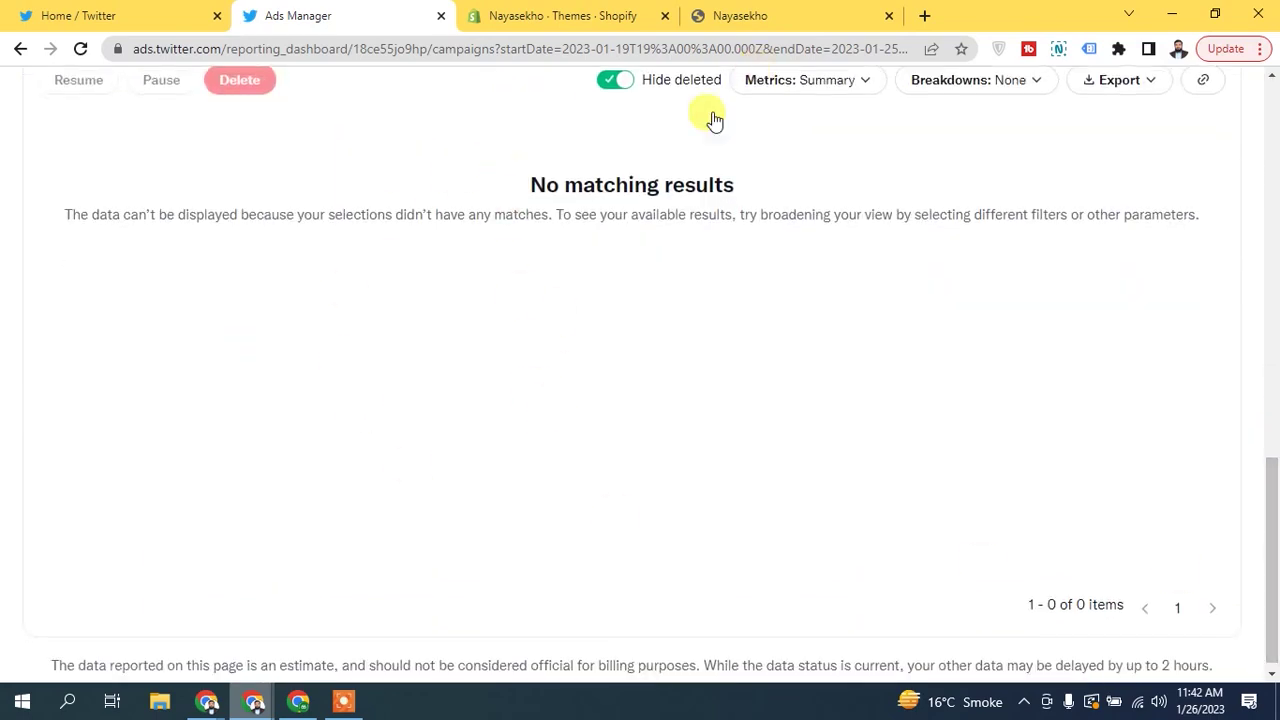
pyautogui.moveTo(1266, 480); pyautogui.dragTo(1270, 320)
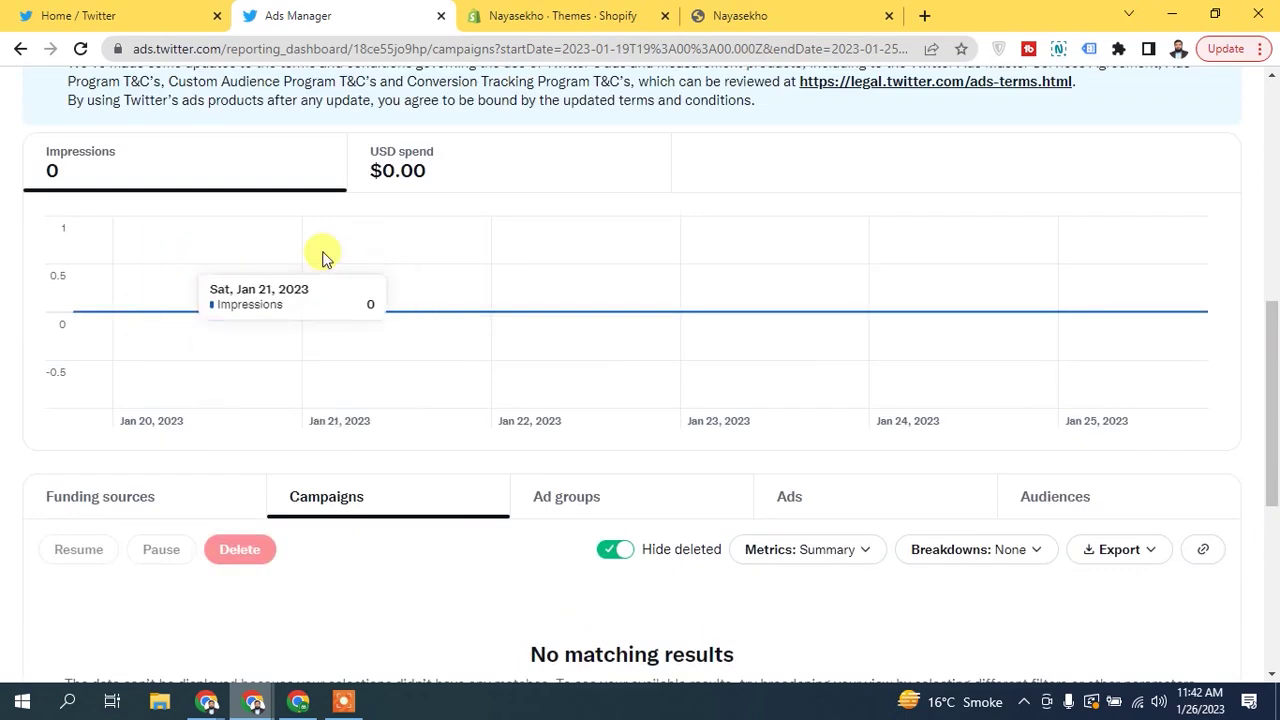
pyautogui.moveTo(1274, 455); pyautogui.dragTo(1276, 207)
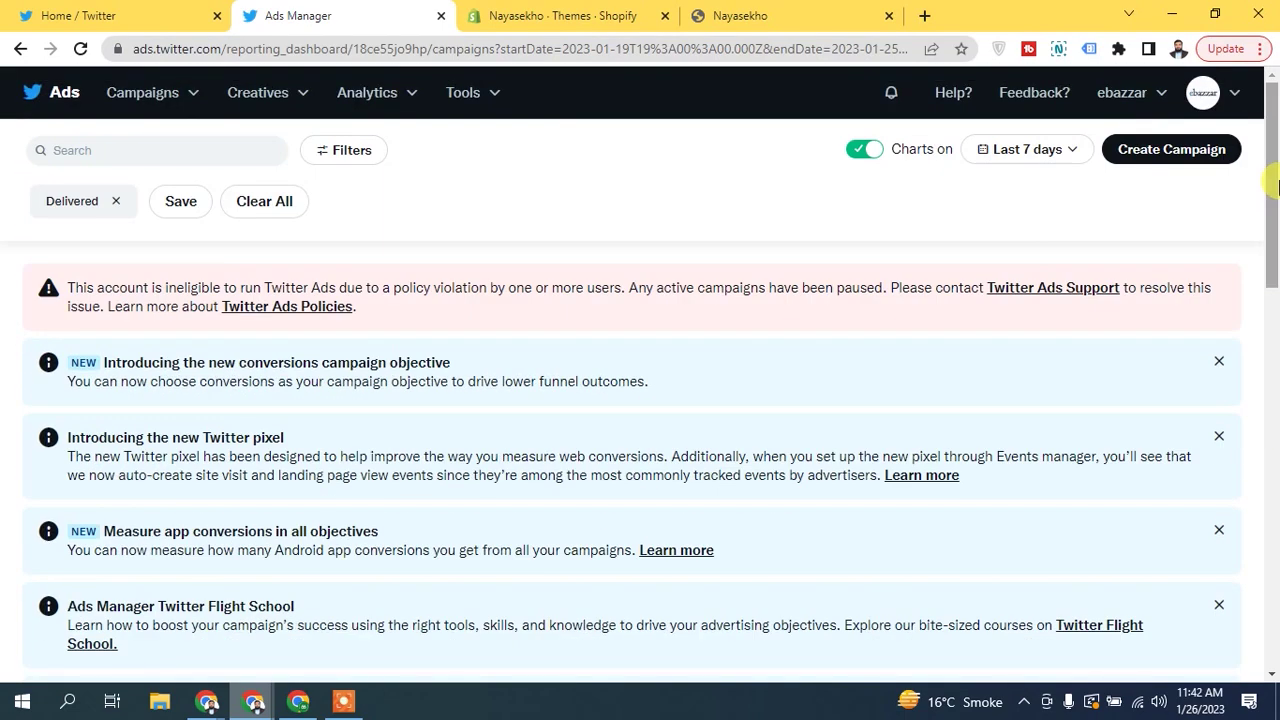
# Check the ebazzar account options, reread the policy violation notice, and reopen Ads Manager.
pyautogui.click(1141, 100)
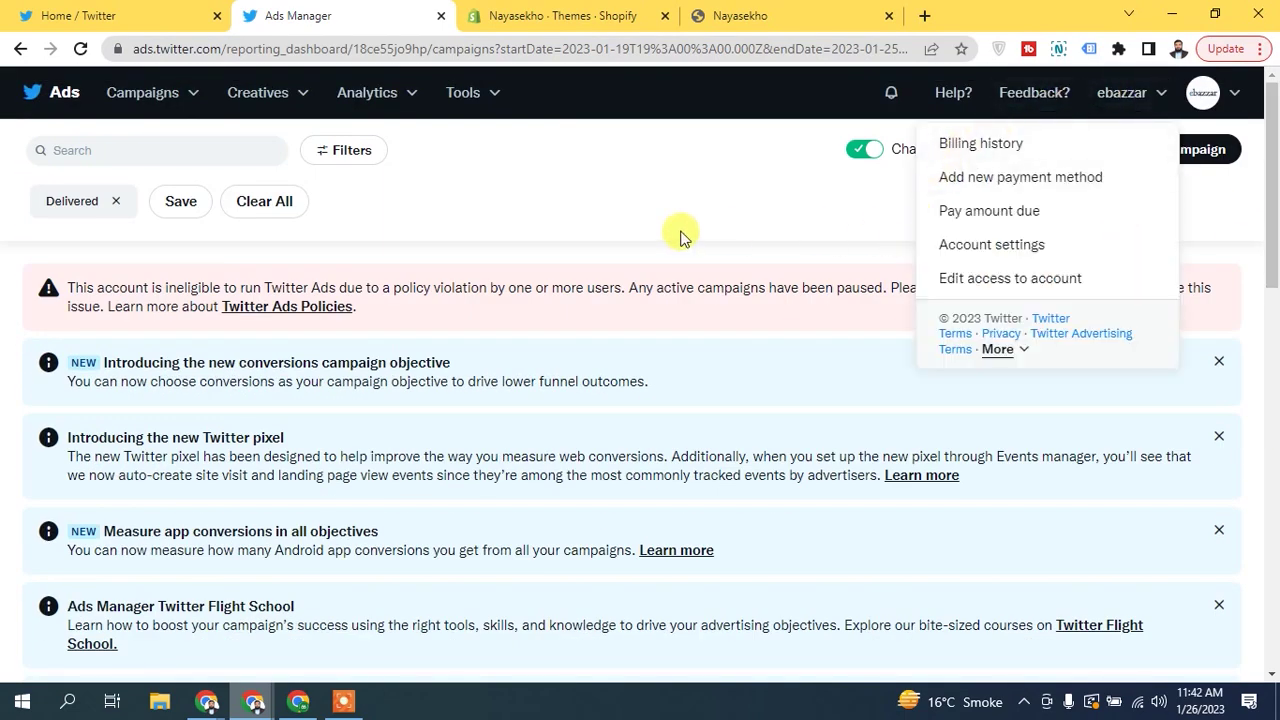
pyautogui.click(540, 218)
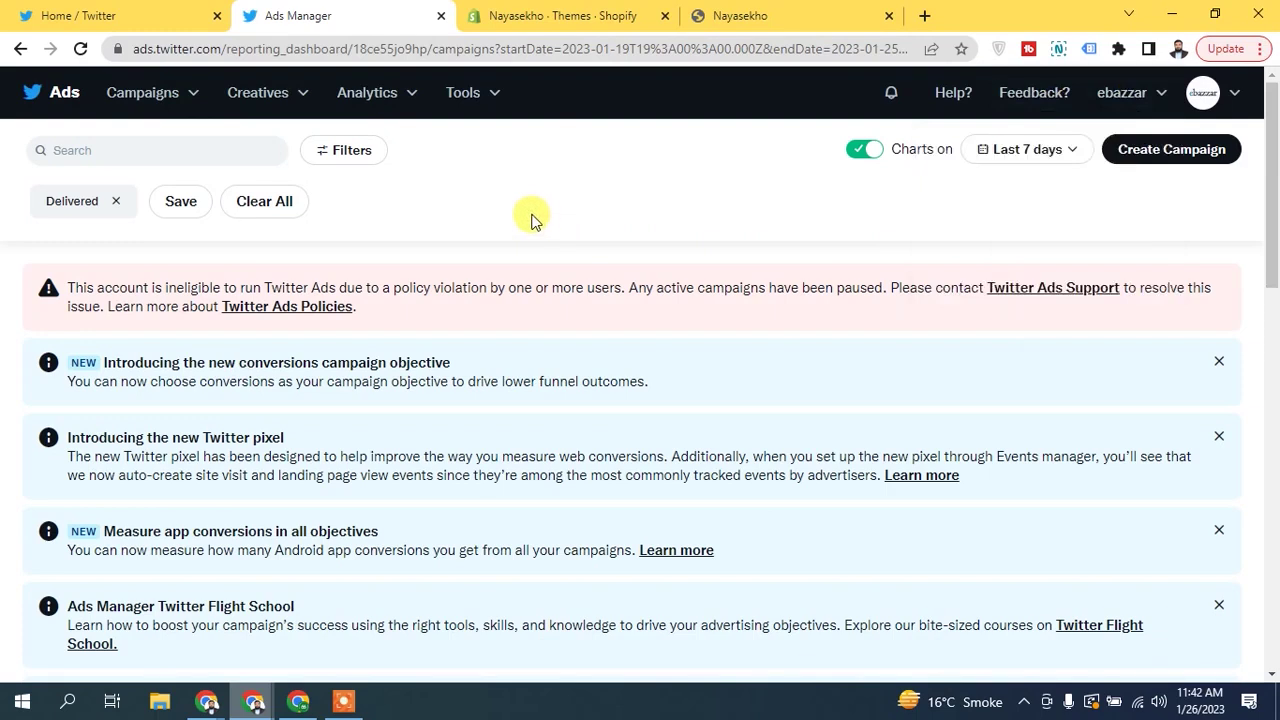
pyautogui.moveTo(66, 293); pyautogui.dragTo(505, 281)
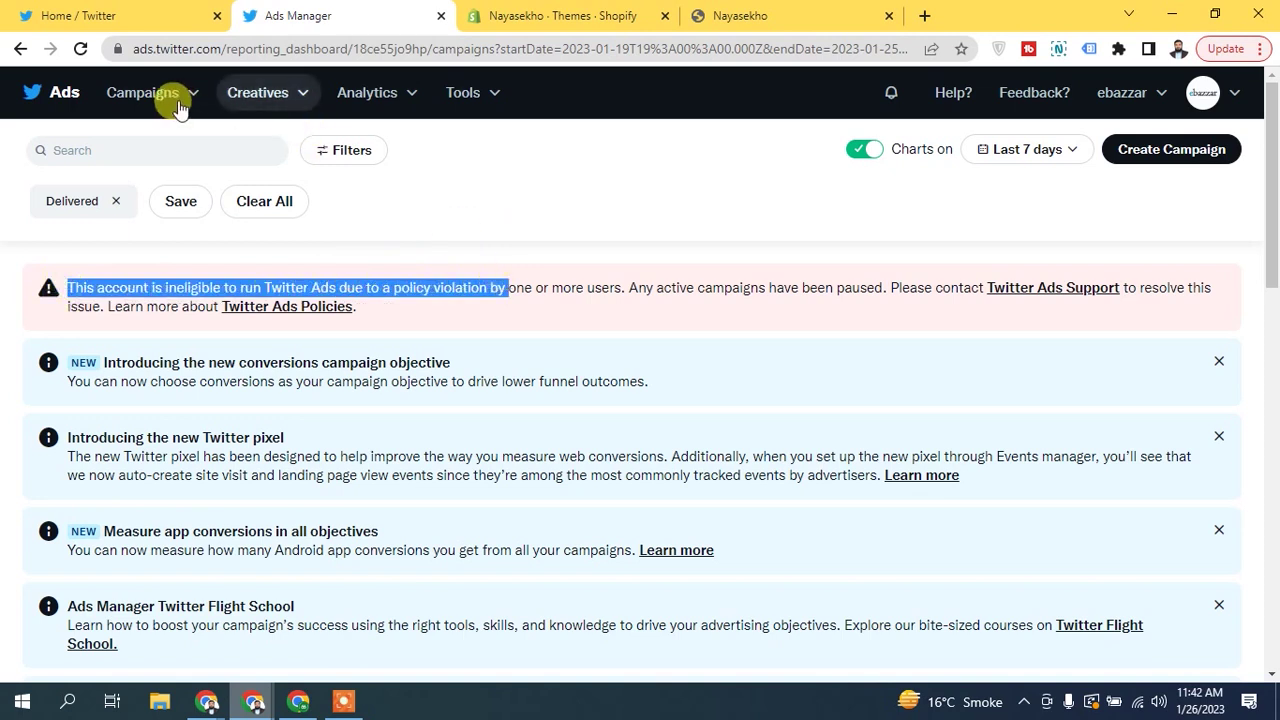
pyautogui.moveTo(177, 94)
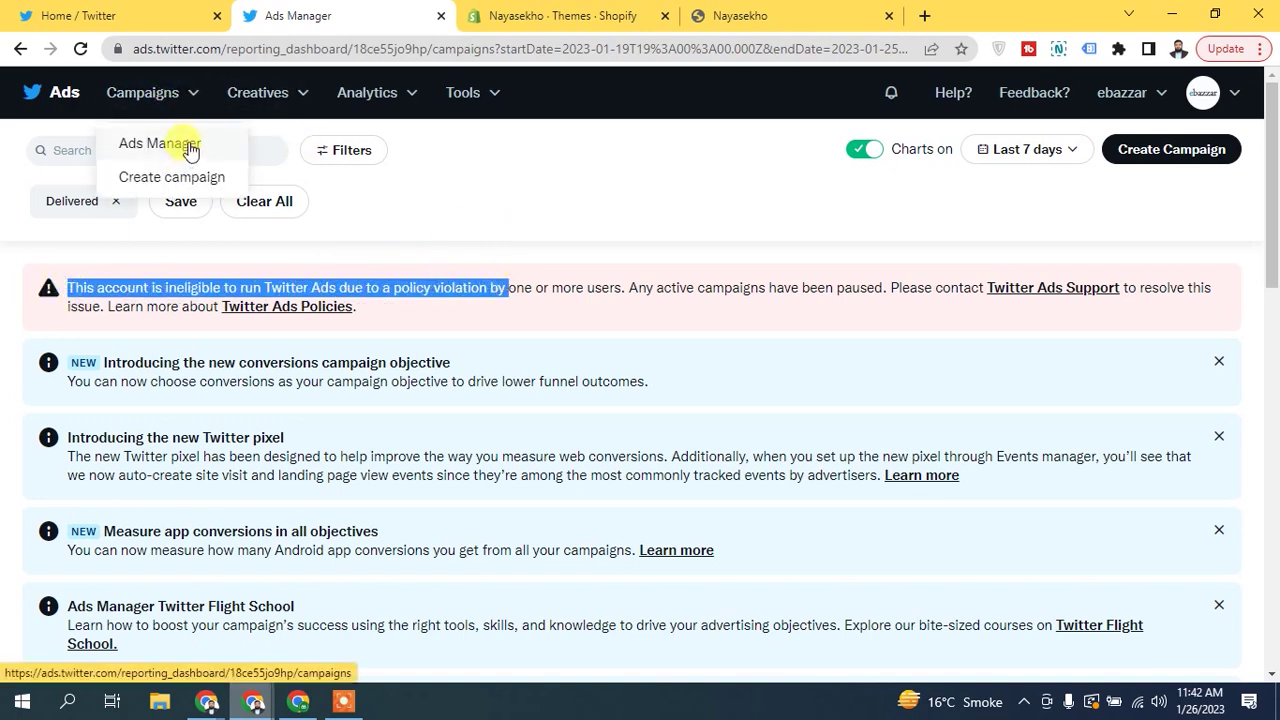
pyautogui.click(191, 148)
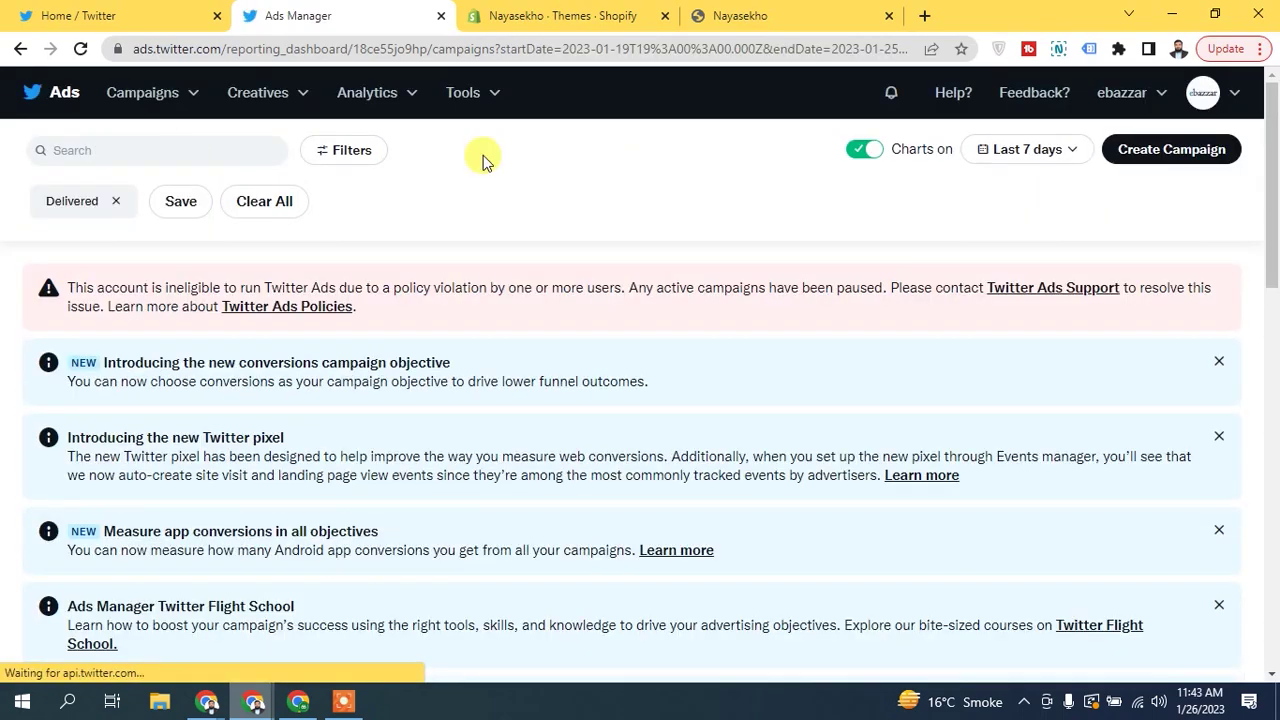
pyautogui.moveTo(1271, 157); pyautogui.dragTo(385, 275)
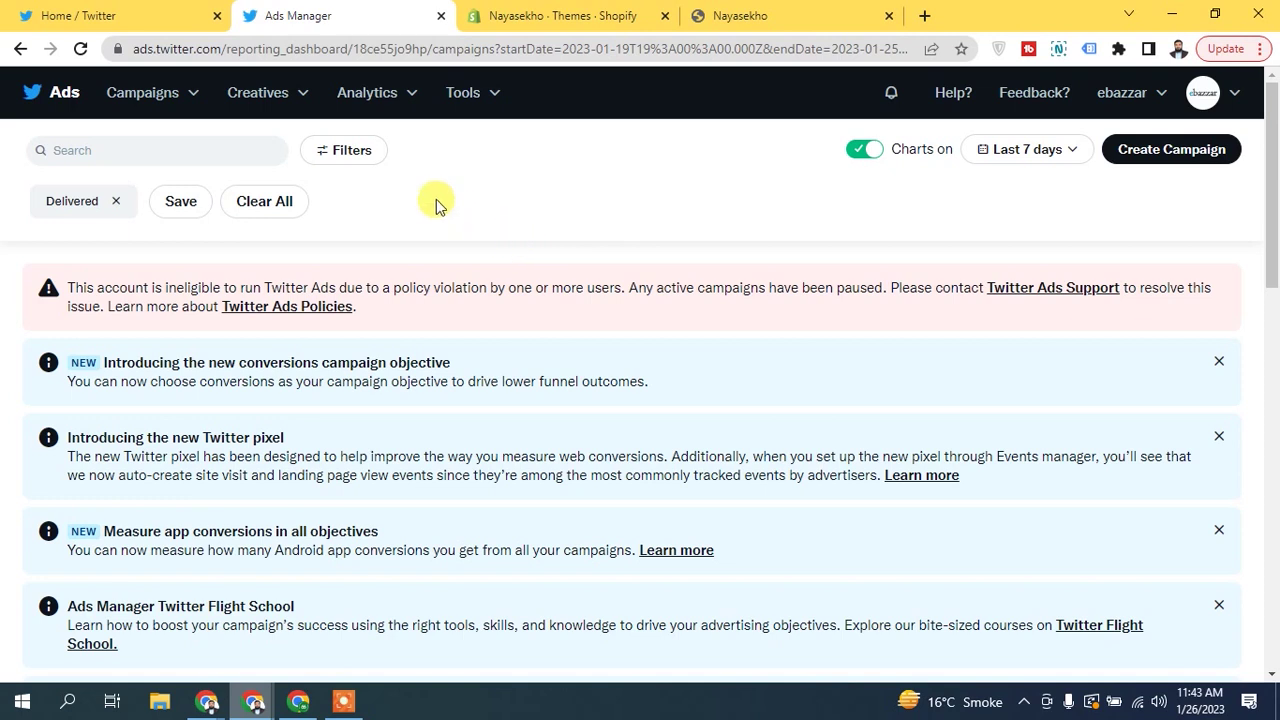
# Create a new Advanced campaign with the Video views objective.
pyautogui.click(178, 100)
pyautogui.click(172, 174)
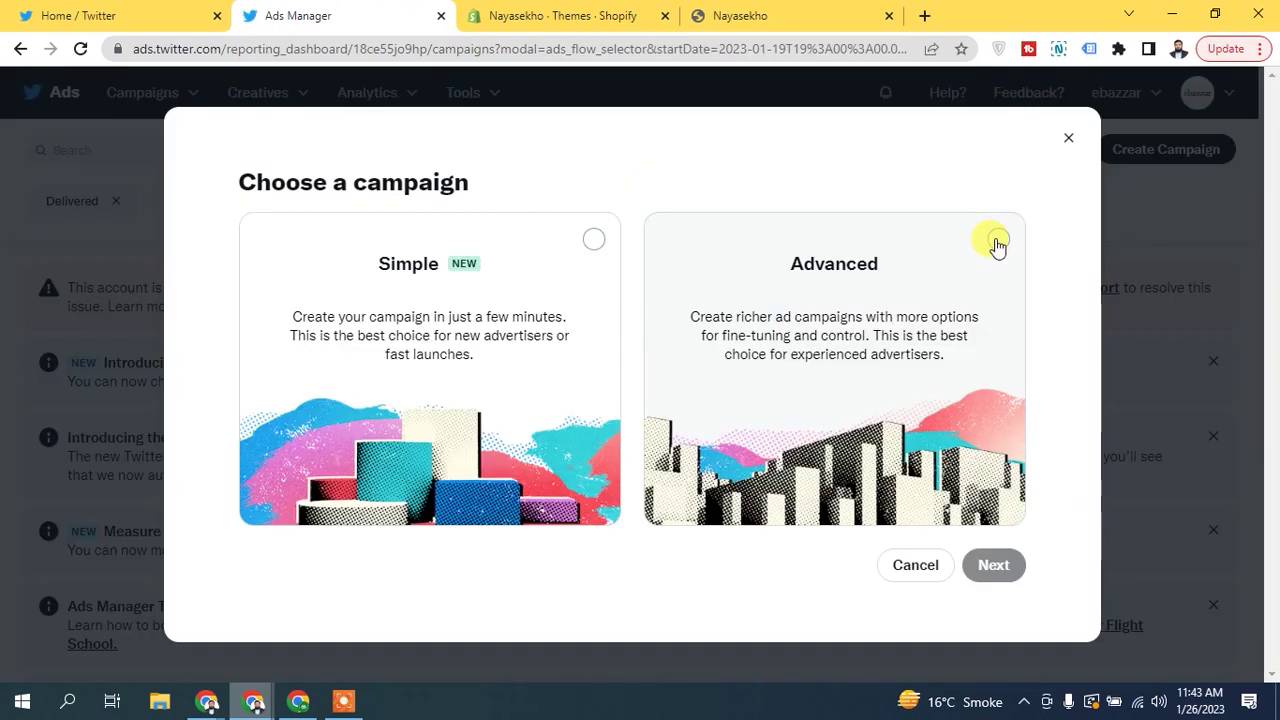
pyautogui.click(997, 242)
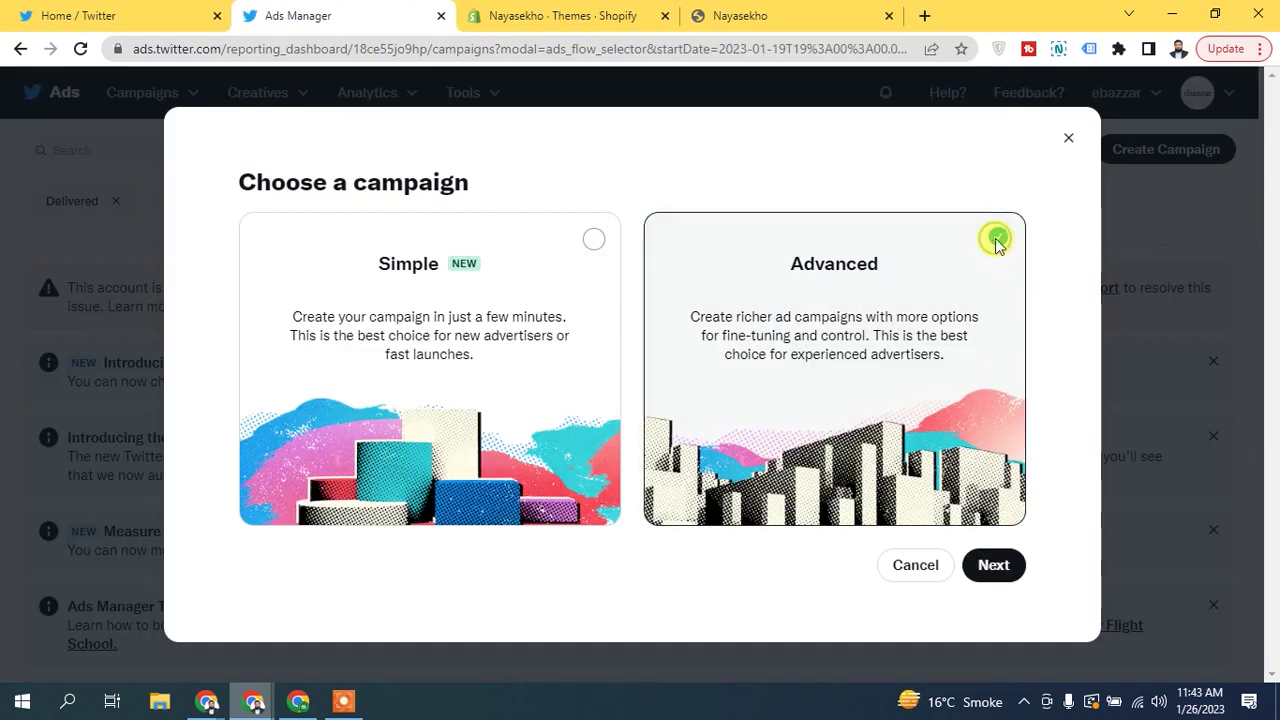
pyautogui.click(996, 565)
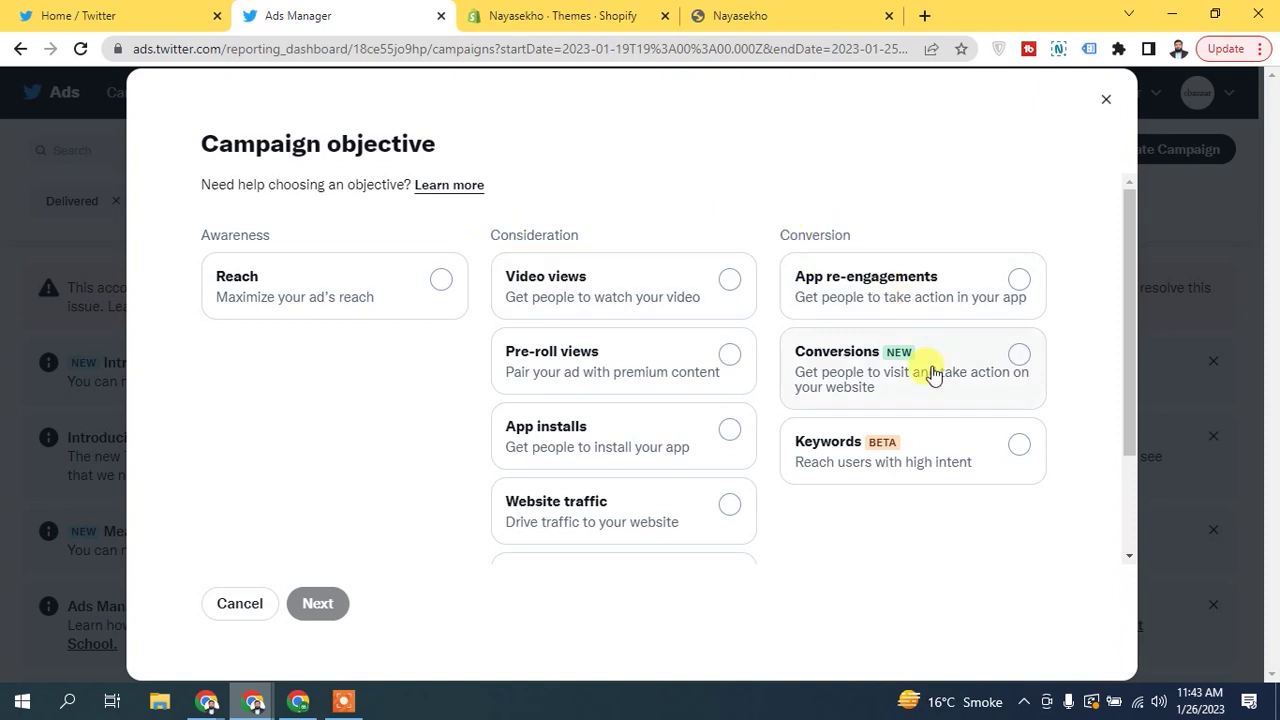
pyautogui.click(668, 283)
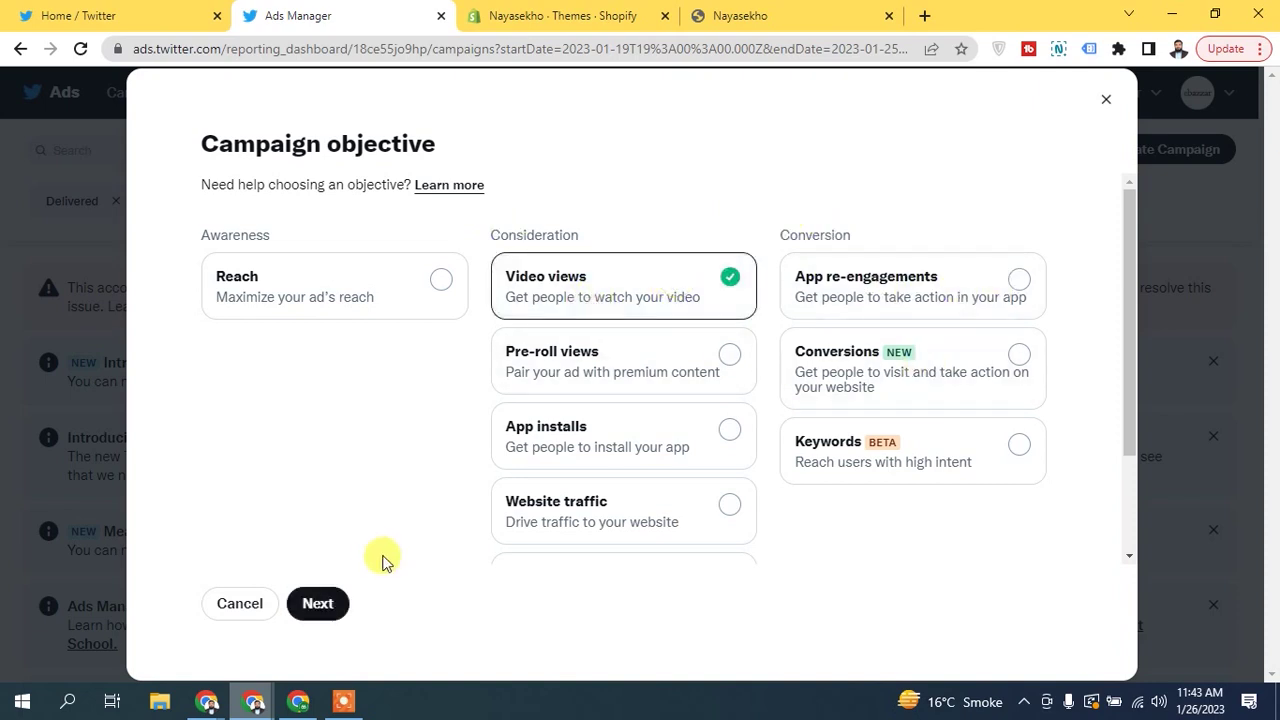
pyautogui.click(320, 603)
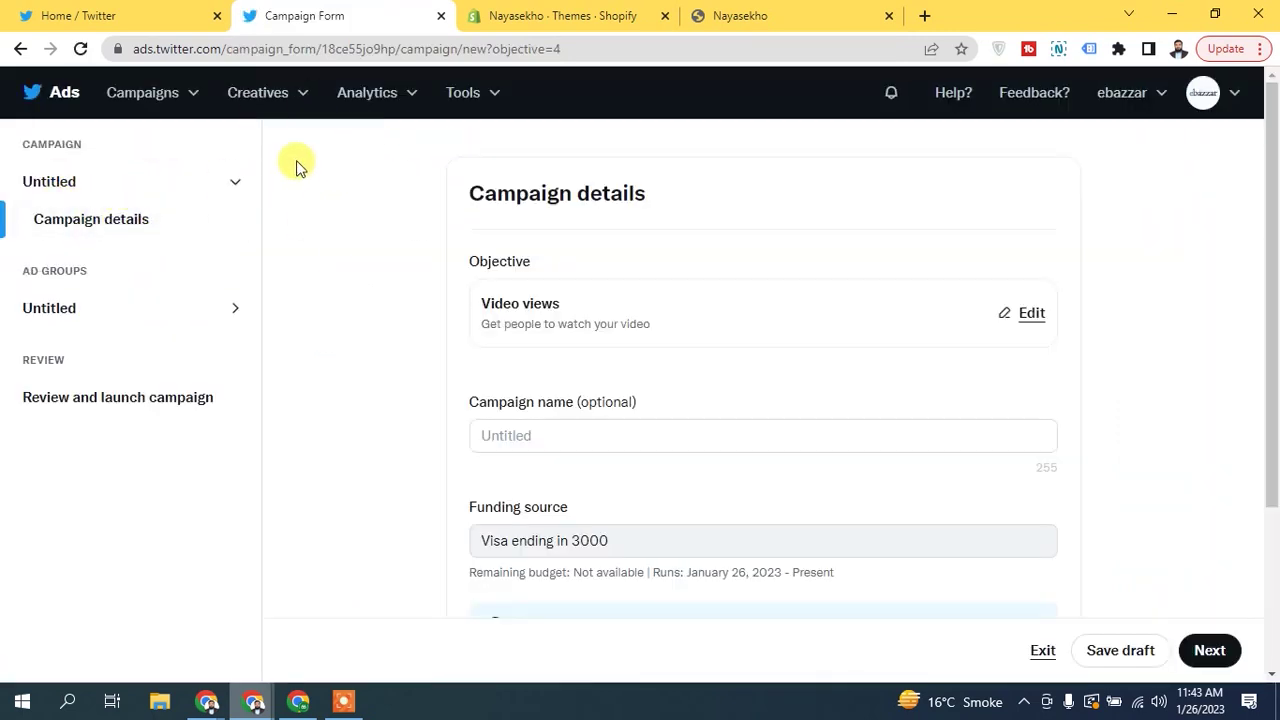
# Continue to the ad group details and review the delivery goal options, keeping 15s video views (recommended).
pyautogui.click(1207, 648)
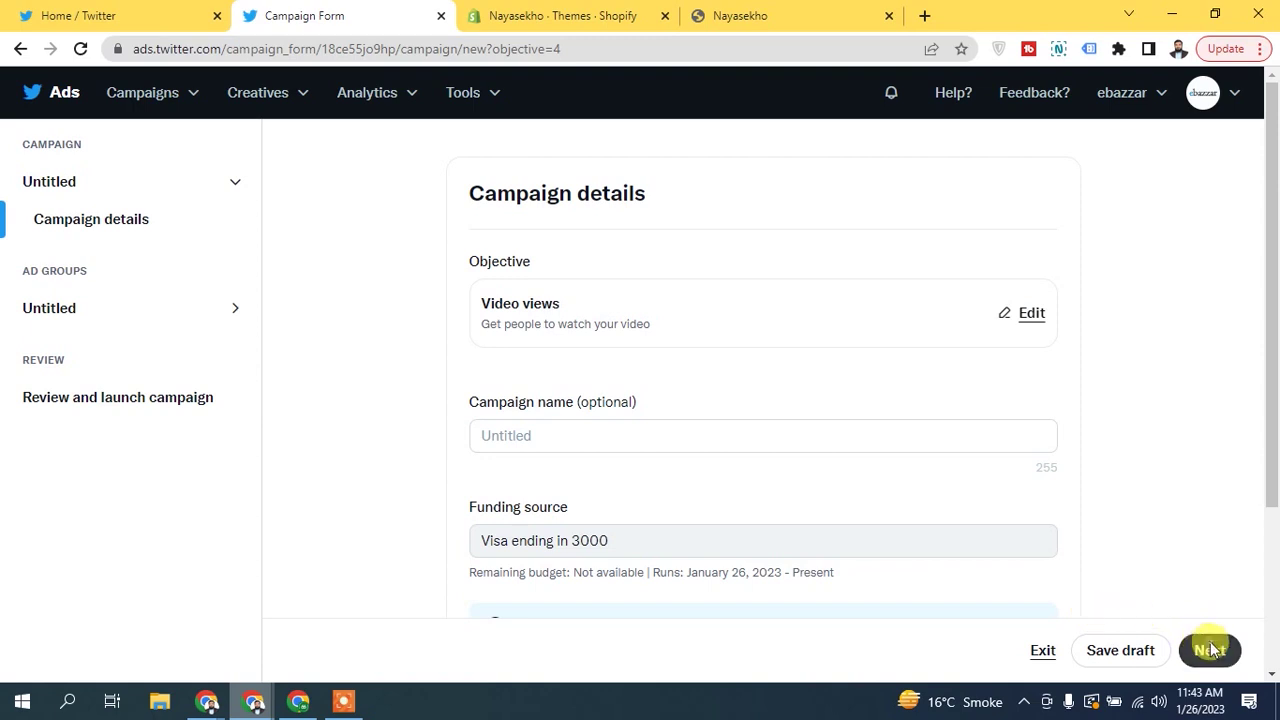
pyautogui.moveTo(1272, 160); pyautogui.dragTo(1270, 249)
pyautogui.click(500, 268)
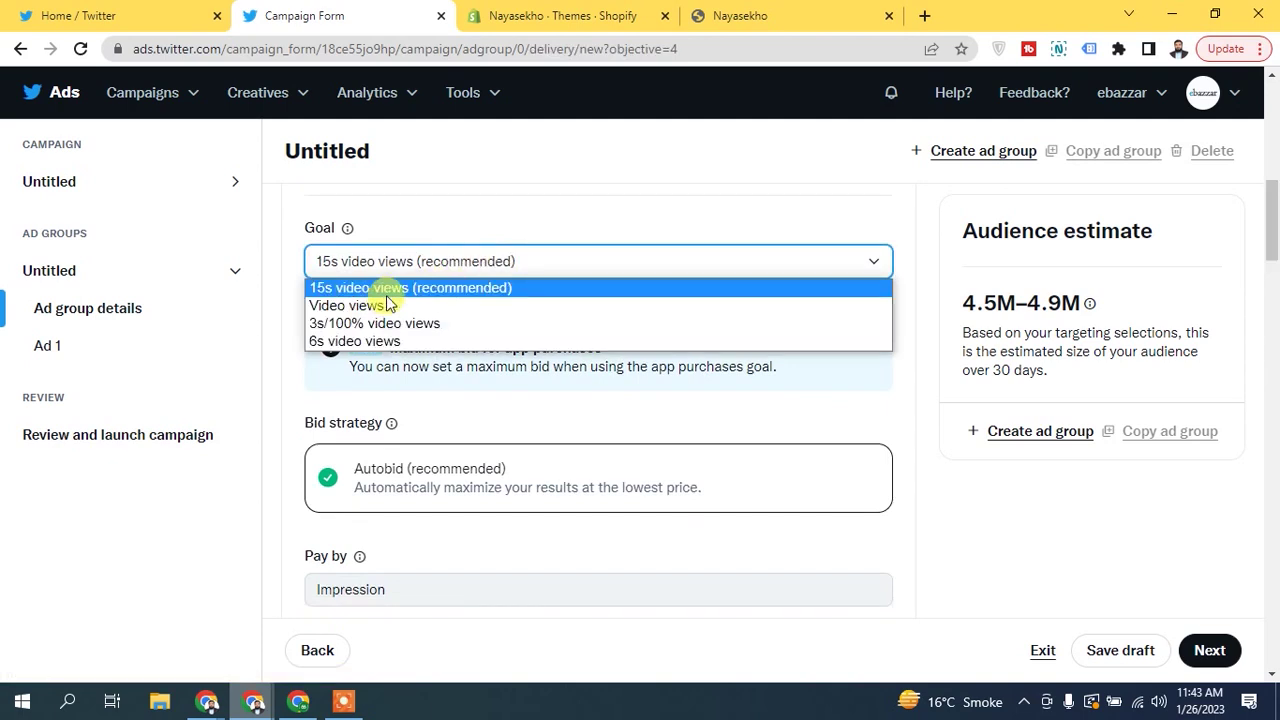
pyautogui.click(560, 261)
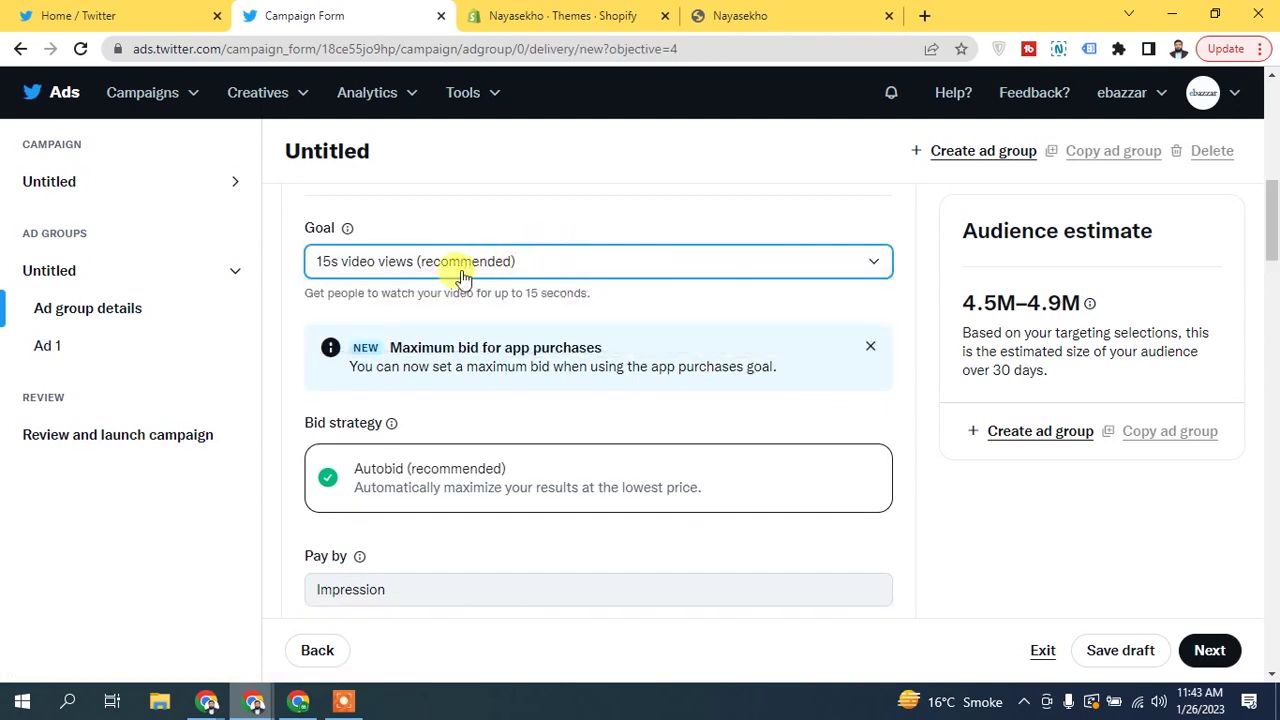
pyautogui.scroll(-1, 1266, 251)
pyautogui.scroll(2, 580, 270)
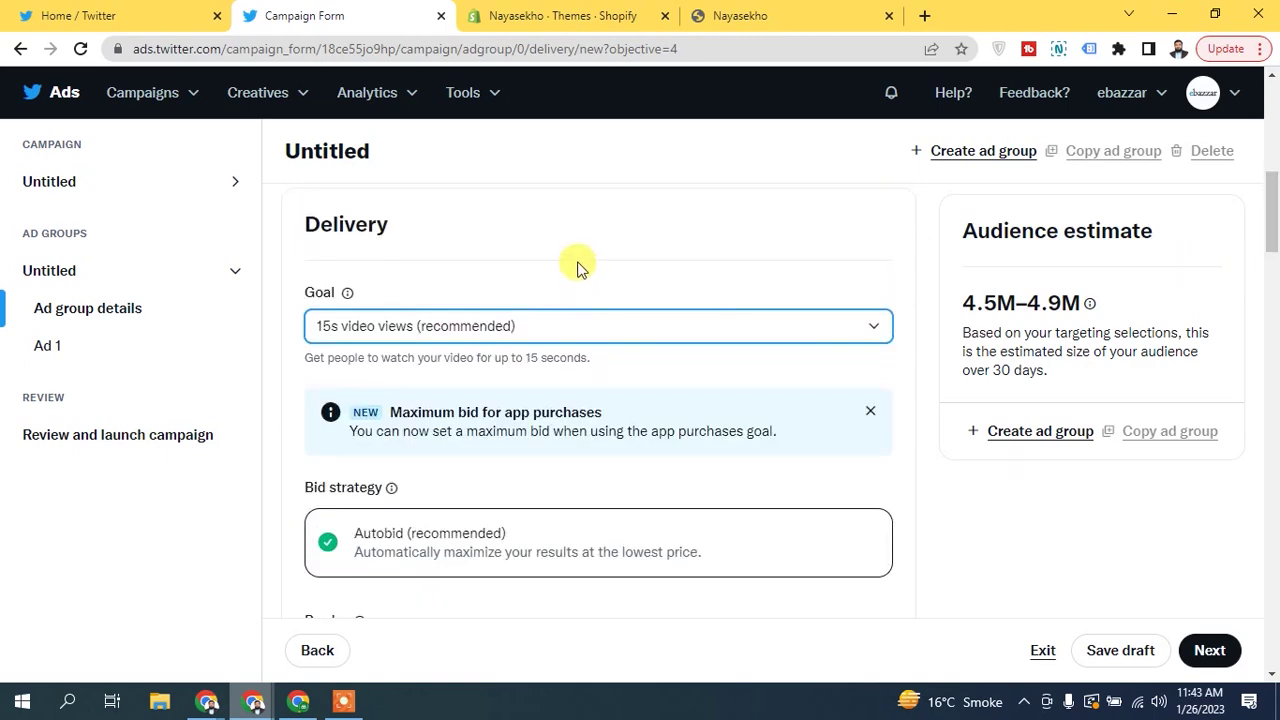
# Continue past the targeting strategy to the Ad 1 form and examine its permission notice, creative type and media formats.
pyautogui.moveTo(1266, 240); pyautogui.dragTo(1270, 620)
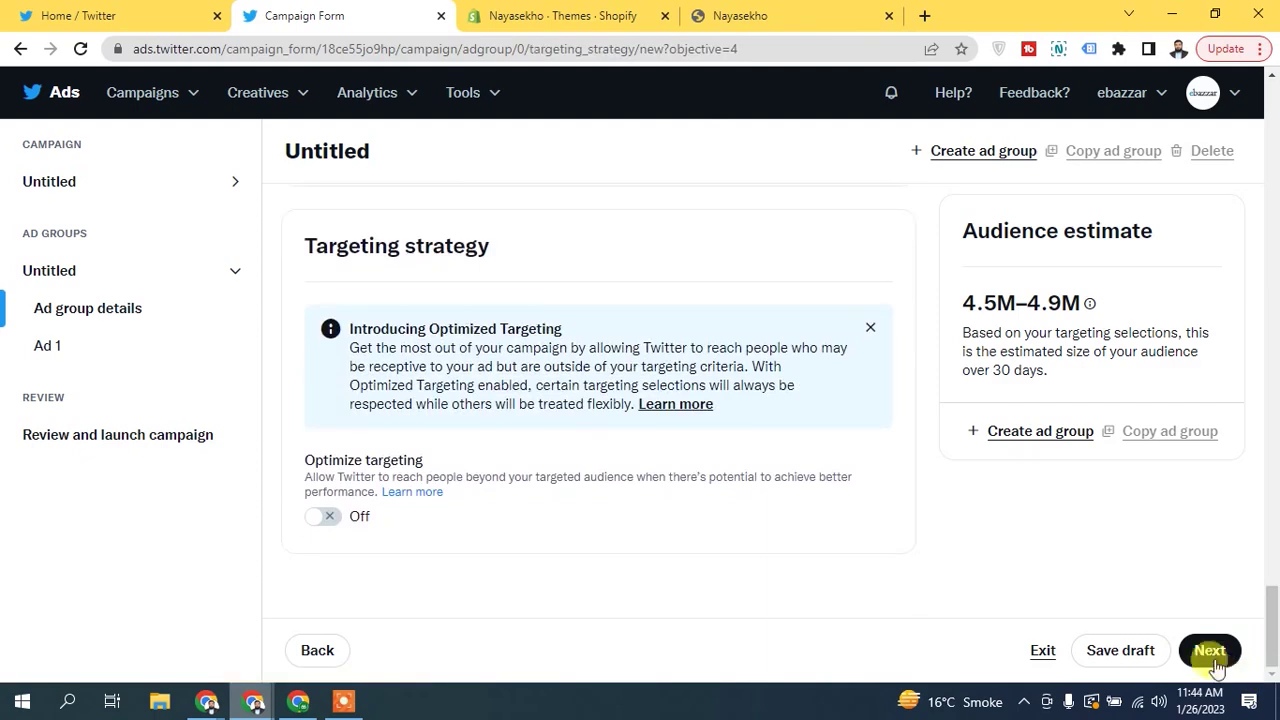
pyautogui.click(1210, 651)
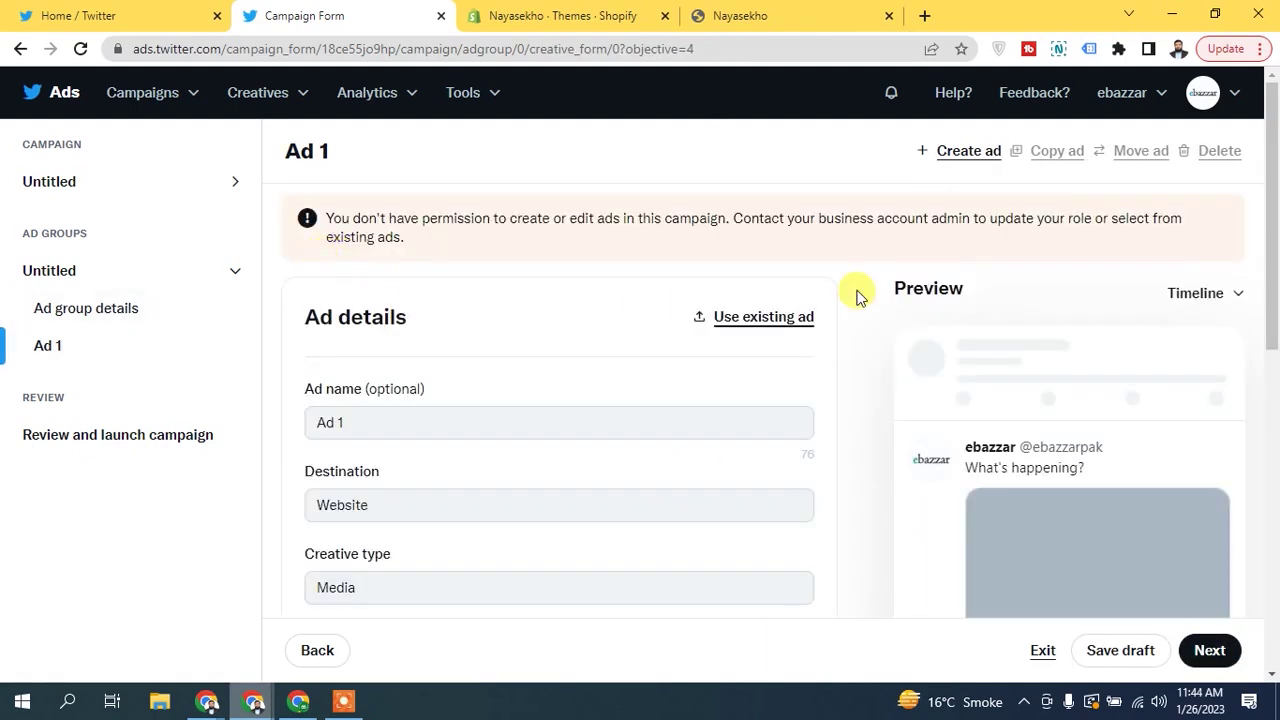
pyautogui.moveTo(1274, 212); pyautogui.dragTo(1268, 363)
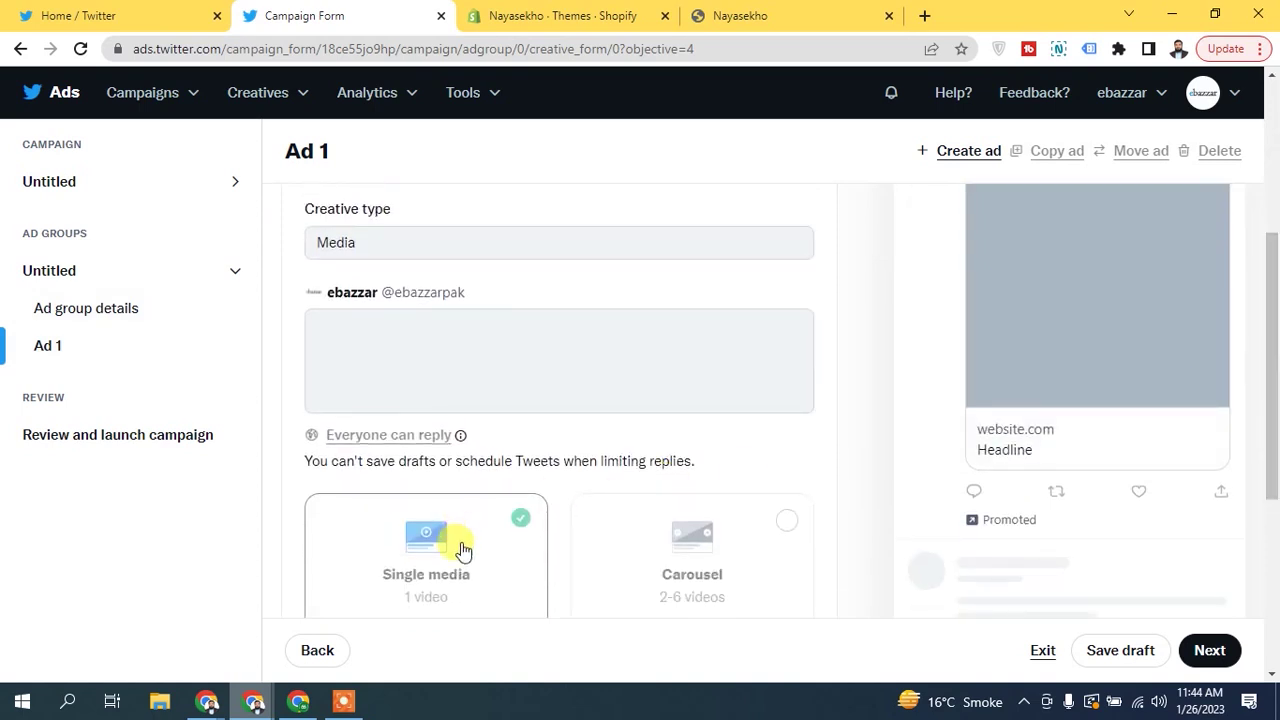
pyautogui.scroll(-1, 540, 512)
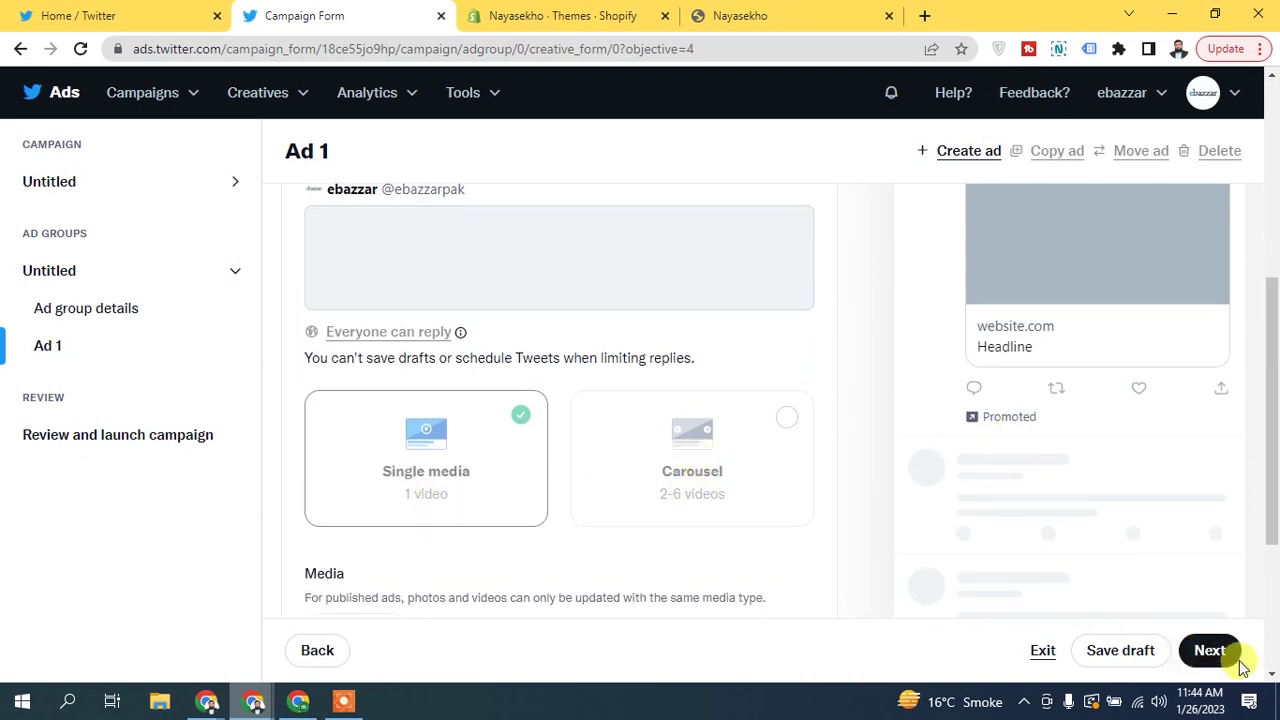
# Return to the campaign details and change the campaign objective to Followers, accepting the start of a new campaign.
pyautogui.click(320, 651)
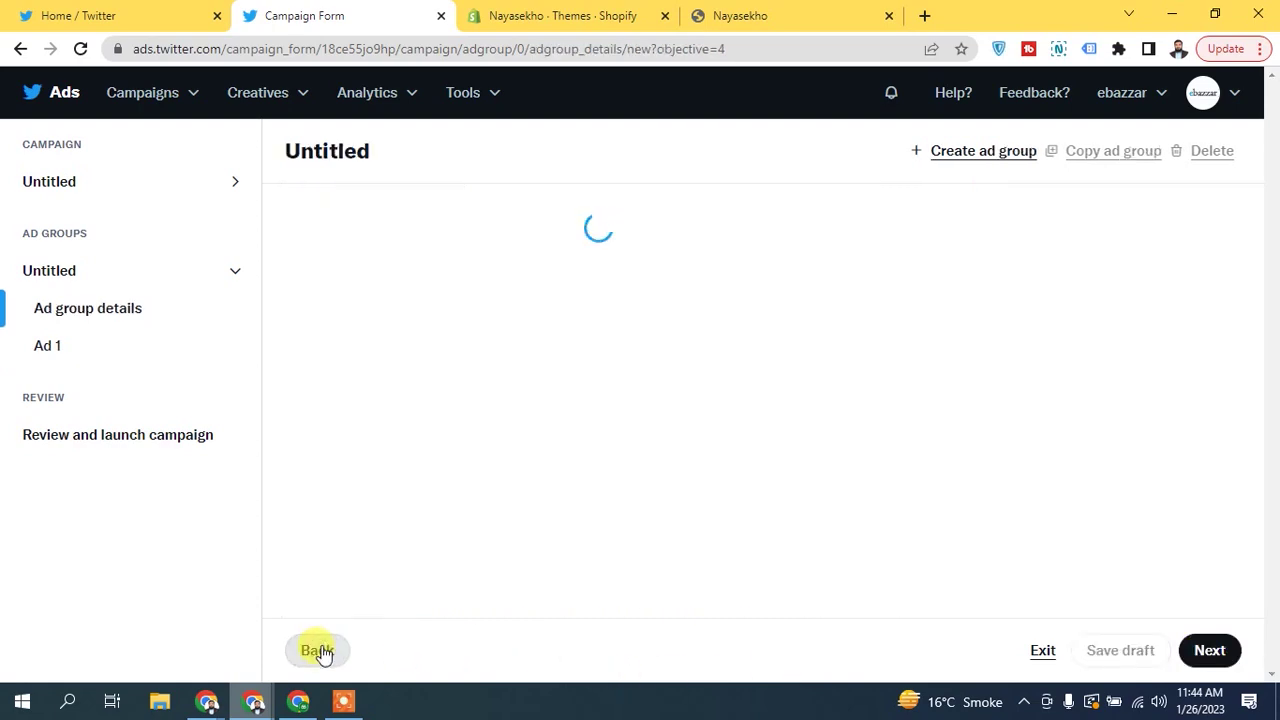
pyautogui.click(318, 651)
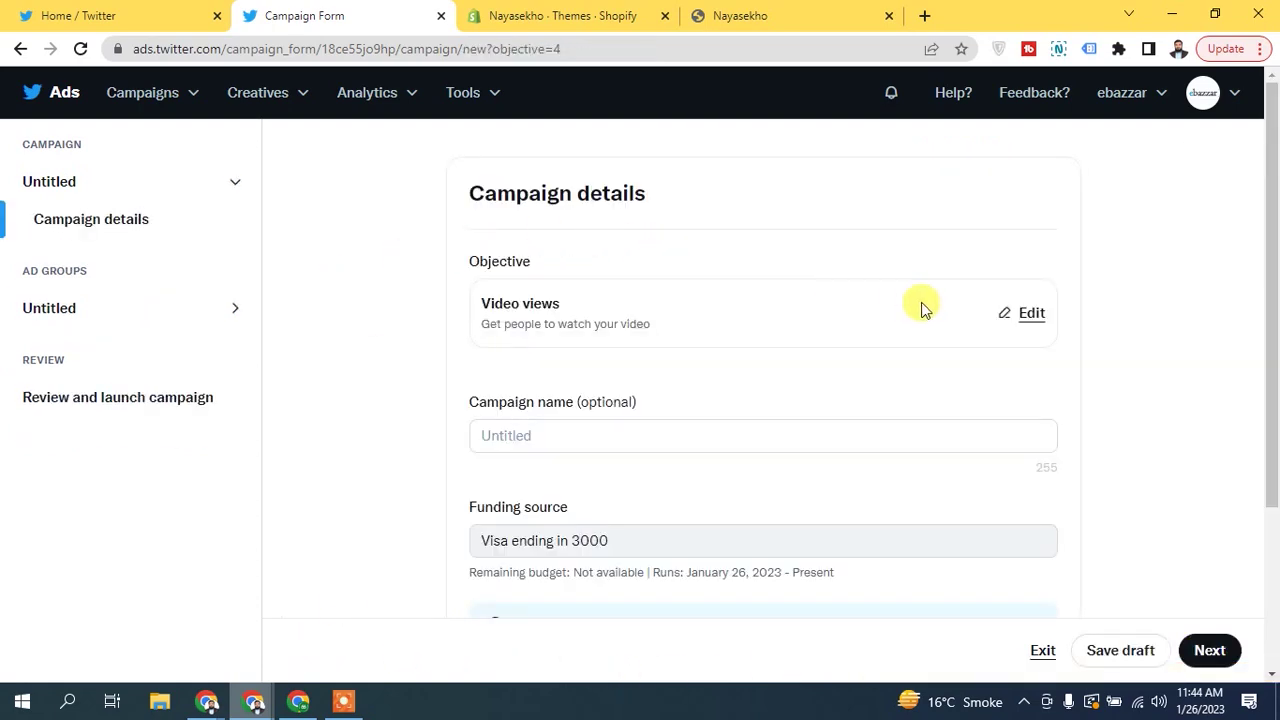
pyautogui.click(1031, 312)
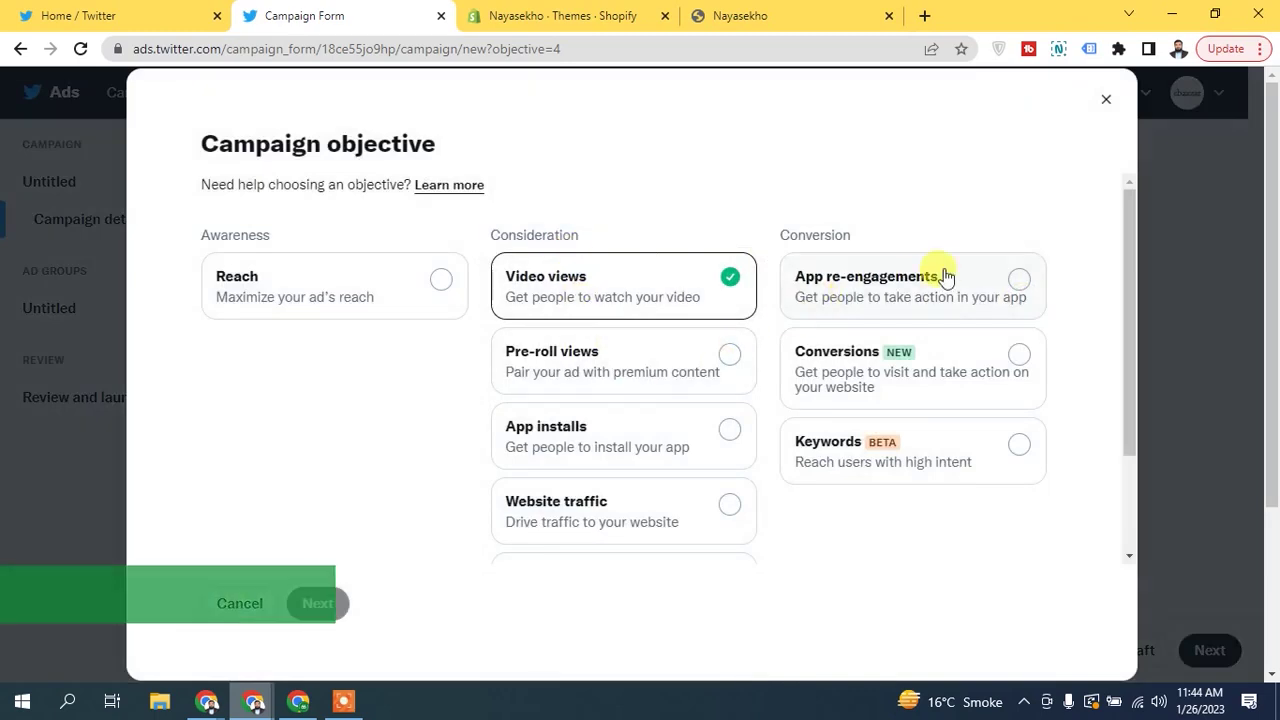
pyautogui.moveTo(1131, 225); pyautogui.dragTo(1110, 358)
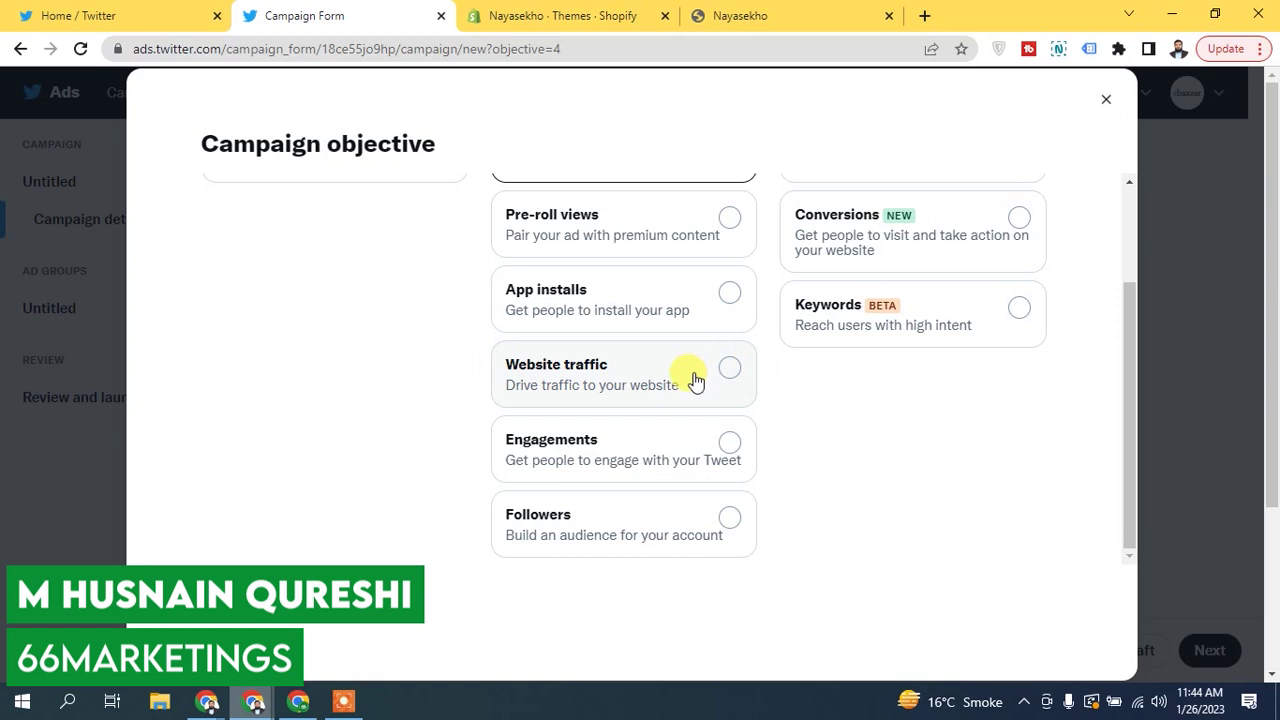
pyautogui.click(664, 520)
pyautogui.click(318, 603)
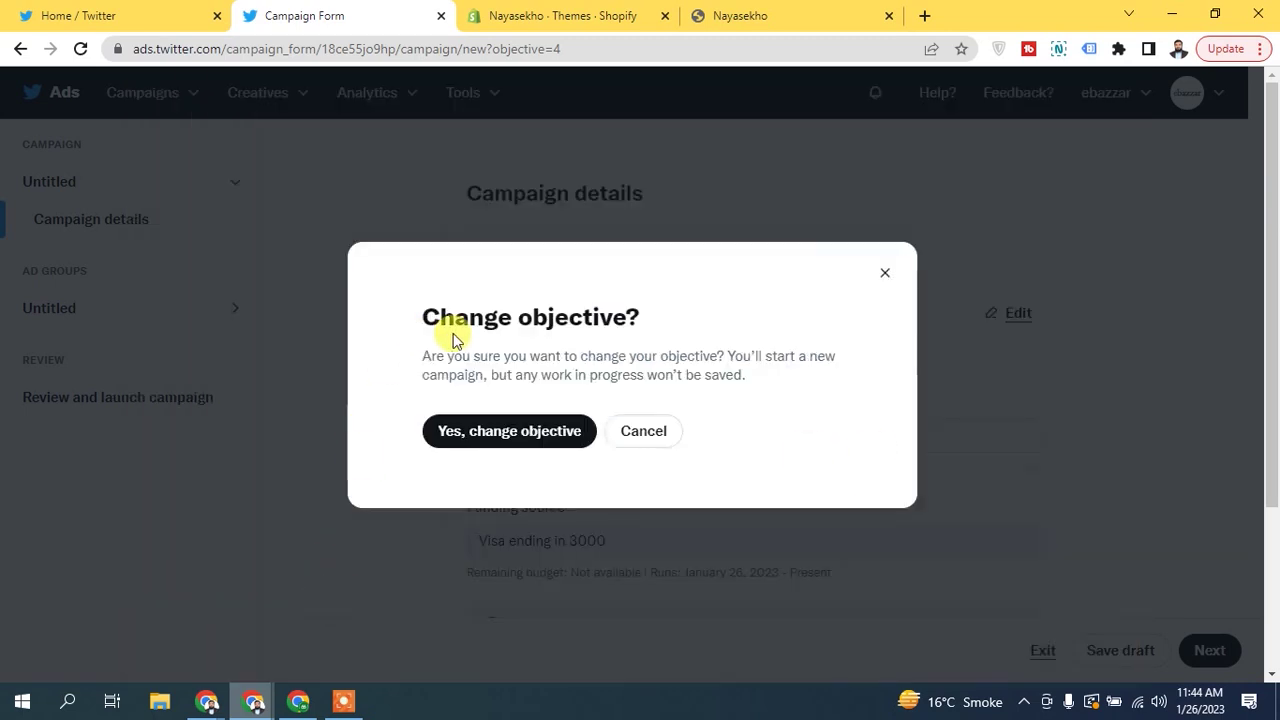
pyautogui.click(537, 435)
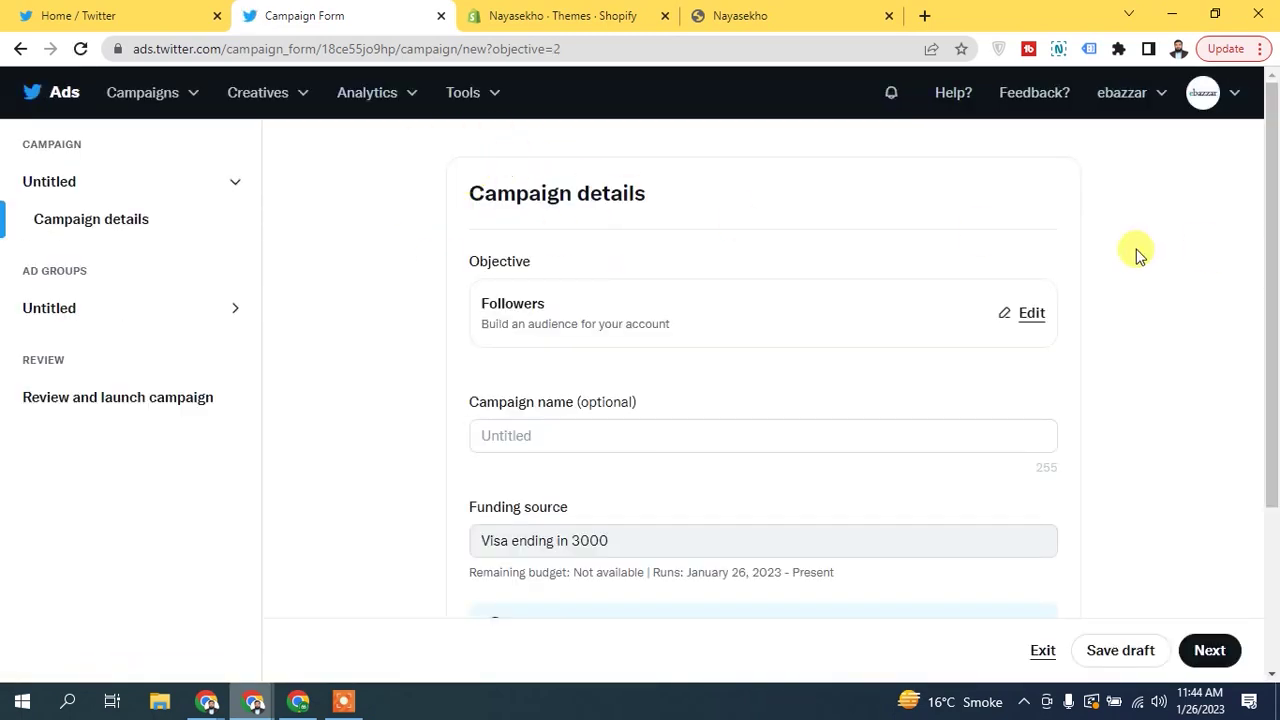
# Continue to the ad group details and review the bid strategy, pay-by setting, pacing, placements and demographics for the Followers objective.
pyautogui.scroll(-1, 1243, 546)
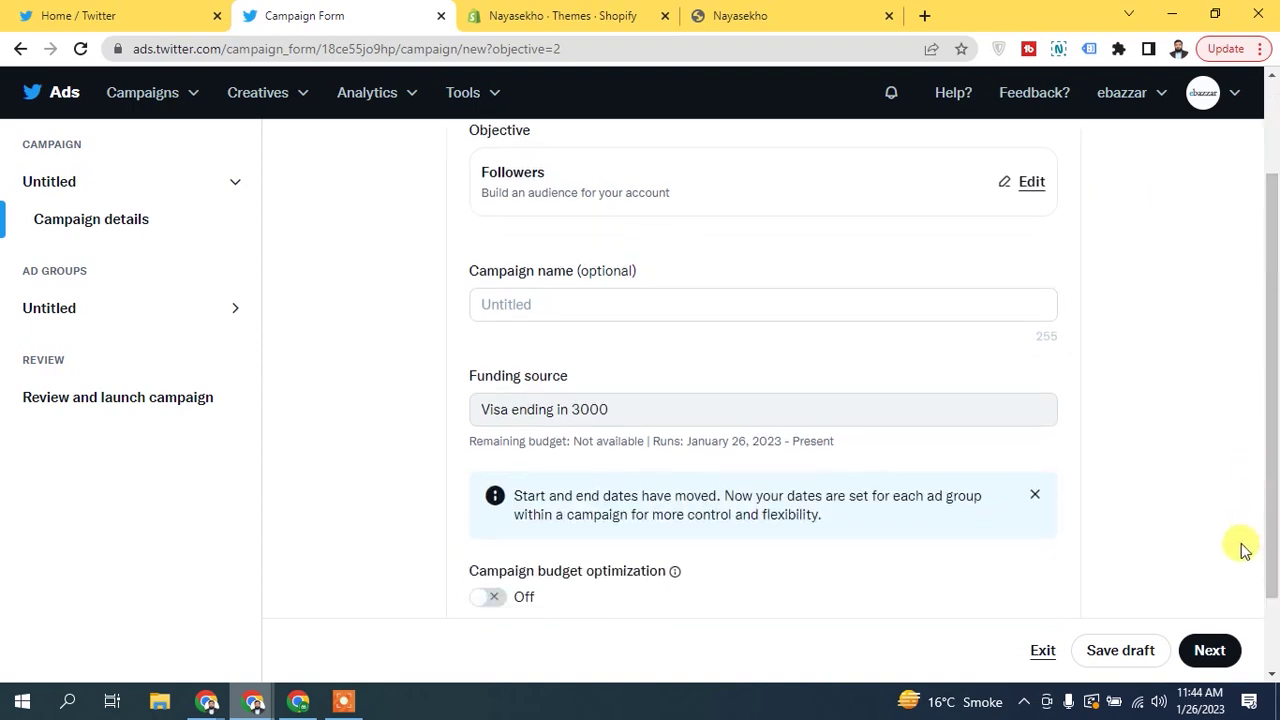
pyautogui.click(1212, 650)
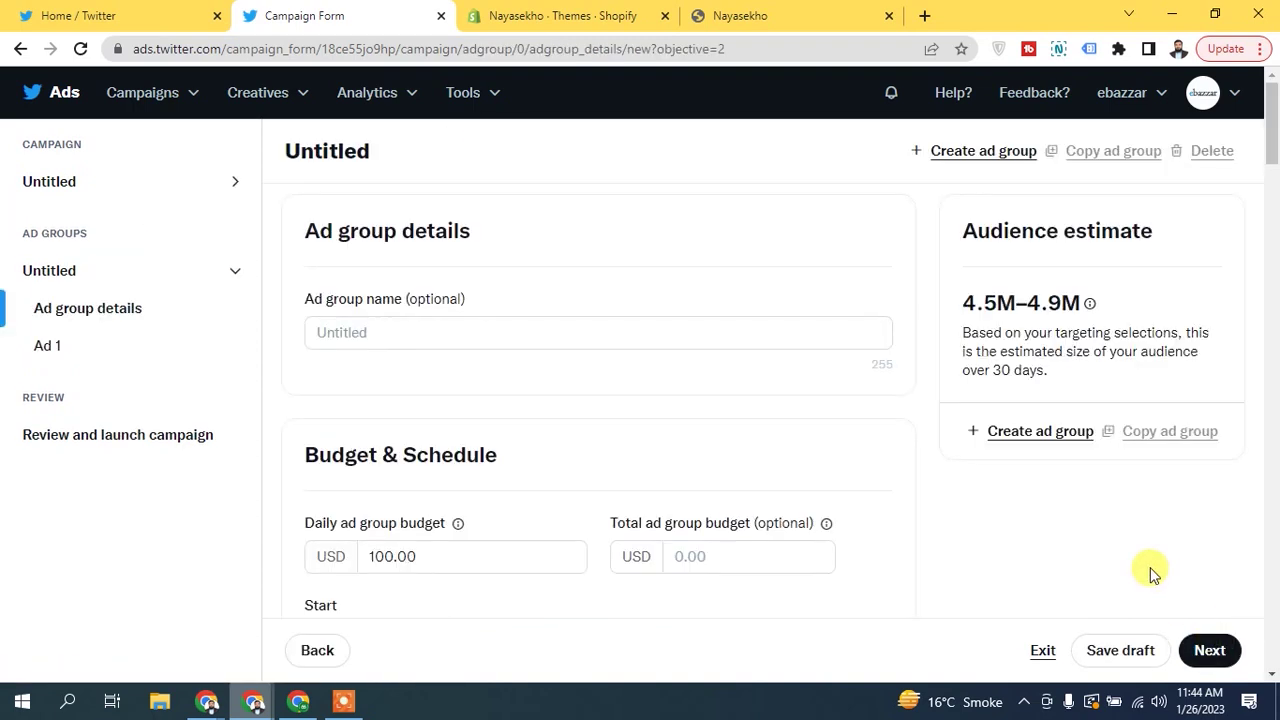
pyautogui.moveTo(1272, 125); pyautogui.dragTo(1275, 272)
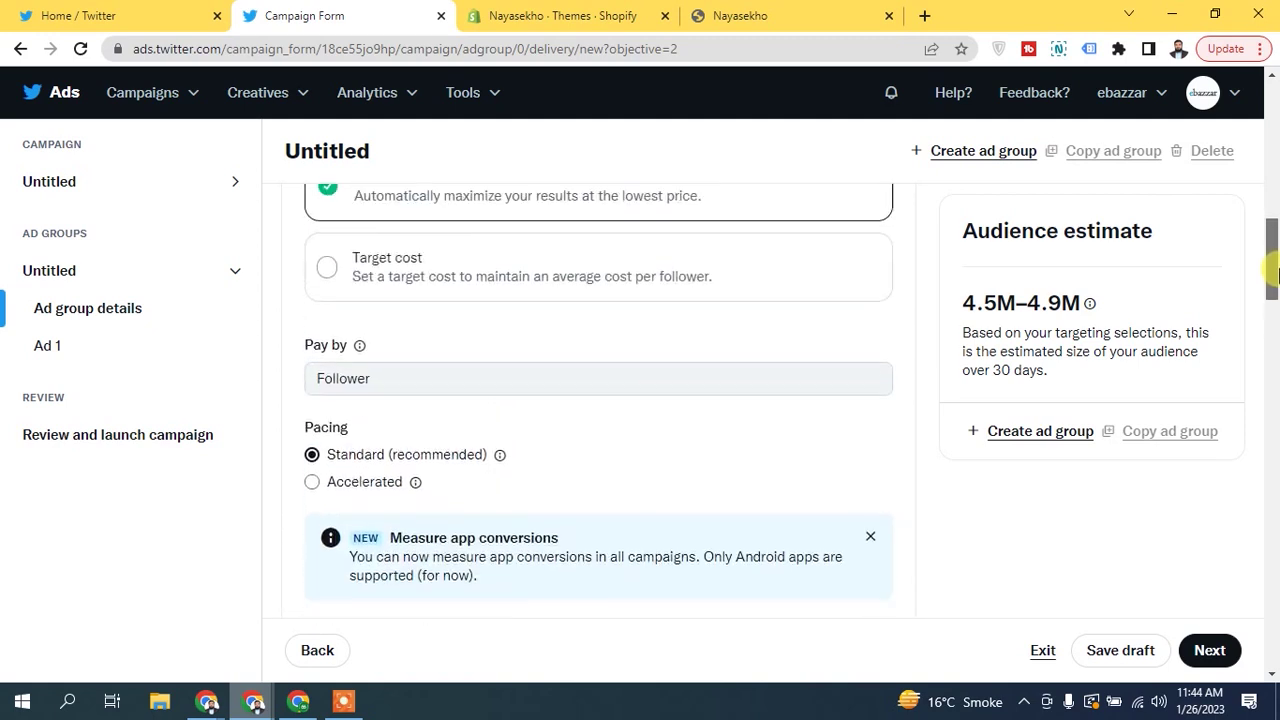
pyautogui.moveTo(309, 383); pyautogui.dragTo(400, 383)
pyautogui.click(400, 383)
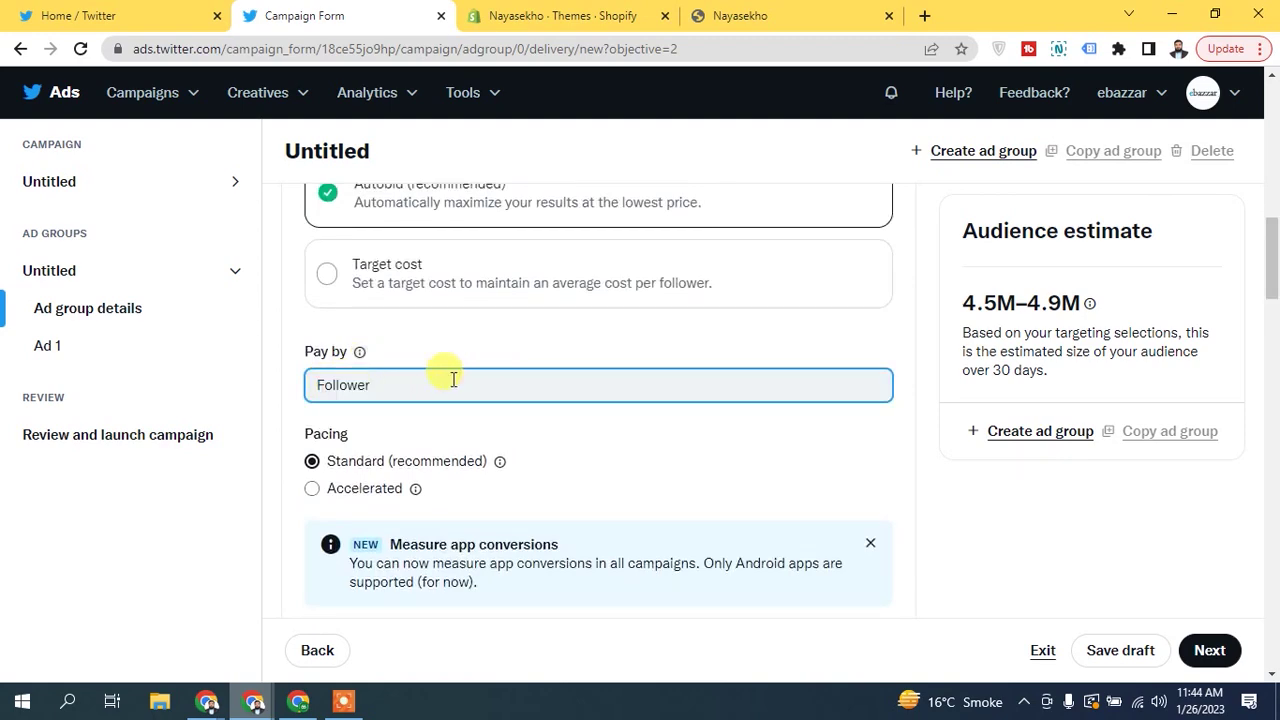
pyautogui.moveTo(1273, 268); pyautogui.dragTo(1275, 348)
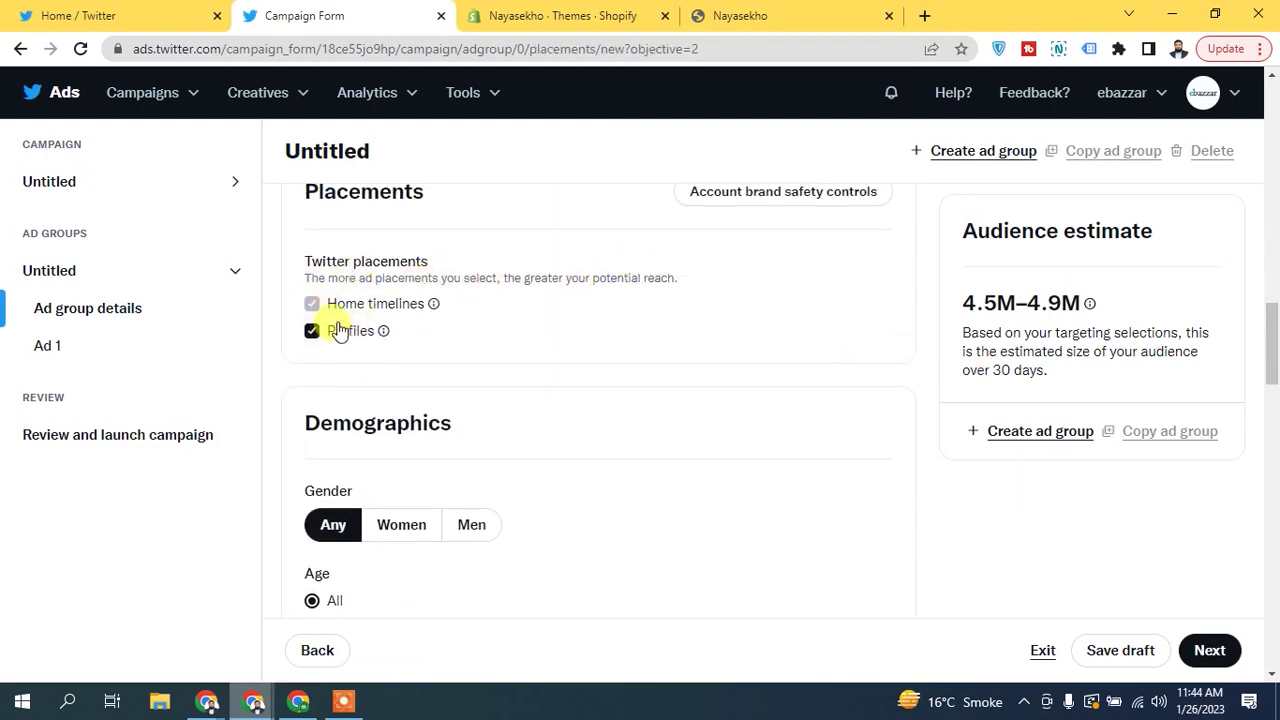
pyautogui.moveTo(1271, 371); pyautogui.dragTo(1245, 622)
# Continue to the Followers campaign's Ad 1 form and examine its permission notice, media formats and ad preview.
pyautogui.click(1212, 648)
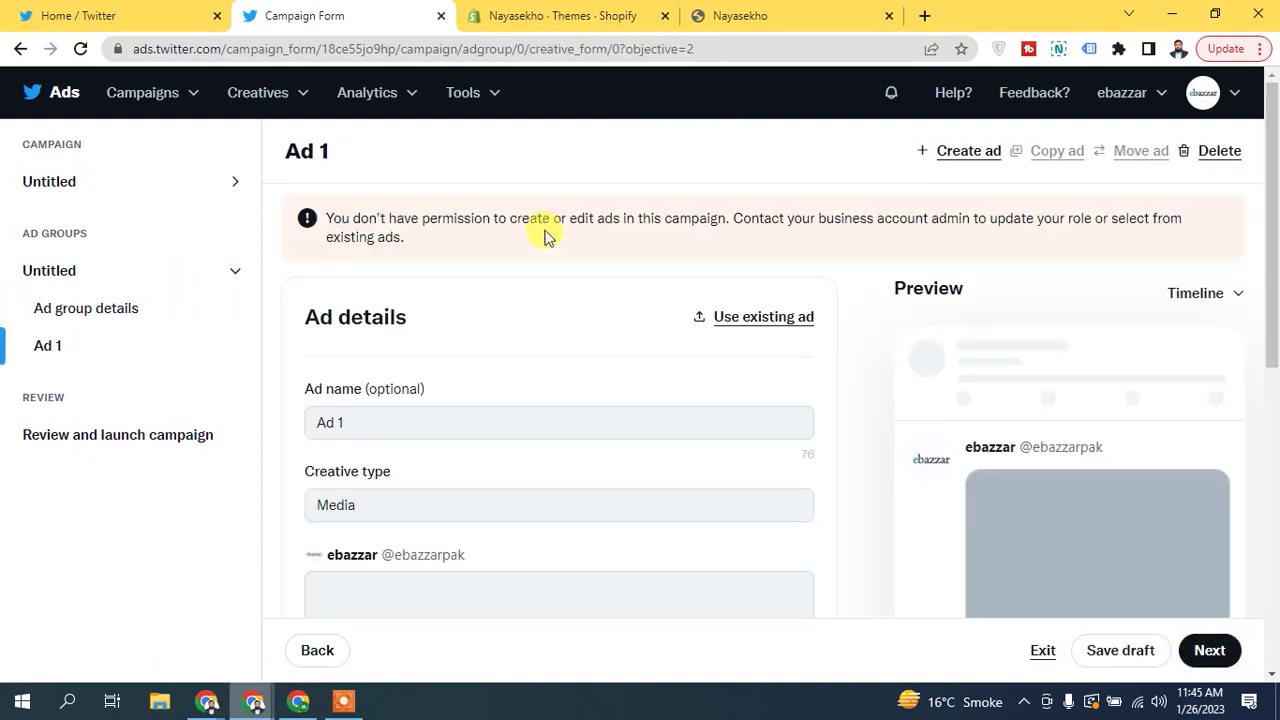
pyautogui.moveTo(1271, 207); pyautogui.dragTo(1271, 411)
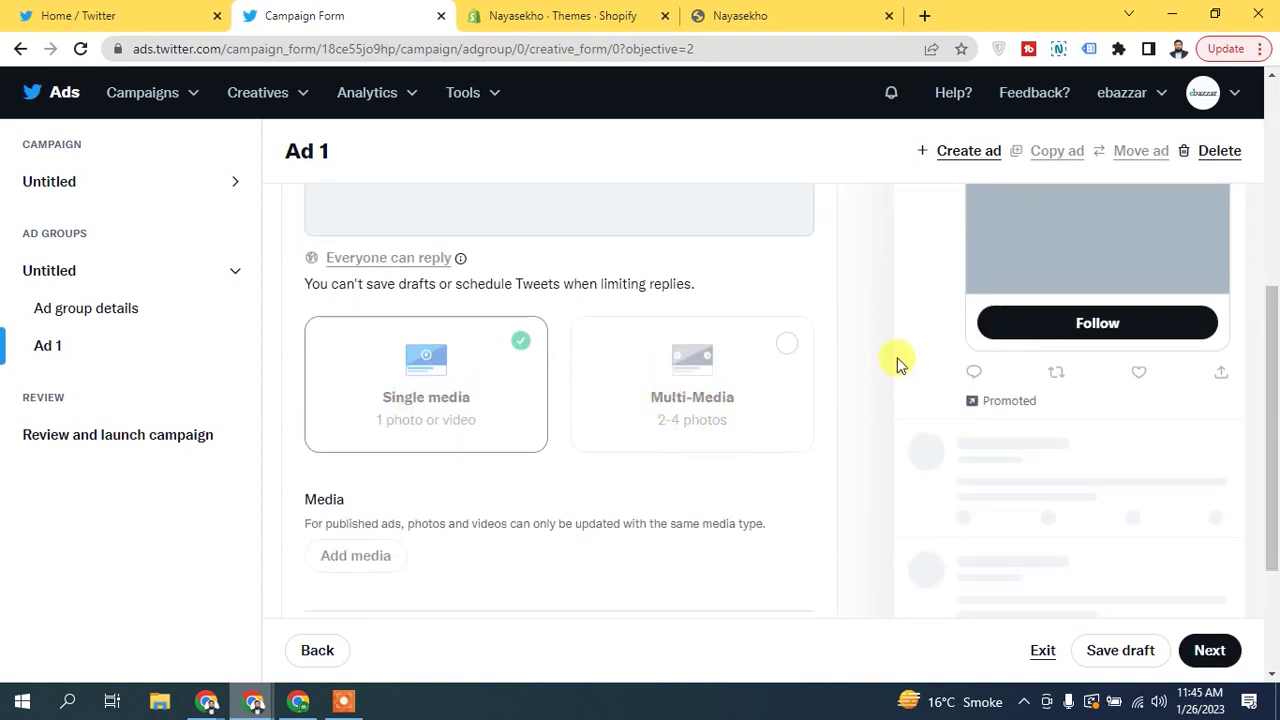
pyautogui.scroll(2, 1200, 395)
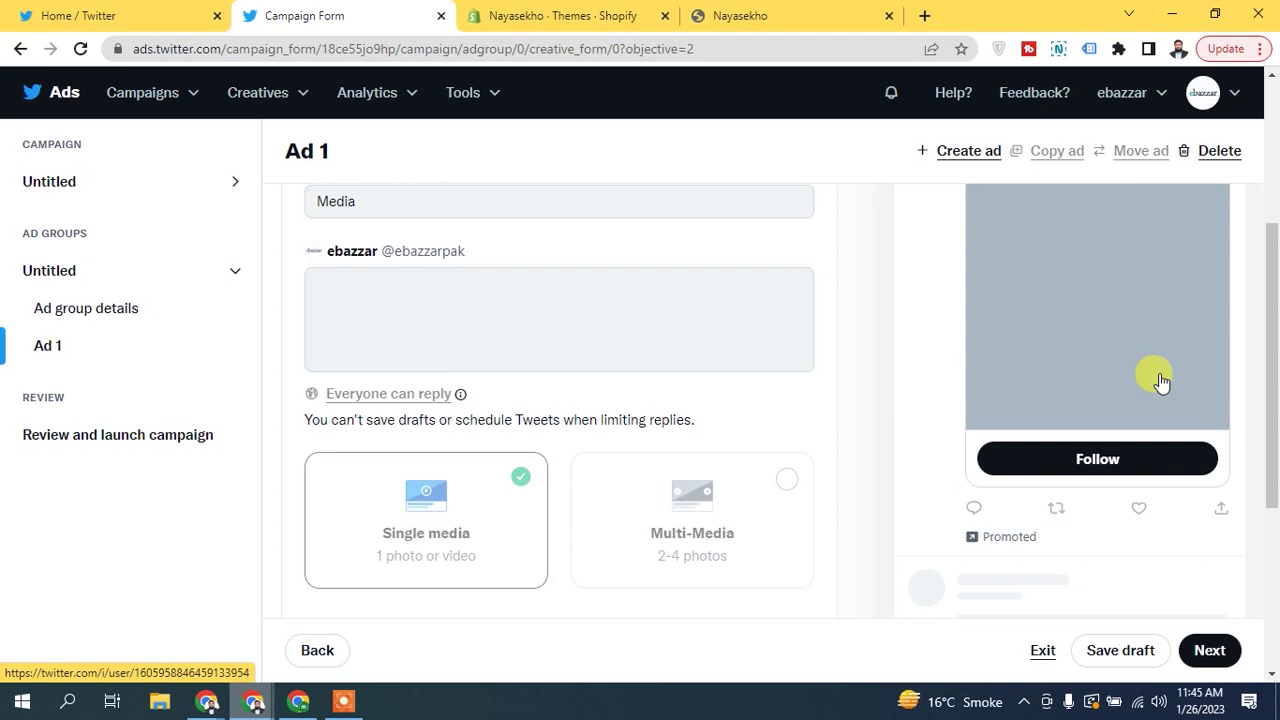
pyautogui.moveTo(1271, 363); pyautogui.dragTo(1271, 223)
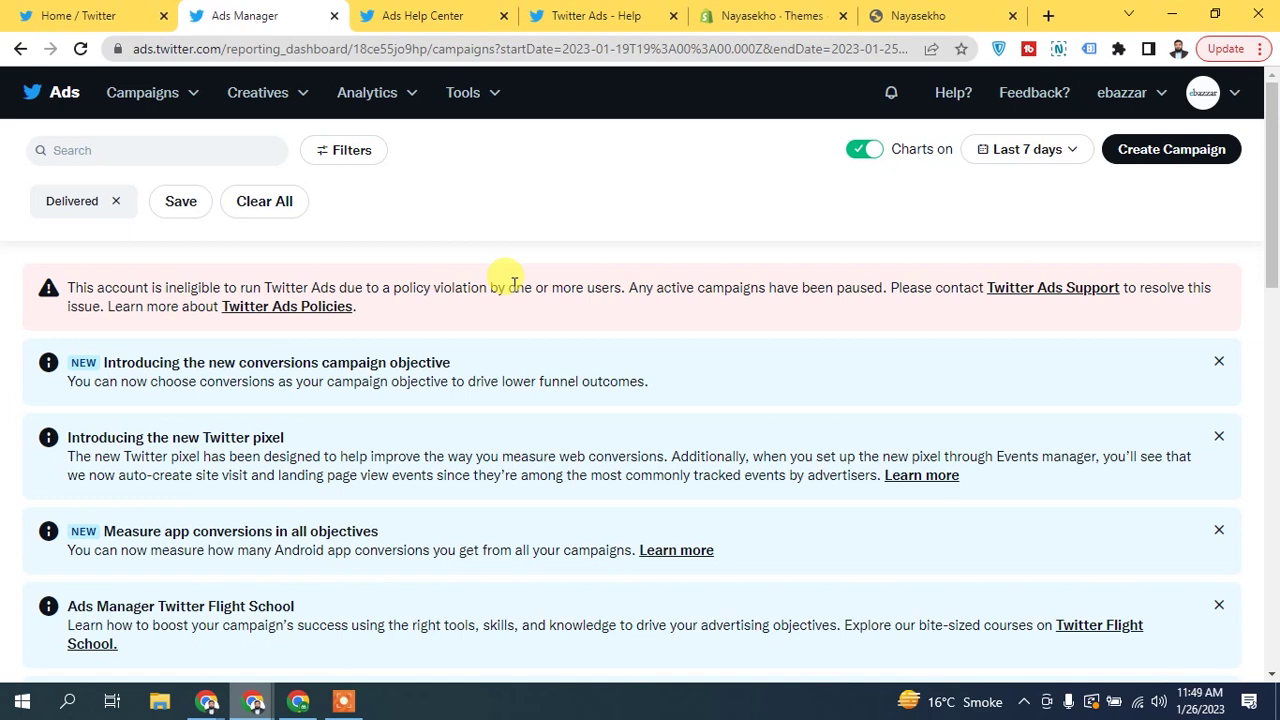
# Open Twitter Ads Support from the policy violation notice and choose Ads Eligibility & Policy with the issue "Why is my account ineligible?".
pyautogui.click(1050, 290)
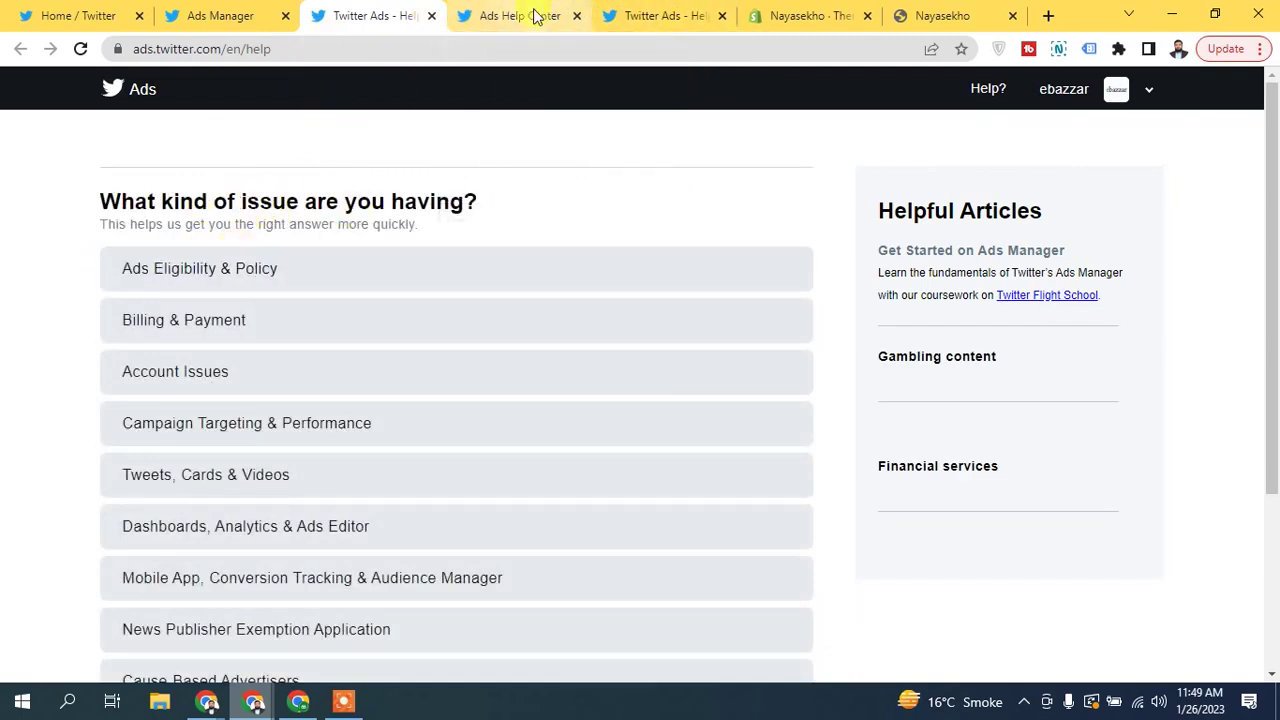
pyautogui.click(212, 280)
pyautogui.scroll(-2, 250, 265)
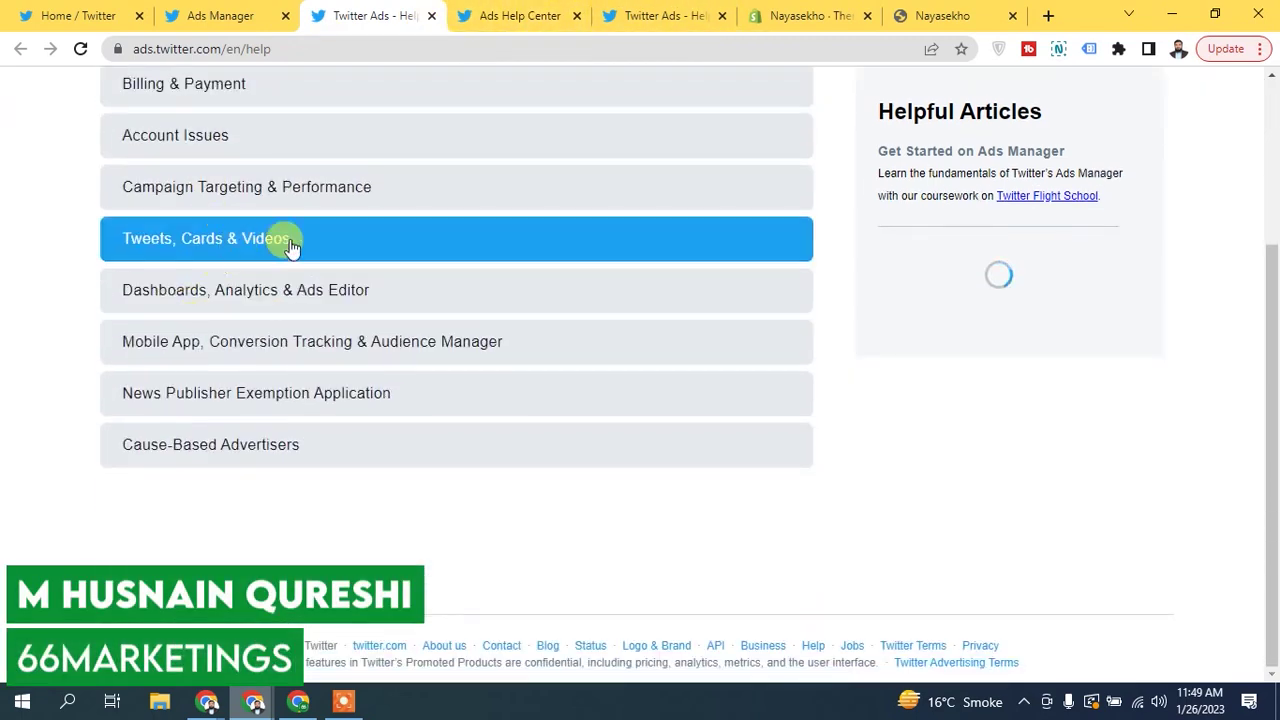
pyautogui.click(286, 249)
pyautogui.scroll(-3, 1271, 277)
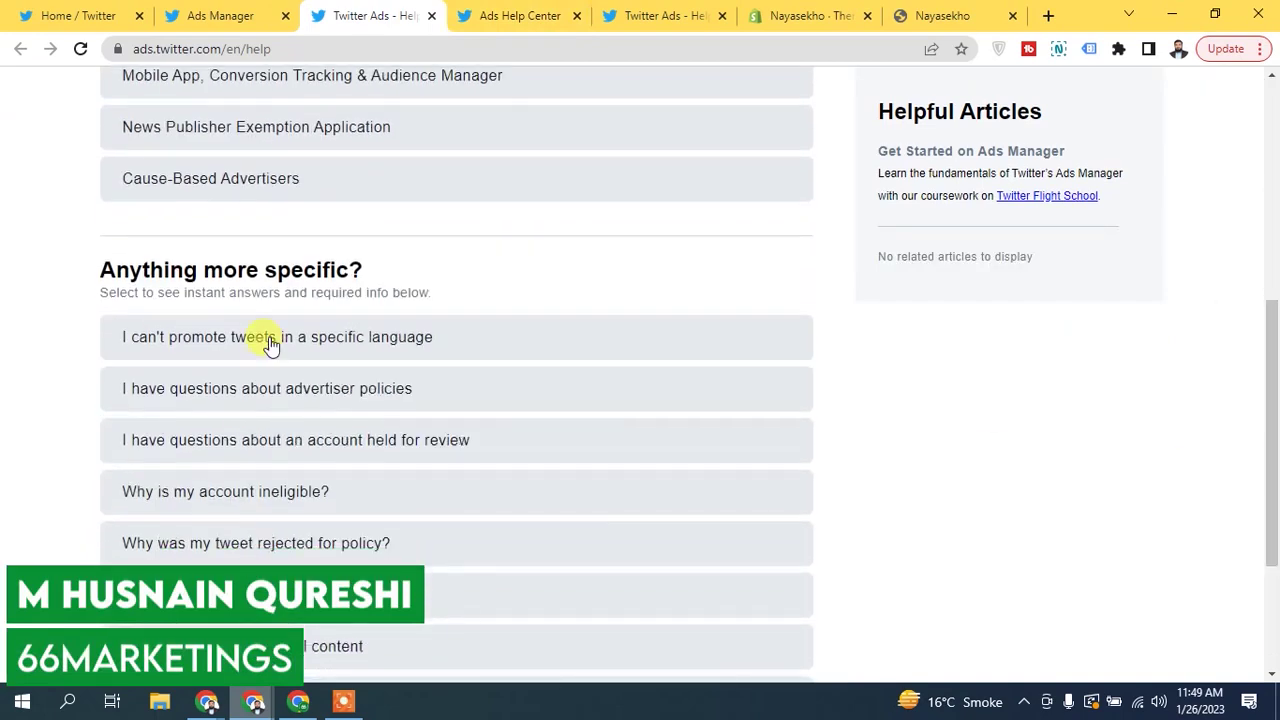
pyautogui.scroll(-2, 1275, 328)
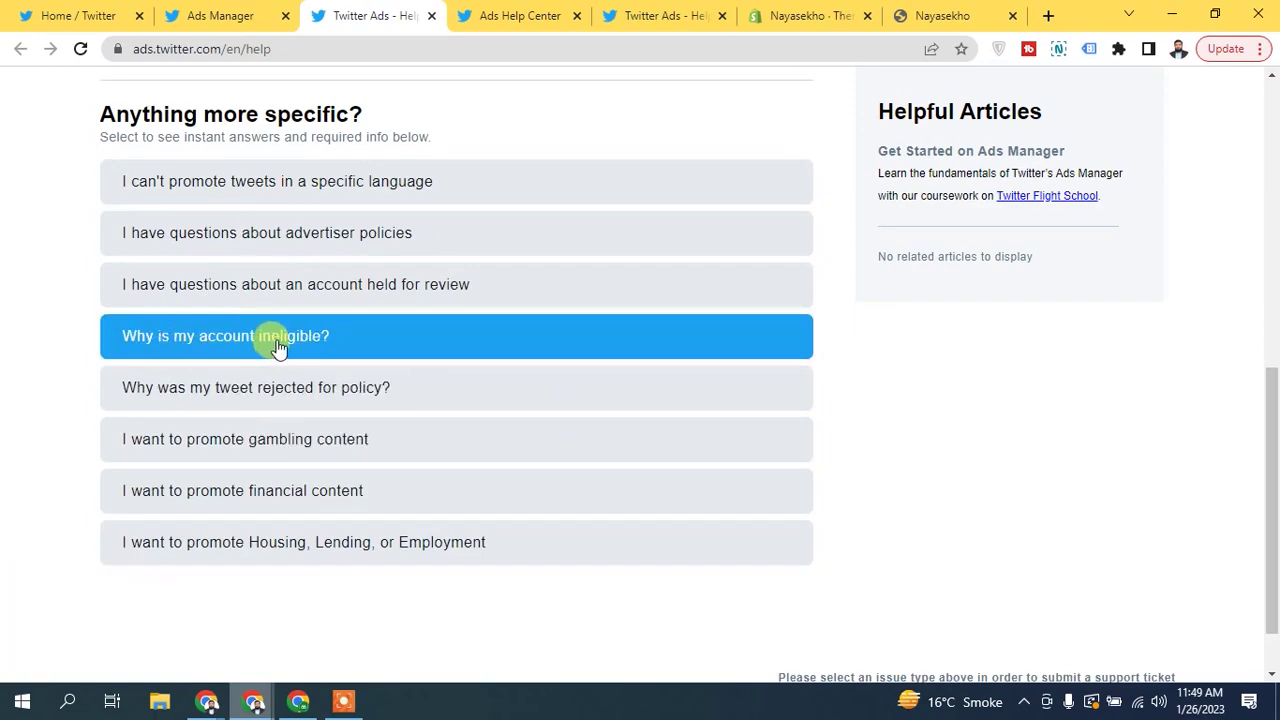
pyautogui.click(279, 345)
pyautogui.scroll(-2, 1275, 405)
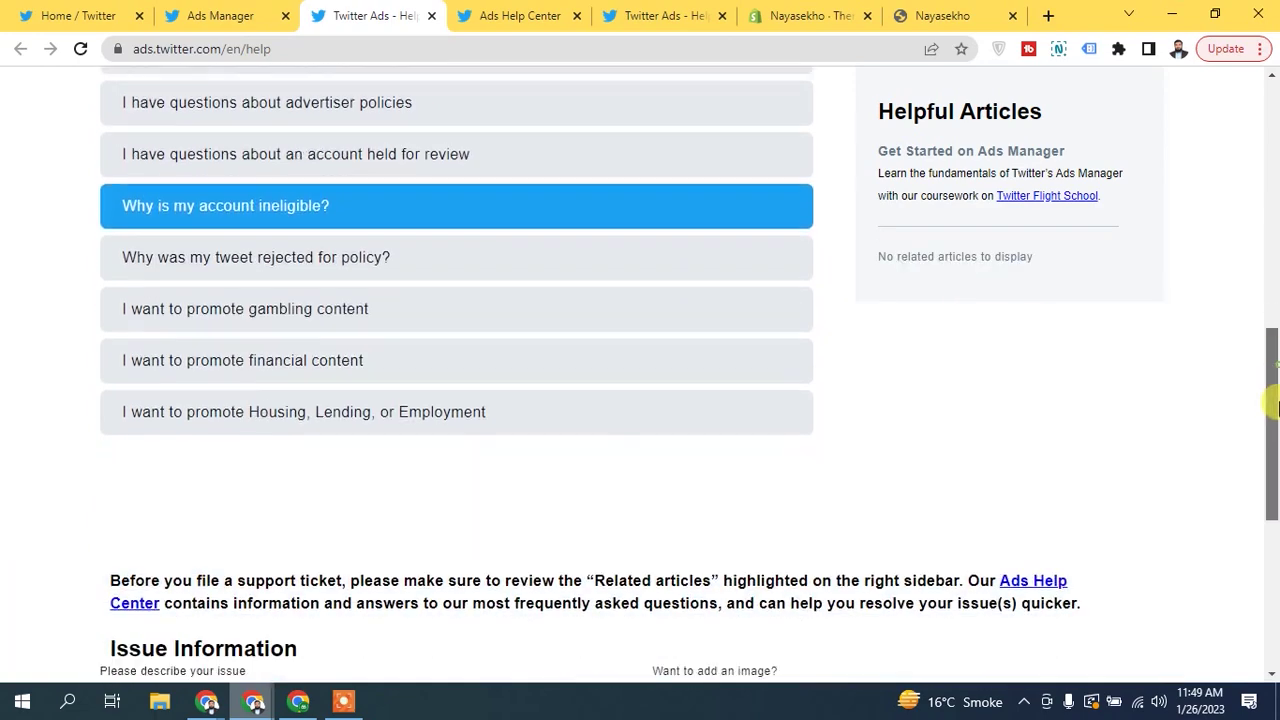
# Examine the support ticket's issue description, secondary email, image and submission options, and recheck the violation notice in Ads Manager.
pyautogui.moveTo(1275, 405); pyautogui.dragTo(1271, 514)
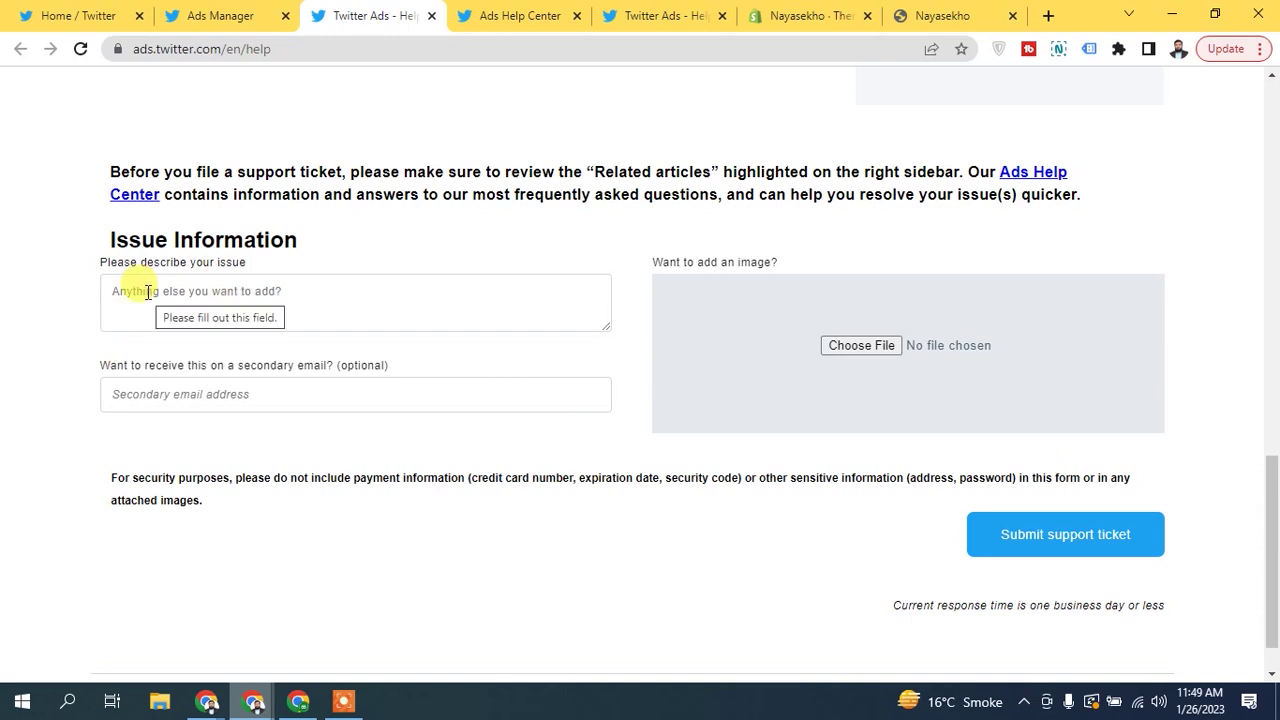
pyautogui.click(181, 291)
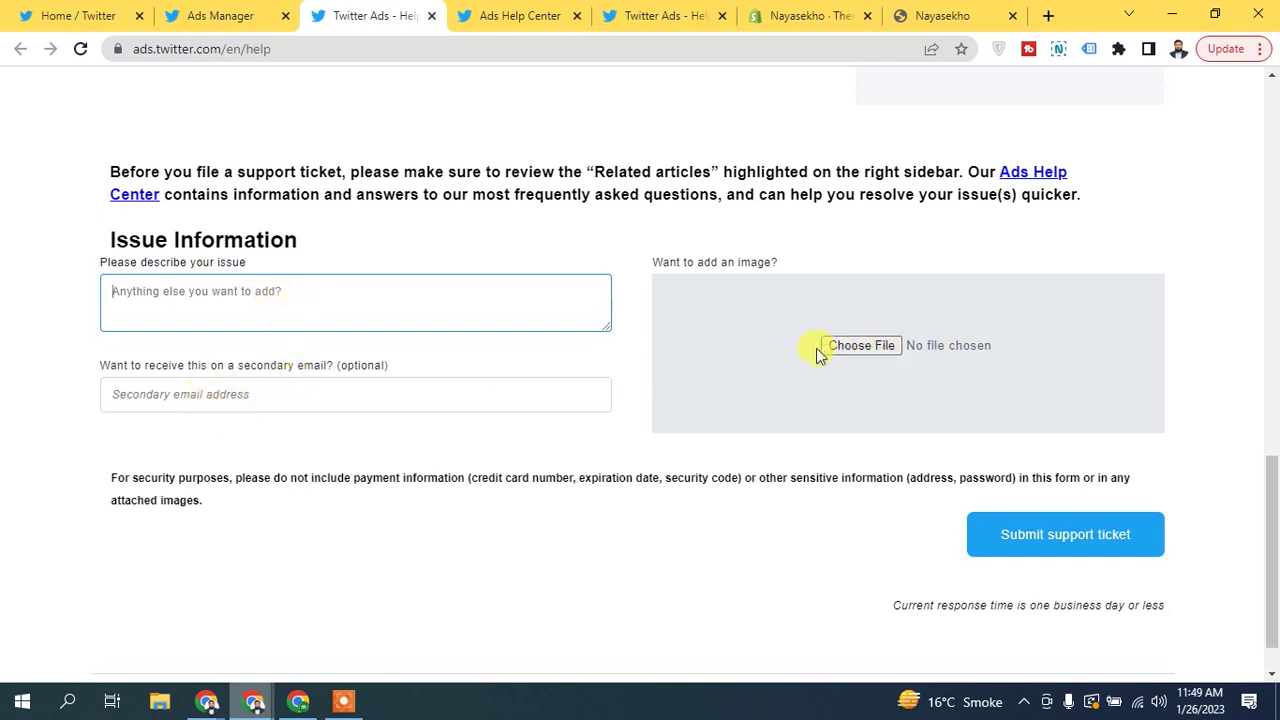
pyautogui.click(220, 15)
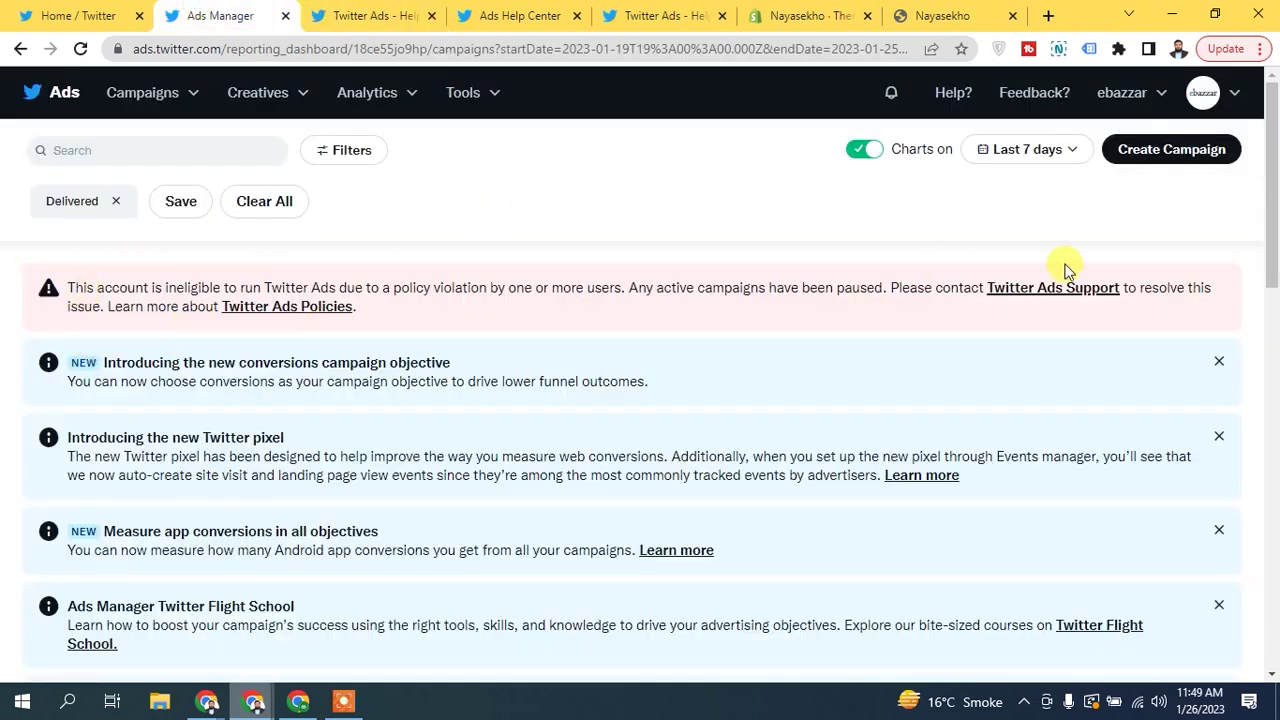
pyautogui.click(352, 12)
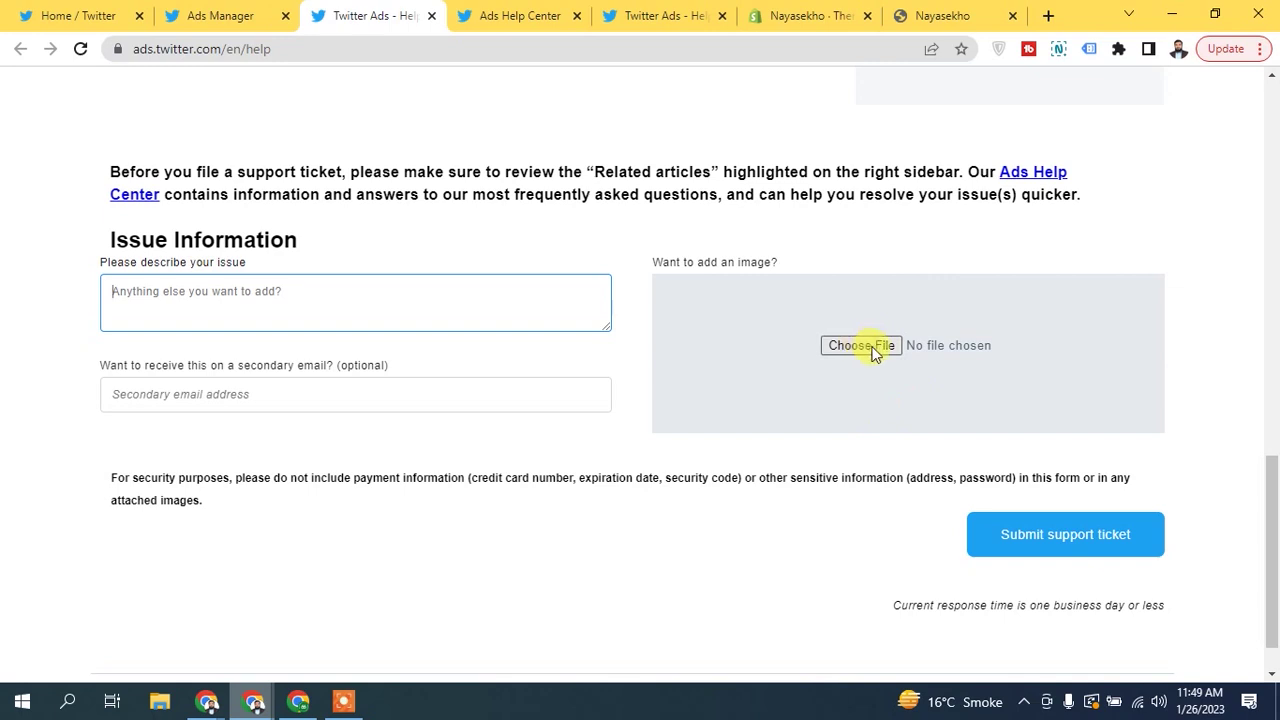
pyautogui.click(1065, 540)
pyautogui.click(262, 14)
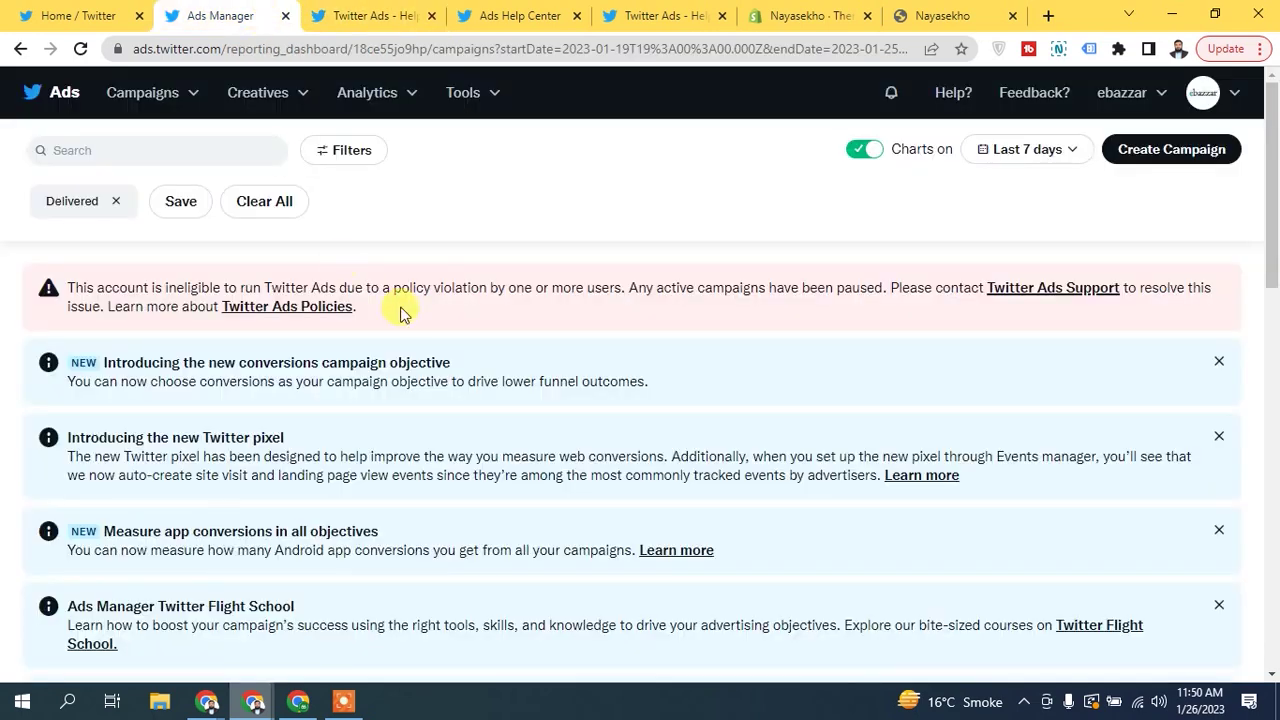